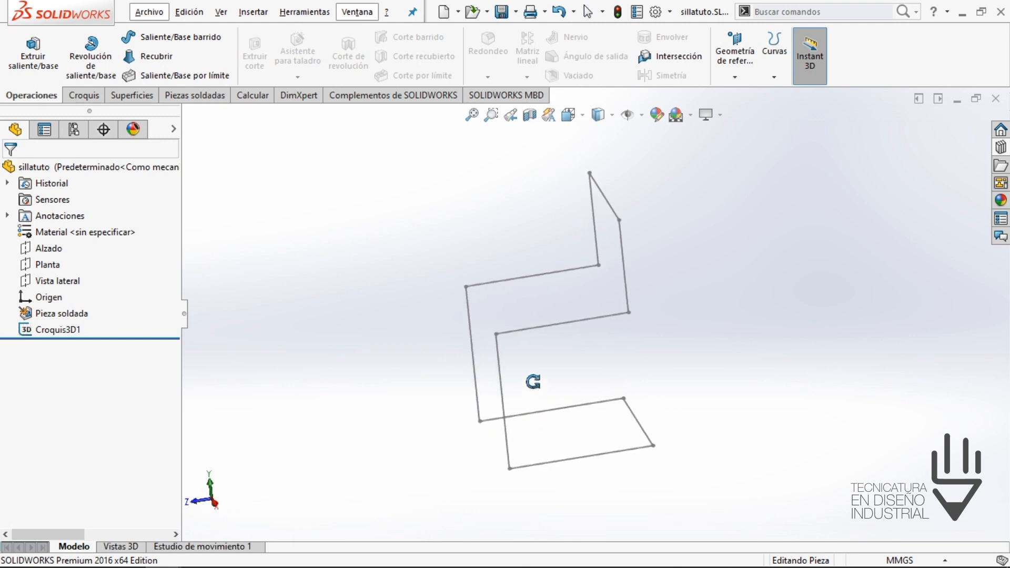
- Hide the Piezas soldadas command set from the CommandManager
{"action": "scroll", "coordinate": [522, 372], "scroll_direction": "down", "scroll_amount": 1}
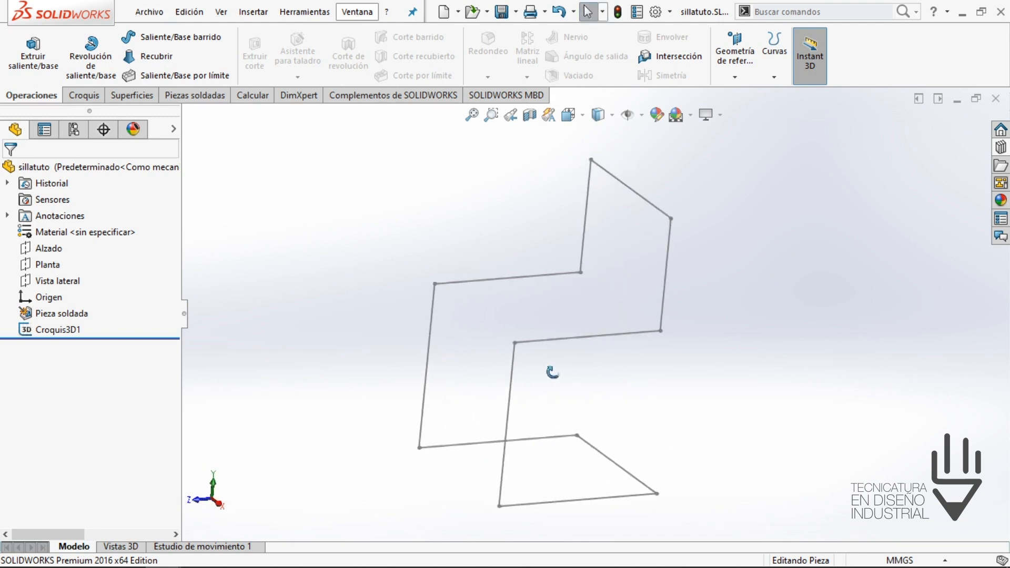
{"action": "middle_click_drag", "start_coordinate": [548, 413], "coordinate": [583, 397]}
{"action": "key", "text": "alt"}
{"action": "right_click", "coordinate": [201, 94]}
{"action": "left_click", "coordinate": [266, 177]}
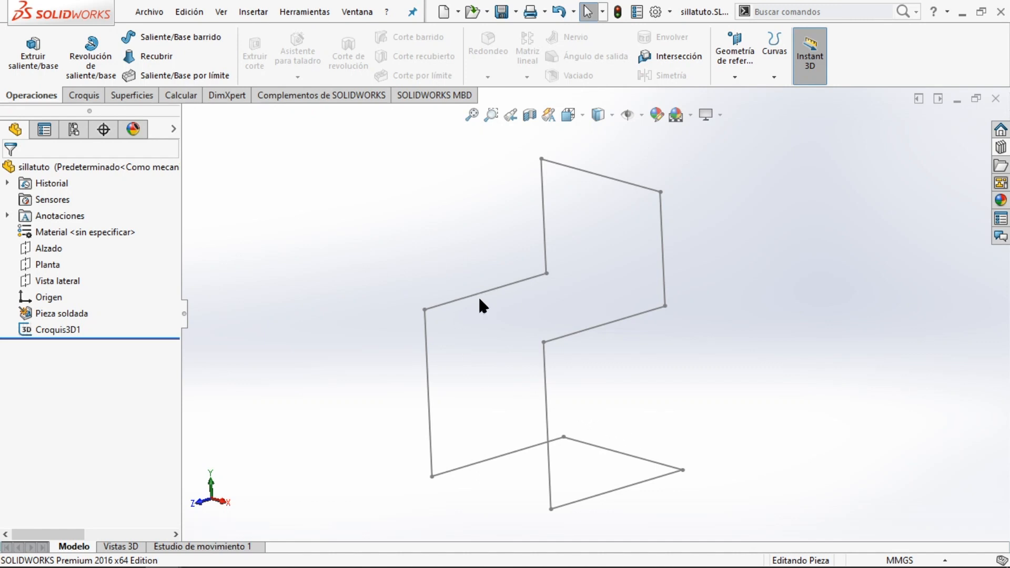
- Enable the Piezas soldadas command set in the CommandManager and bring up its weldment tools
{"action": "right_click", "coordinate": [305, 98]}
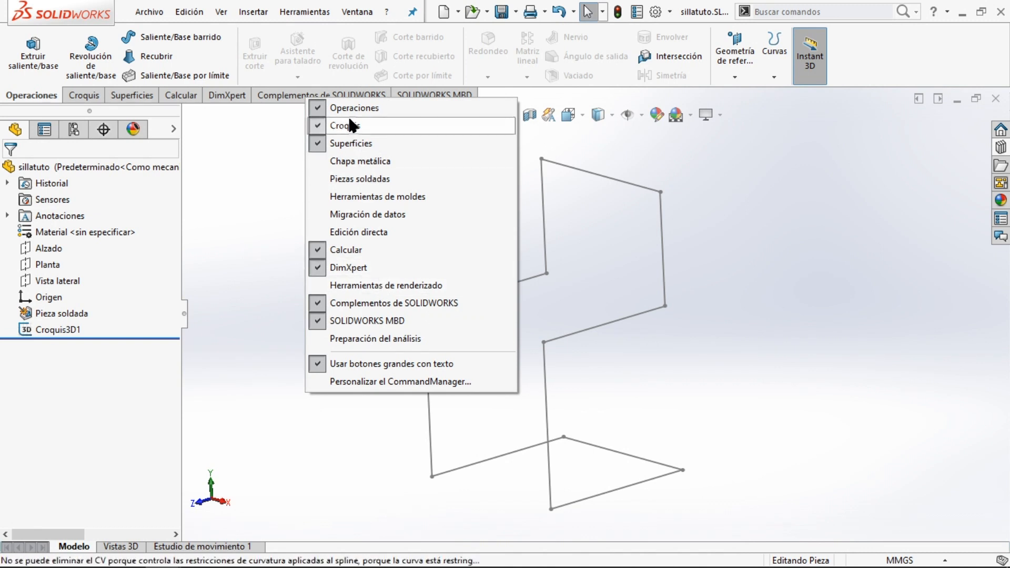
{"action": "left_click", "coordinate": [382, 181]}
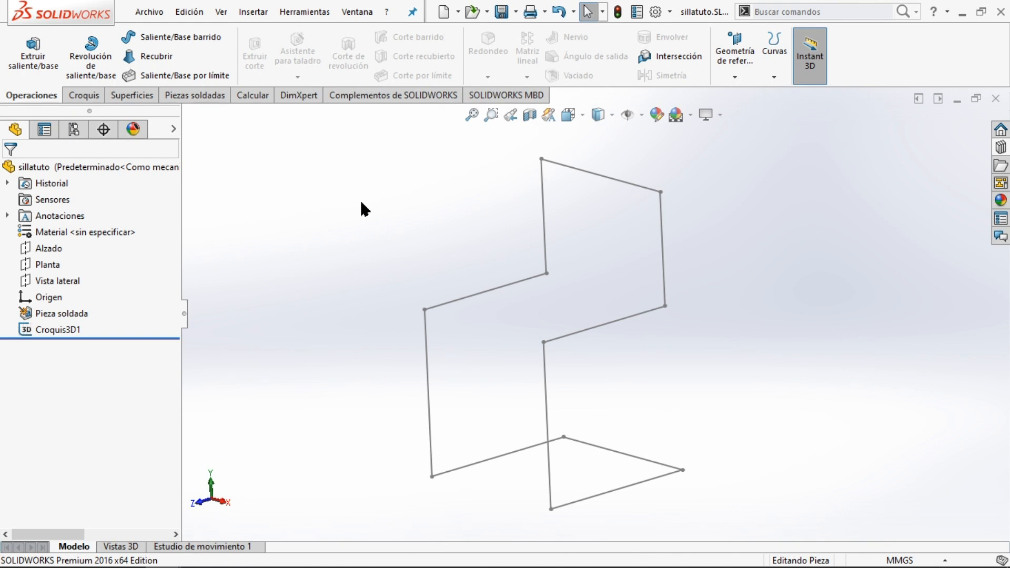
{"action": "left_click", "coordinate": [207, 97]}
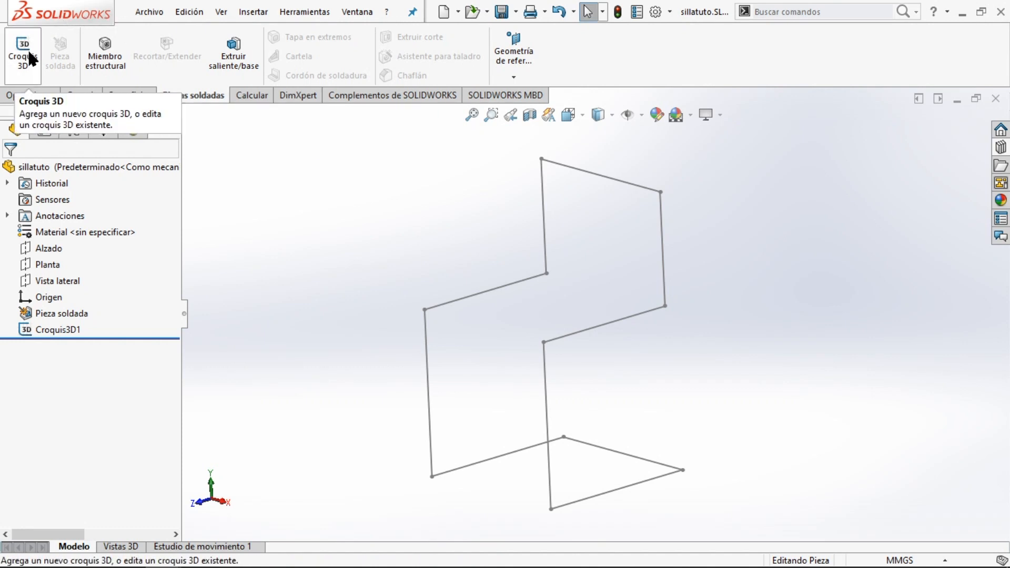
{"action": "scroll", "coordinate": [31, 49], "scroll_direction": "up", "scroll_amount": 1}
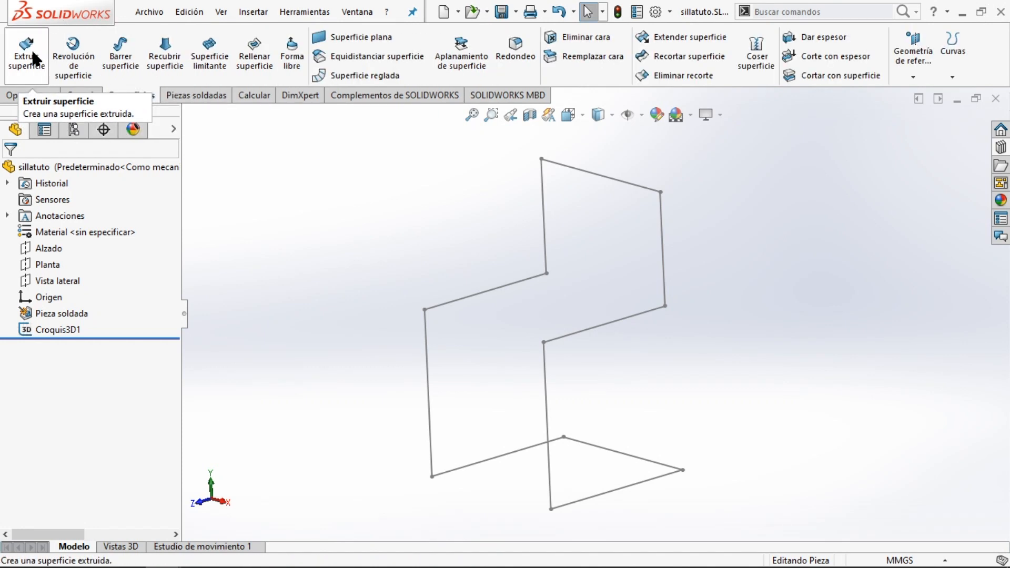
{"action": "left_click", "coordinate": [207, 98]}
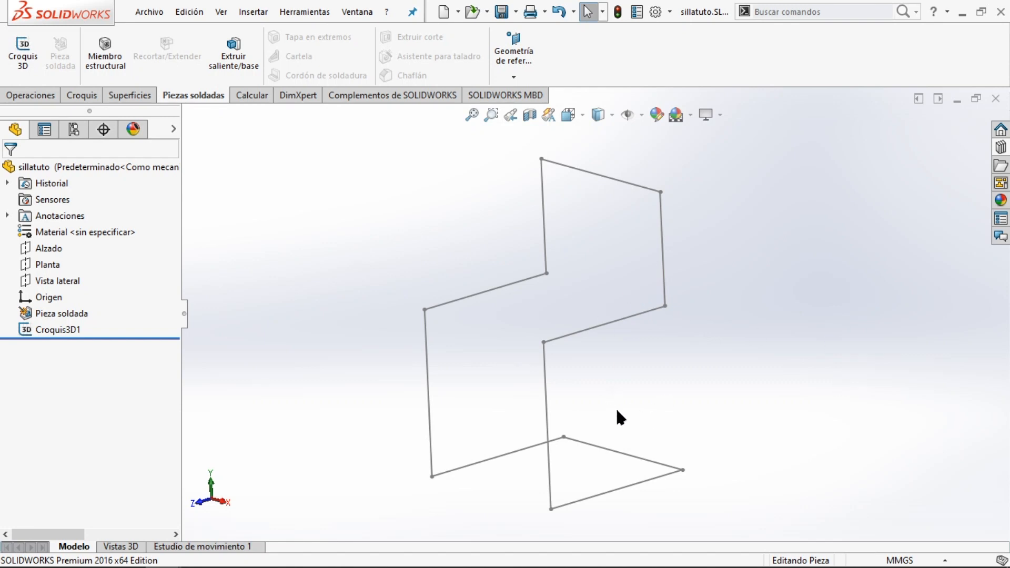
- Start a structural member and select the chair seat's left side line as the first path segment
{"action": "mouse_move", "coordinate": [622, 410]}
{"action": "middle_mouse_down"}
{"action": "mouse_move", "coordinate": [633, 387]}
{"action": "mouse_move", "coordinate": [620, 394]}
{"action": "mouse_move", "coordinate": [643, 406]}
{"action": "middle_mouse_up"}
{"action": "key", "text": "alt"}
{"action": "middle_click_drag", "start_coordinate": [514, 379], "coordinate": [529, 379]}
{"action": "key", "text": "Escape"}
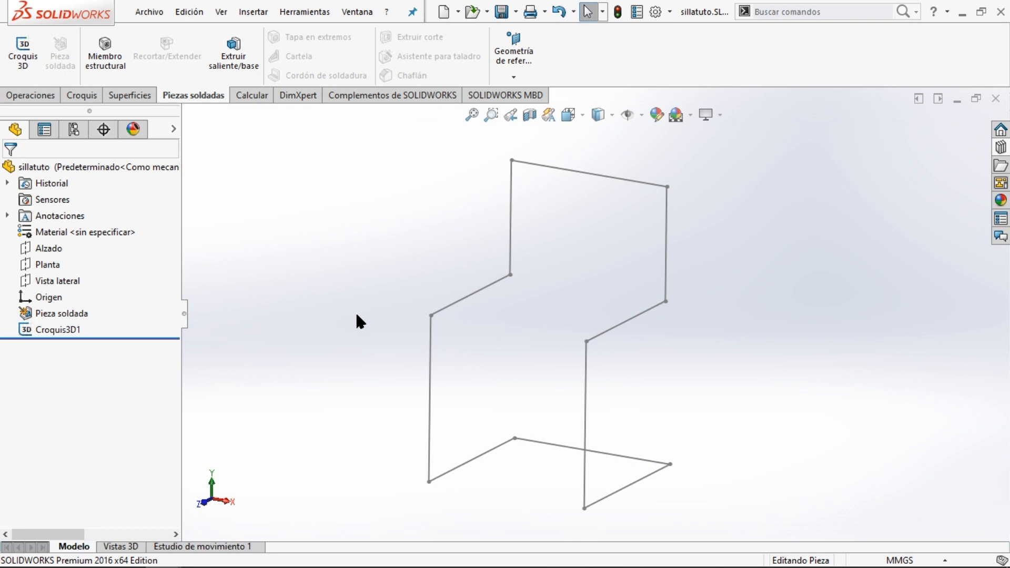
{"action": "middle_click_drag", "start_coordinate": [356, 316], "coordinate": [347, 313]}
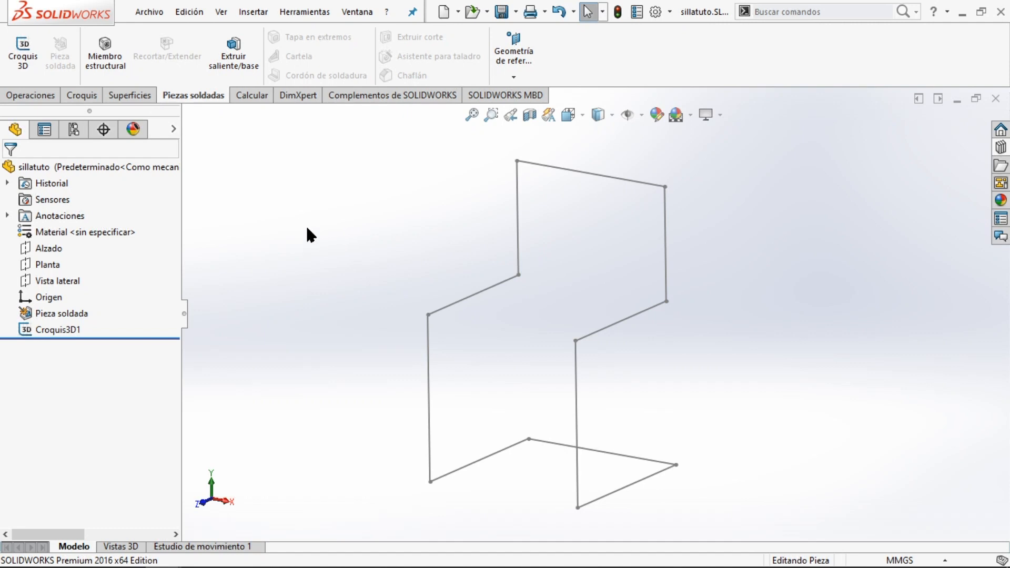
{"action": "left_click", "coordinate": [125, 58]}
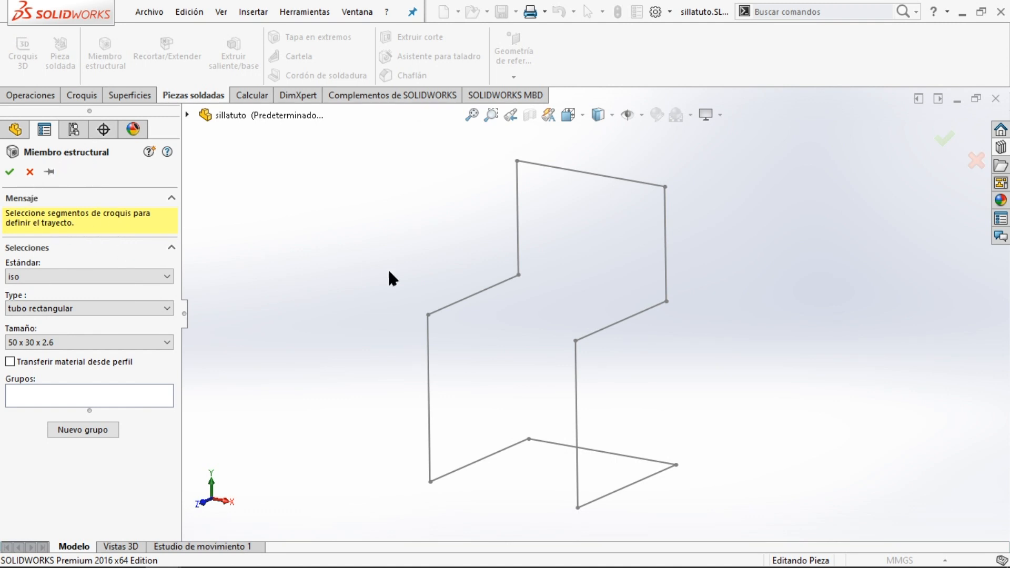
{"action": "left_click", "coordinate": [456, 302]}
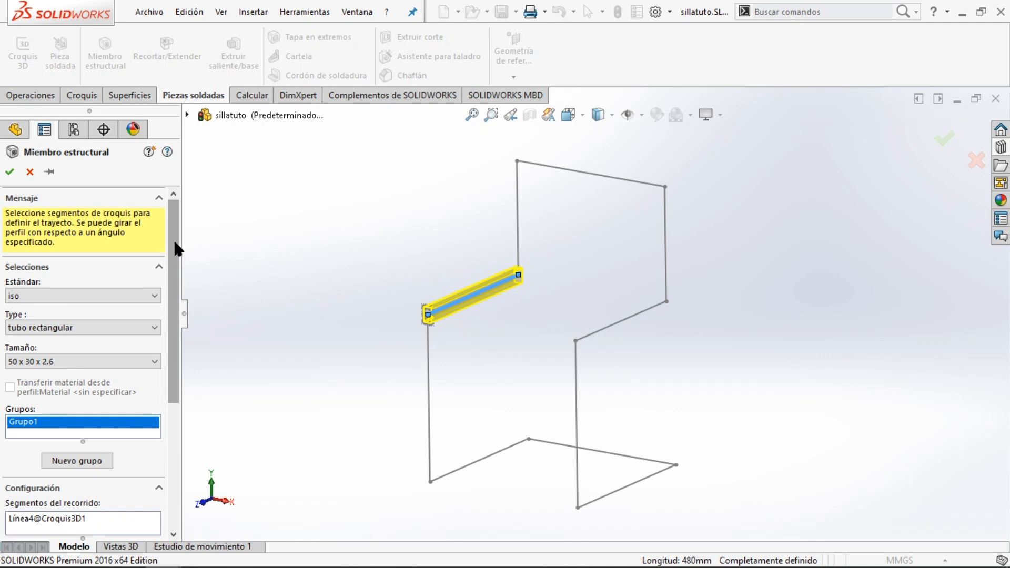
{"action": "scroll", "coordinate": [106, 316], "scroll_direction": "down", "scroll_amount": 3}
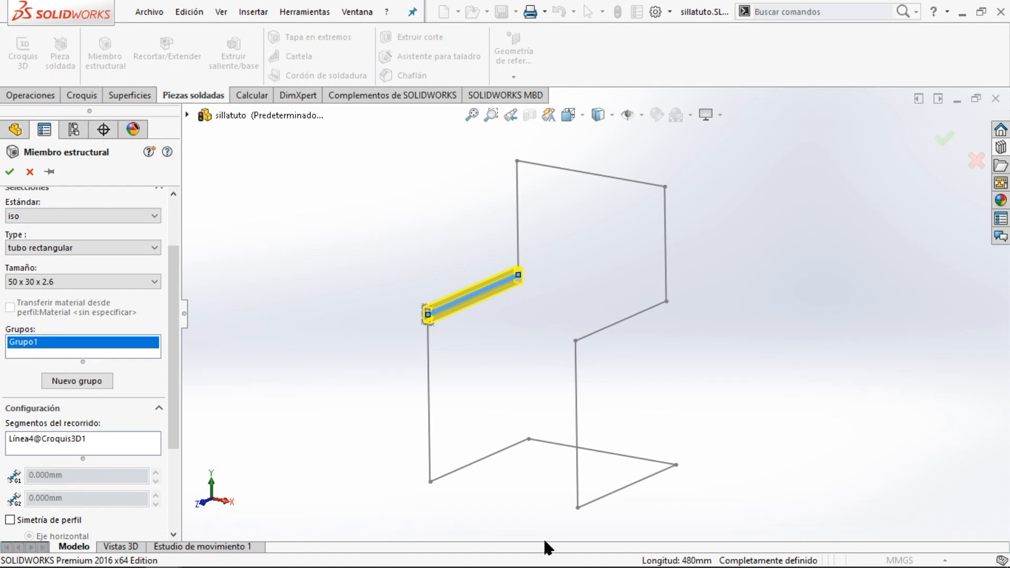
{"action": "left_click_drag", "start_coordinate": [174, 286], "coordinate": [188, 264]}
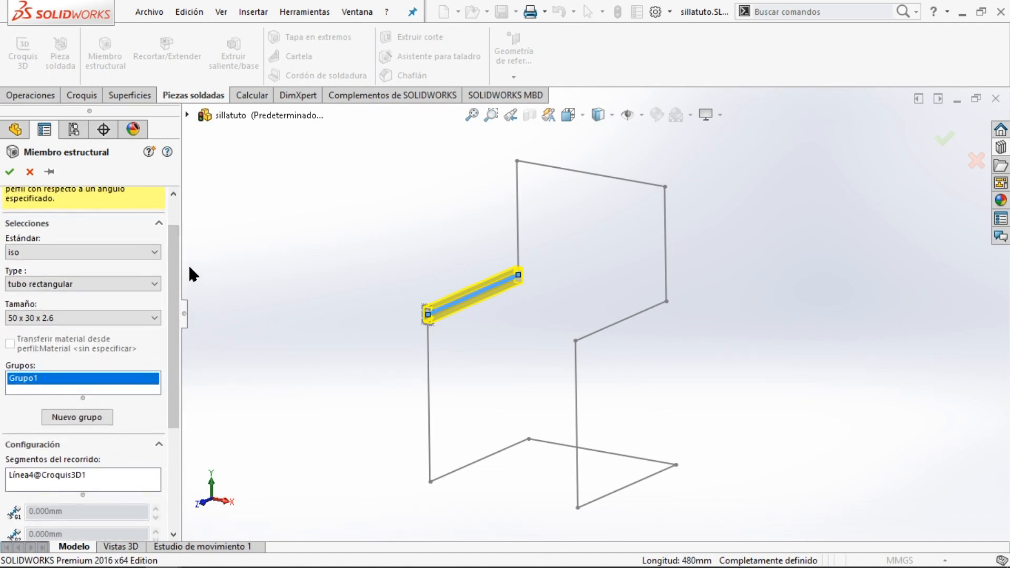
- Add the remaining nine sketch lines around the chair loop to the same structural member group
{"action": "left_click", "coordinate": [519, 218]}
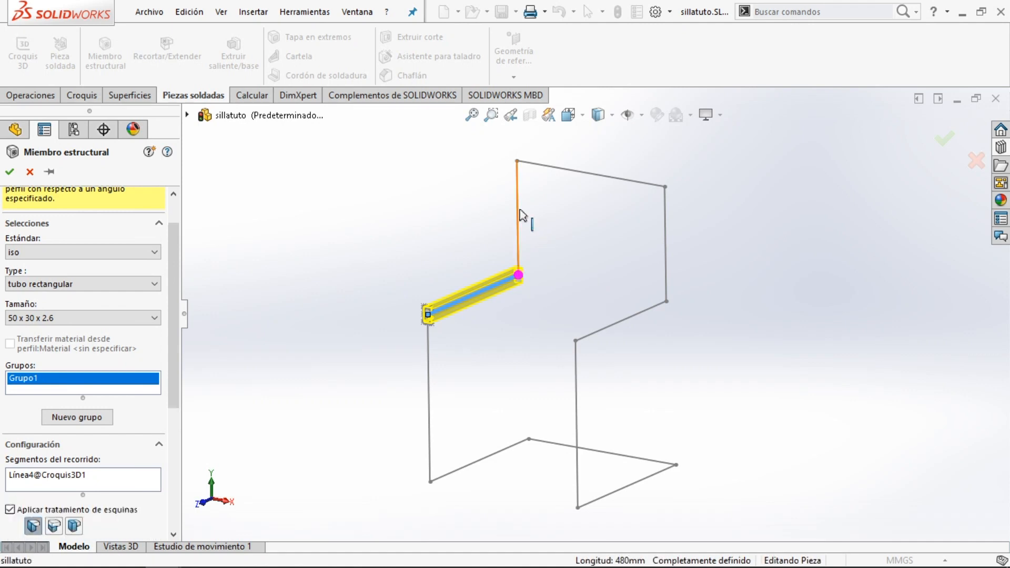
{"action": "left_click", "coordinate": [567, 170]}
{"action": "left_click", "coordinate": [666, 232]}
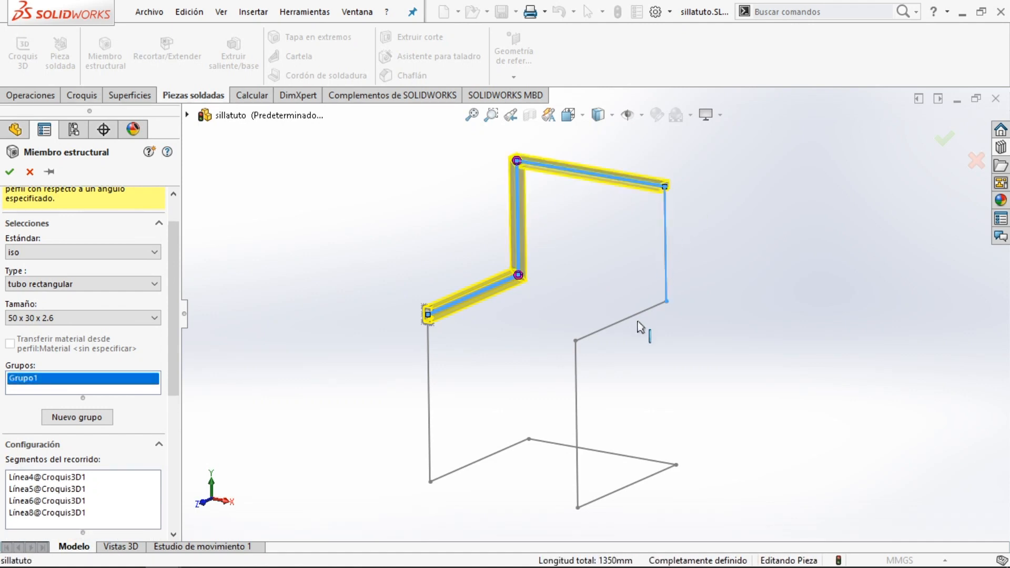
{"action": "left_click", "coordinate": [634, 319]}
{"action": "left_click", "coordinate": [579, 406]}
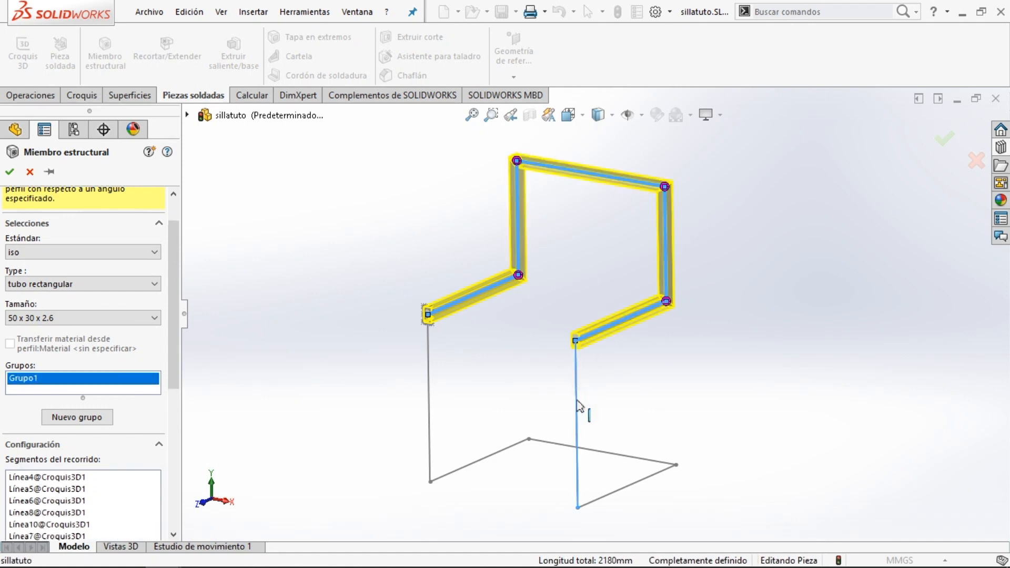
{"action": "left_click", "coordinate": [629, 486]}
{"action": "left_click", "coordinate": [619, 455]}
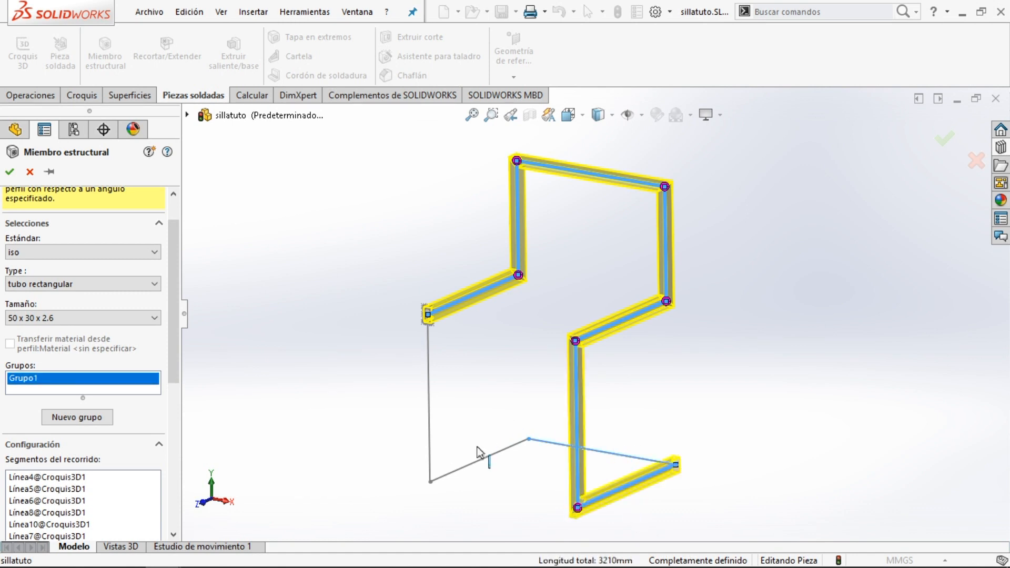
{"action": "left_click", "coordinate": [485, 462]}
{"action": "left_click", "coordinate": [429, 395]}
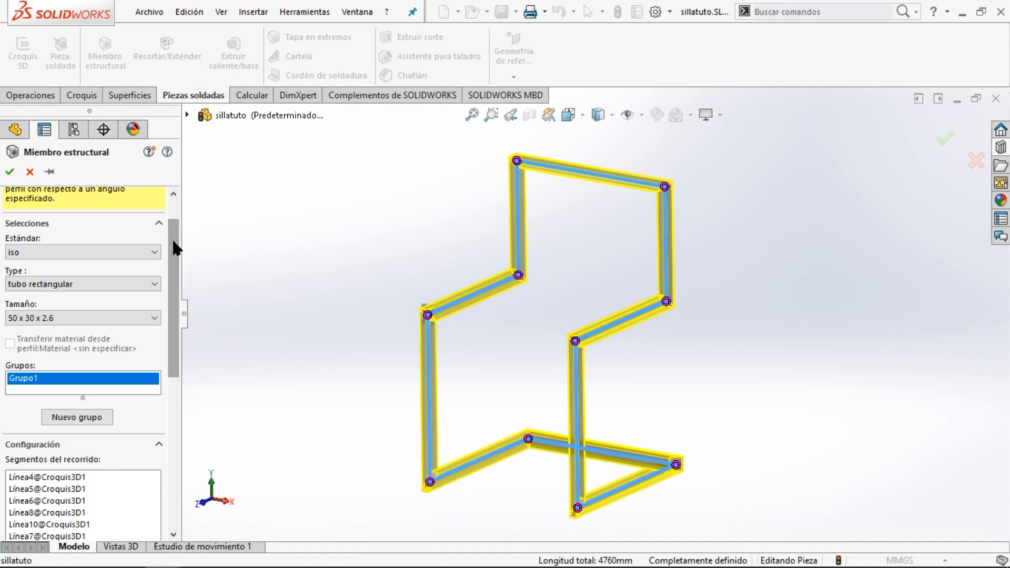
- Examine the structural member preview around the chair, its path segment list and the corner treatment options
{"action": "scroll", "coordinate": [176, 247], "scroll_direction": "down", "scroll_amount": 3}
{"action": "middle_click_drag", "start_coordinate": [705, 372], "coordinate": [605, 365]}
{"action": "middle_click_drag", "start_coordinate": [685, 291], "coordinate": [647, 284], "text": "ctrl"}
{"action": "mouse_move", "coordinate": [178, 284]}
{"action": "left_mouse_down"}
{"action": "mouse_move", "coordinate": [178, 374]}
{"action": "mouse_move", "coordinate": [184, 290]}
{"action": "left_mouse_up"}
{"action": "middle_click_drag", "start_coordinate": [574, 411], "coordinate": [525, 409]}
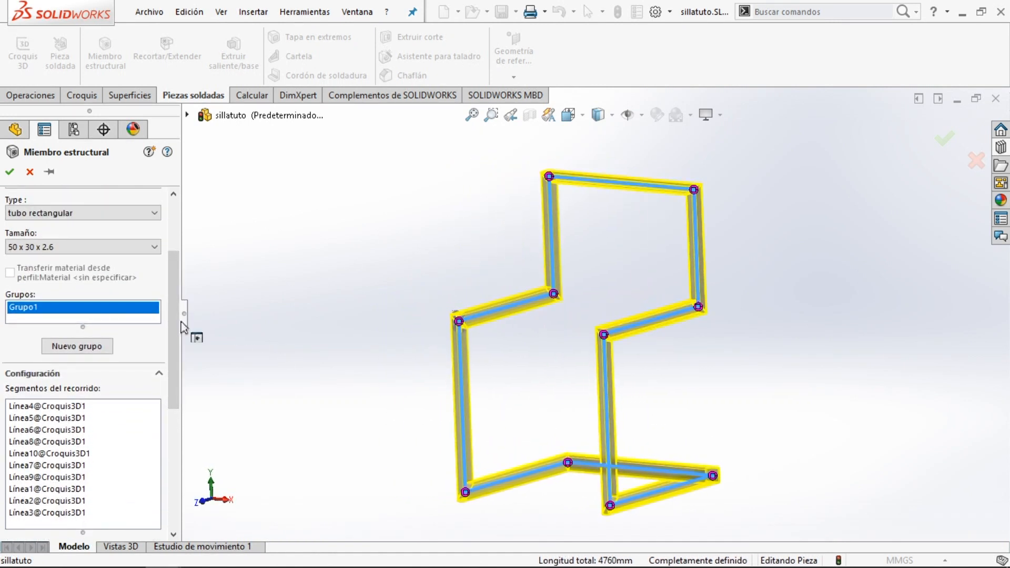
{"action": "scroll", "coordinate": [162, 350], "scroll_direction": "down", "scroll_amount": 5}
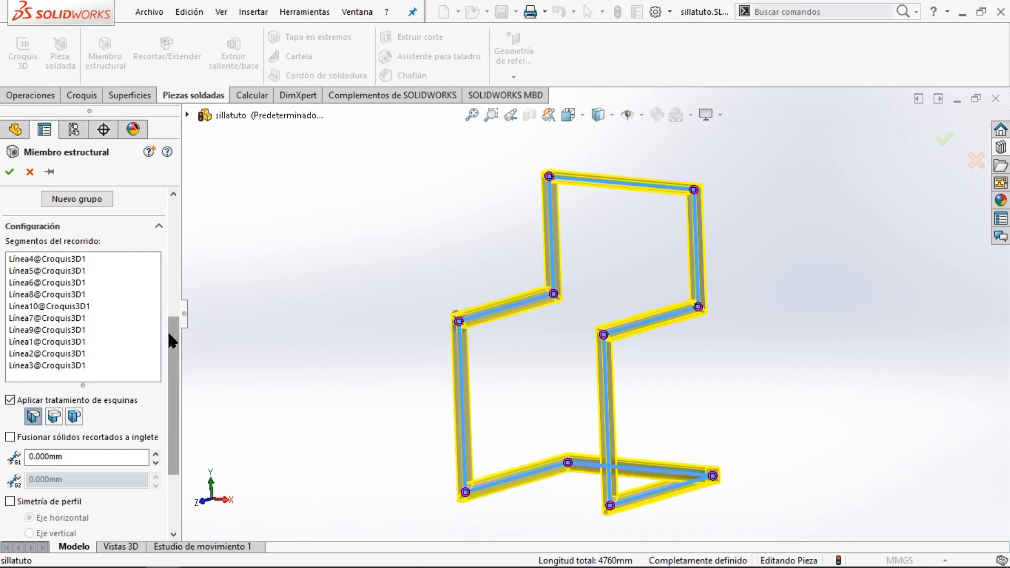
{"action": "scroll", "coordinate": [171, 334], "scroll_direction": "down", "scroll_amount": 2}
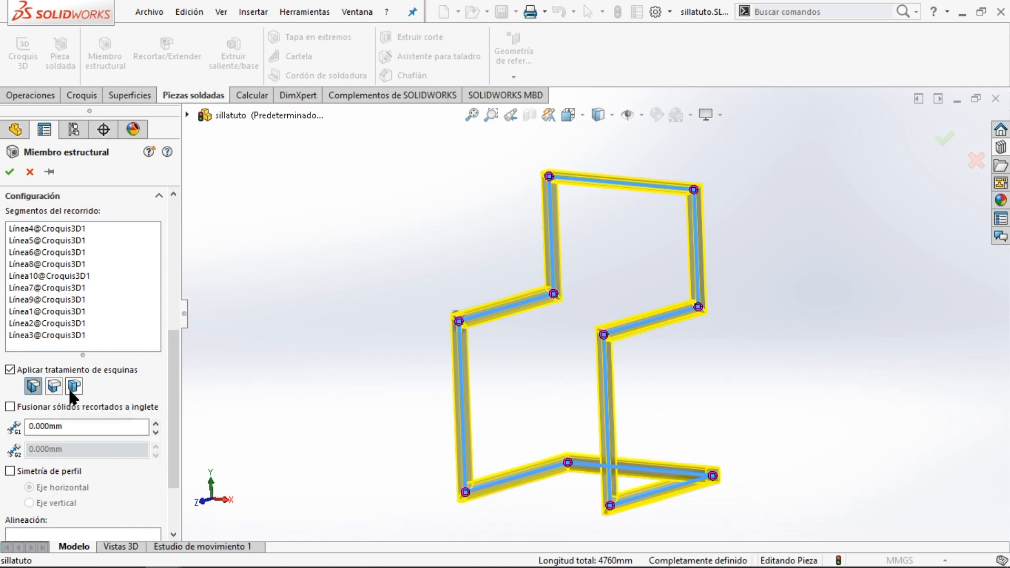
- Try the two butt corner treatments and the mitre on the backrest's upper right corner and discard the corner override
{"action": "left_click", "coordinate": [694, 190]}
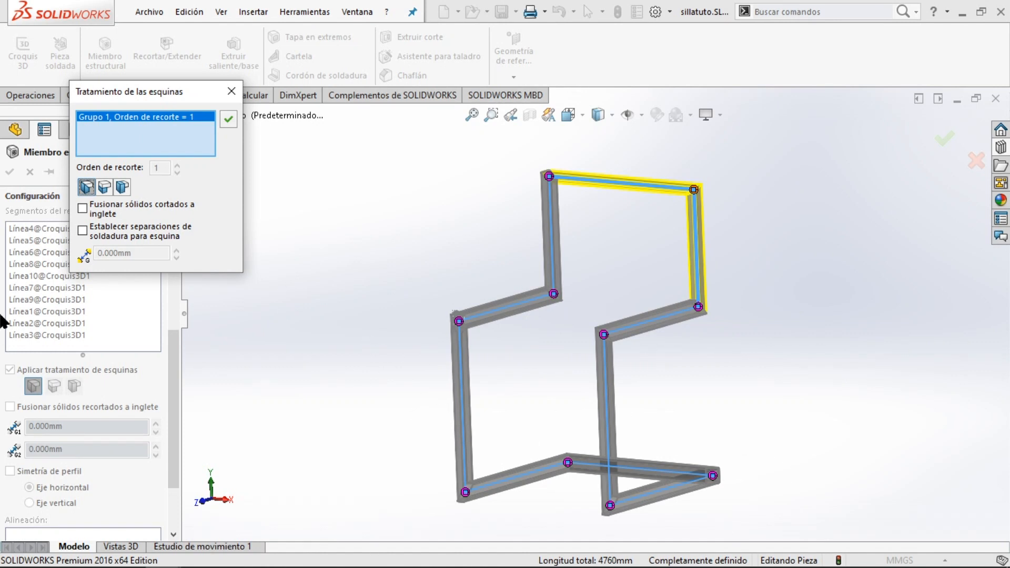
{"action": "left_click", "coordinate": [122, 188]}
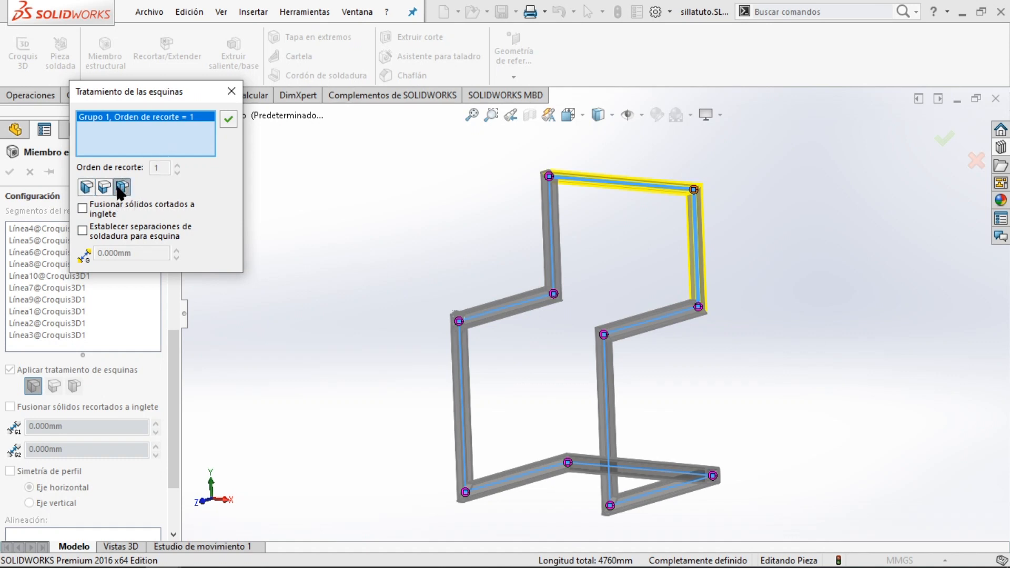
{"action": "left_click", "coordinate": [105, 187]}
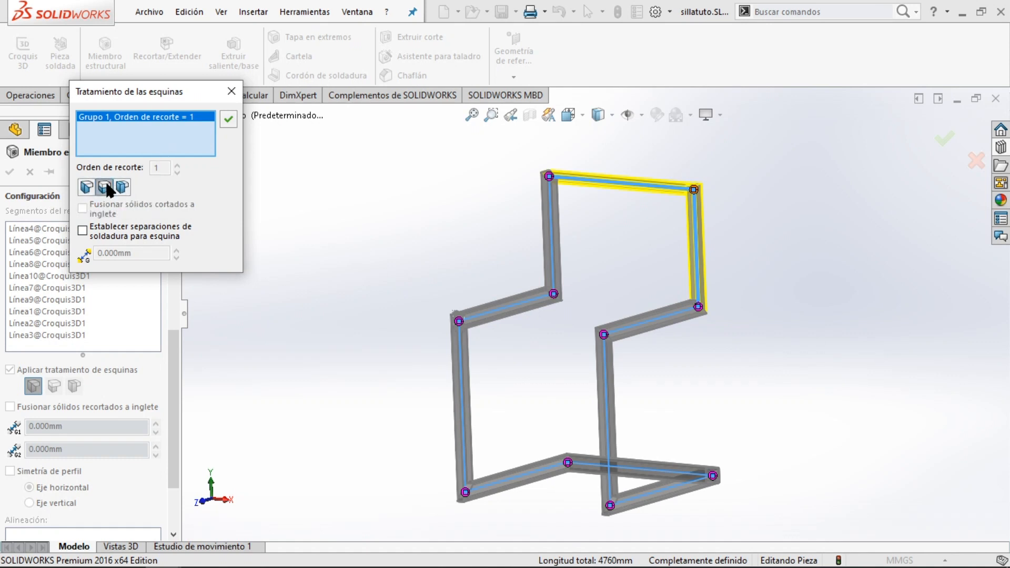
{"action": "scroll", "coordinate": [670, 246], "scroll_direction": "down", "scroll_amount": 5}
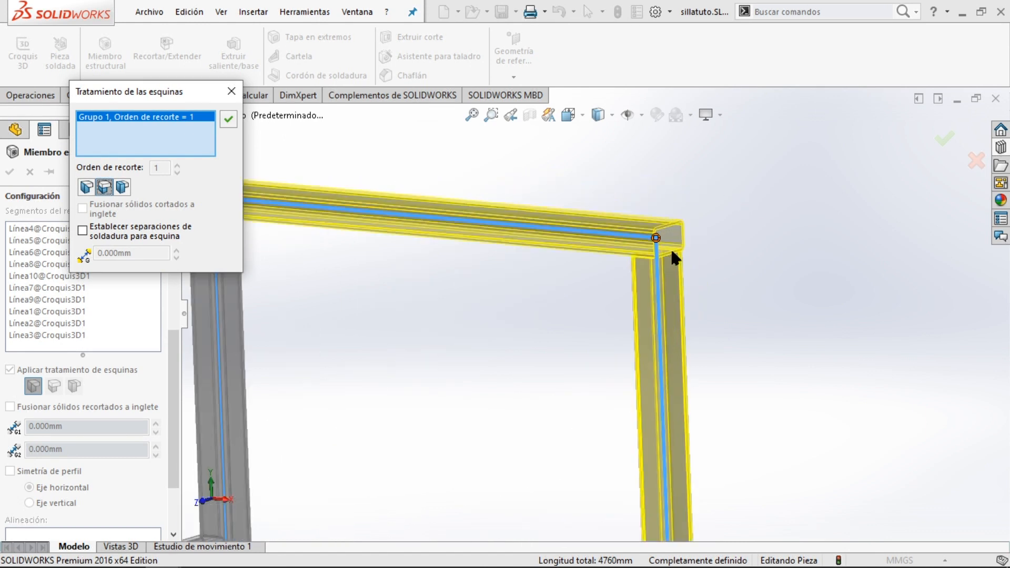
{"action": "left_click", "coordinate": [86, 187]}
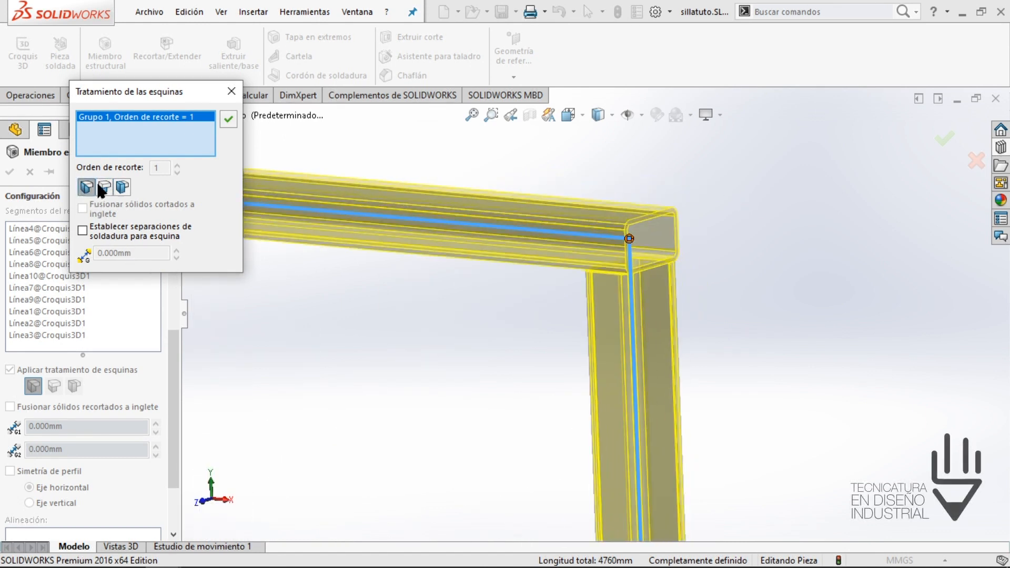
{"action": "left_click", "coordinate": [126, 191]}
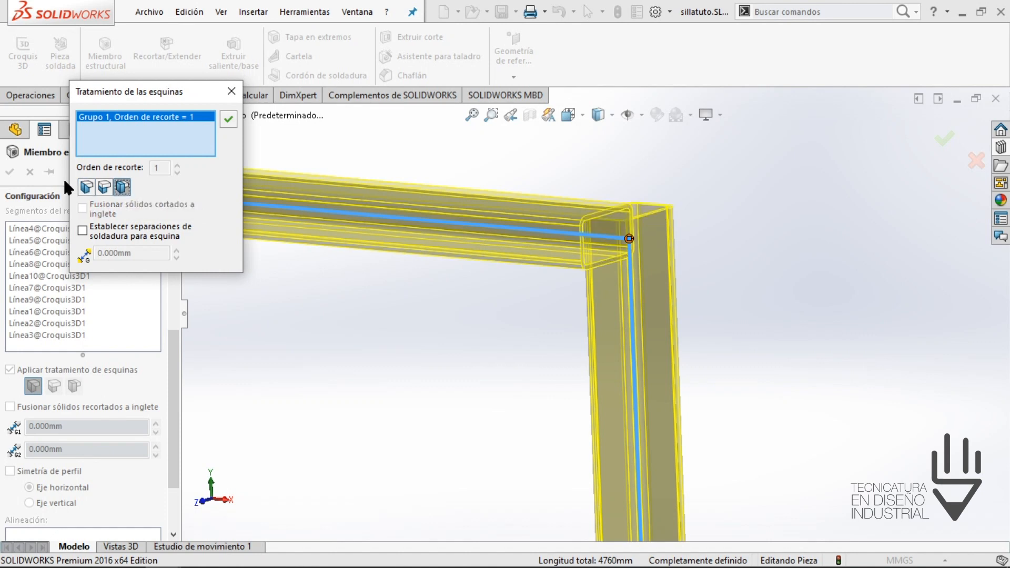
{"action": "left_click", "coordinate": [88, 187]}
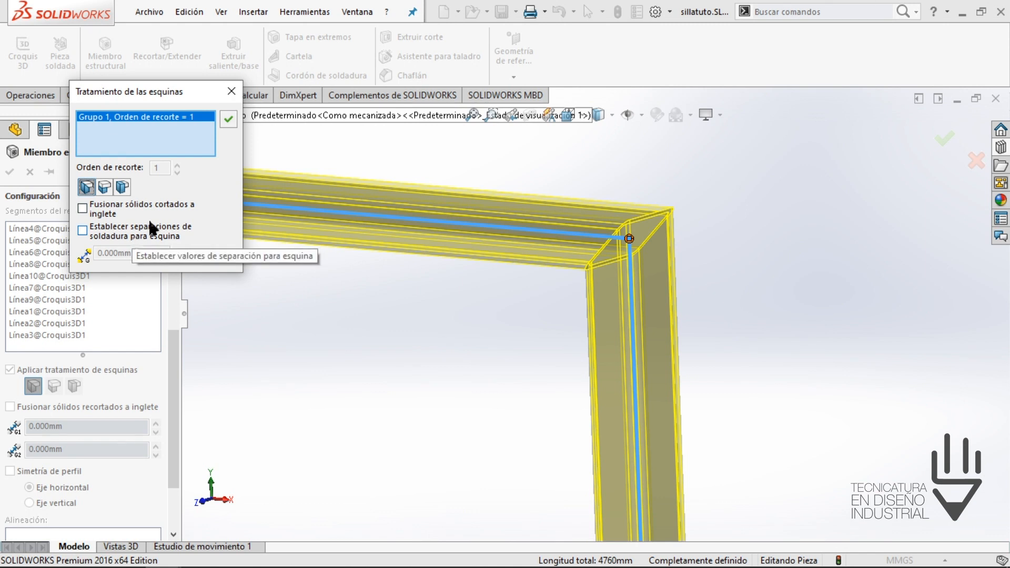
{"action": "left_click", "coordinate": [230, 92]}
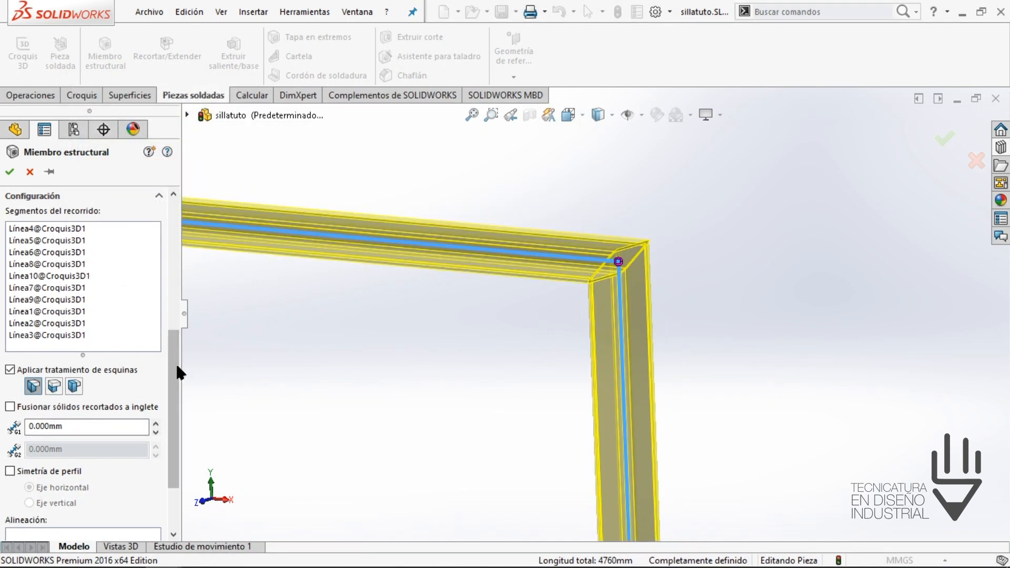
- Switch the profile standard to ansi pulgada and check which profile types it offers
{"action": "scroll", "coordinate": [178, 342], "scroll_direction": "up", "scroll_amount": 3}
{"action": "scroll", "coordinate": [179, 348], "scroll_direction": "up", "scroll_amount": 5}
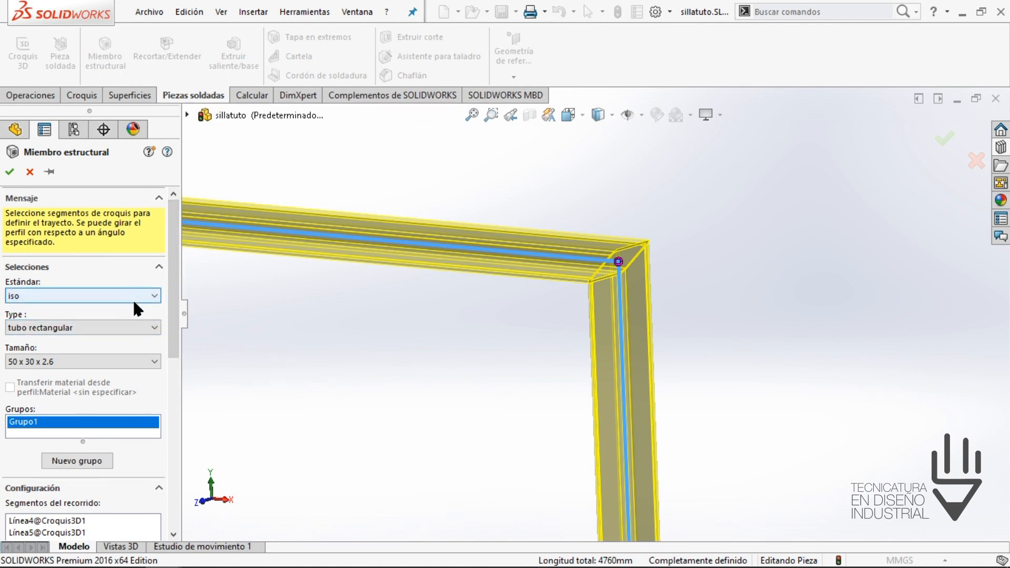
{"action": "left_click", "coordinate": [137, 296]}
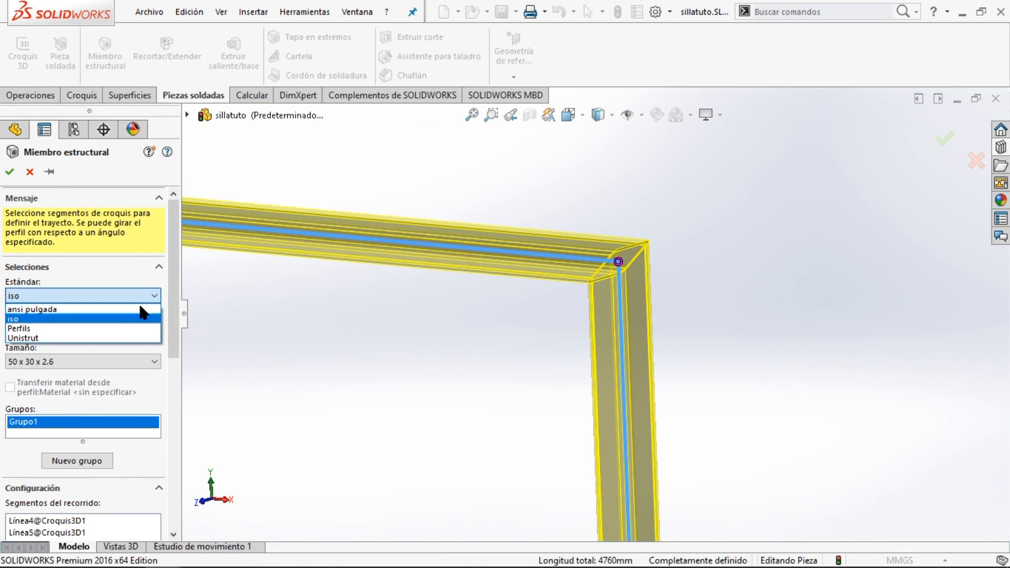
{"action": "left_click", "coordinate": [139, 309]}
{"action": "left_click", "coordinate": [146, 327]}
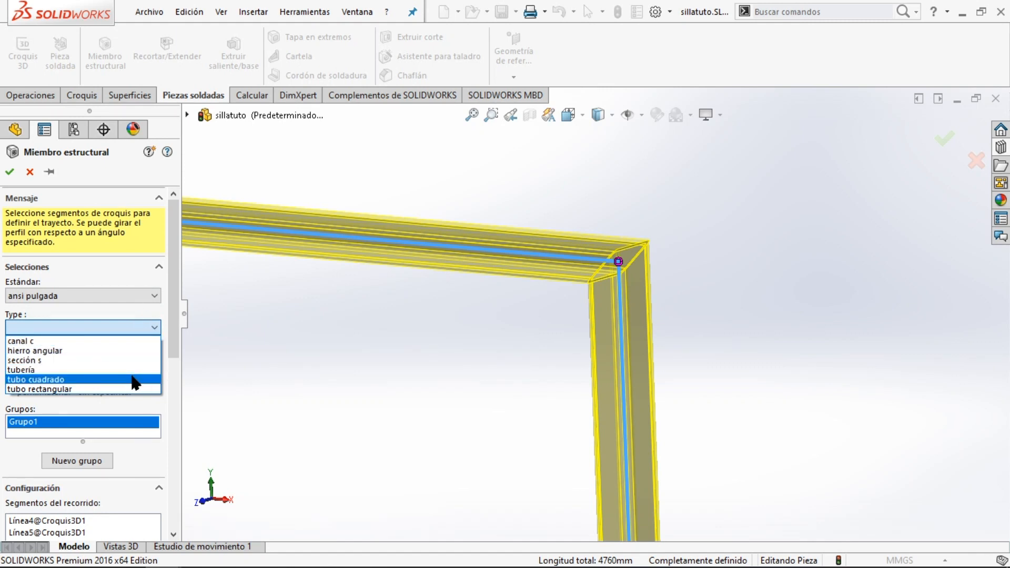
- Set the structural member's standard to iso and its profile type to tubo rectangular
{"action": "left_click", "coordinate": [131, 279]}
{"action": "left_click", "coordinate": [133, 295]}
{"action": "left_click", "coordinate": [124, 313]}
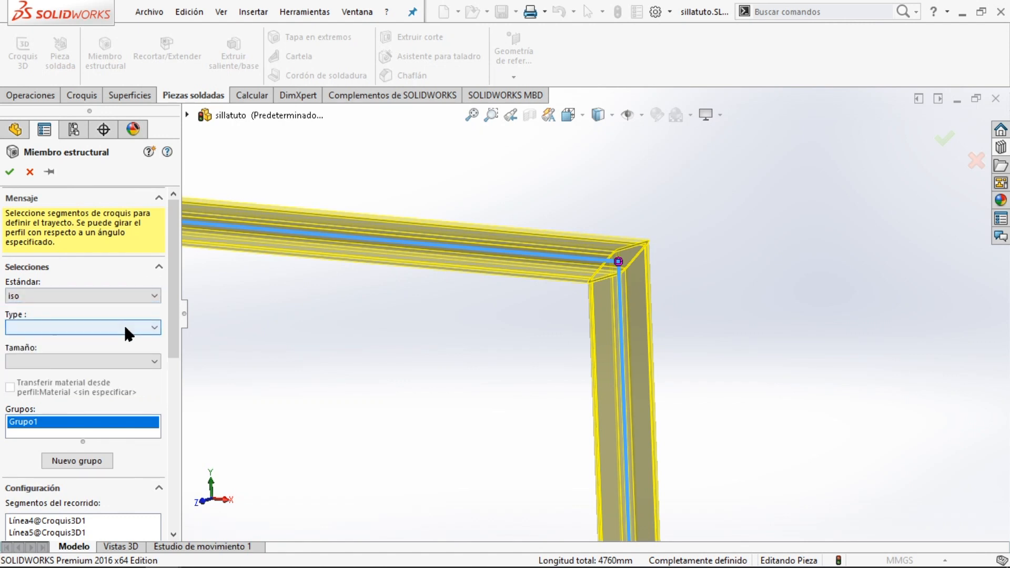
{"action": "left_click", "coordinate": [123, 324]}
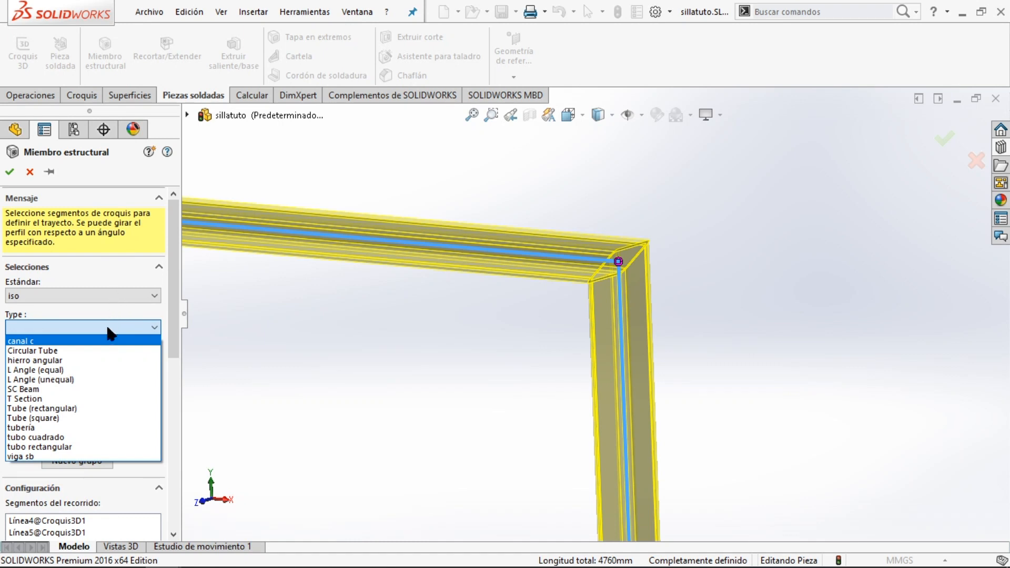
{"action": "left_click", "coordinate": [127, 448]}
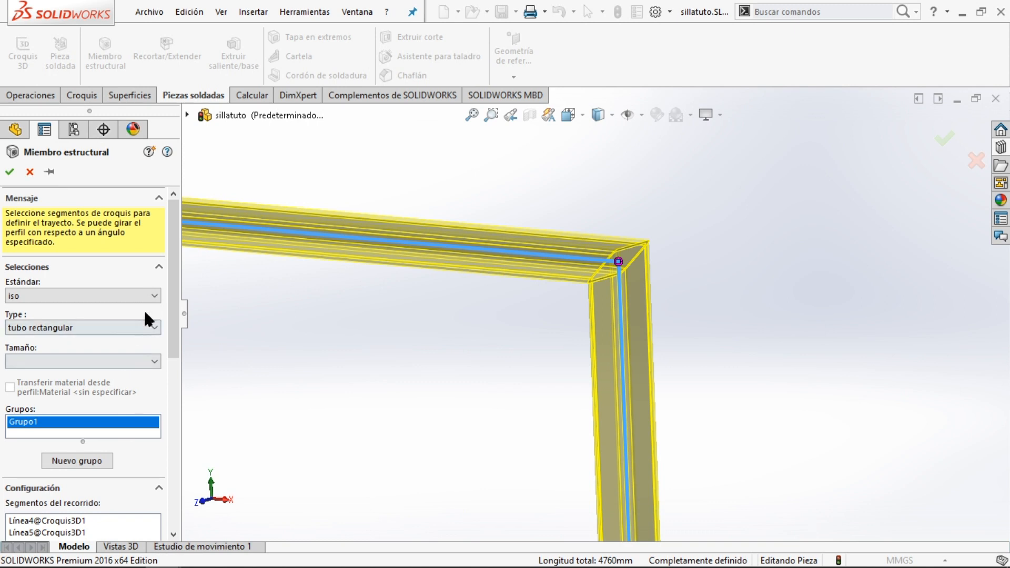
- Set the structural member's size to 50 x 30 x 2.6 and inspect the profile's orientation at the front seat corner
{"action": "left_click", "coordinate": [149, 361]}
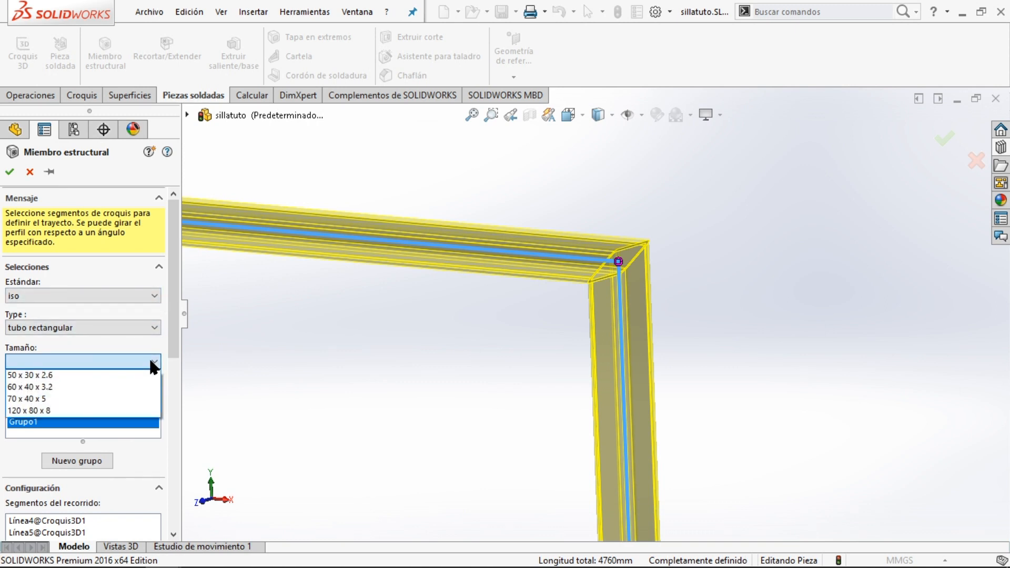
{"action": "left_click", "coordinate": [127, 375]}
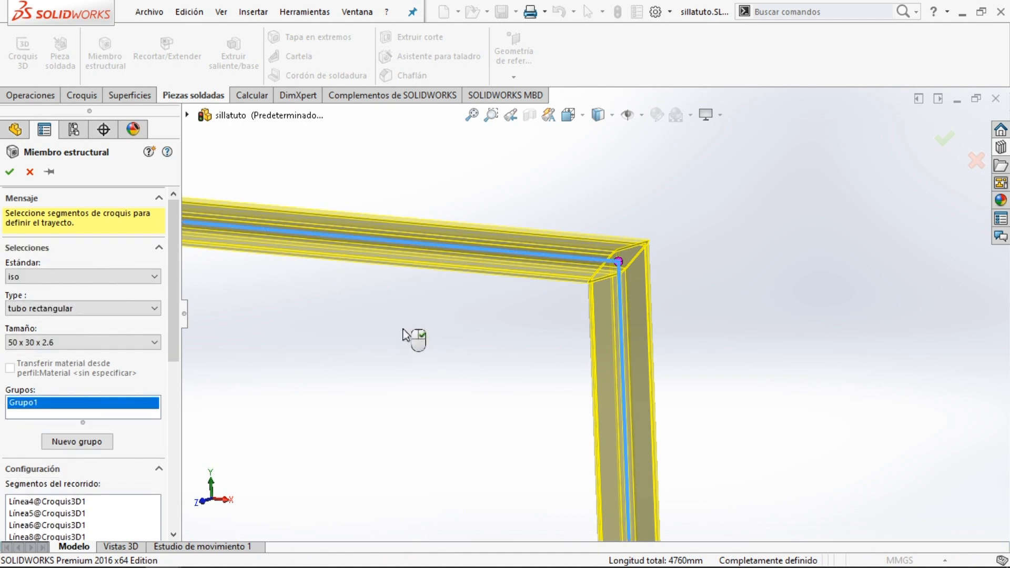
{"action": "scroll", "coordinate": [385, 341], "scroll_direction": "up", "scroll_amount": 6}
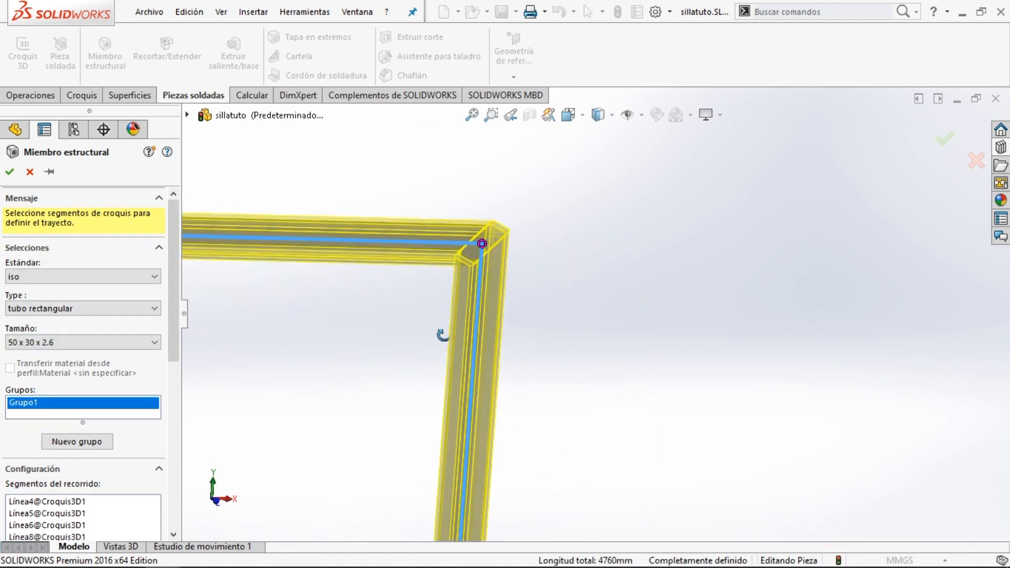
{"action": "scroll", "coordinate": [489, 421], "scroll_direction": "down", "scroll_amount": 10}
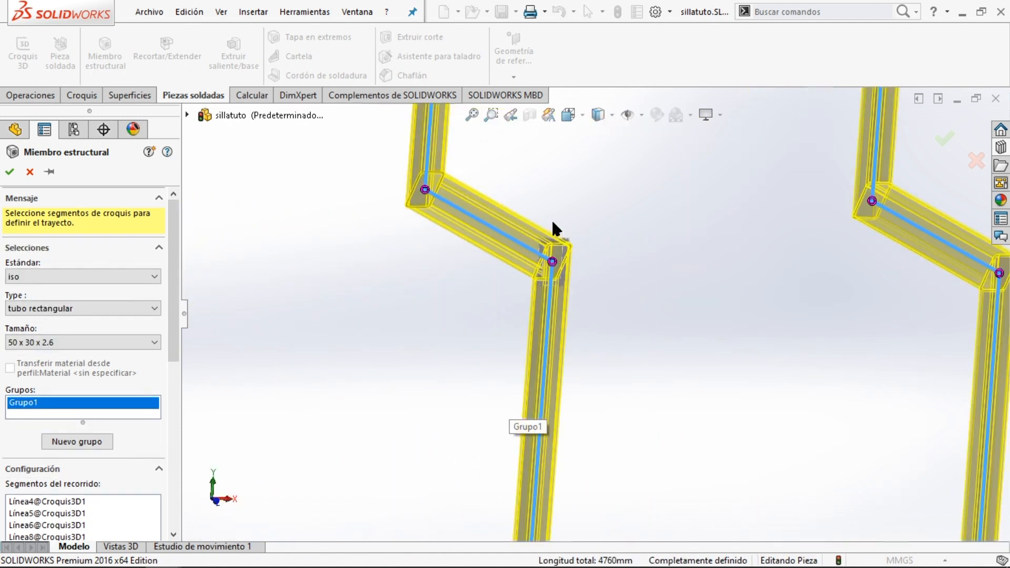
{"action": "middle_click_drag", "start_coordinate": [625, 280], "coordinate": [686, 289]}
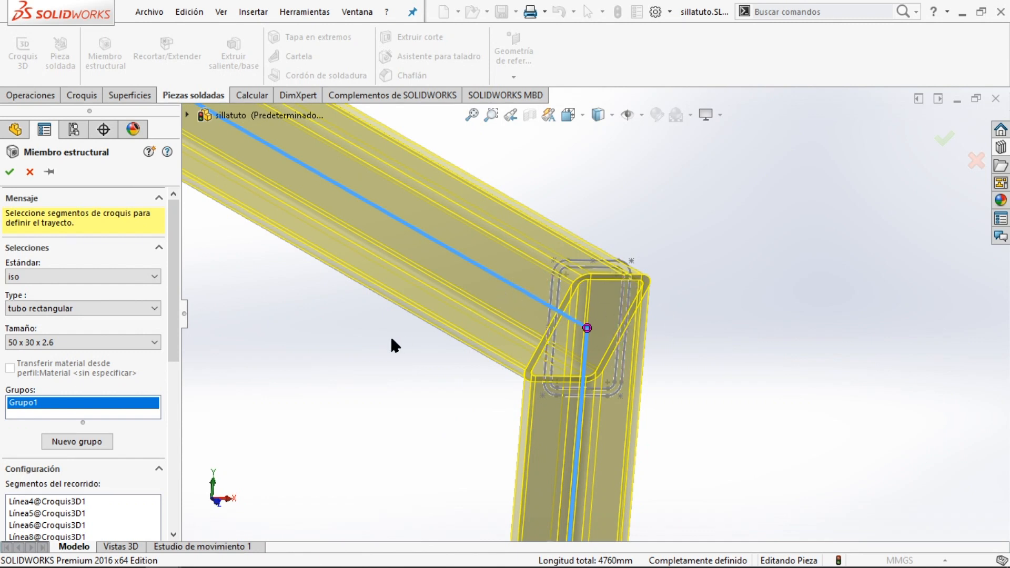
{"action": "scroll", "coordinate": [637, 305], "scroll_direction": "up", "scroll_amount": 4}
{"action": "scroll", "coordinate": [639, 297], "scroll_direction": "down", "scroll_amount": 5}
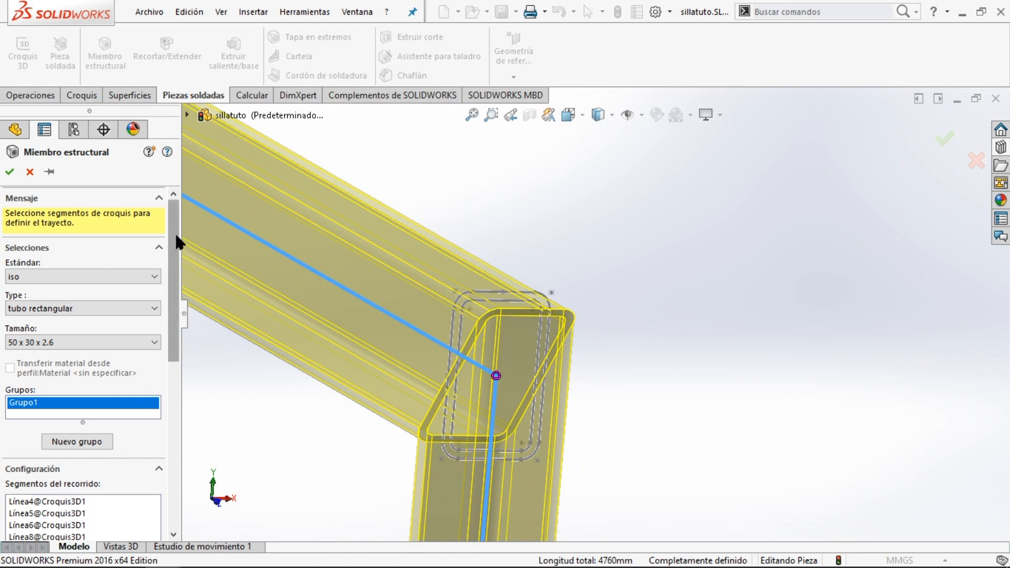
- Try a 45° rotation of the rectangular tube profile and inspect its effect on the seat and base corners
{"action": "left_click_drag", "start_coordinate": [175, 236], "coordinate": [187, 415]}
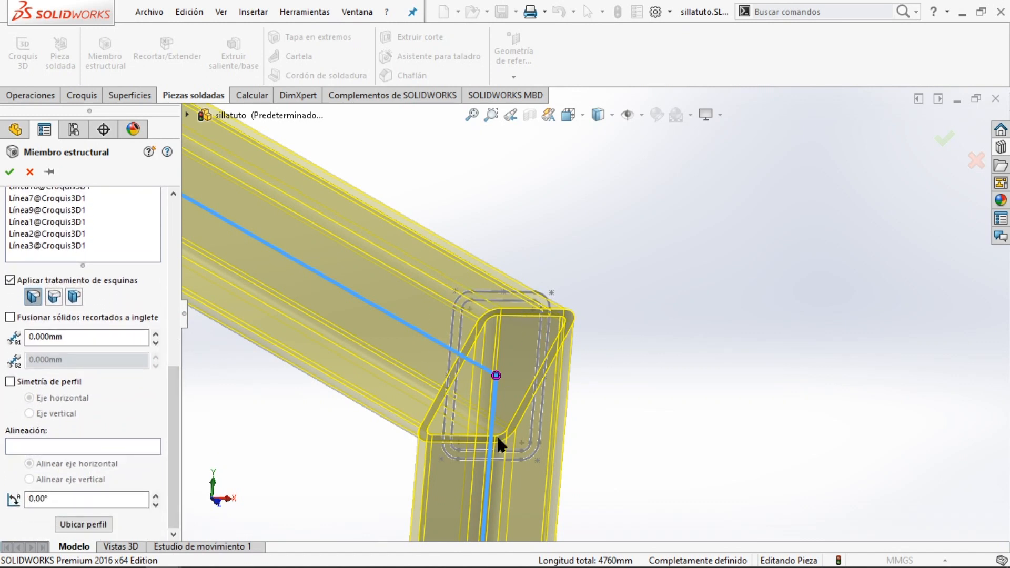
{"action": "left_click", "coordinate": [64, 500]}
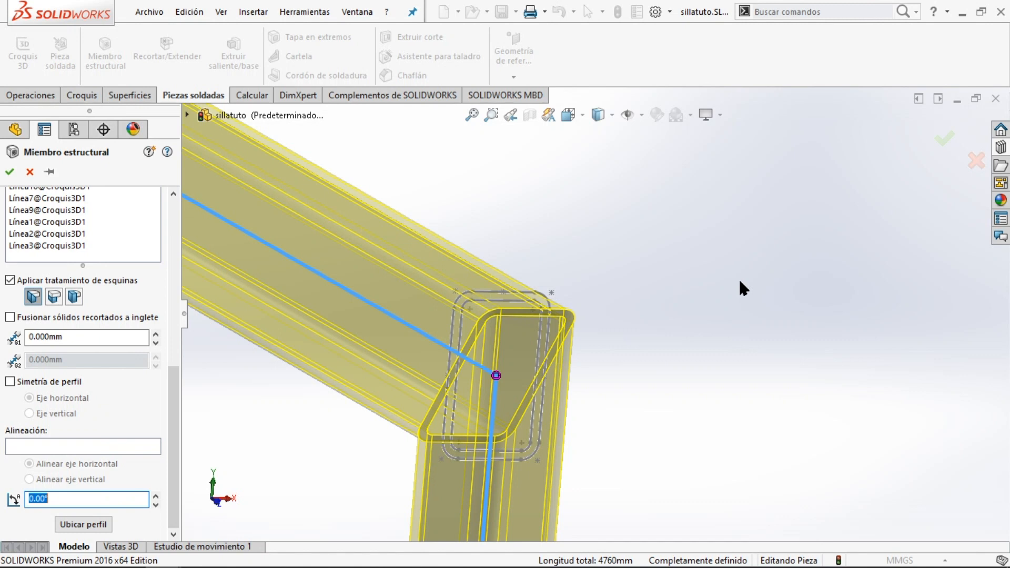
{"action": "type", "text": "45"}
{"action": "key", "text": "Return"}
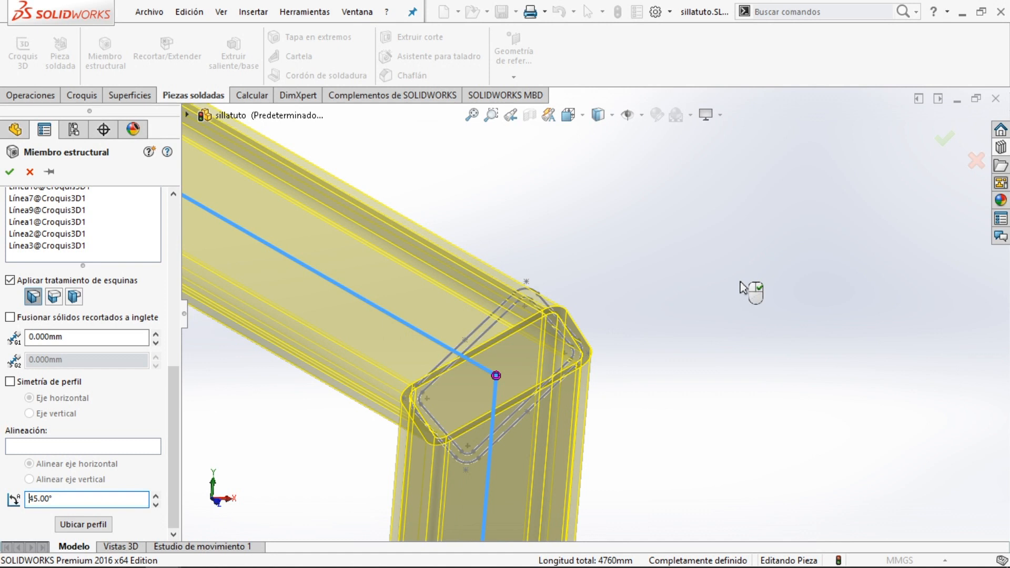
{"action": "scroll", "coordinate": [609, 384], "scroll_direction": "up", "scroll_amount": 10}
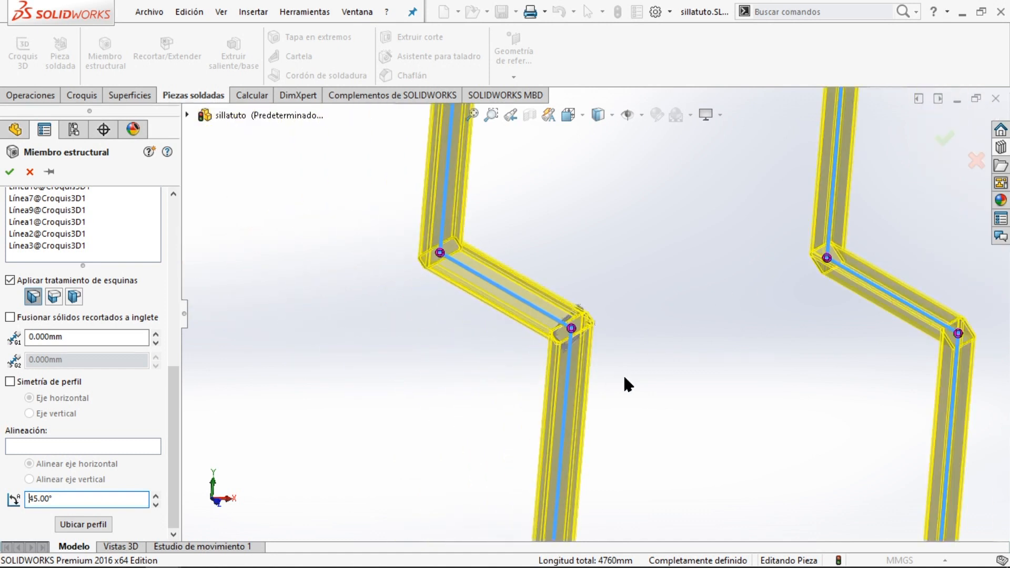
{"action": "scroll", "coordinate": [618, 451], "scroll_direction": "down", "scroll_amount": 5}
{"action": "scroll", "coordinate": [463, 326], "scroll_direction": "down", "scroll_amount": 4}
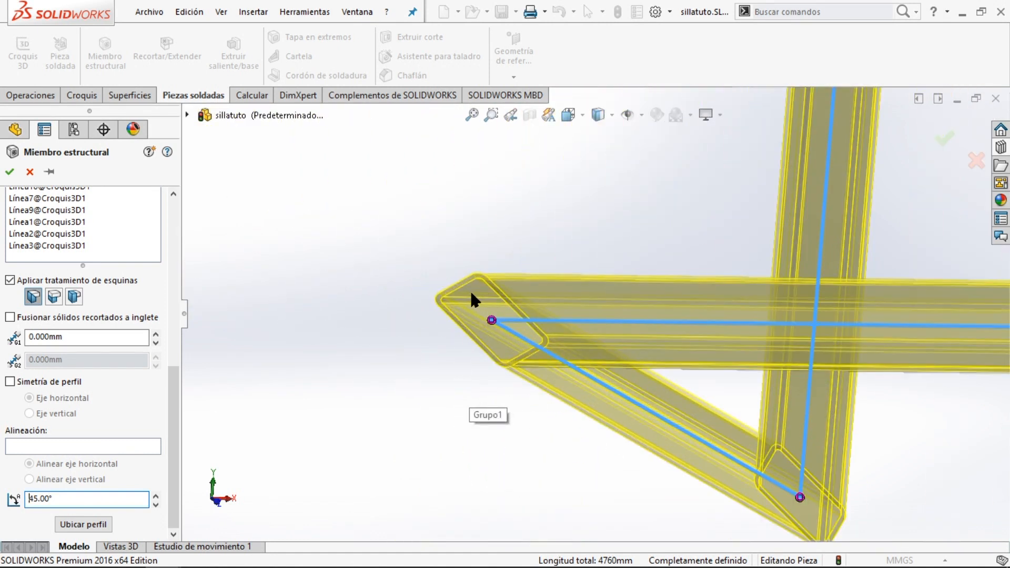
{"action": "scroll", "coordinate": [738, 290], "scroll_direction": "up", "scroll_amount": 4}
{"action": "scroll", "coordinate": [717, 214], "scroll_direction": "up", "scroll_amount": 3}
{"action": "scroll", "coordinate": [658, 218], "scroll_direction": "down", "scroll_amount": 6}
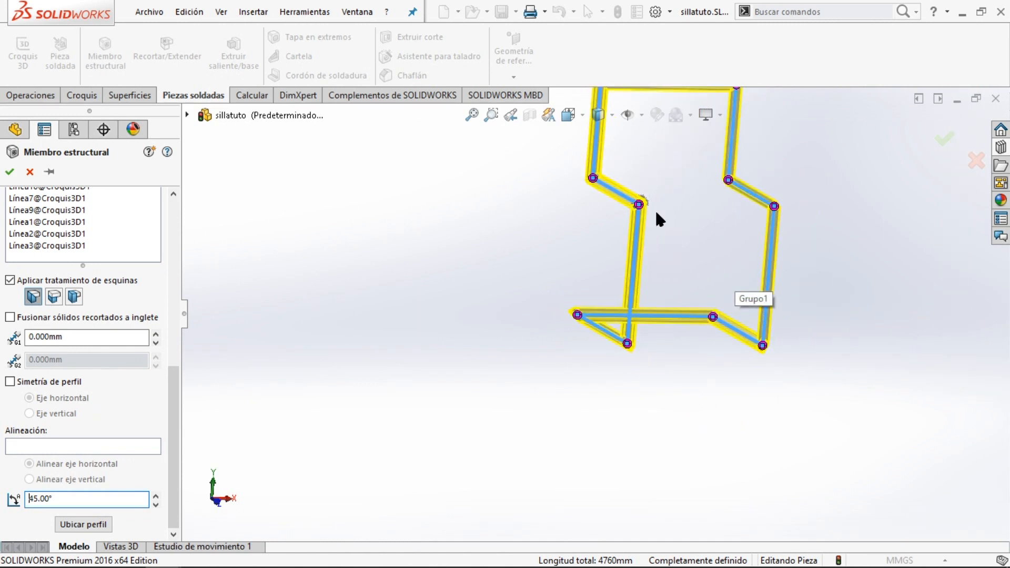
{"action": "scroll", "coordinate": [611, 264], "scroll_direction": "down", "scroll_amount": 4}
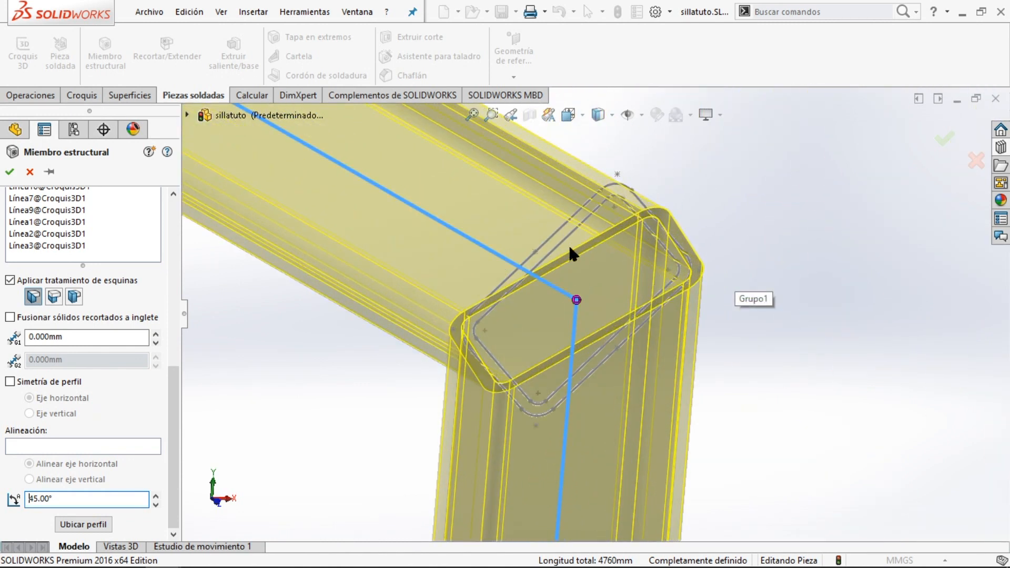
- Set the rotation angle of the rectangular tube profile to 90°
{"action": "left_click_drag", "start_coordinate": [65, 498], "coordinate": [3, 496]}
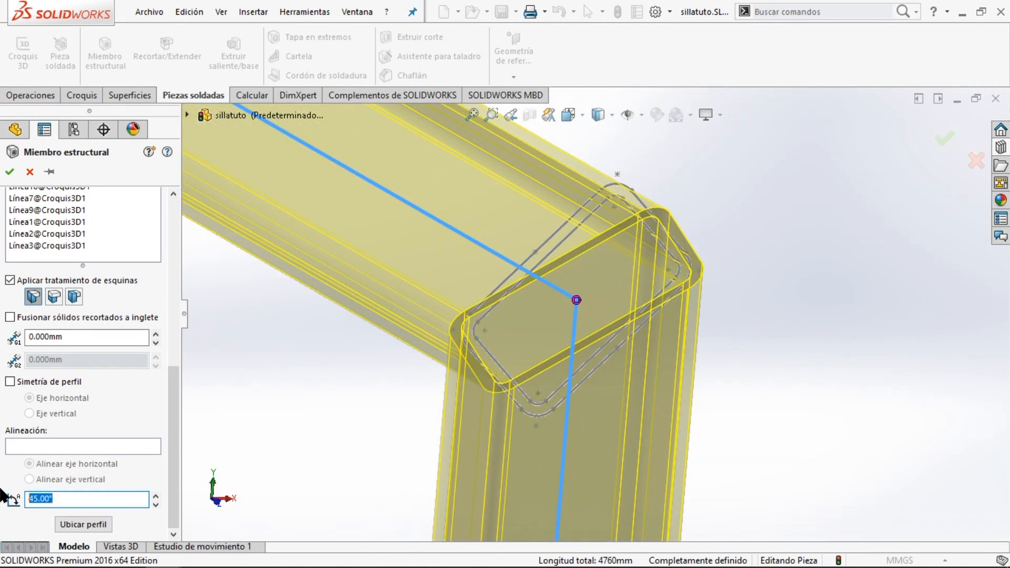
{"action": "type", "text": "90"}
{"action": "key", "text": "Return"}
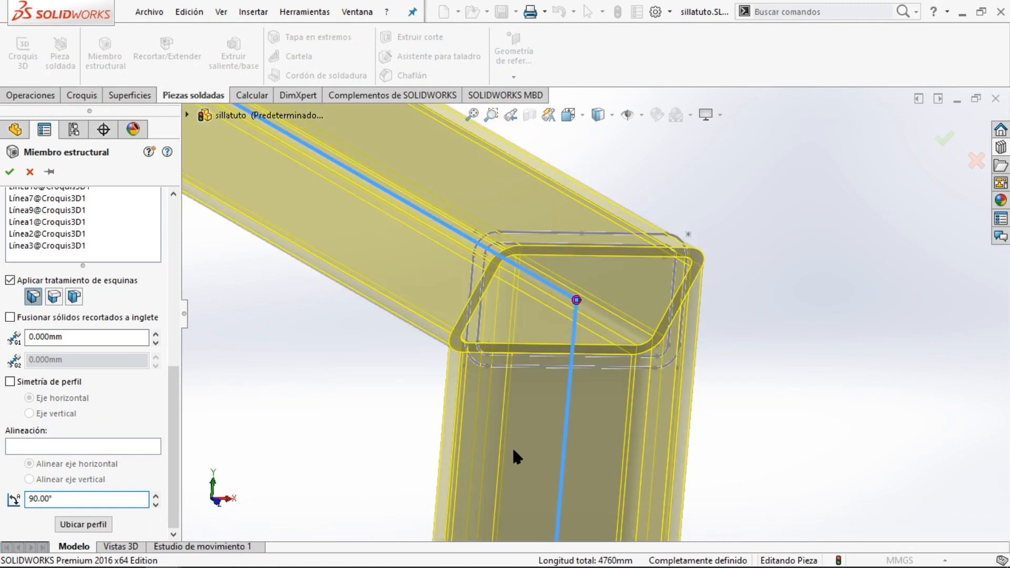
- Examine the rotated profile preview around the whole chair, including the backrest, seat and base corners
{"action": "scroll", "coordinate": [697, 252], "scroll_direction": "up", "scroll_amount": 6}
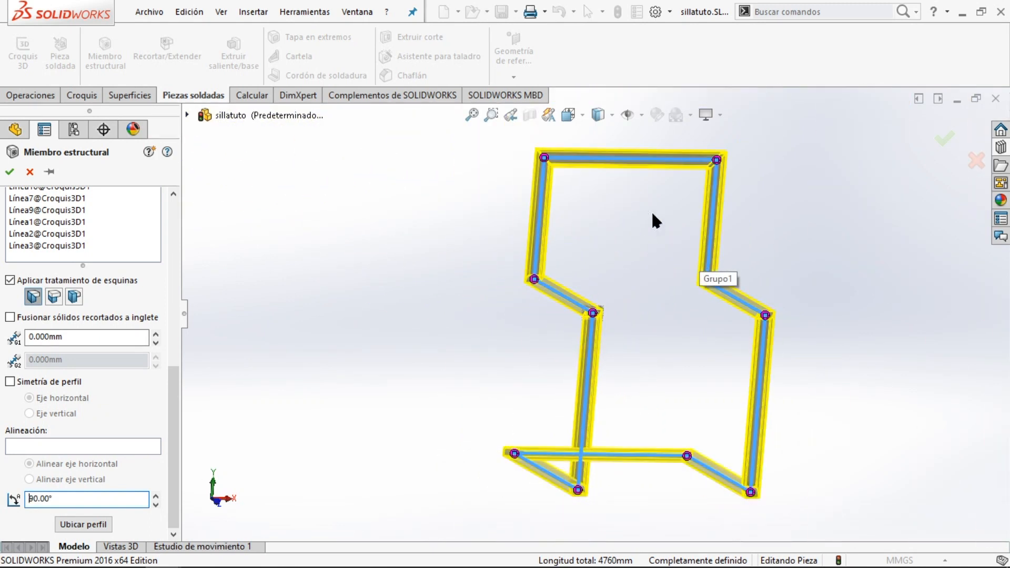
{"action": "scroll", "coordinate": [605, 210], "scroll_direction": "down", "scroll_amount": 2}
{"action": "scroll", "coordinate": [639, 166], "scroll_direction": "down", "scroll_amount": 4}
{"action": "middle_click_drag", "start_coordinate": [451, 271], "coordinate": [469, 261]}
{"action": "scroll", "coordinate": [577, 387], "scroll_direction": "up", "scroll_amount": 4}
{"action": "scroll", "coordinate": [708, 440], "scroll_direction": "down", "scroll_amount": 6}
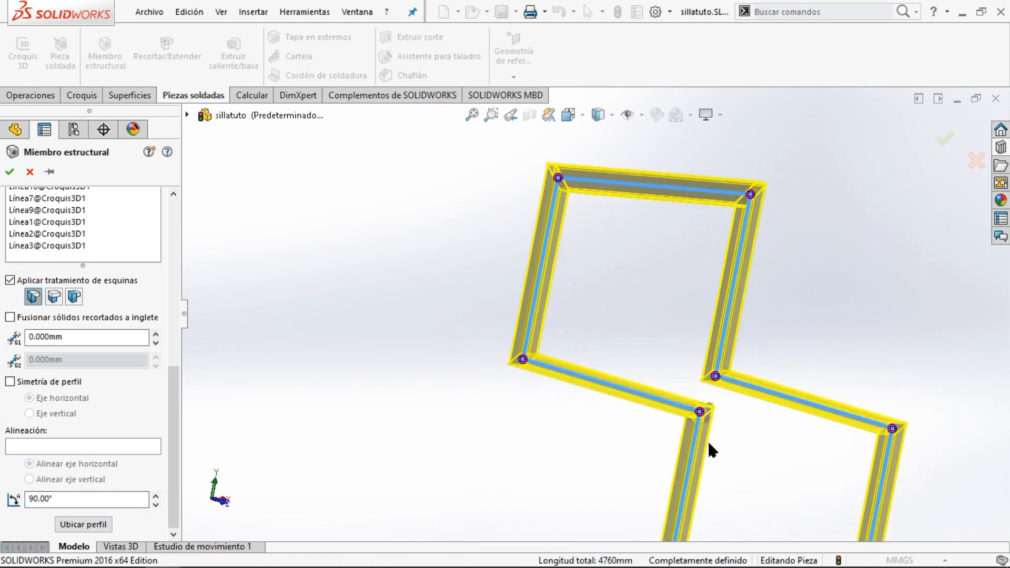
{"action": "scroll", "coordinate": [689, 415], "scroll_direction": "up", "scroll_amount": 5}
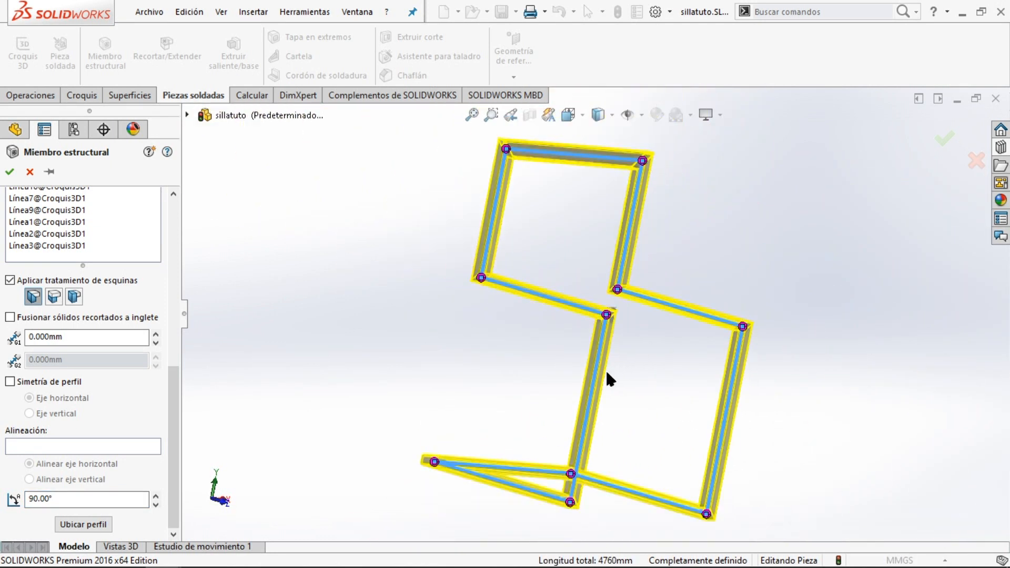
{"action": "scroll", "coordinate": [631, 363], "scroll_direction": "down", "scroll_amount": 3}
{"action": "scroll", "coordinate": [636, 348], "scroll_direction": "up", "scroll_amount": 3}
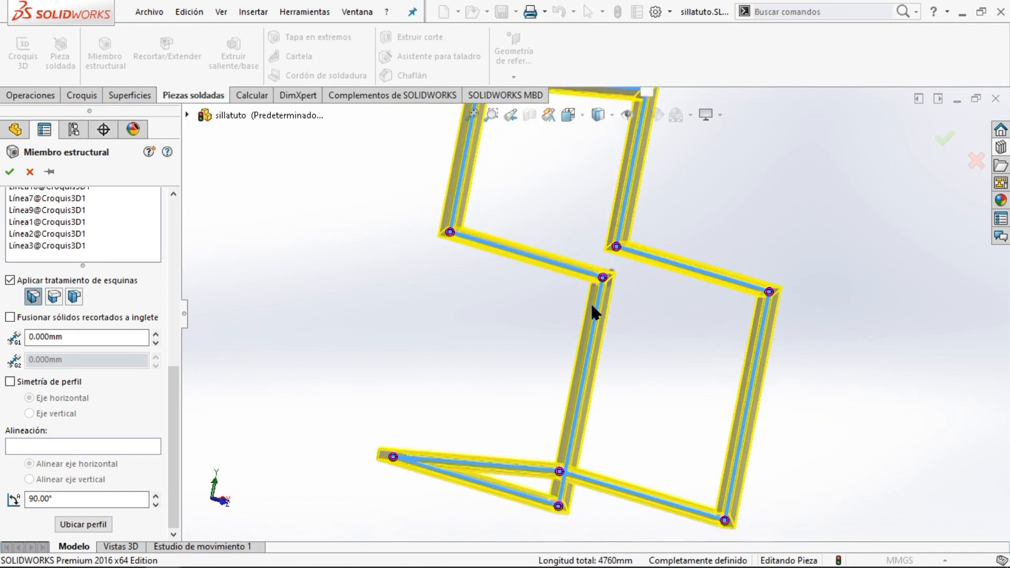
{"action": "scroll", "coordinate": [605, 295], "scroll_direction": "down", "scroll_amount": 5}
{"action": "scroll", "coordinate": [778, 340], "scroll_direction": "down", "scroll_amount": 3}
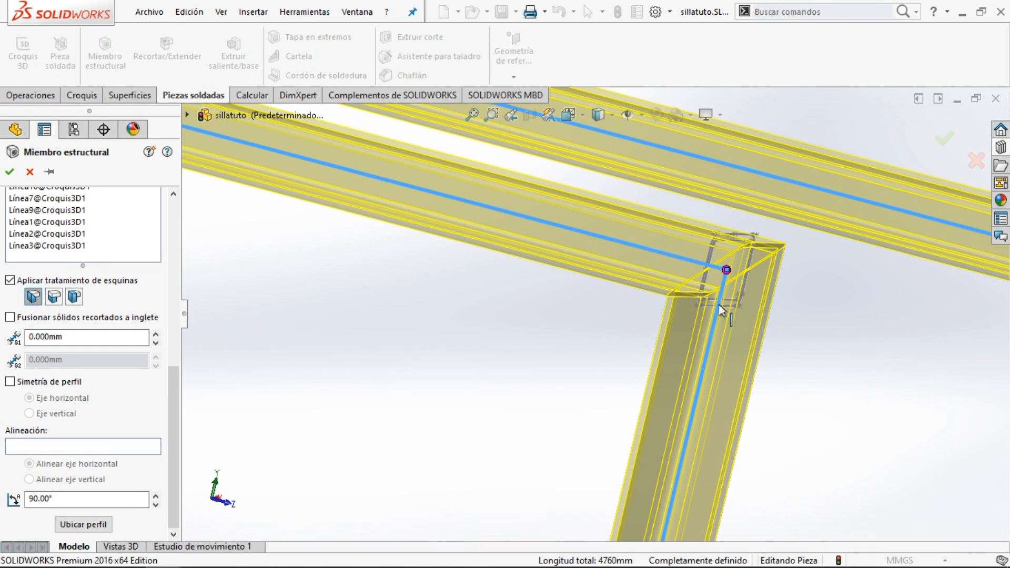
{"action": "scroll", "coordinate": [831, 388], "scroll_direction": "up", "scroll_amount": 6}
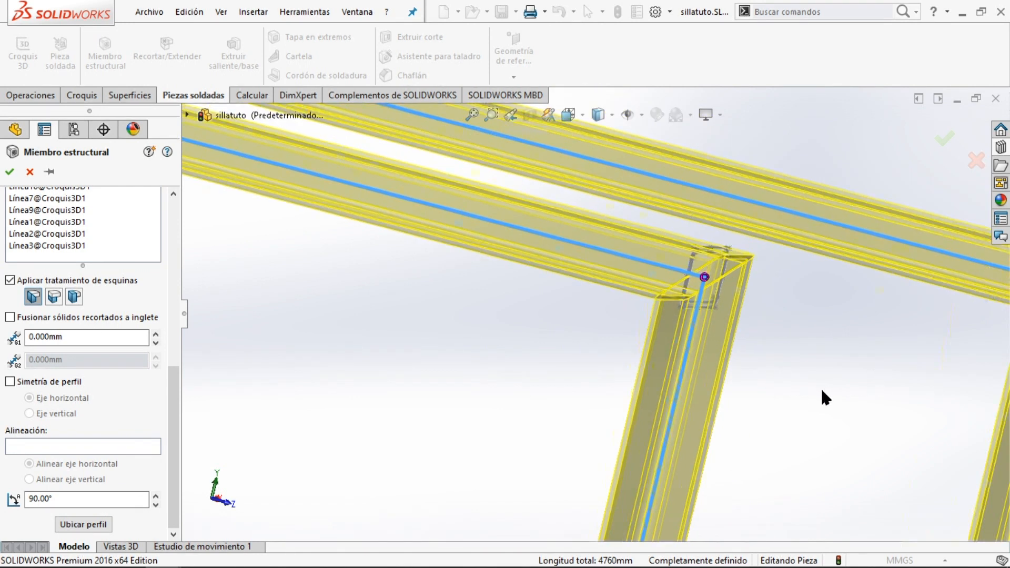
{"action": "middle_click_drag", "start_coordinate": [621, 410], "coordinate": [520, 371]}
{"action": "scroll", "coordinate": [519, 345], "scroll_direction": "down", "scroll_amount": 3}
{"action": "middle_click_drag", "start_coordinate": [582, 388], "coordinate": [630, 398]}
{"action": "scroll", "coordinate": [584, 342], "scroll_direction": "up", "scroll_amount": 5}
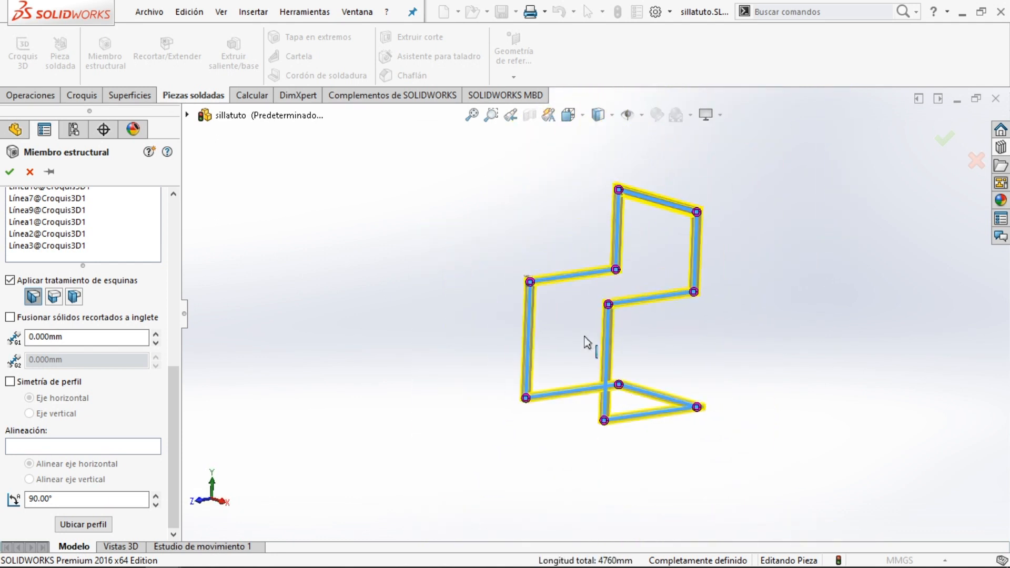
{"action": "scroll", "coordinate": [584, 343], "scroll_direction": "down", "scroll_amount": 3}
{"action": "middle_click_drag", "start_coordinate": [620, 279], "coordinate": [560, 314], "text": "ctrl"}
{"action": "scroll", "coordinate": [551, 323], "scroll_direction": "up", "scroll_amount": 3}
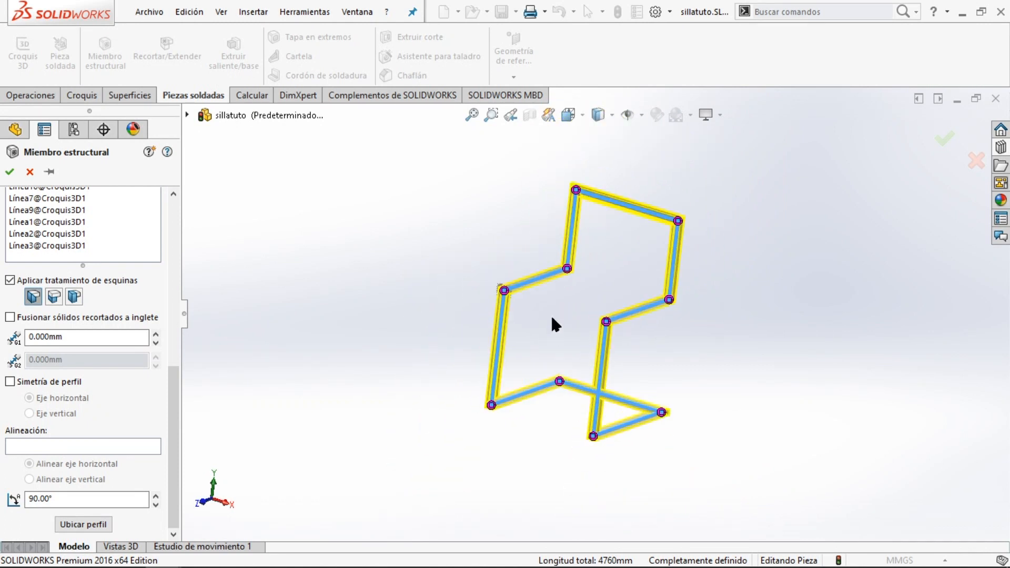
- Review the structural member's standard, type, size and corner settings against the chair preview
{"action": "left_click_drag", "start_coordinate": [176, 402], "coordinate": [179, 233]}
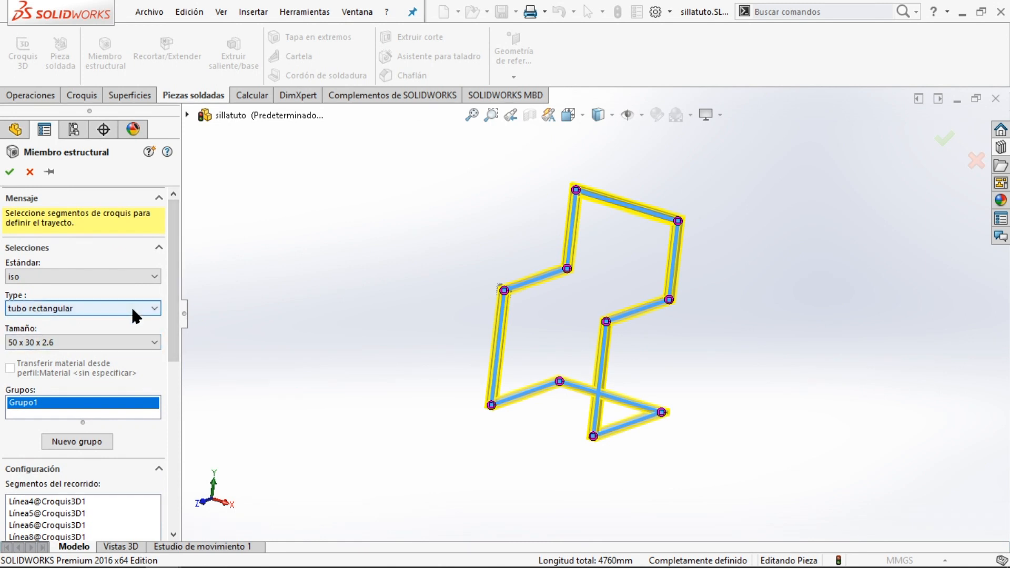
{"action": "mouse_move", "coordinate": [616, 267]}
{"action": "middle_mouse_down"}
{"action": "mouse_move", "coordinate": [542, 331]}
{"action": "mouse_move", "coordinate": [597, 338]}
{"action": "middle_mouse_up"}
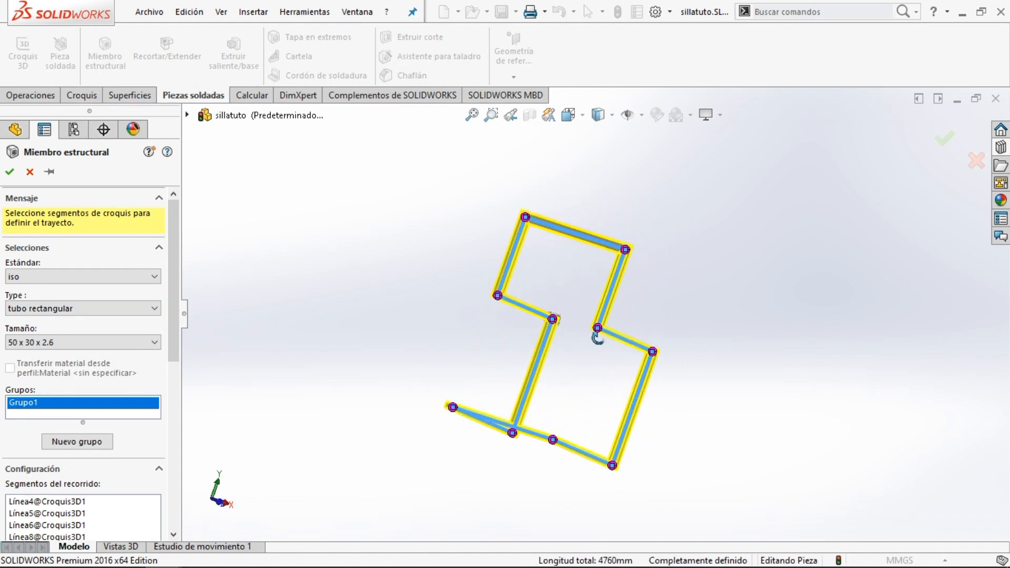
{"action": "mouse_move", "coordinate": [514, 354]}
{"action": "middle_mouse_down"}
{"action": "mouse_move", "coordinate": [577, 388]}
{"action": "mouse_move", "coordinate": [552, 349]}
{"action": "mouse_move", "coordinate": [545, 354]}
{"action": "mouse_move", "coordinate": [571, 388]}
{"action": "mouse_move", "coordinate": [546, 386]}
{"action": "middle_mouse_up"}
{"action": "scroll", "coordinate": [543, 392], "scroll_direction": "up", "scroll_amount": 2}
{"action": "scroll", "coordinate": [533, 369], "scroll_direction": "down", "scroll_amount": 4}
{"action": "middle_click_drag", "start_coordinate": [618, 310], "coordinate": [600, 326], "text": "ctrl"}
{"action": "left_click_drag", "start_coordinate": [177, 309], "coordinate": [184, 488]}
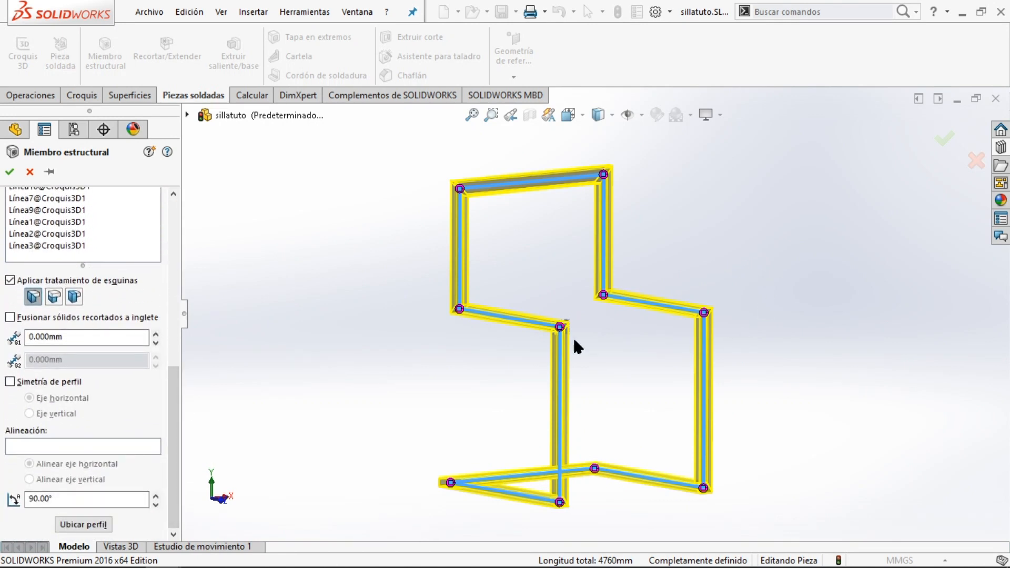
- Create the structural member along the chair path with the current profile and corner settings
{"action": "mouse_move", "coordinate": [644, 343]}
{"action": "middle_mouse_down"}
{"action": "mouse_move", "coordinate": [624, 345]}
{"action": "mouse_move", "coordinate": [656, 353]}
{"action": "mouse_move", "coordinate": [653, 345]}
{"action": "middle_mouse_up"}
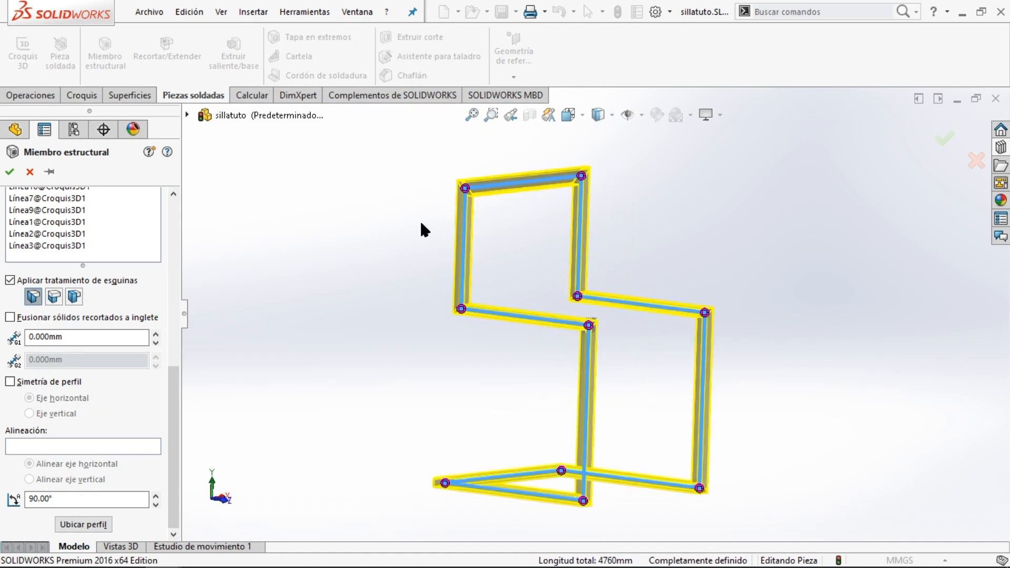
{"action": "middle_click_drag", "start_coordinate": [445, 241], "coordinate": [498, 232]}
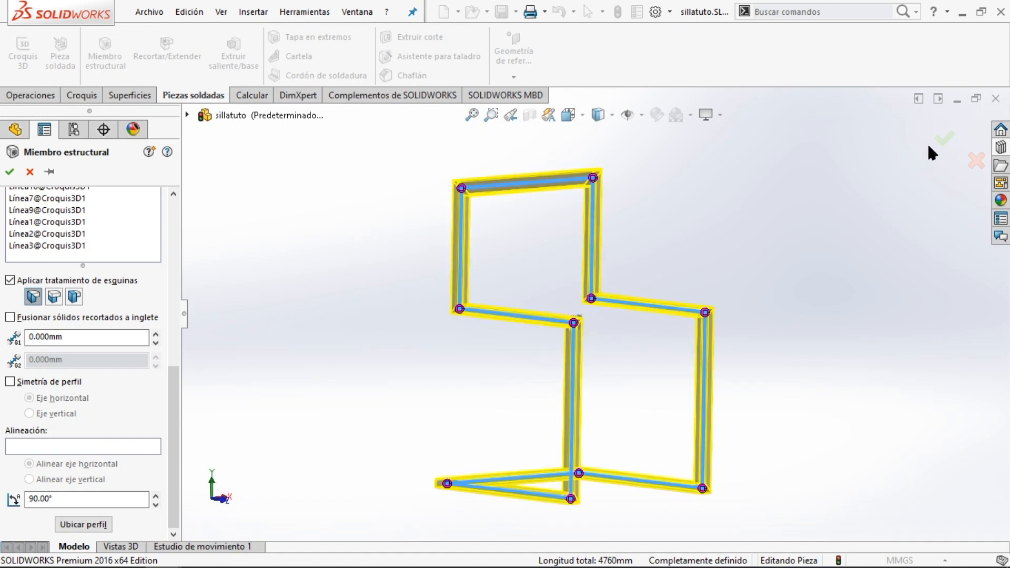
{"action": "left_click", "coordinate": [945, 139]}
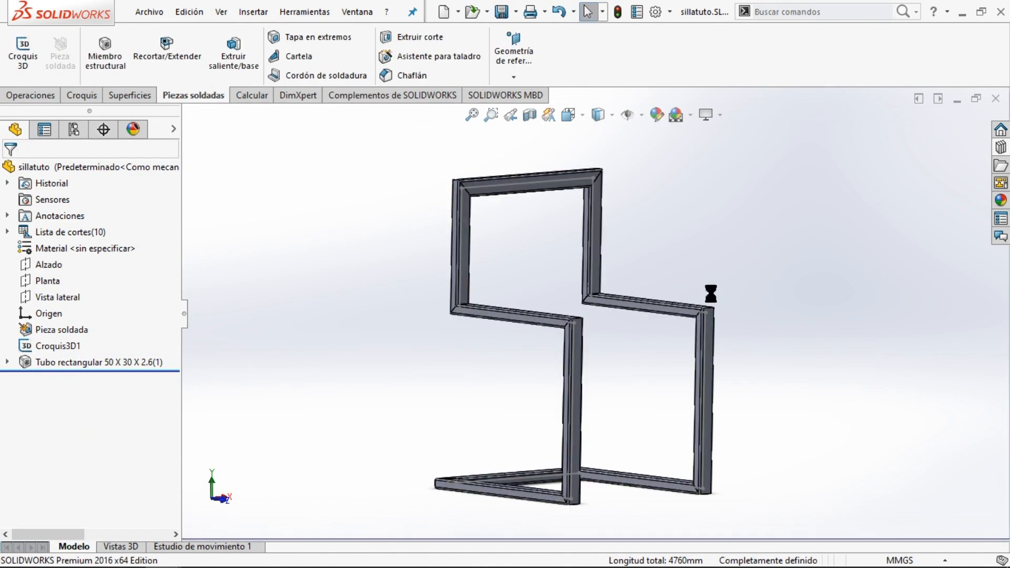
- Examine the finished frame's mitred corners and base, and expand the rectangular tube feature to list its individual tube bodies
{"action": "middle_click_drag", "start_coordinate": [728, 343], "coordinate": [625, 342]}
{"action": "scroll", "coordinate": [589, 316], "scroll_direction": "down", "scroll_amount": 8}
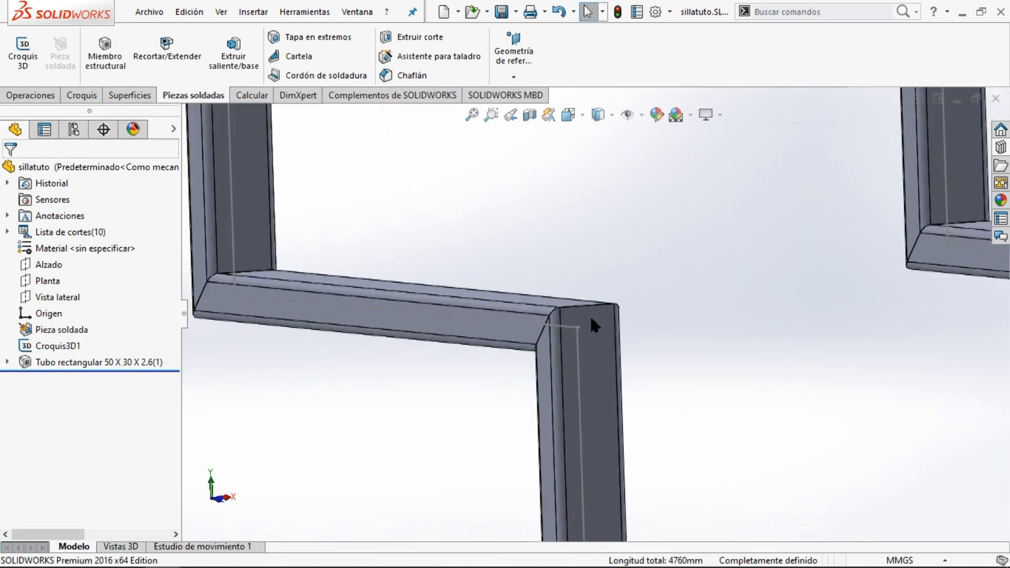
{"action": "scroll", "coordinate": [589, 316], "scroll_direction": "up", "scroll_amount": 8}
{"action": "scroll", "coordinate": [487, 291], "scroll_direction": "down", "scroll_amount": 6}
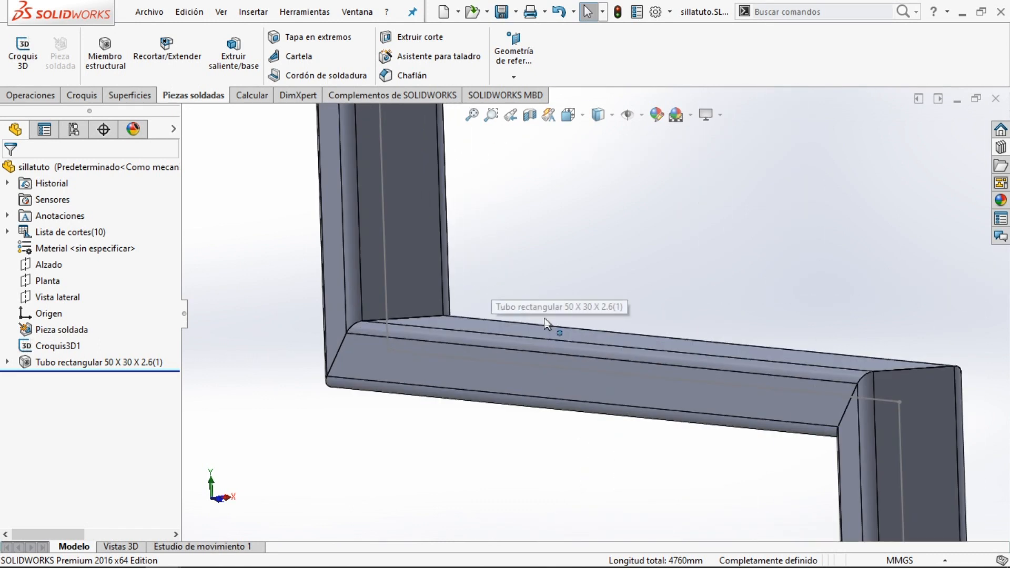
{"action": "scroll", "coordinate": [633, 342], "scroll_direction": "up", "scroll_amount": 8}
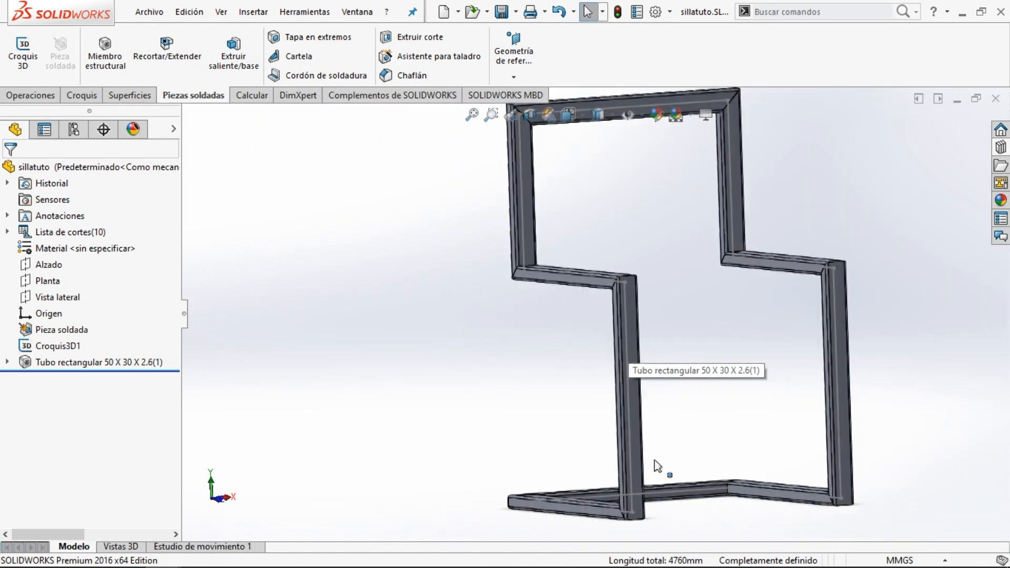
{"action": "scroll", "coordinate": [657, 465], "scroll_direction": "down", "scroll_amount": 3}
{"action": "middle_click_drag", "start_coordinate": [586, 350], "coordinate": [498, 337]}
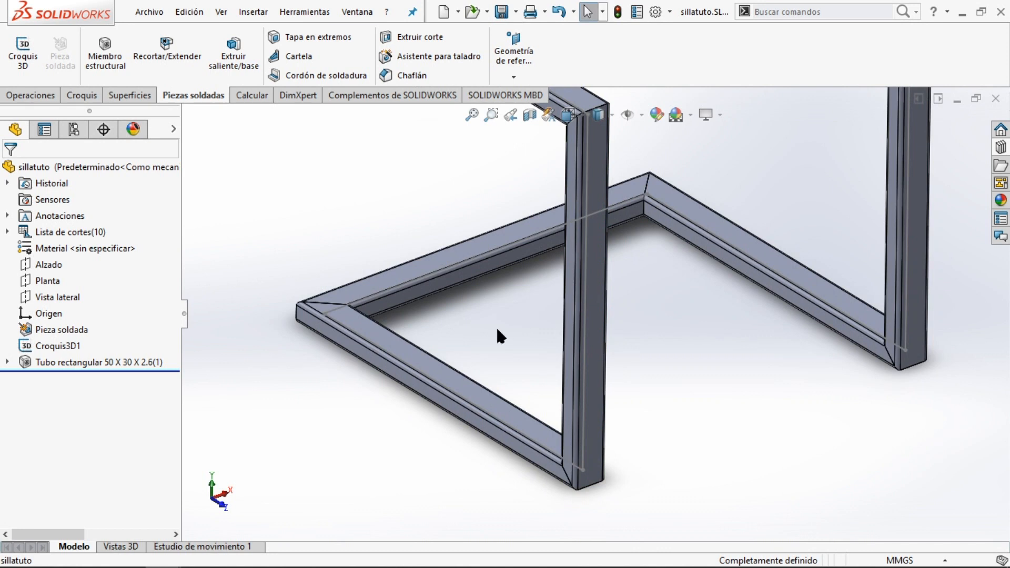
{"action": "scroll", "coordinate": [497, 337], "scroll_direction": "up", "scroll_amount": 5}
{"action": "scroll", "coordinate": [604, 263], "scroll_direction": "down", "scroll_amount": 4}
{"action": "middle_click_drag", "start_coordinate": [542, 242], "coordinate": [573, 301], "text": "ctrl"}
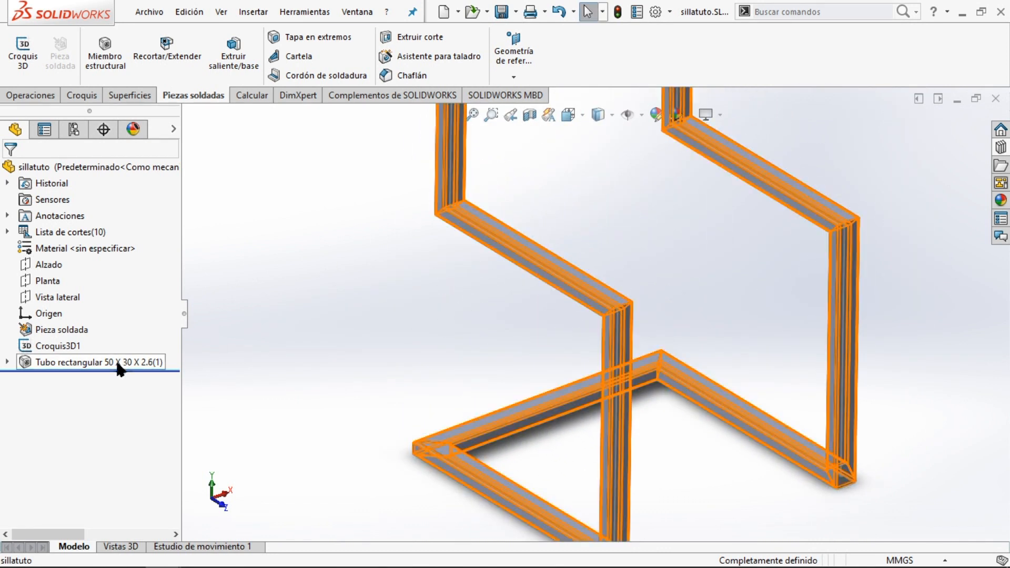
{"action": "left_click", "coordinate": [7, 362]}
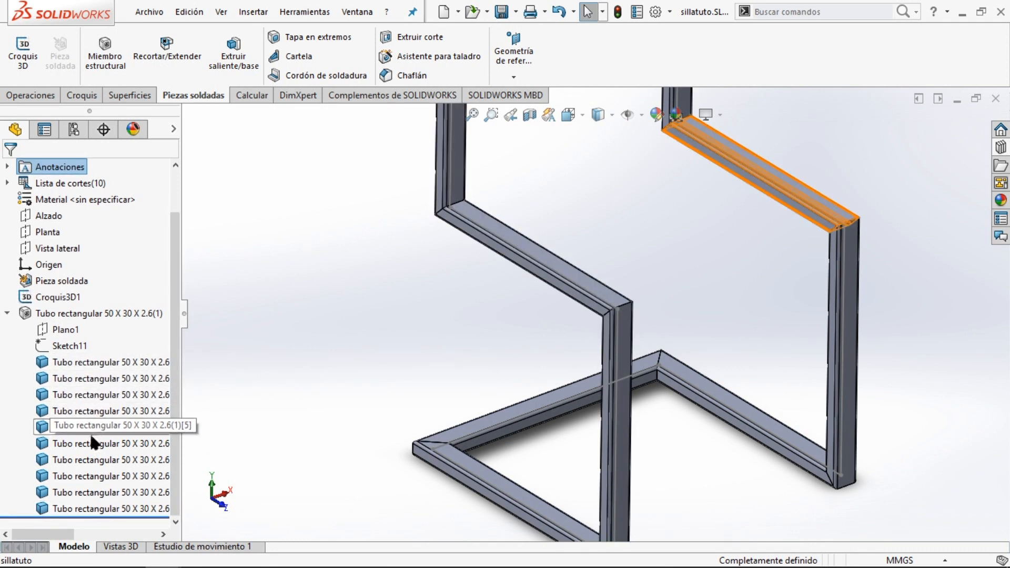
- Examine the tube's profile sketch and its dimensions at the front seat corner, opening its overall width dimension for editing
{"action": "left_click", "coordinate": [70, 346]}
{"action": "scroll", "coordinate": [655, 302], "scroll_direction": "down", "scroll_amount": 5}
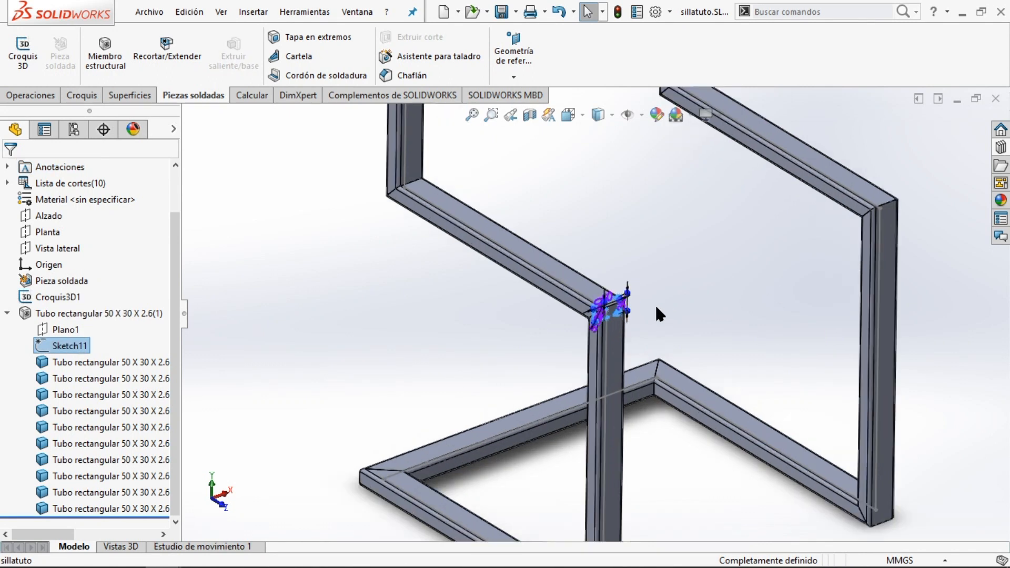
{"action": "scroll", "coordinate": [579, 319], "scroll_direction": "down", "scroll_amount": 4}
{"action": "mouse_move", "coordinate": [737, 267]}
{"action": "middle_mouse_down"}
{"action": "mouse_move", "coordinate": [683, 293]}
{"action": "mouse_move", "coordinate": [703, 293]}
{"action": "middle_mouse_up"}
{"action": "scroll", "coordinate": [583, 131], "scroll_direction": "down", "scroll_amount": 4}
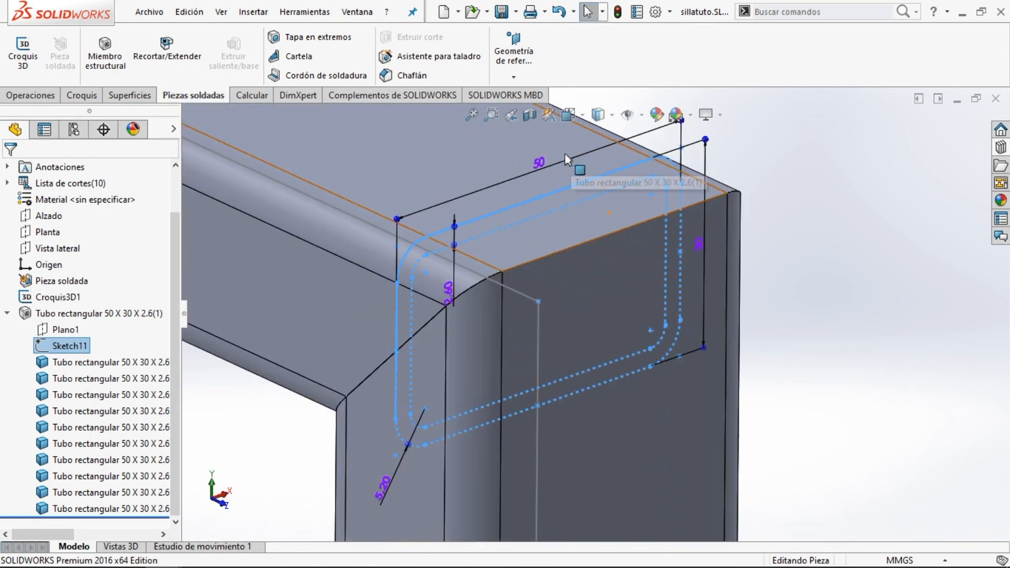
{"action": "scroll", "coordinate": [554, 162], "scroll_direction": "up", "scroll_amount": 1}
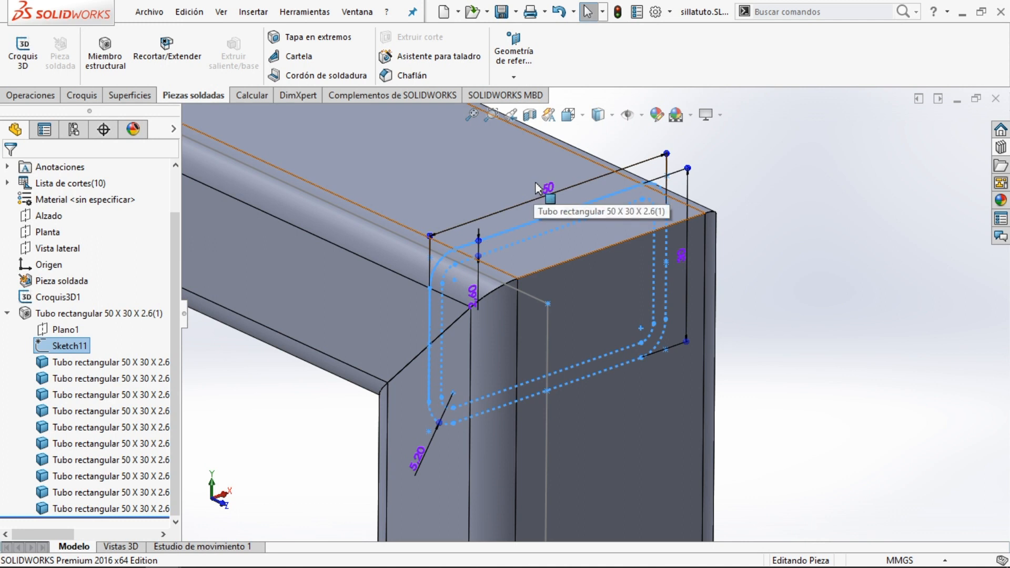
{"action": "left_click", "coordinate": [551, 193]}
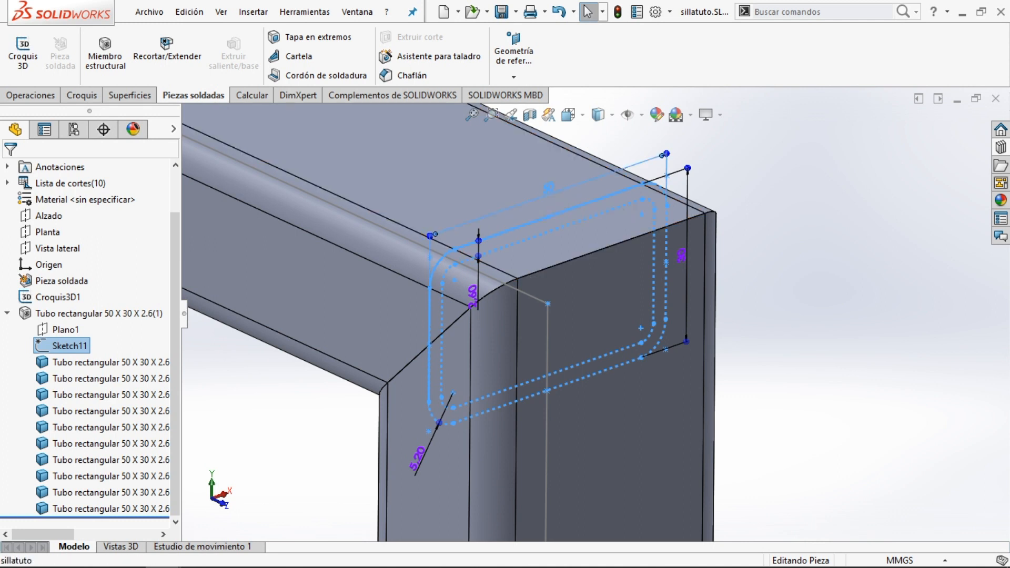
{"action": "double_click", "coordinate": [550, 187]}
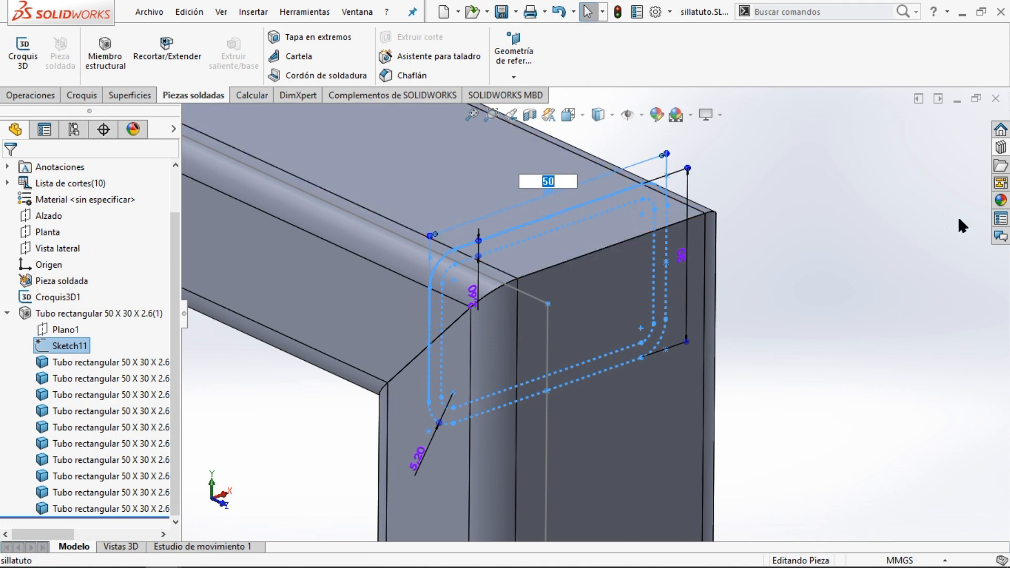
{"action": "left_click", "coordinate": [861, 202]}
{"action": "left_click", "coordinate": [847, 210]}
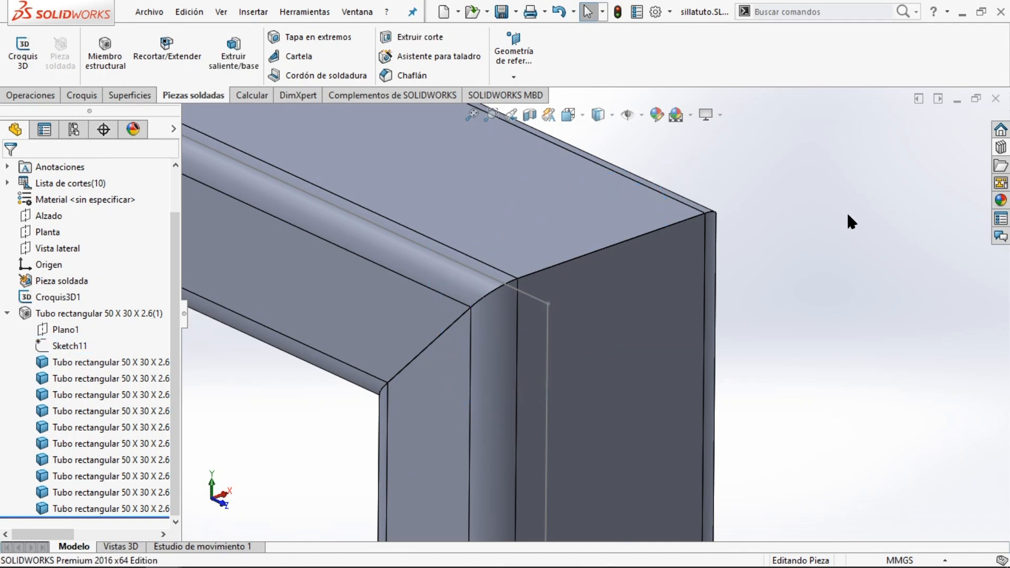
- Review the whole chair frame, collapse the rectangular tube feature and expand the cut list to examine its items
{"action": "scroll", "coordinate": [821, 237], "scroll_direction": "up", "scroll_amount": 2}
{"action": "scroll", "coordinate": [789, 268], "scroll_direction": "up", "scroll_amount": 5}
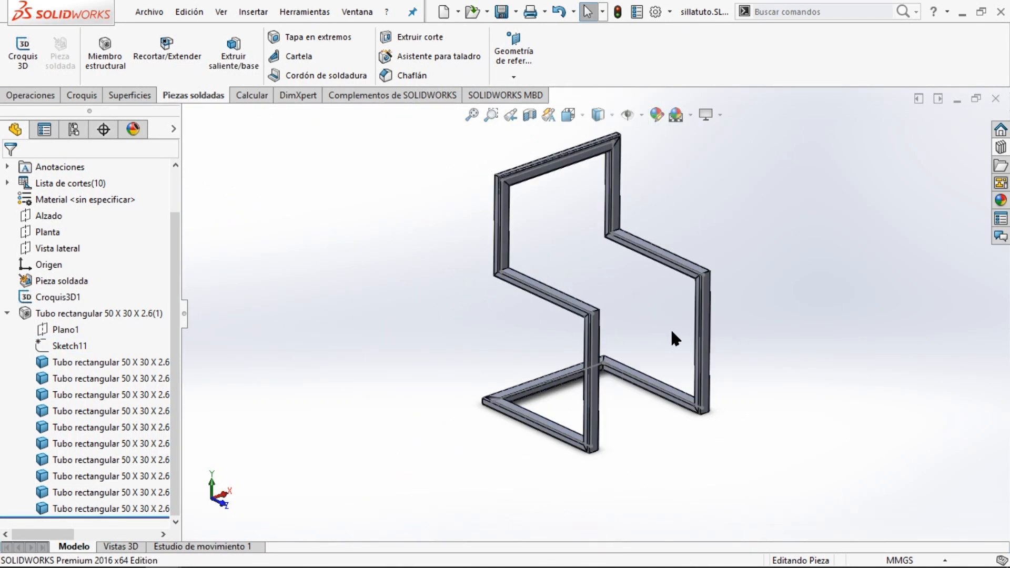
{"action": "scroll", "coordinate": [586, 235], "scroll_direction": "down", "scroll_amount": 4}
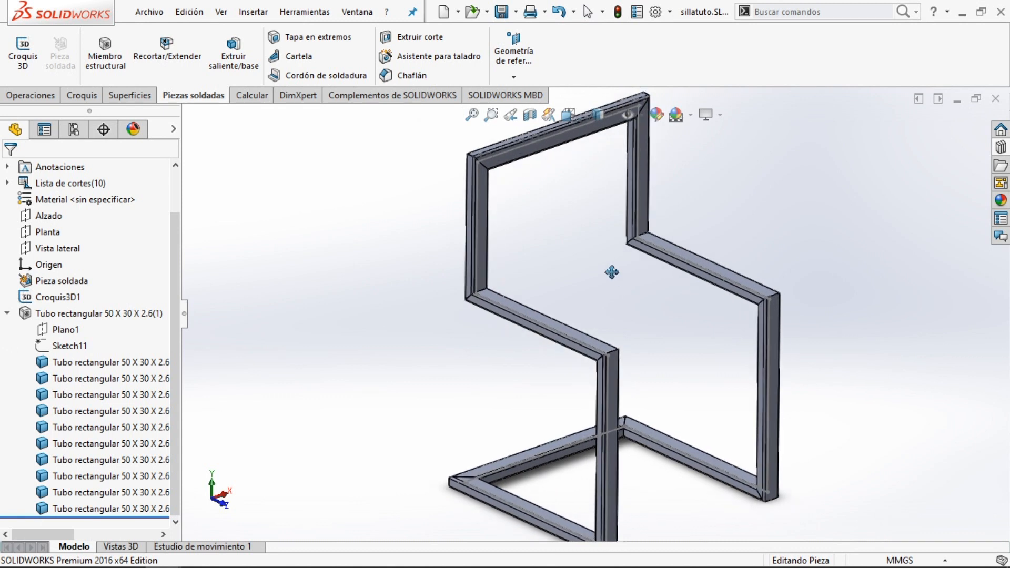
{"action": "scroll", "coordinate": [646, 346], "scroll_direction": "down", "scroll_amount": 2}
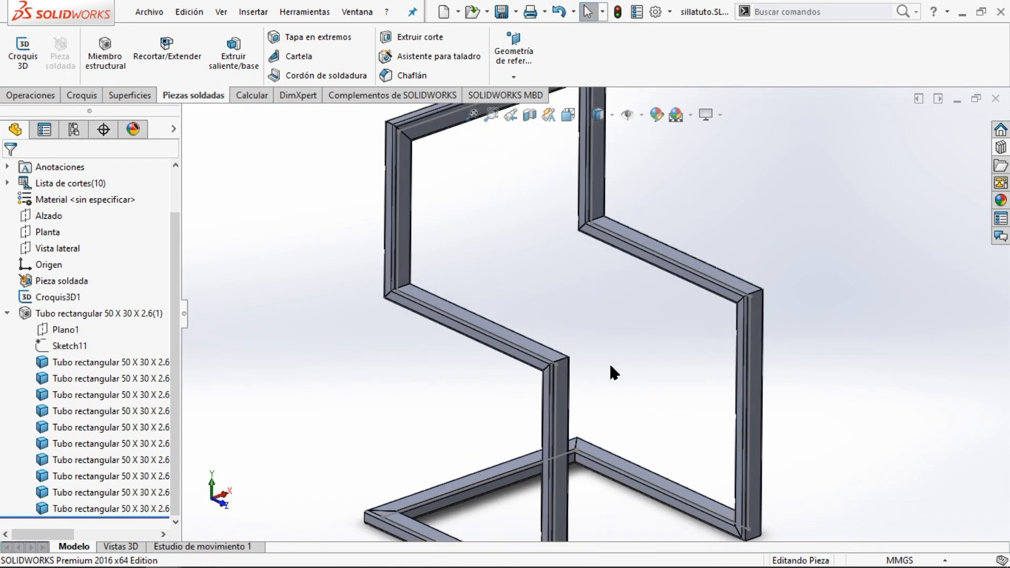
{"action": "scroll", "coordinate": [610, 372], "scroll_direction": "up", "scroll_amount": 3}
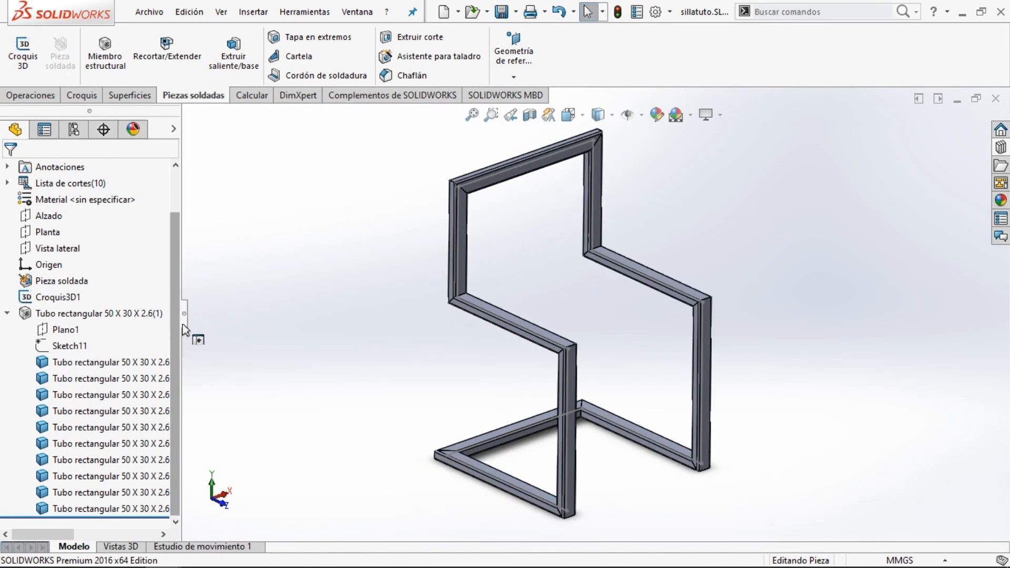
{"action": "scroll", "coordinate": [174, 328], "scroll_direction": "up", "scroll_amount": 1}
{"action": "left_click", "coordinate": [7, 362]}
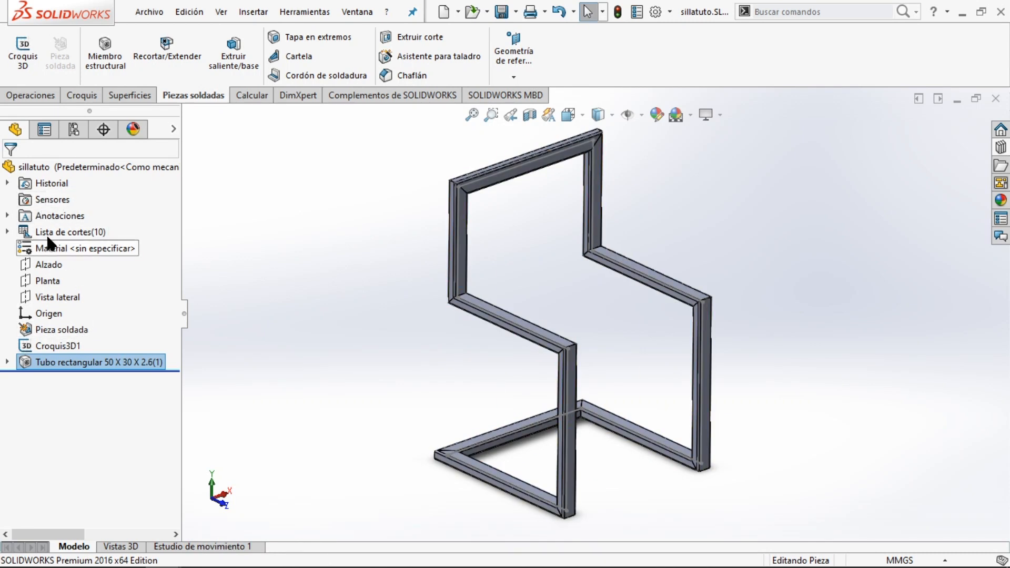
{"action": "left_click", "coordinate": [6, 232]}
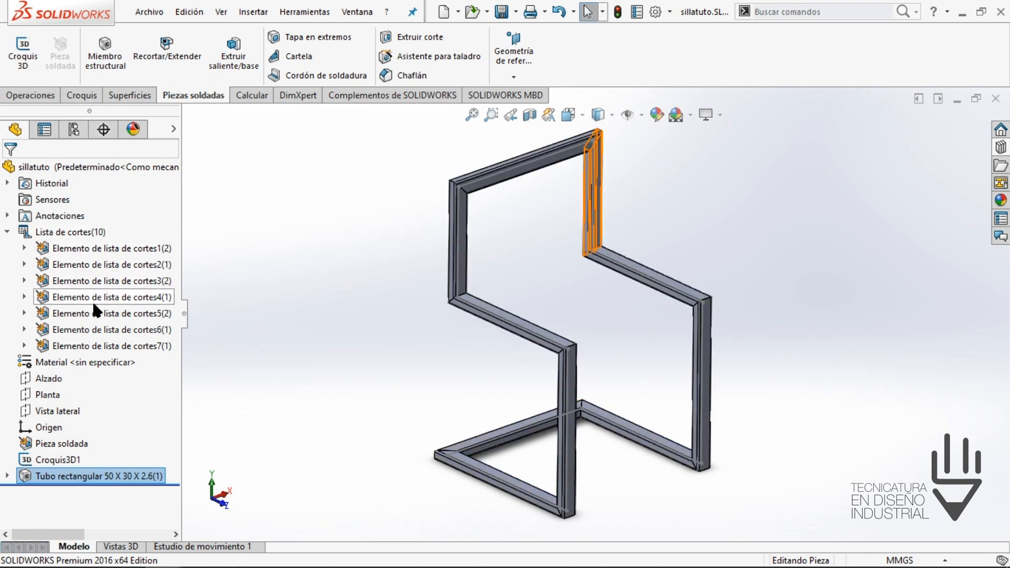
- Save the chair frame part
{"action": "scroll", "coordinate": [431, 264], "scroll_direction": "up", "scroll_amount": 2}
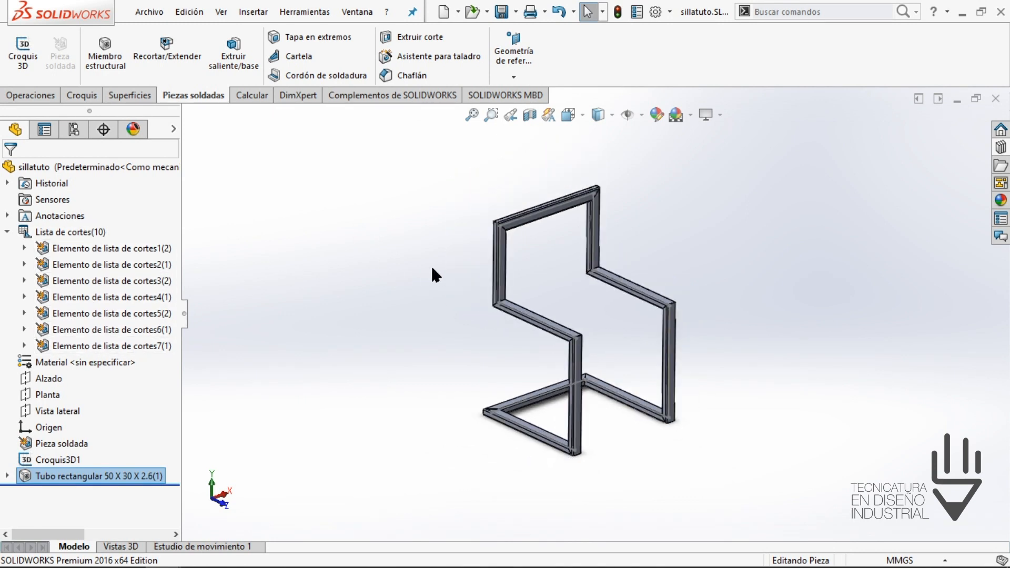
{"action": "scroll", "coordinate": [430, 263], "scroll_direction": "down", "scroll_amount": 2}
{"action": "middle_click_drag", "start_coordinate": [748, 244], "coordinate": [607, 227], "text": "ctrl"}
{"action": "scroll", "coordinate": [590, 226], "scroll_direction": "down", "scroll_amount": 1}
{"action": "scroll", "coordinate": [590, 225], "scroll_direction": "up", "scroll_amount": 2}
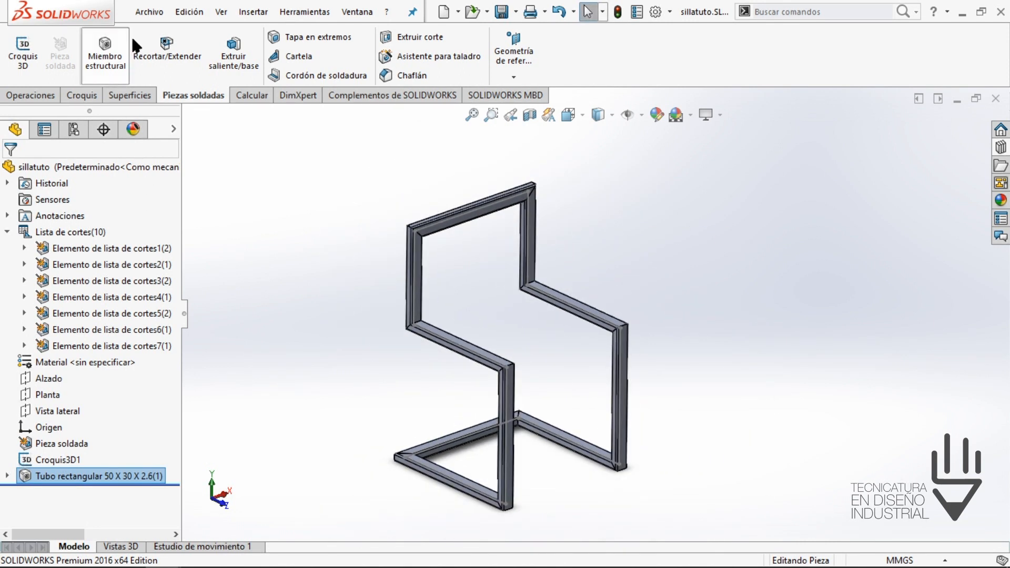
{"action": "left_click", "coordinate": [152, 13]}
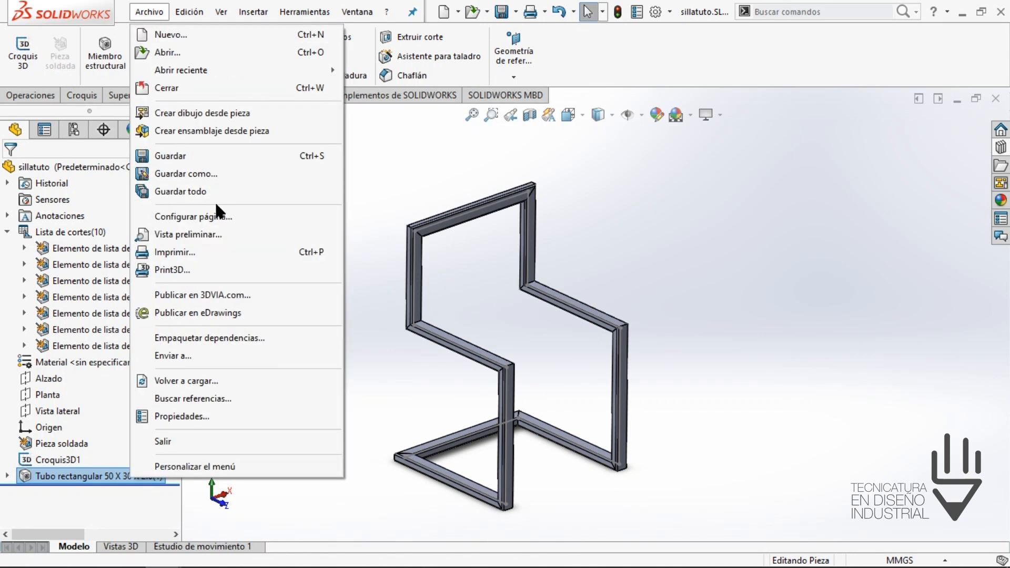
{"action": "left_click", "coordinate": [215, 157]}
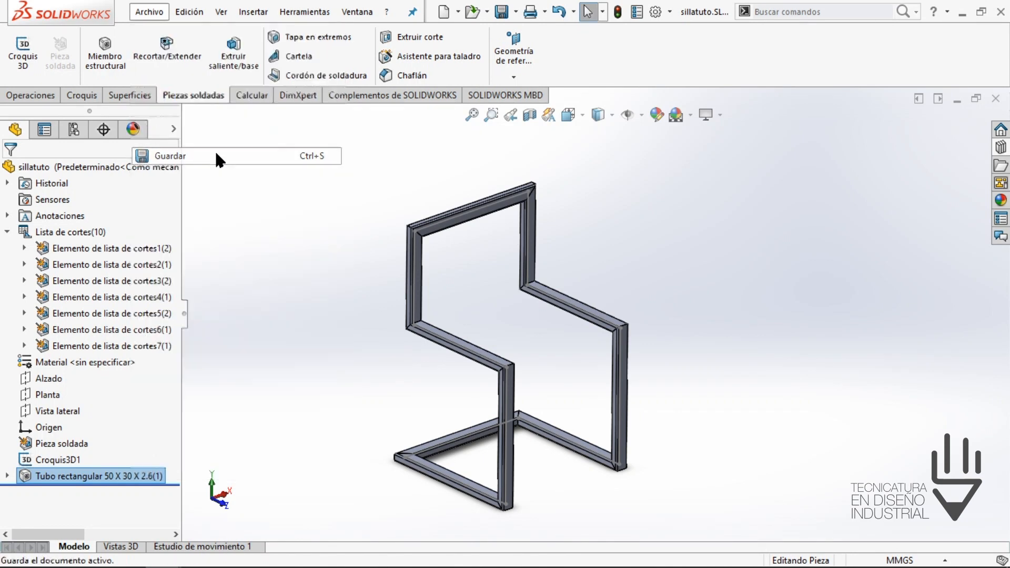
- Create a drawing from the part on a standard A1 (ISO) sheet with the sheet format displayed
{"action": "left_click", "coordinate": [149, 12]}
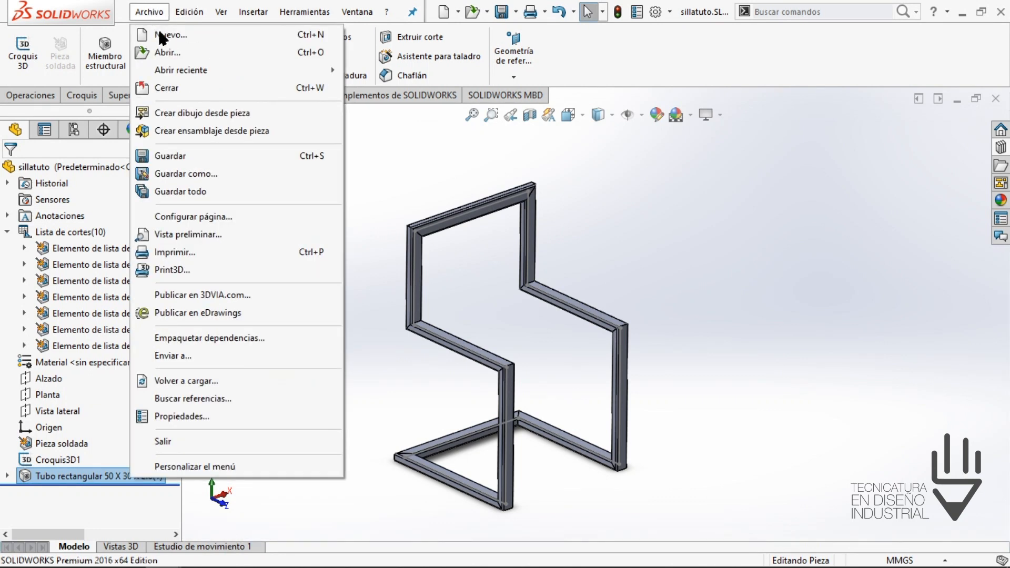
{"action": "left_click", "coordinate": [209, 114]}
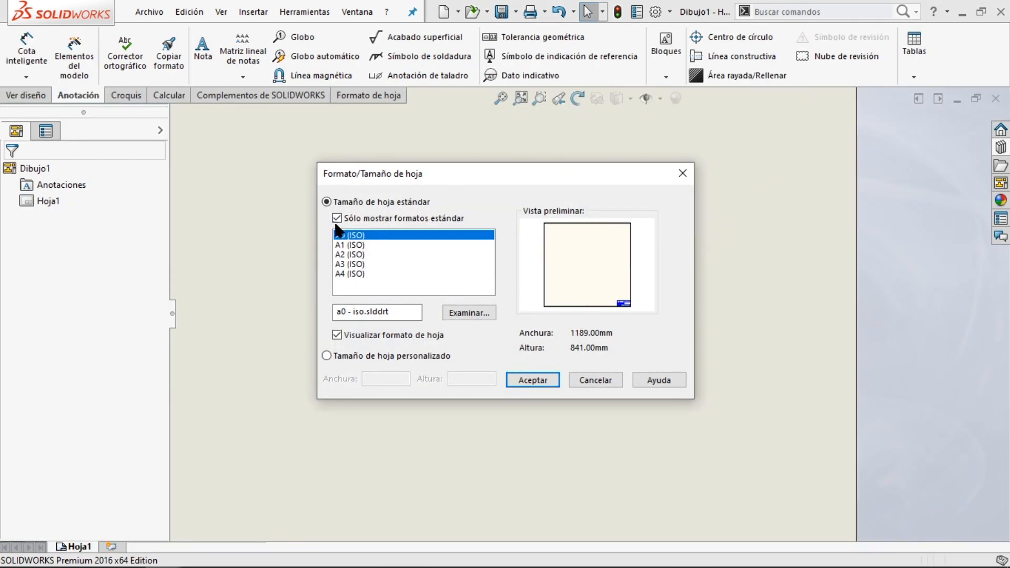
{"action": "left_click", "coordinate": [349, 246]}
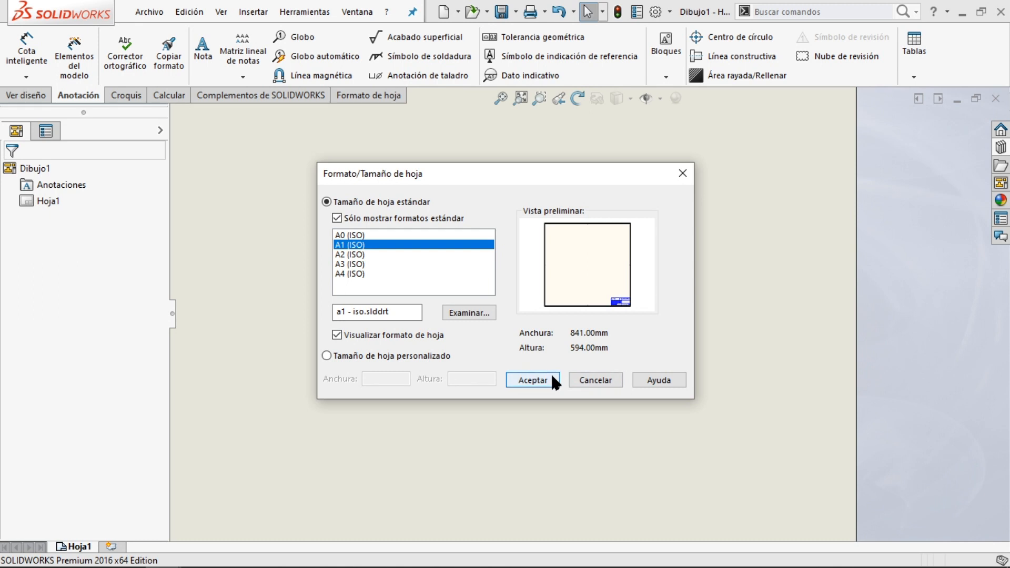
{"action": "left_click", "coordinate": [552, 378]}
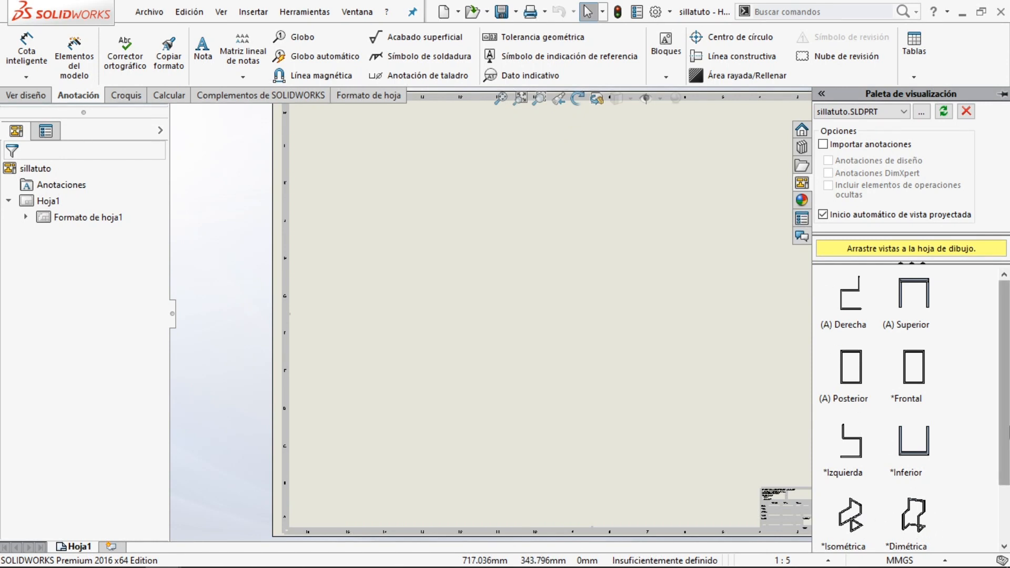
- Place the trimetric view near the sheet's right edge, display it shaded with edges and shift it slightly down
{"action": "scroll", "coordinate": [920, 523], "scroll_direction": "down", "scroll_amount": 3}
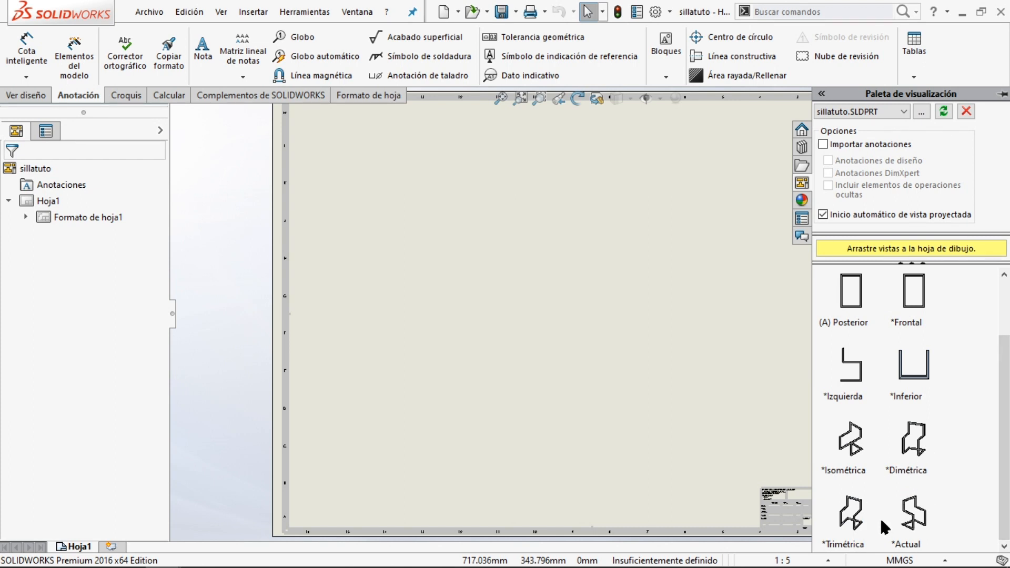
{"action": "left_click_drag", "start_coordinate": [855, 515], "coordinate": [812, 292]}
{"action": "mouse_move", "coordinate": [801, 327]}
{"action": "left_mouse_down"}
{"action": "mouse_move", "coordinate": [839, 341]}
{"action": "mouse_move", "coordinate": [863, 320]}
{"action": "left_mouse_up"}
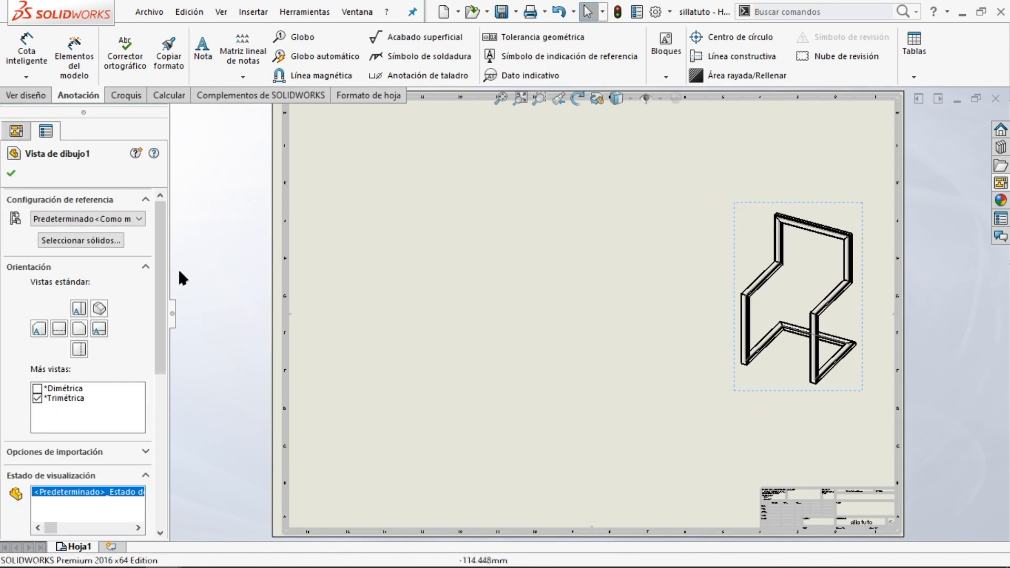
{"action": "left_click_drag", "start_coordinate": [164, 244], "coordinate": [161, 369]}
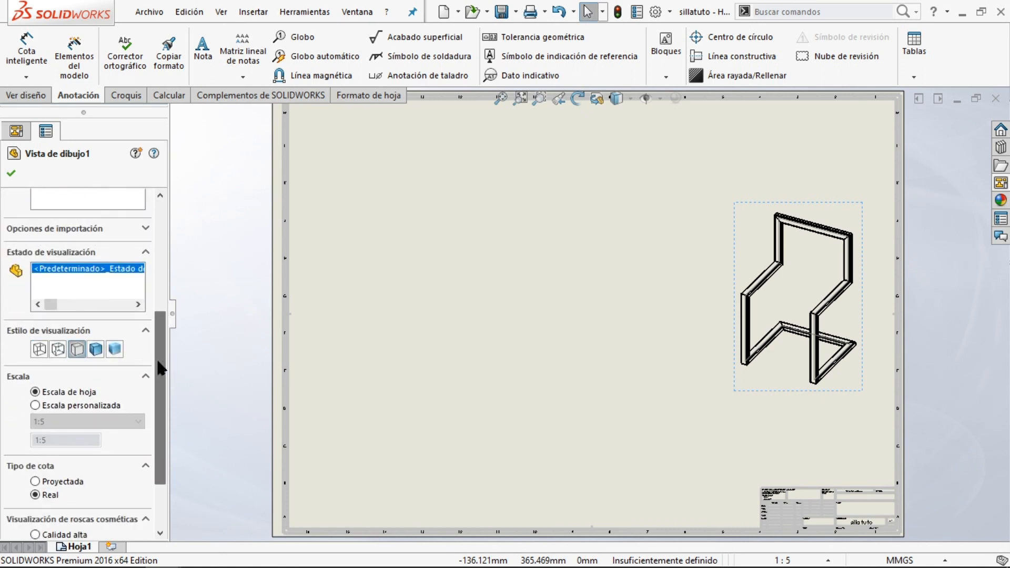
{"action": "left_click", "coordinate": [98, 351]}
{"action": "mouse_move", "coordinate": [867, 221]}
{"action": "left_mouse_down"}
{"action": "mouse_move", "coordinate": [878, 245]}
{"action": "mouse_move", "coordinate": [860, 257]}
{"action": "left_mouse_up"}
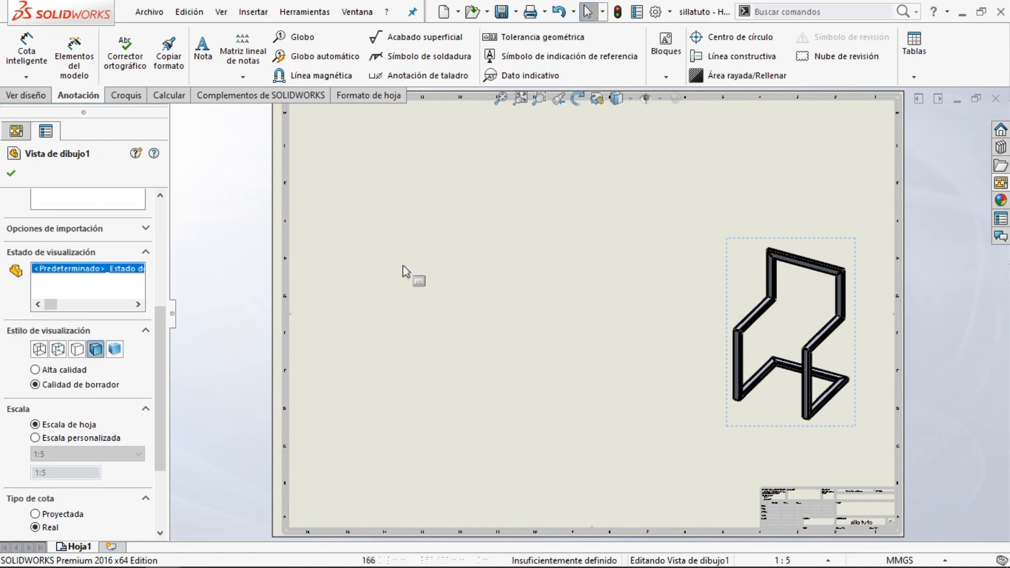
- Place the (A) Derecha view beside the trimetric view and project views from it to the left, below and above
{"action": "left_click", "coordinate": [1001, 183]}
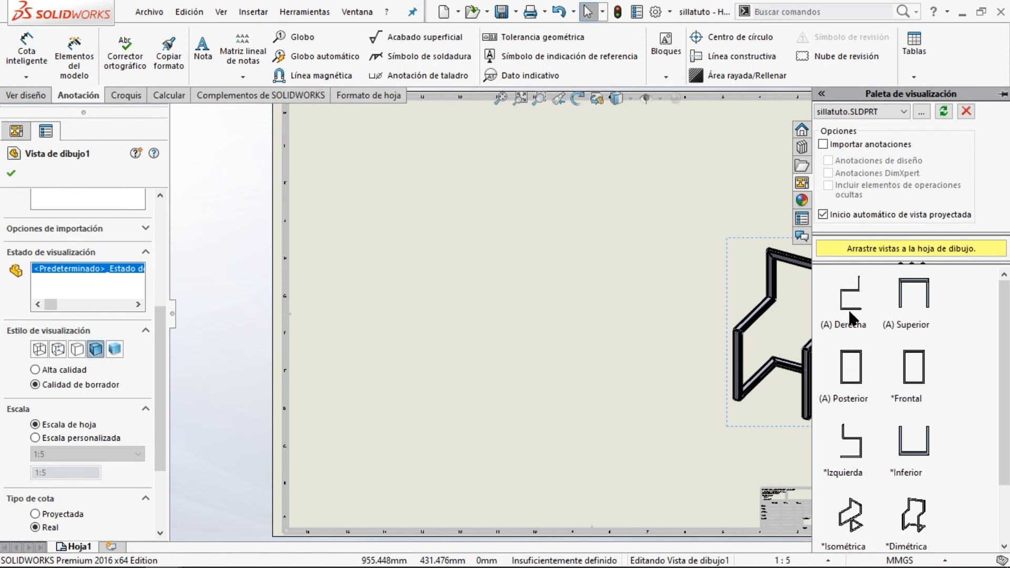
{"action": "left_click_drag", "start_coordinate": [851, 316], "coordinate": [668, 321]}
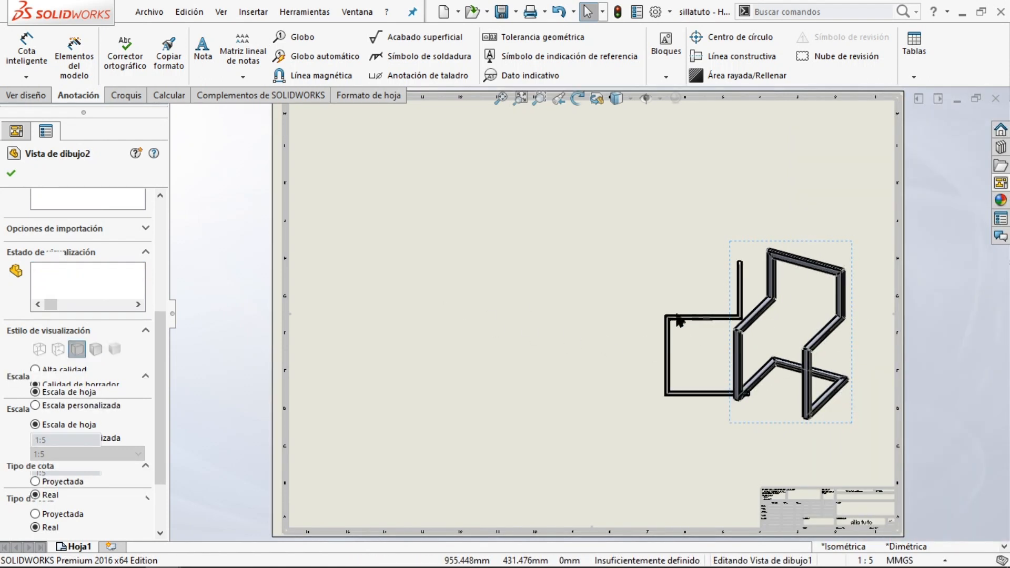
{"action": "left_click", "coordinate": [668, 321]}
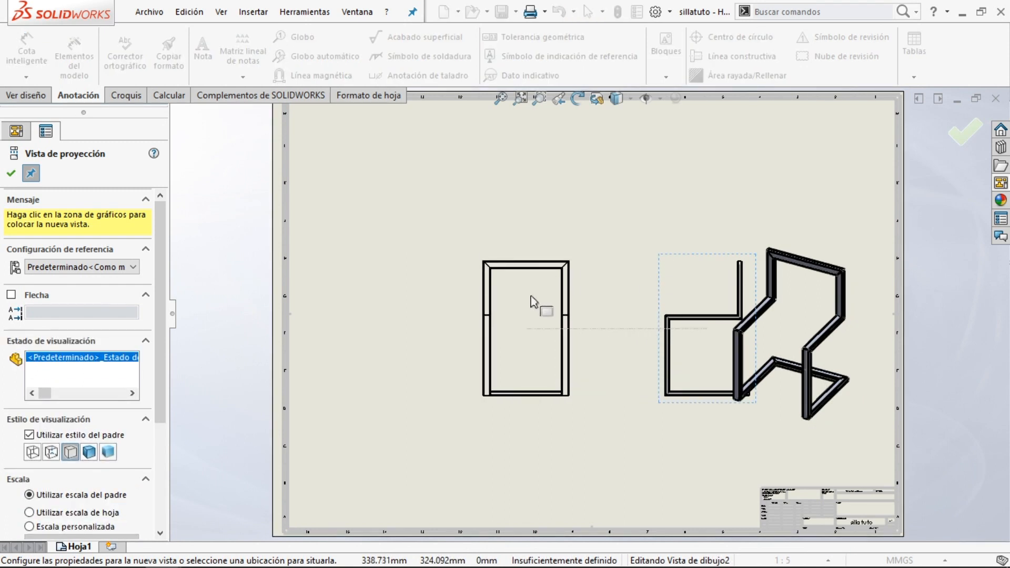
{"action": "left_click", "coordinate": [537, 301]}
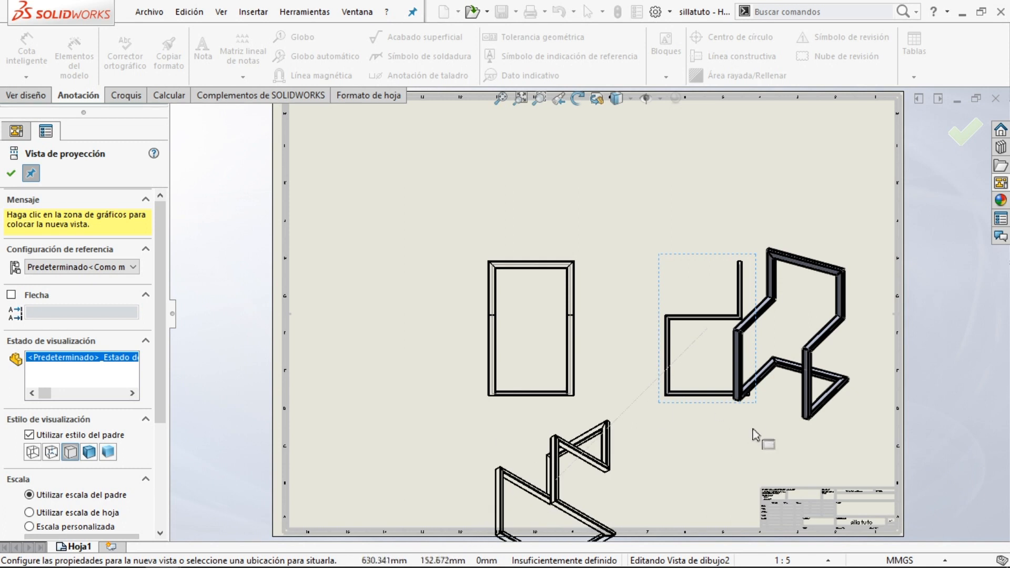
{"action": "left_click", "coordinate": [725, 476]}
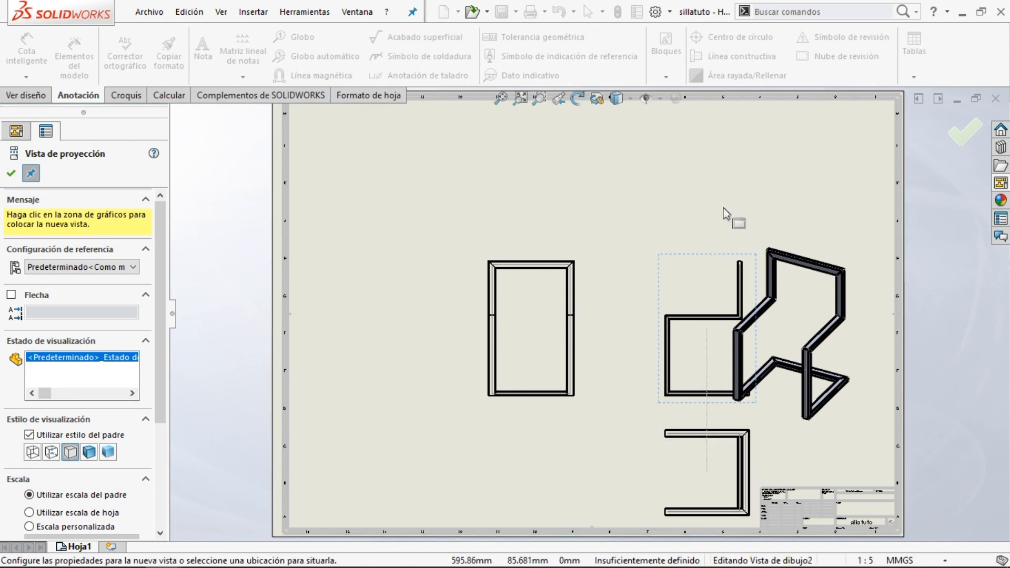
{"action": "left_click", "coordinate": [724, 188]}
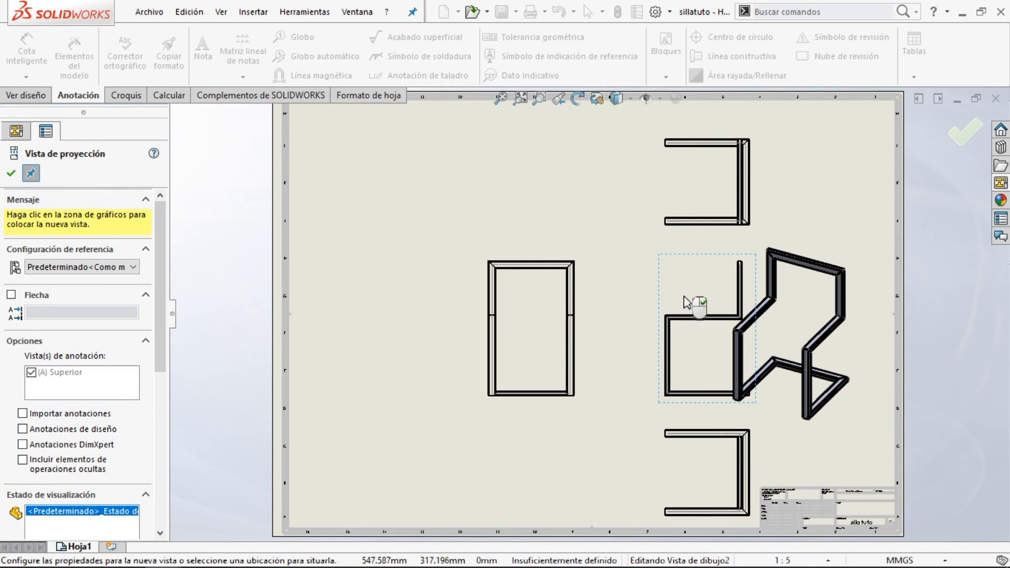
{"action": "key", "text": "Escape"}
- Move the side view with its projections to the sheet's left part, the rectangular view right of it, and the lower view slightly closer
{"action": "left_click_drag", "start_coordinate": [670, 266], "coordinate": [370, 250]}
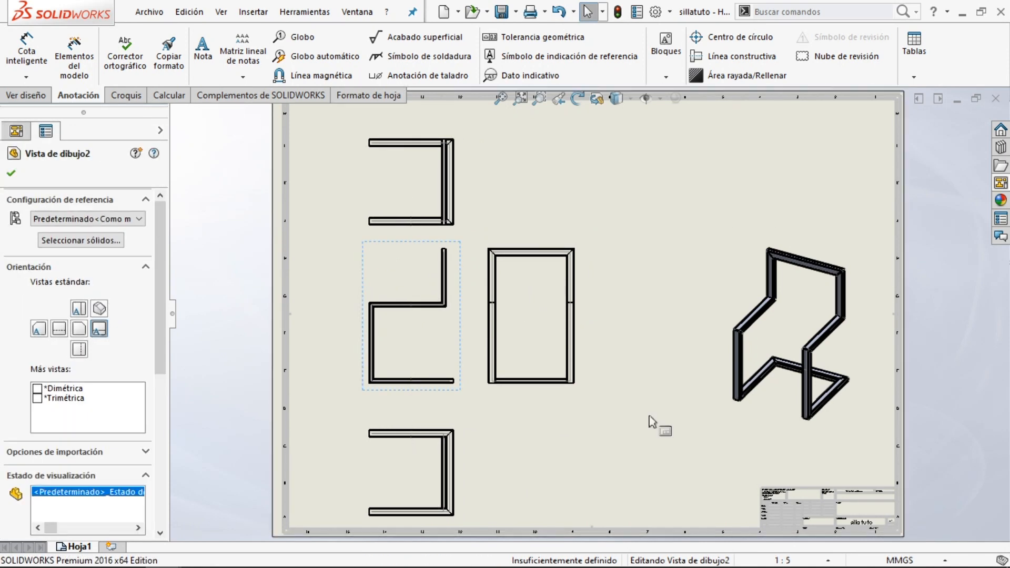
{"action": "left_click_drag", "start_coordinate": [578, 252], "coordinate": [602, 261]}
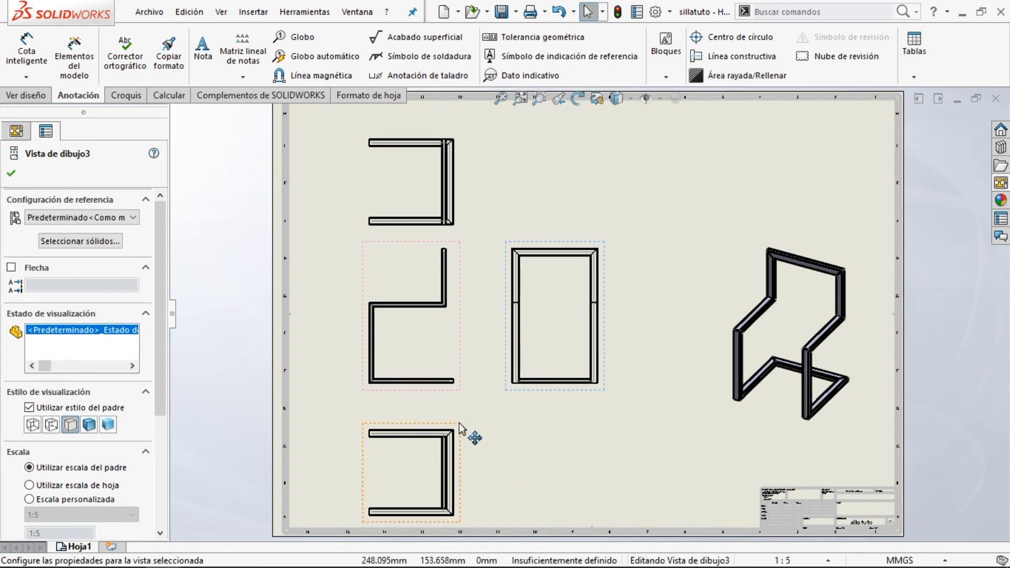
{"action": "left_click_drag", "start_coordinate": [460, 429], "coordinate": [458, 415]}
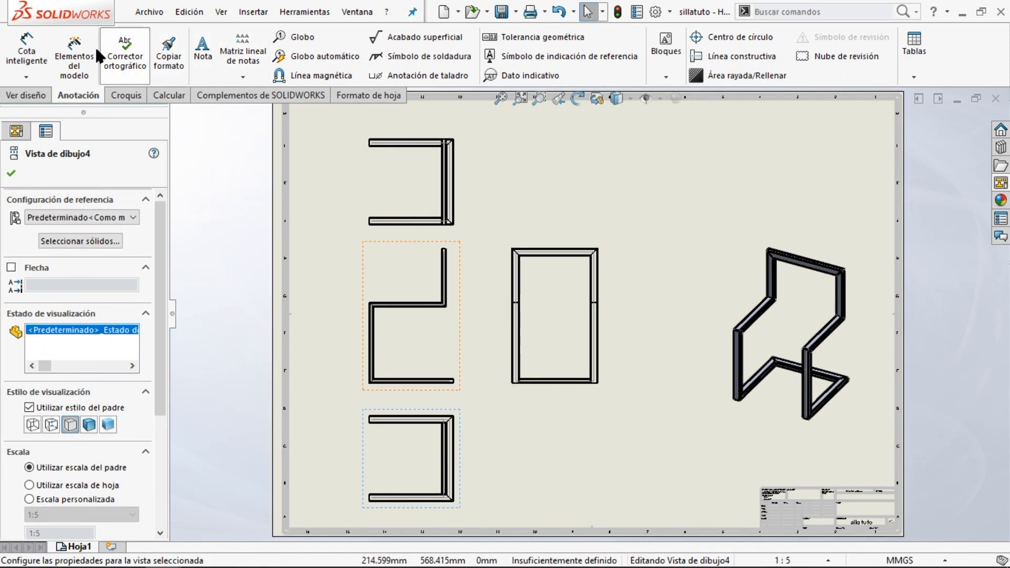
- Insert the model dimensions as model items from the selected feature, picking the backrest tube in the side view
{"action": "left_click", "coordinate": [75, 55]}
{"action": "left_click", "coordinate": [445, 271]}
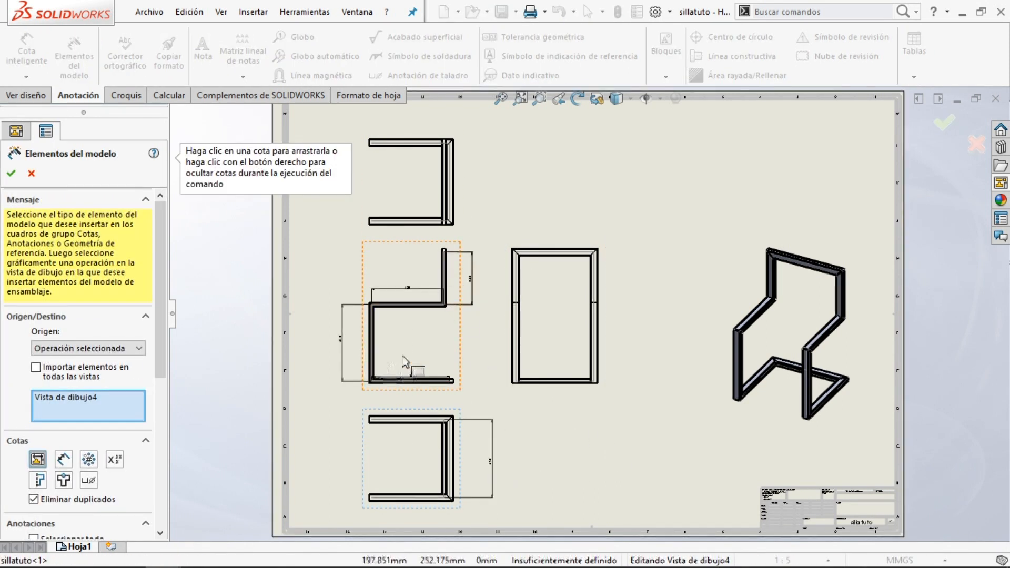
{"action": "left_click", "coordinate": [11, 175]}
{"action": "scroll", "coordinate": [369, 327], "scroll_direction": "down", "scroll_amount": 6}
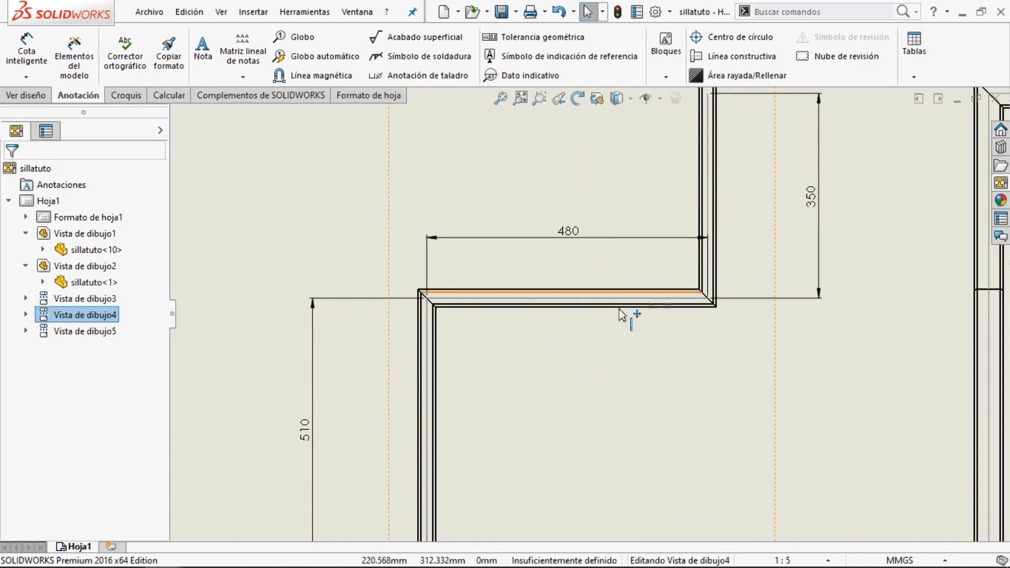
- Examine the inserted model dimensions in the side view and where their extension lines attach to the tube centrelines
{"action": "scroll", "coordinate": [468, 321], "scroll_direction": "down", "scroll_amount": 4}
{"action": "scroll", "coordinate": [489, 292], "scroll_direction": "down", "scroll_amount": 2}
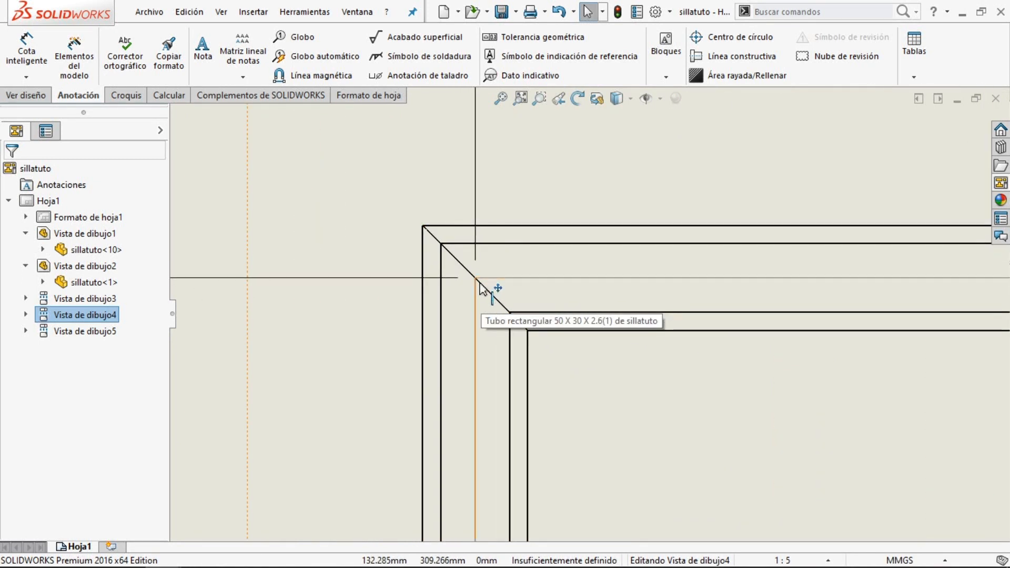
{"action": "scroll", "coordinate": [480, 288], "scroll_direction": "up", "scroll_amount": 4}
{"action": "scroll", "coordinate": [732, 339], "scroll_direction": "up", "scroll_amount": 4}
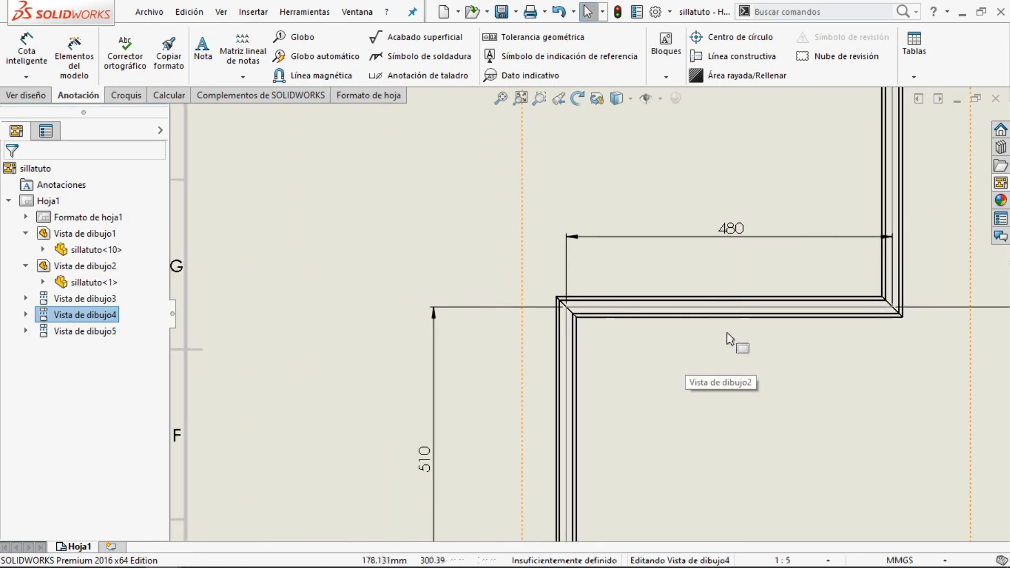
{"action": "scroll", "coordinate": [679, 363], "scroll_direction": "down", "scroll_amount": 5}
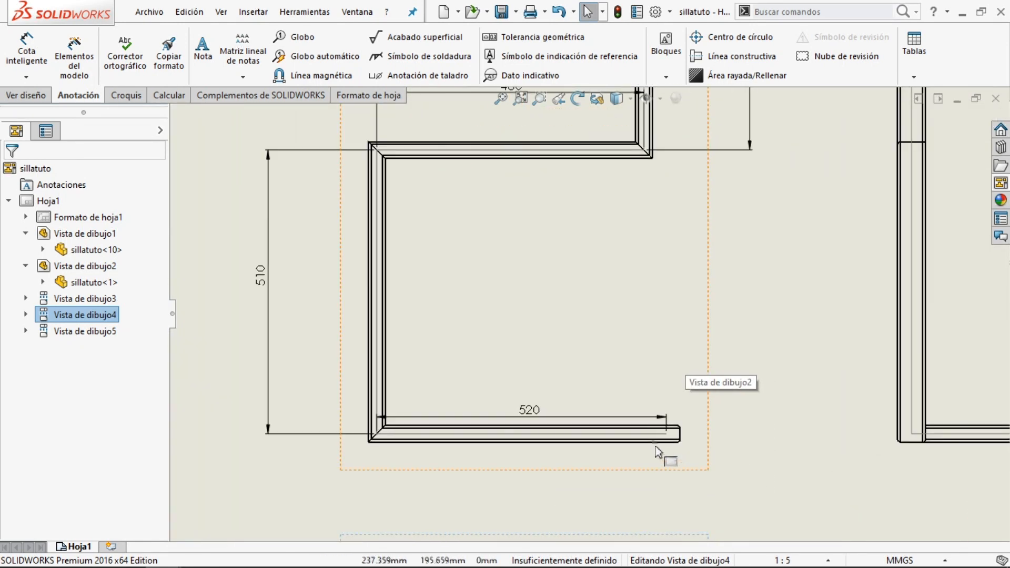
{"action": "scroll", "coordinate": [732, 349], "scroll_direction": "up", "scroll_amount": 10}
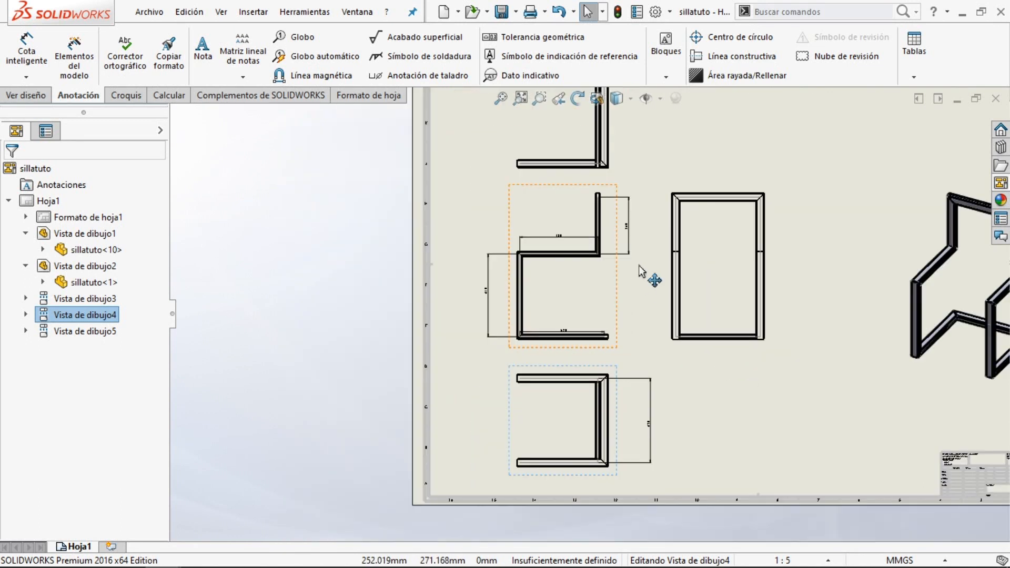
{"action": "scroll", "coordinate": [821, 269], "scroll_direction": "down", "scroll_amount": 3}
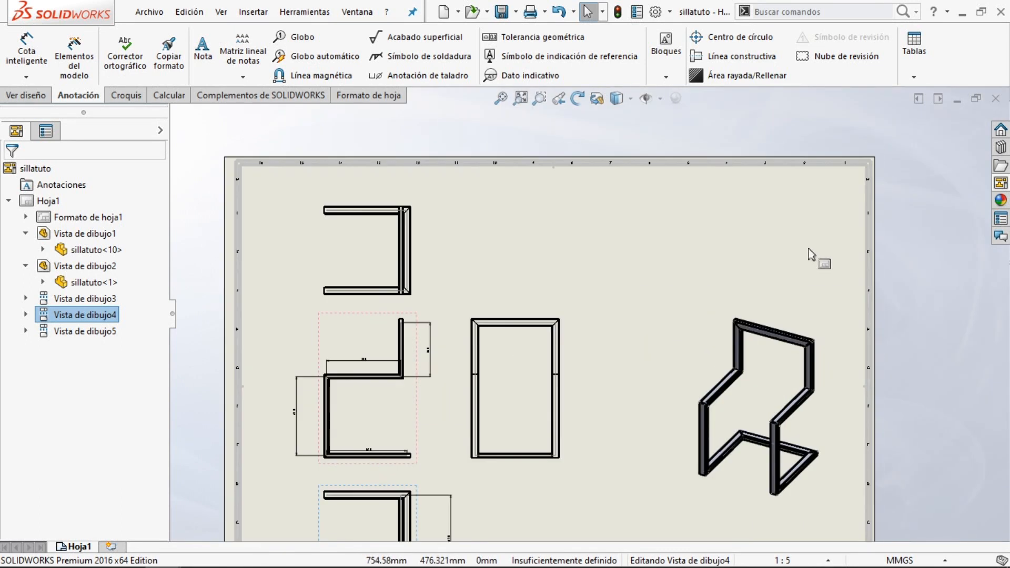
- Dimension the backrest's overall outer height in the side view, from its top edge to the lower outer corner, placed outside the 350 dimension
{"action": "left_click", "coordinate": [37, 44]}
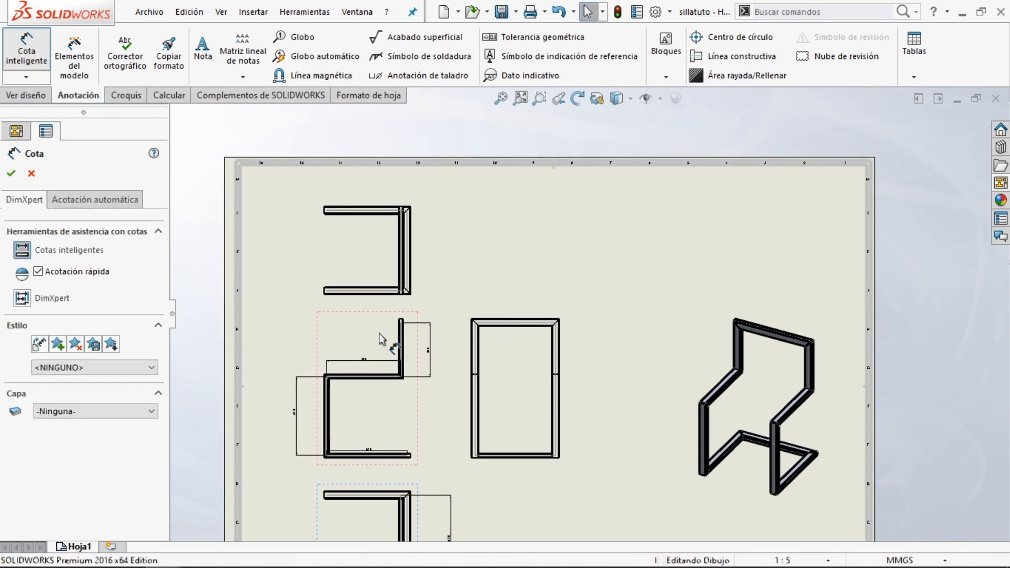
{"action": "scroll", "coordinate": [381, 340], "scroll_direction": "down", "scroll_amount": 5}
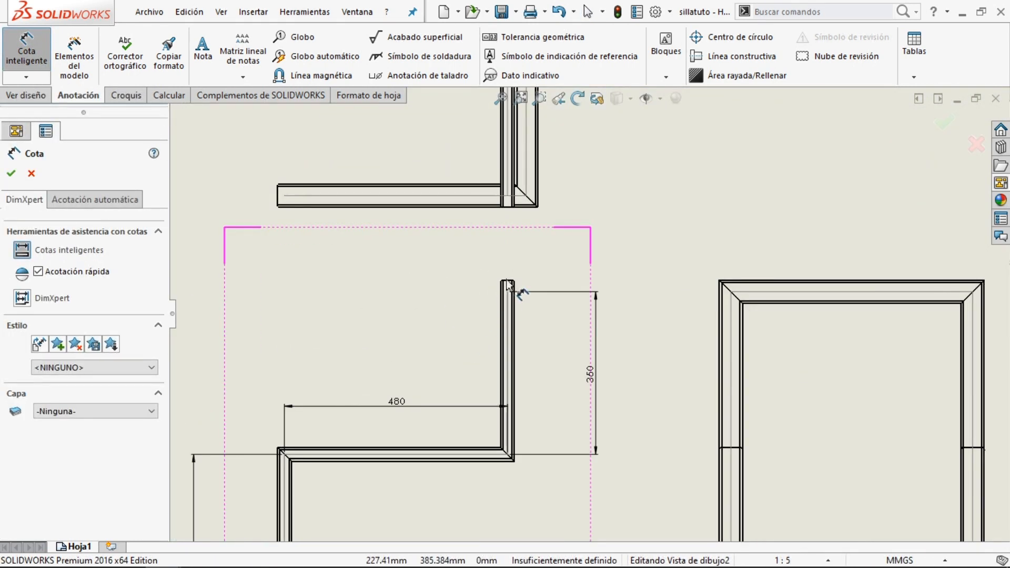
{"action": "scroll", "coordinate": [508, 284], "scroll_direction": "down", "scroll_amount": 3}
{"action": "left_click", "coordinate": [553, 302]}
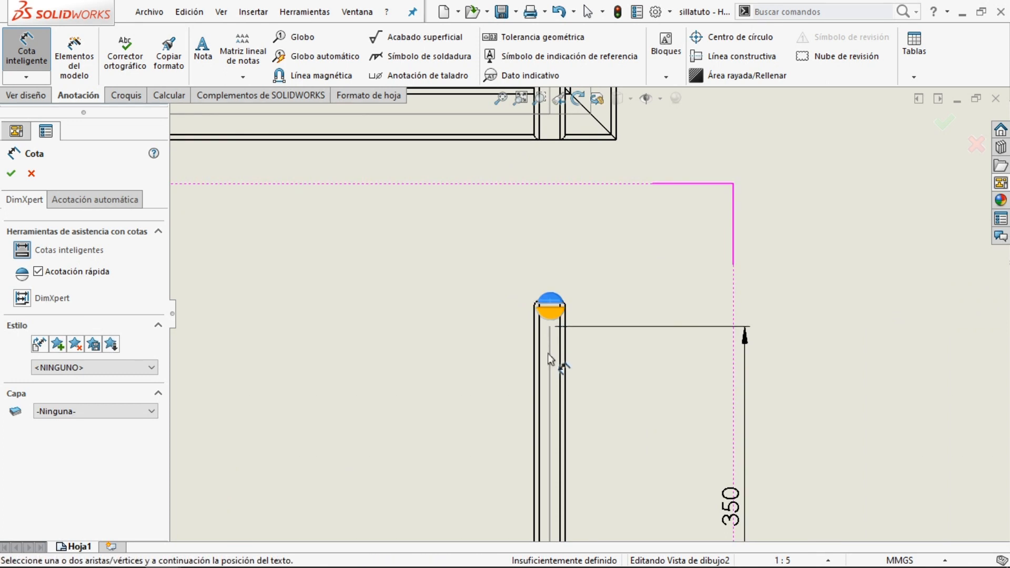
{"action": "scroll", "coordinate": [557, 387], "scroll_direction": "up", "scroll_amount": 4}
{"action": "scroll", "coordinate": [583, 443], "scroll_direction": "down", "scroll_amount": 5}
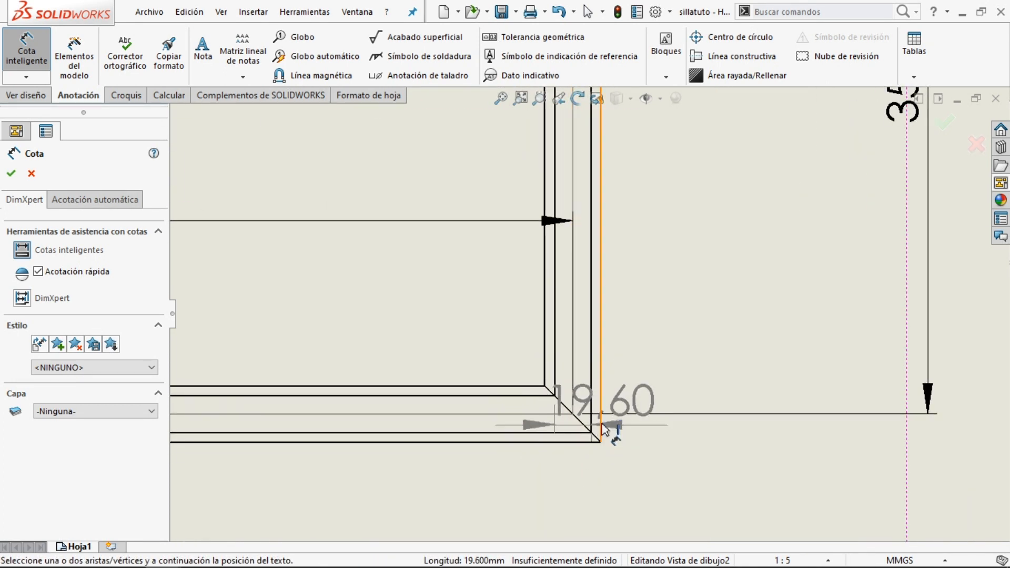
{"action": "left_click", "coordinate": [602, 443]}
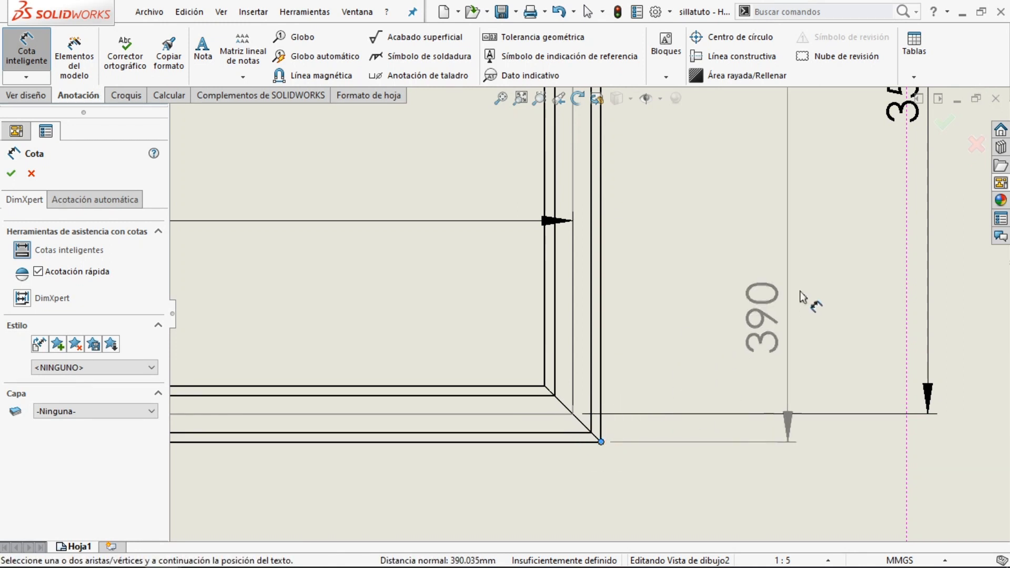
{"action": "scroll", "coordinate": [863, 293], "scroll_direction": "up", "scroll_amount": 3}
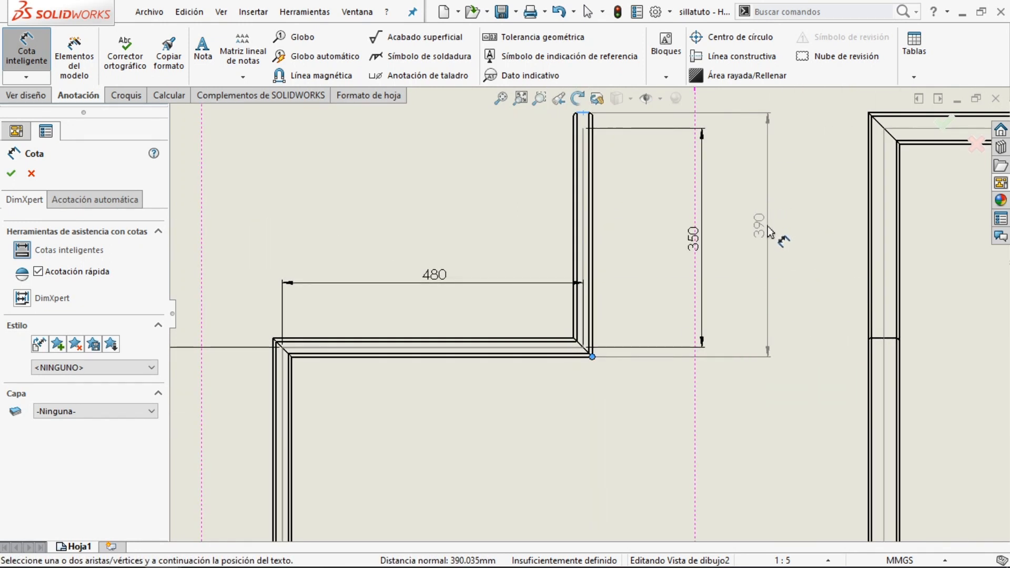
{"action": "left_click", "coordinate": [767, 229]}
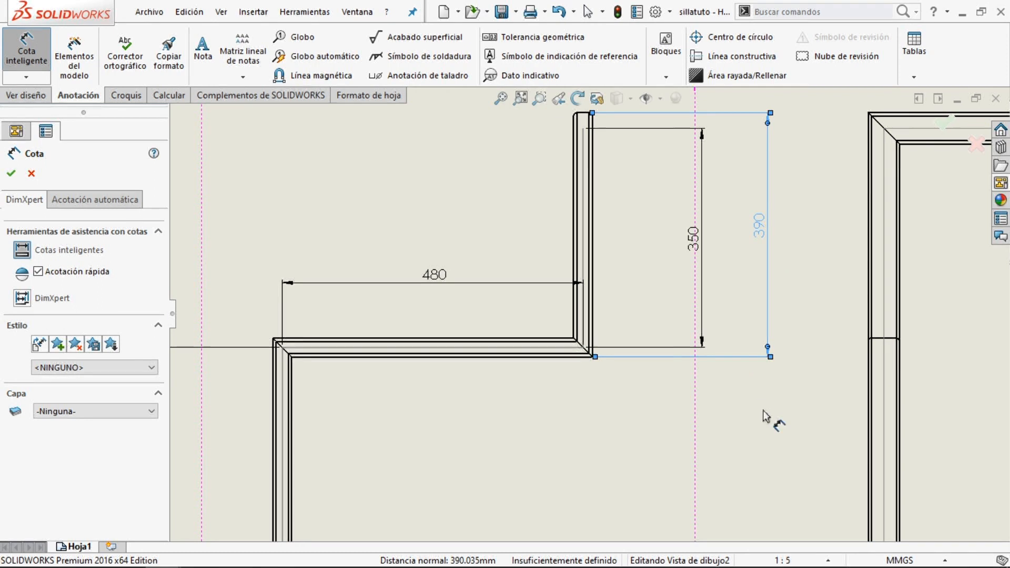
- Move the 350 dimension slightly closer to the backrest in the side view and finish dimensioning
{"action": "scroll", "coordinate": [833, 273], "scroll_direction": "up", "scroll_amount": 2}
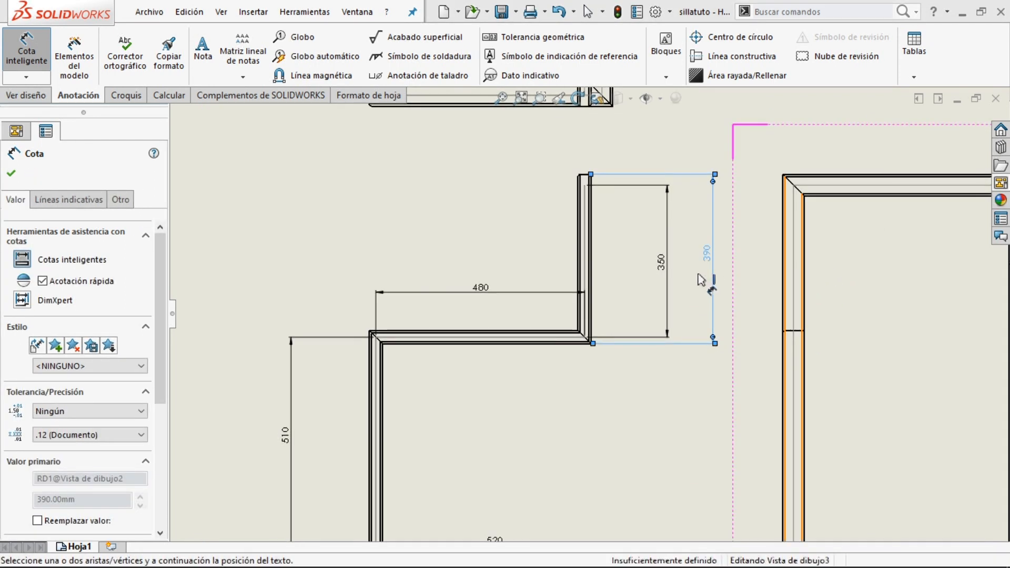
{"action": "scroll", "coordinate": [702, 287], "scroll_direction": "up", "scroll_amount": 3}
{"action": "scroll", "coordinate": [650, 300], "scroll_direction": "down", "scroll_amount": 3}
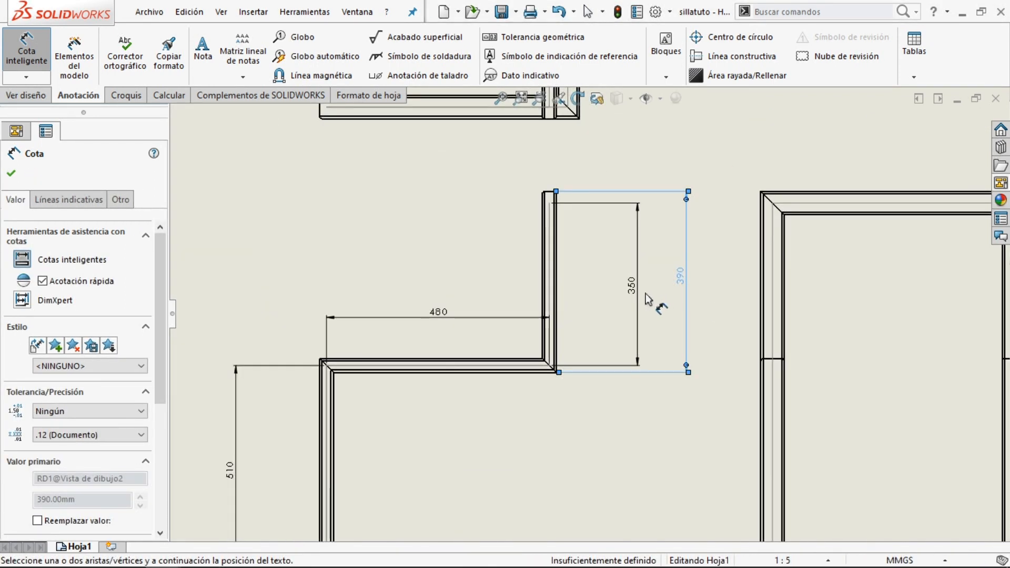
{"action": "left_click_drag", "start_coordinate": [626, 289], "coordinate": [614, 288]}
{"action": "scroll", "coordinate": [703, 288], "scroll_direction": "down", "scroll_amount": 5}
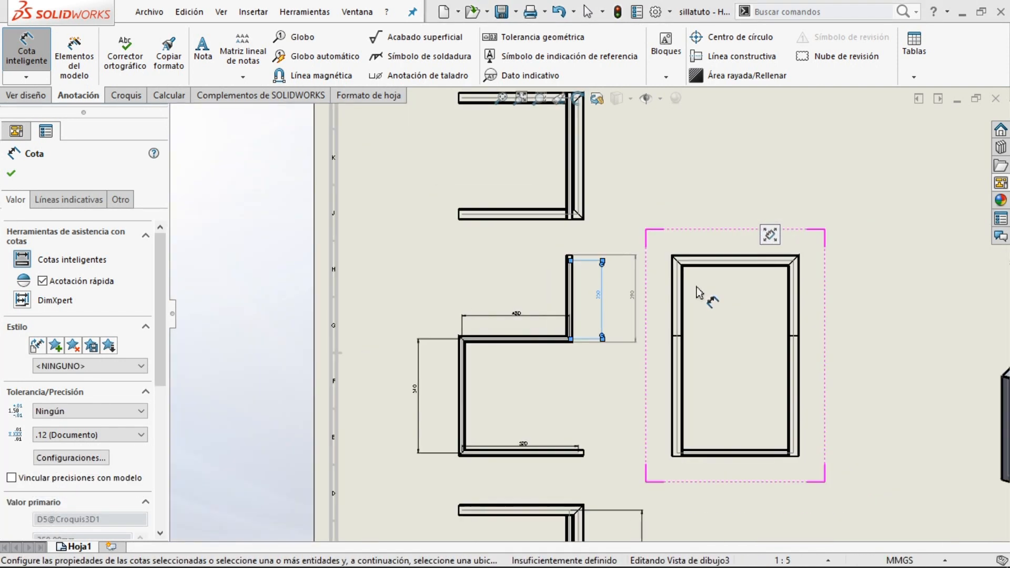
{"action": "scroll", "coordinate": [697, 287], "scroll_direction": "up", "scroll_amount": 3}
{"action": "scroll", "coordinate": [794, 289], "scroll_direction": "down", "scroll_amount": 2}
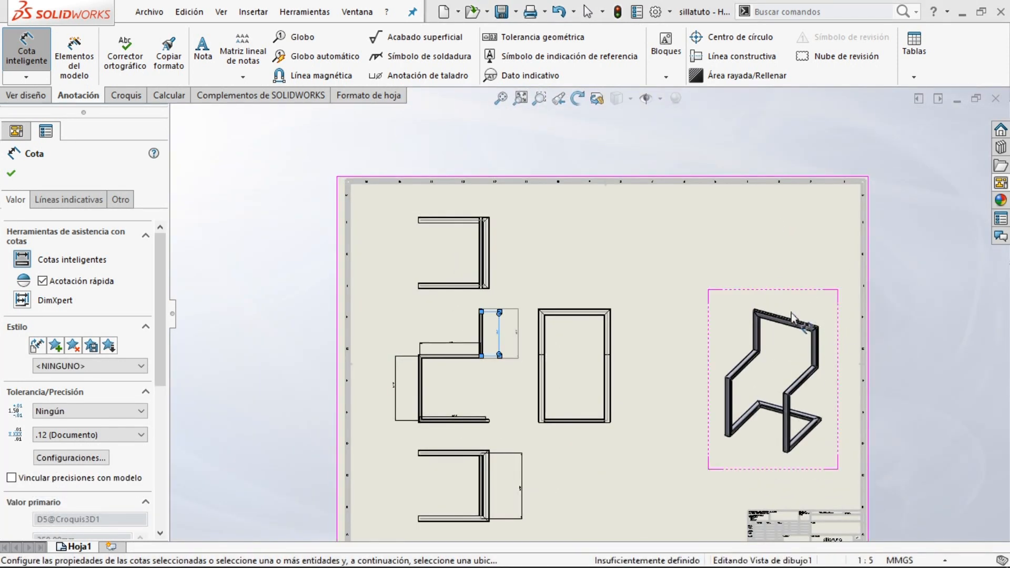
{"action": "left_click", "coordinate": [636, 231]}
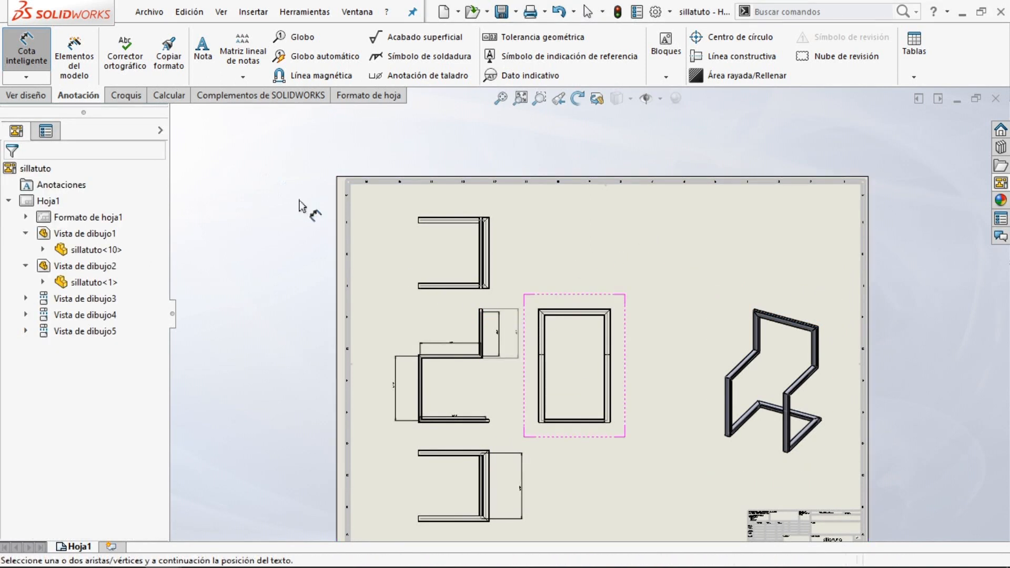
{"action": "key", "text": "Escape"}
- Insert a weldment cut list table for the trimetric view using the cut list template, placing it above that view
{"action": "left_click", "coordinate": [181, 14]}
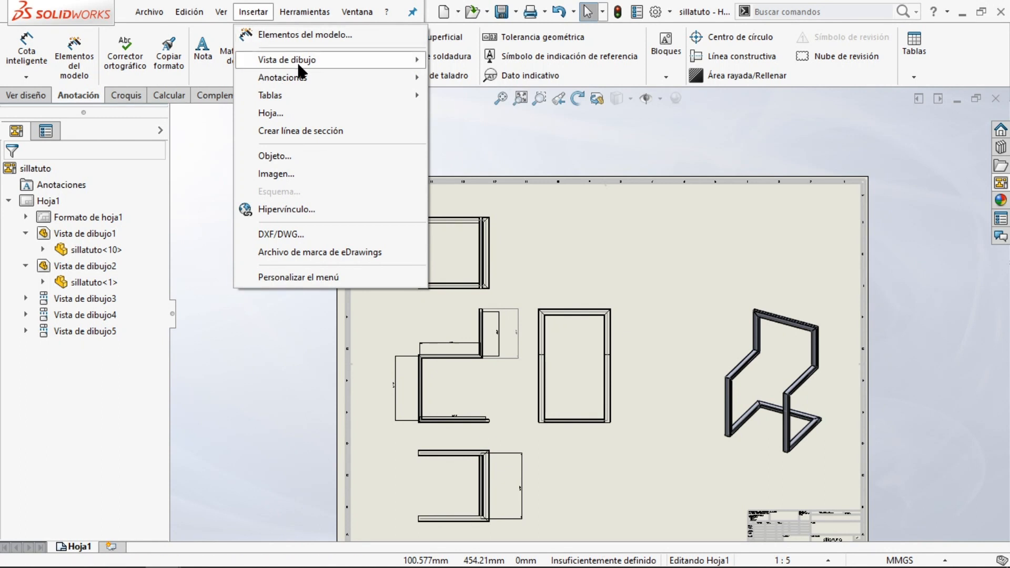
{"action": "mouse_move", "coordinate": [298, 64]}
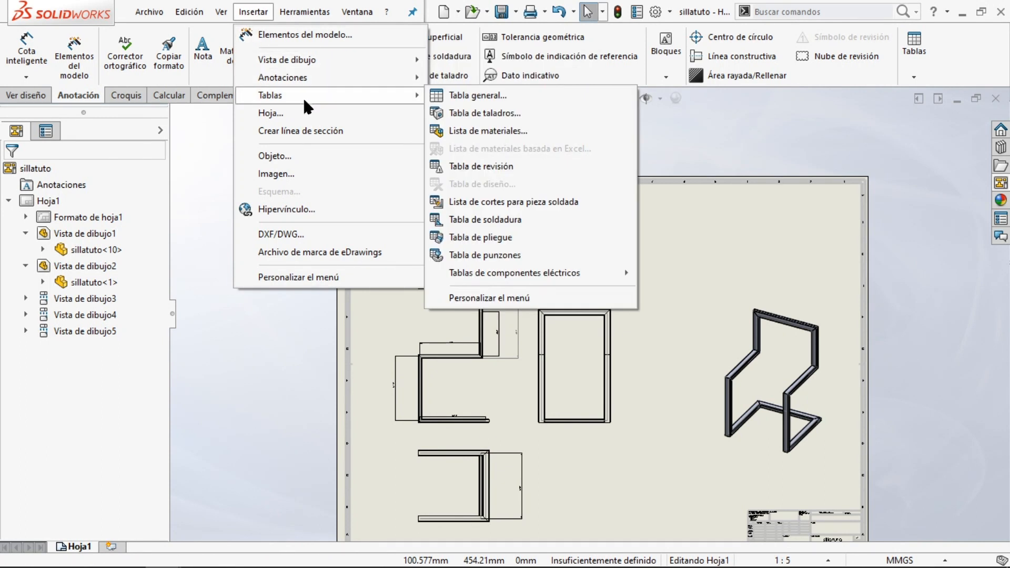
{"action": "mouse_move", "coordinate": [369, 96]}
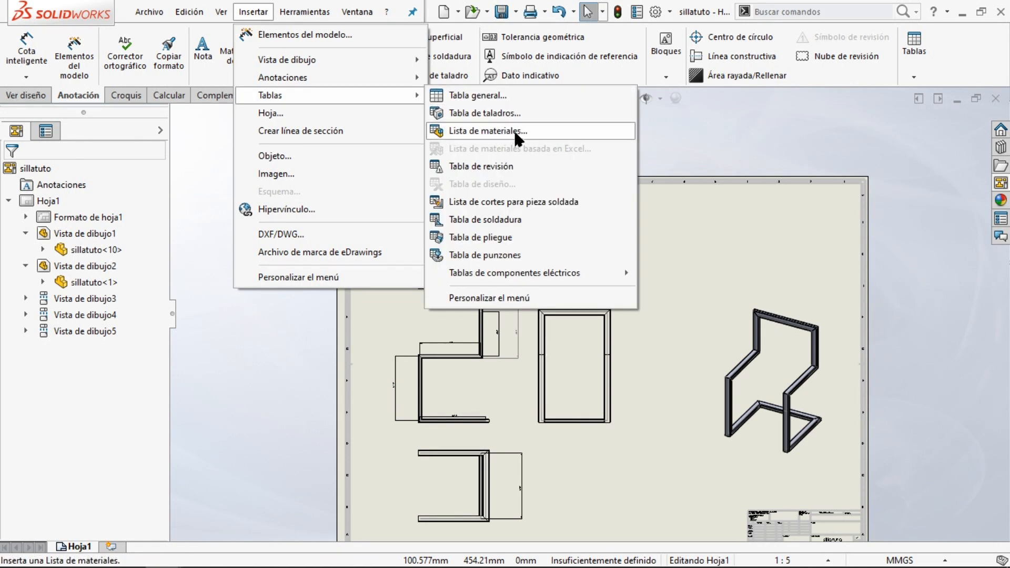
{"action": "left_click", "coordinate": [536, 207]}
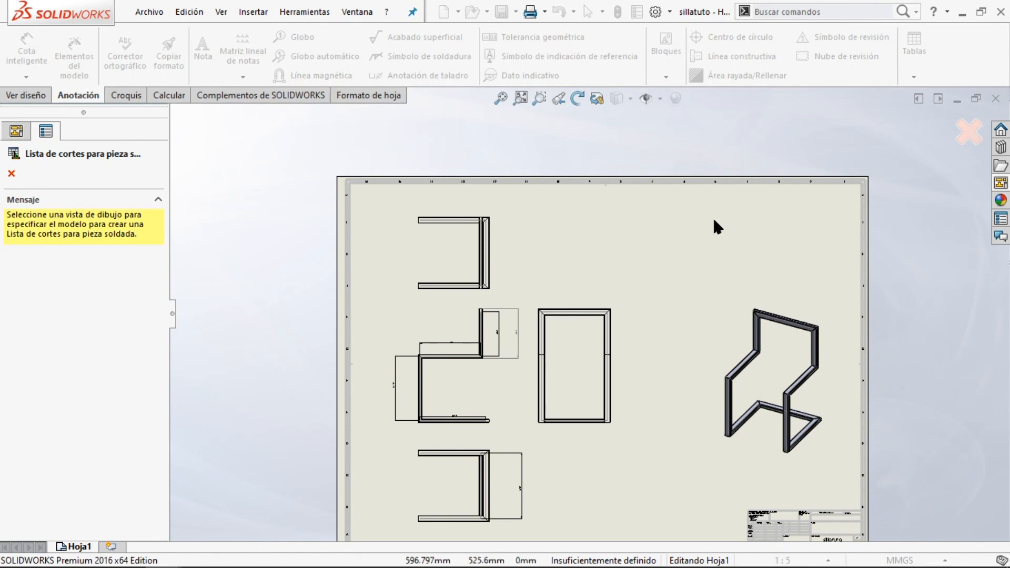
{"action": "left_click", "coordinate": [770, 319]}
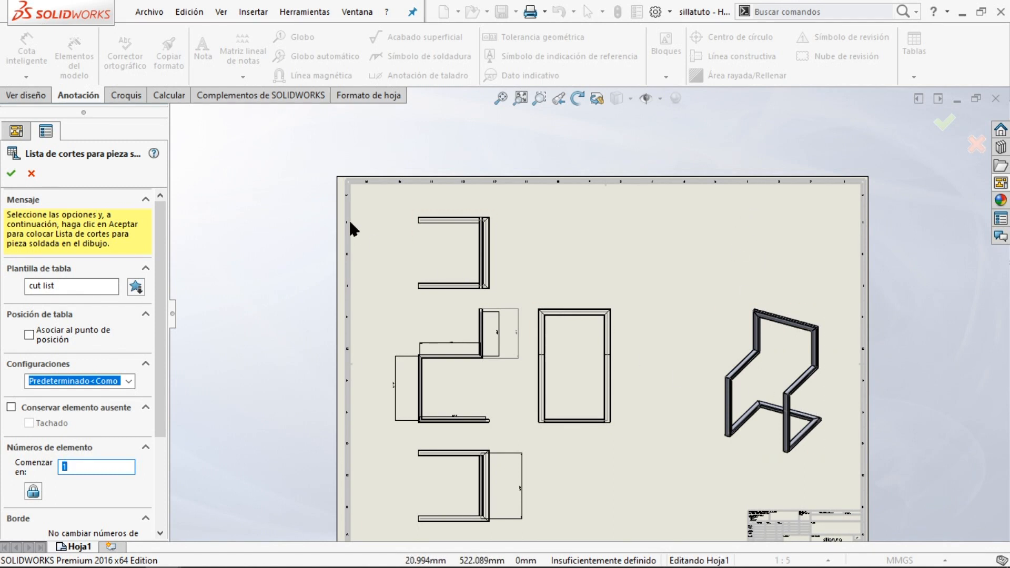
{"action": "left_click_drag", "start_coordinate": [156, 250], "coordinate": [162, 331]}
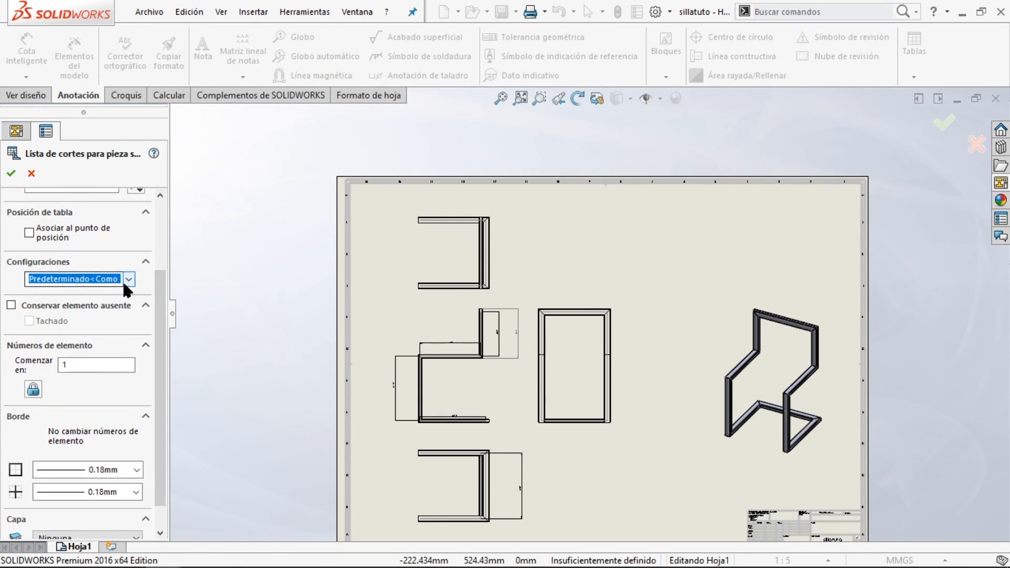
{"action": "scroll", "coordinate": [105, 373], "scroll_direction": "down", "scroll_amount": 1}
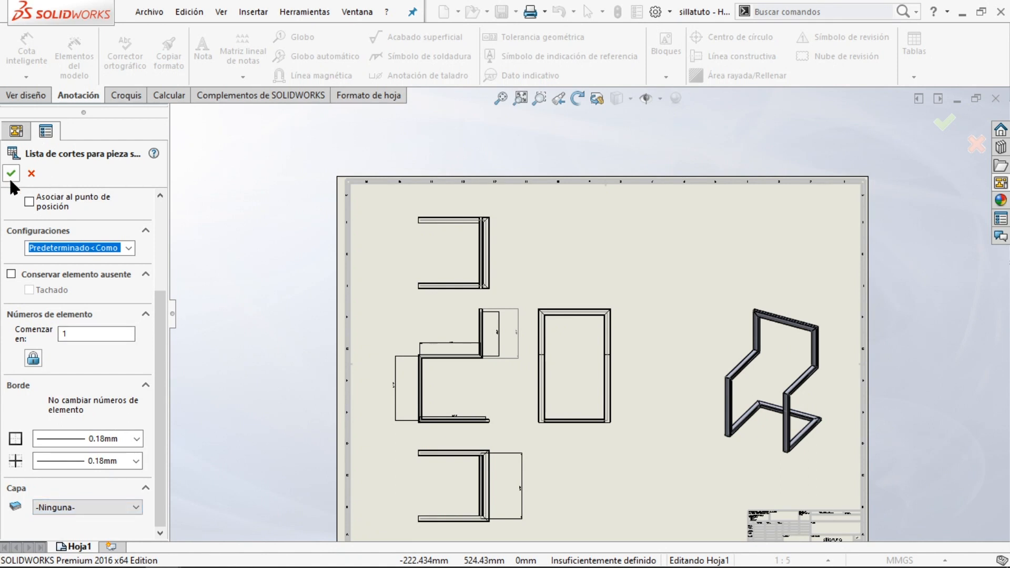
{"action": "key", "text": "Return"}
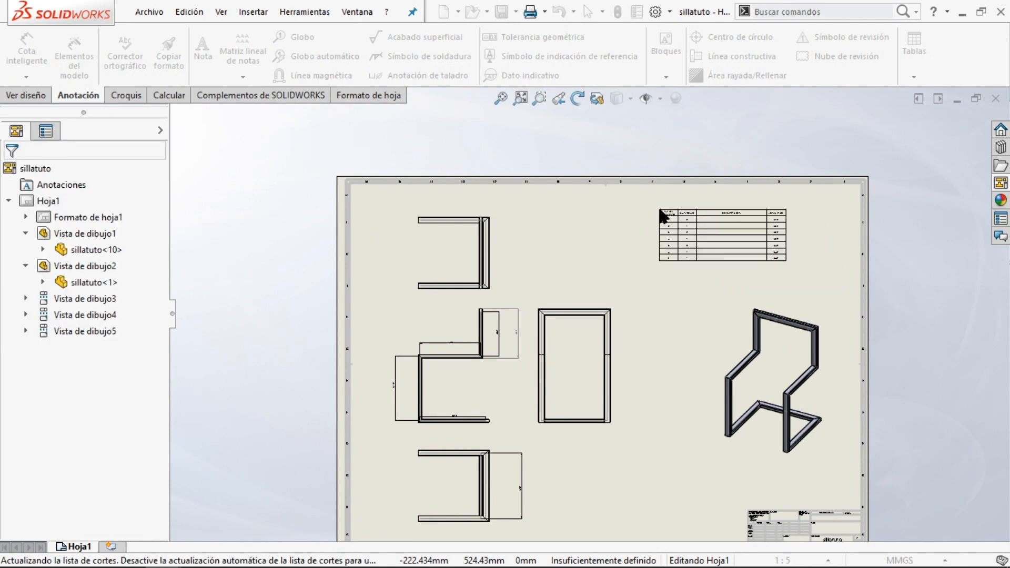
{"action": "left_click", "coordinate": [658, 206]}
{"action": "scroll", "coordinate": [564, 315], "scroll_direction": "down", "scroll_amount": 6}
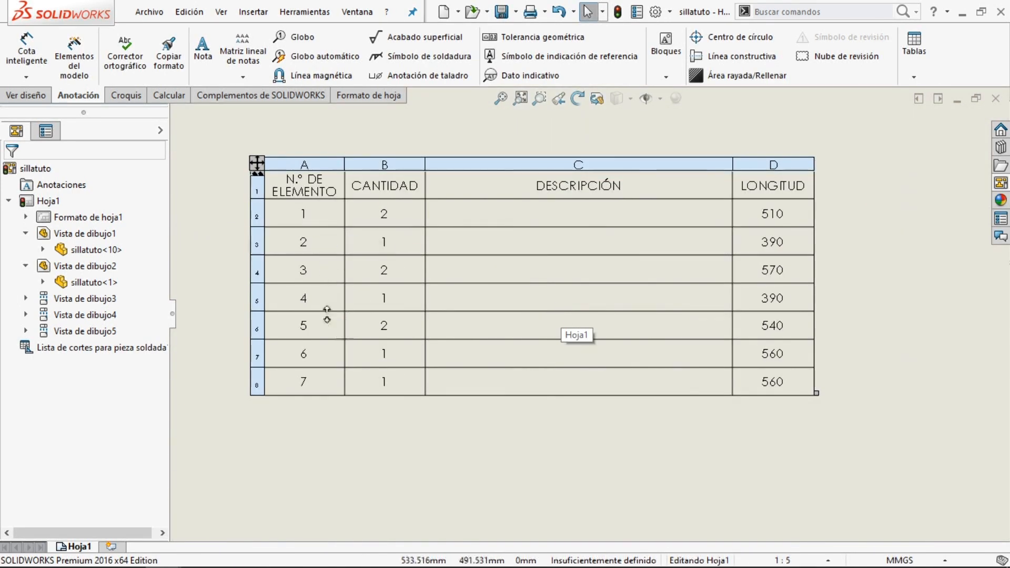
- Show the chair part and the drawing windows side by side
{"action": "left_click", "coordinate": [329, 403]}
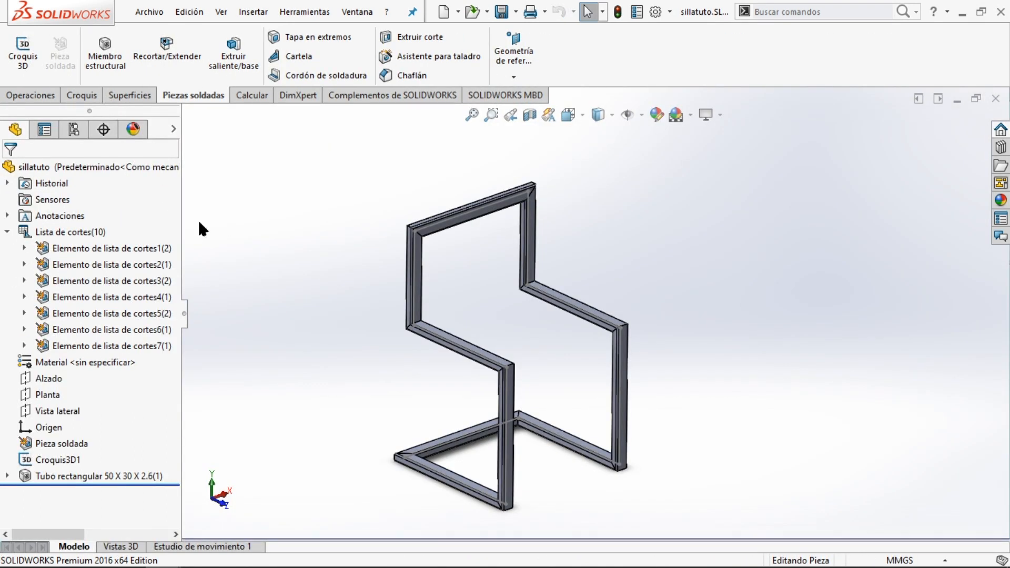
{"action": "left_click", "coordinate": [919, 98]}
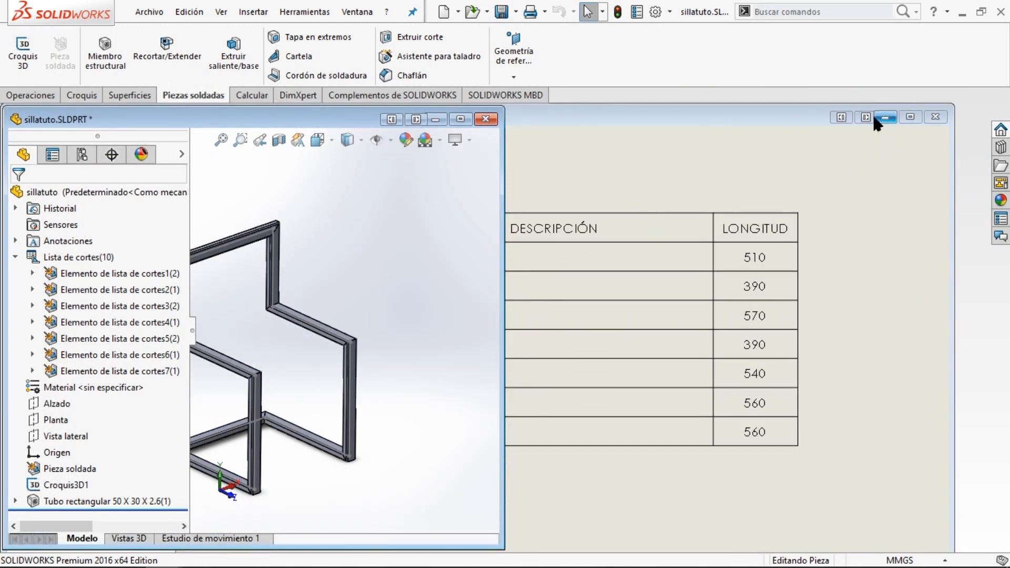
{"action": "left_click", "coordinate": [876, 118]}
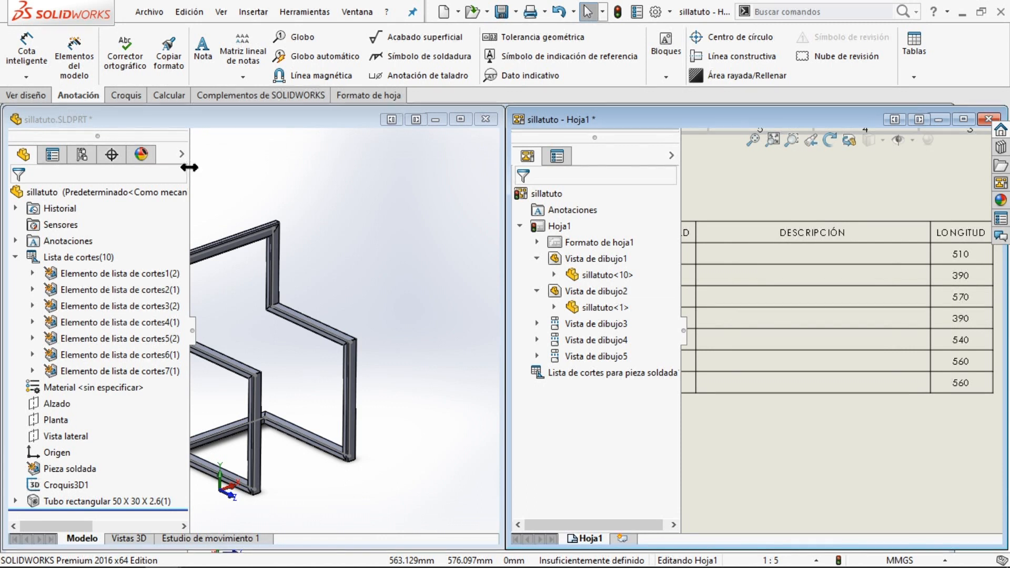
- Compare the drawing's cut list table with the chair model, highlighting the tubes of the part's first cut list item
{"action": "scroll", "coordinate": [301, 298], "scroll_direction": "up", "scroll_amount": 1}
{"action": "scroll", "coordinate": [260, 304], "scroll_direction": "down", "scroll_amount": 1}
{"action": "scroll", "coordinate": [249, 323], "scroll_direction": "up", "scroll_amount": 4}
{"action": "scroll", "coordinate": [239, 337], "scroll_direction": "down", "scroll_amount": 3}
{"action": "scroll", "coordinate": [396, 363], "scroll_direction": "up", "scroll_amount": 3}
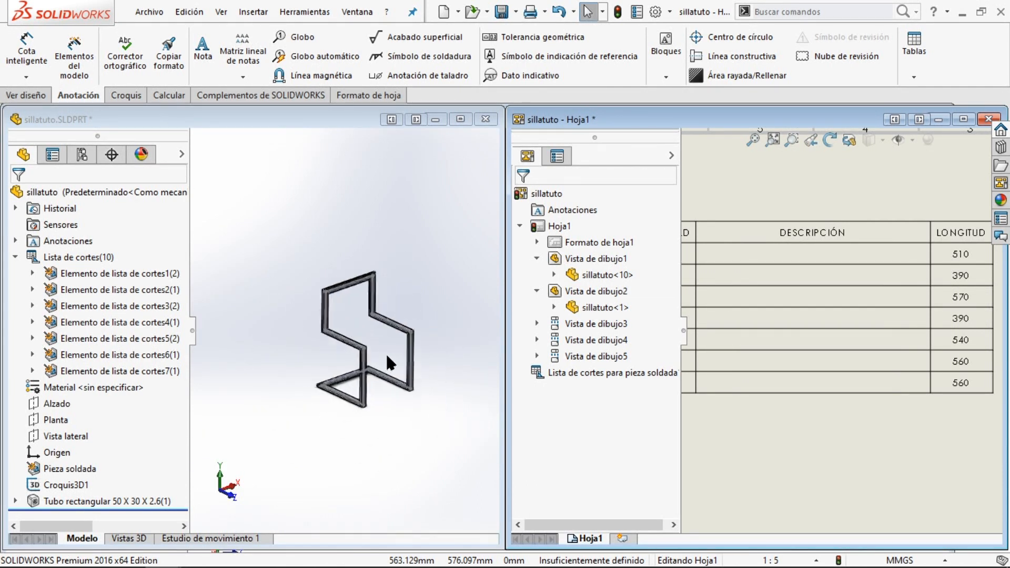
{"action": "scroll", "coordinate": [394, 339], "scroll_direction": "down", "scroll_amount": 2}
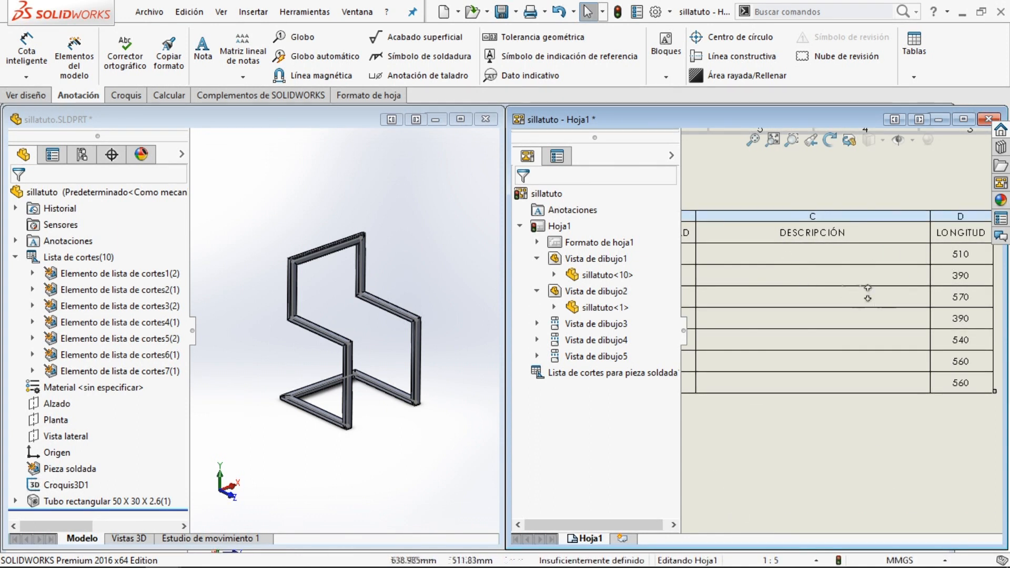
{"action": "scroll", "coordinate": [844, 331], "scroll_direction": "up", "scroll_amount": 3}
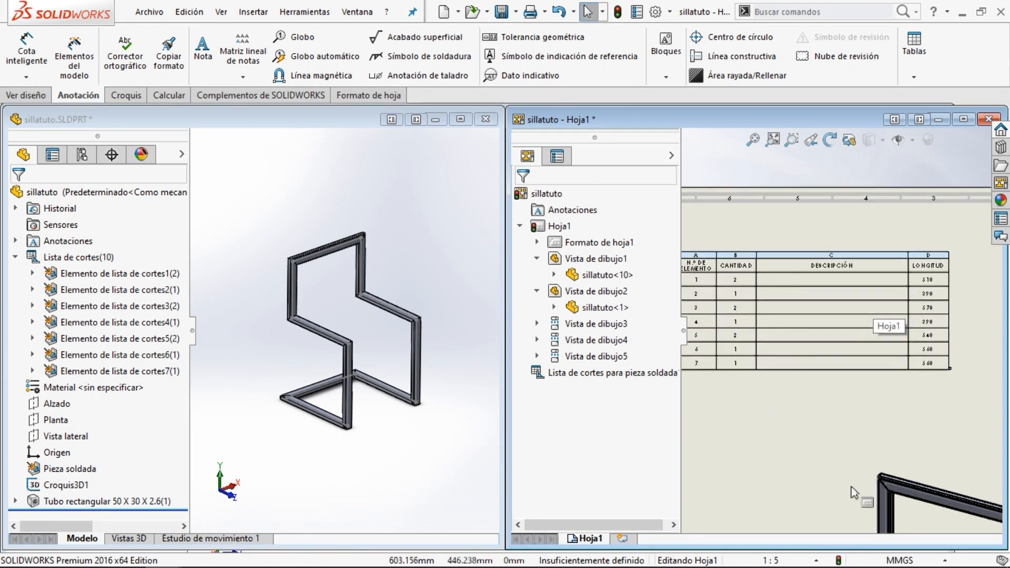
{"action": "scroll", "coordinate": [823, 304], "scroll_direction": "down", "scroll_amount": 2}
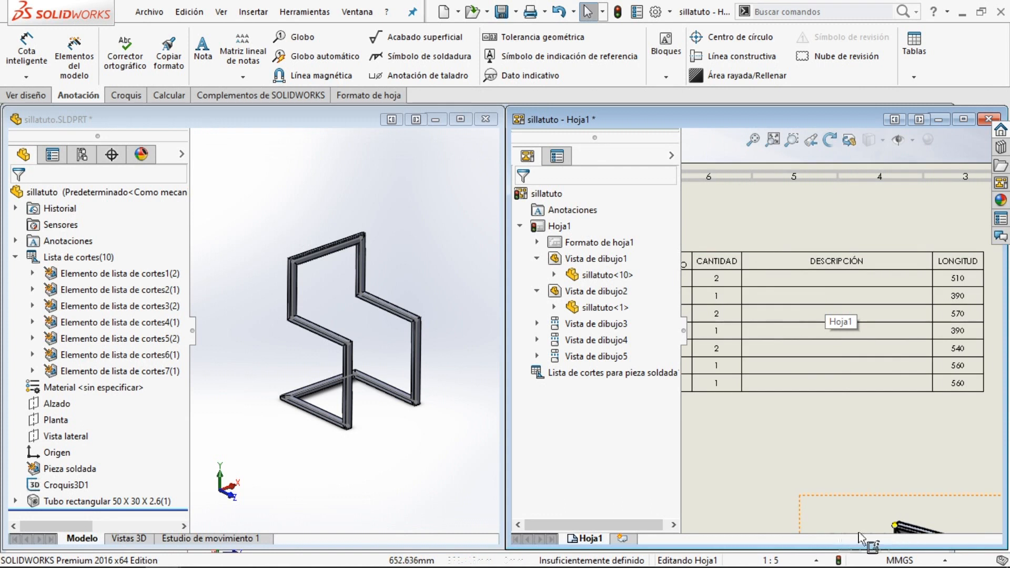
{"action": "scroll", "coordinate": [841, 405], "scroll_direction": "up", "scroll_amount": 2}
{"action": "scroll", "coordinate": [810, 352], "scroll_direction": "down", "scroll_amount": 3}
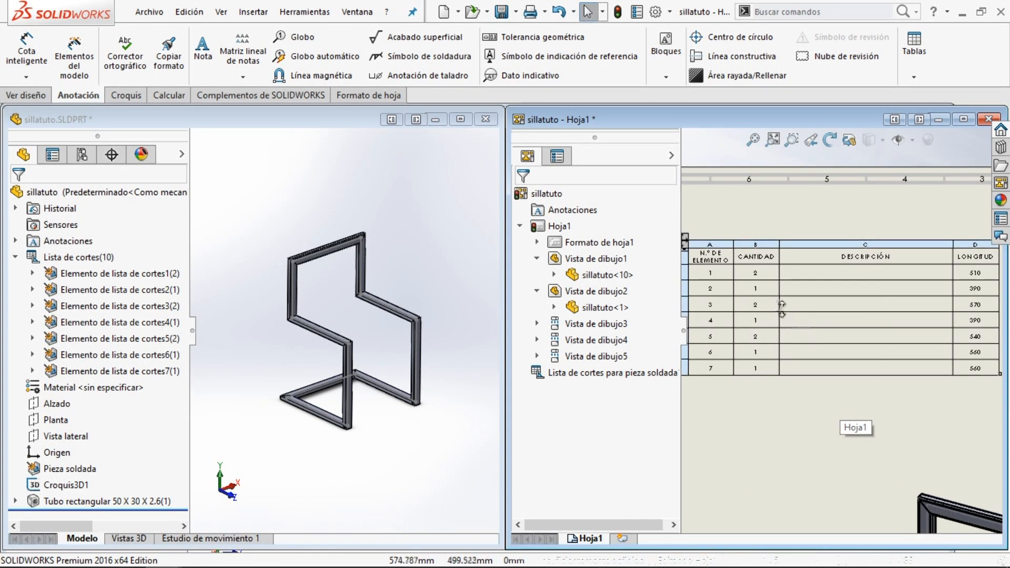
{"action": "left_click", "coordinate": [152, 277]}
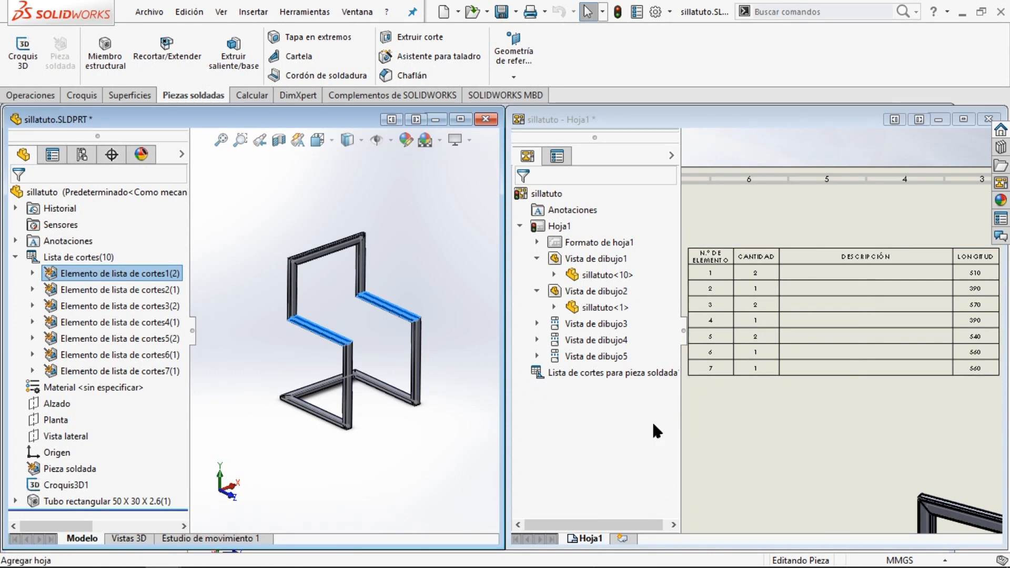
- Insert a column to the right of LONGITUD in the cut list table, showing the cut list item property ÁNGULO1
{"action": "scroll", "coordinate": [974, 292], "scroll_direction": "up", "scroll_amount": 2}
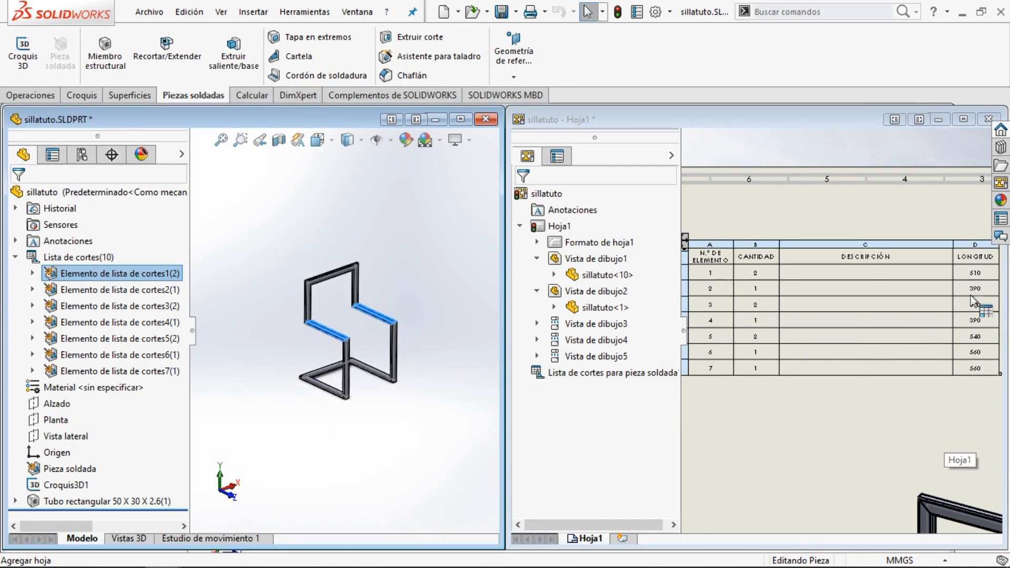
{"action": "left_click", "coordinate": [783, 141]}
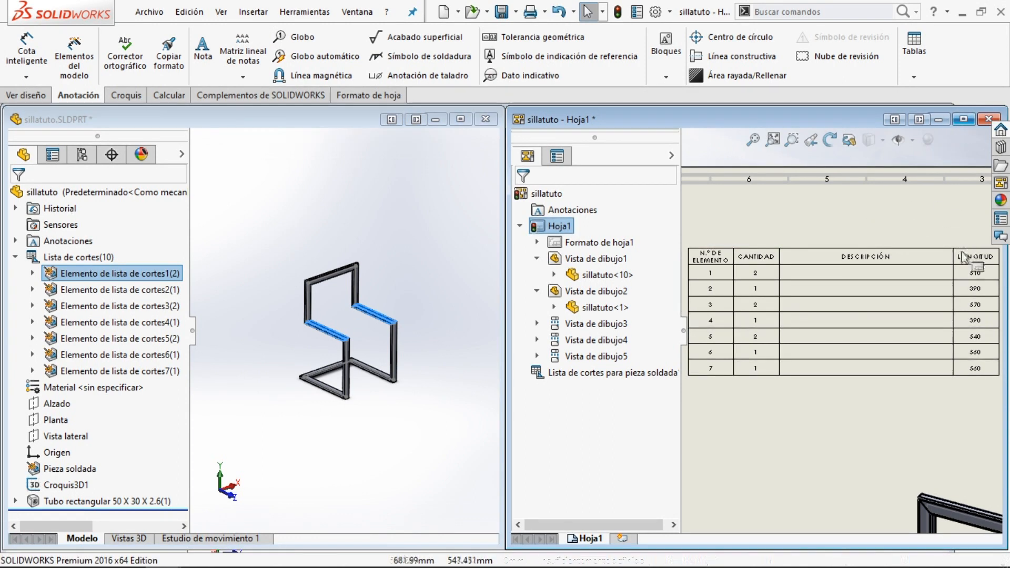
{"action": "scroll", "coordinate": [944, 290], "scroll_direction": "up", "scroll_amount": 3}
{"action": "scroll", "coordinate": [799, 307], "scroll_direction": "down", "scroll_amount": 5}
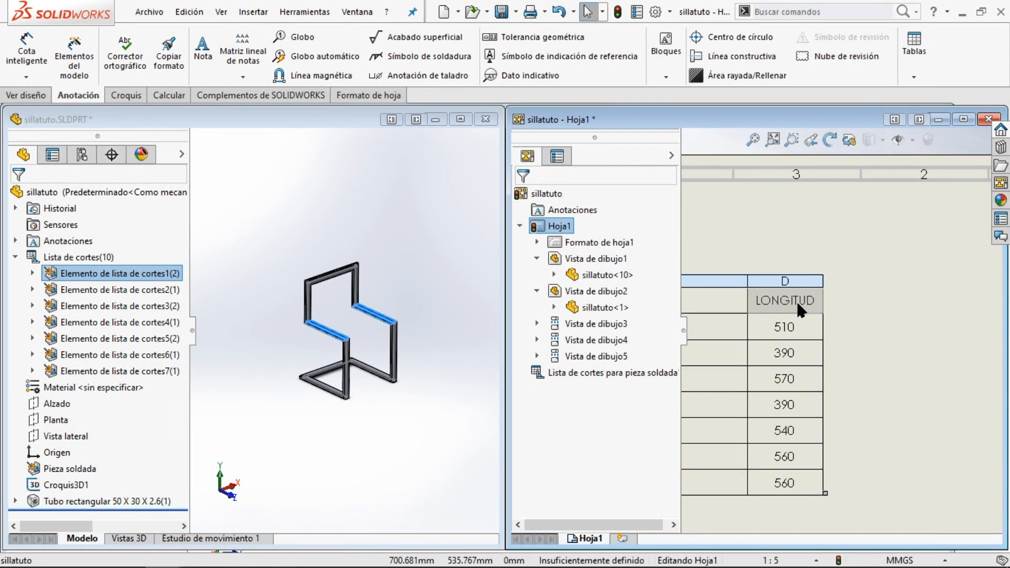
{"action": "right_click", "coordinate": [797, 301]}
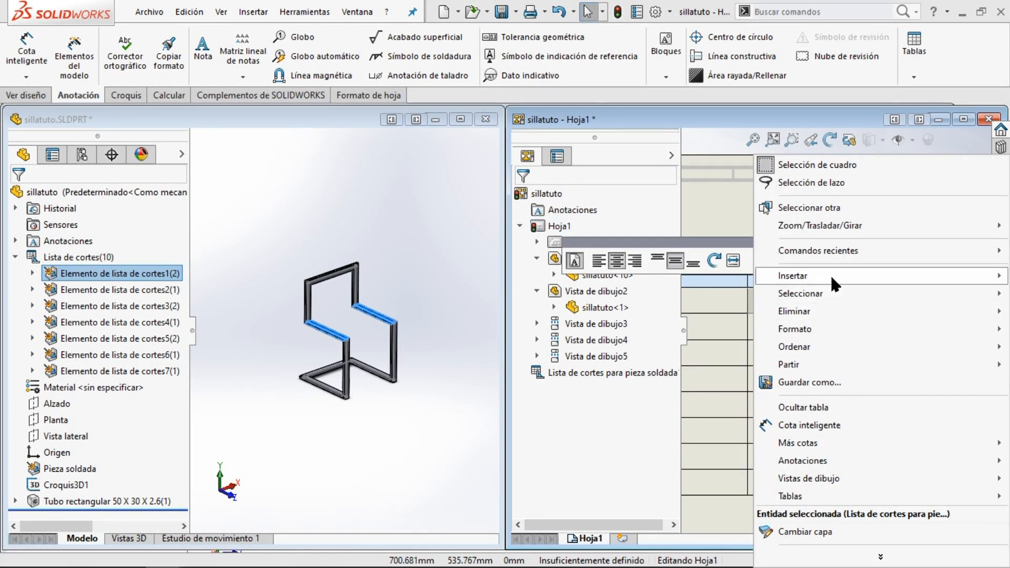
{"action": "mouse_move", "coordinate": [830, 274]}
{"action": "left_click", "coordinate": [723, 273]}
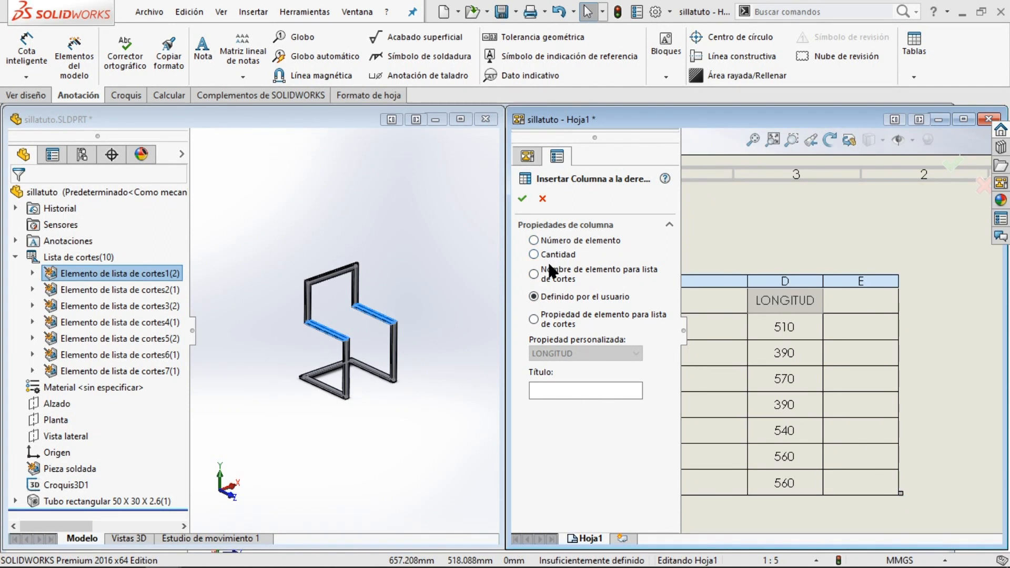
{"action": "left_click", "coordinate": [558, 322]}
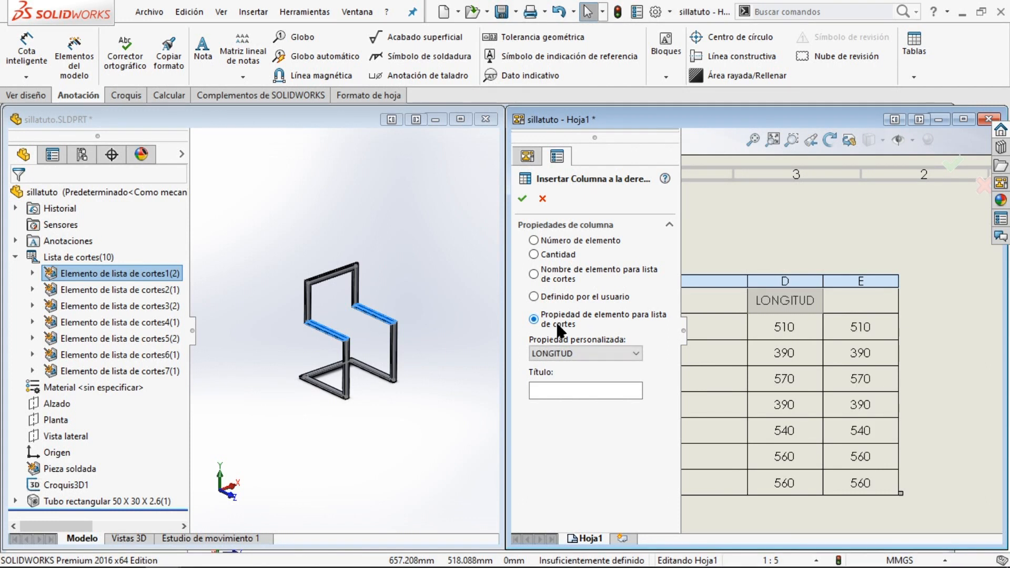
{"action": "left_click", "coordinate": [635, 353]}
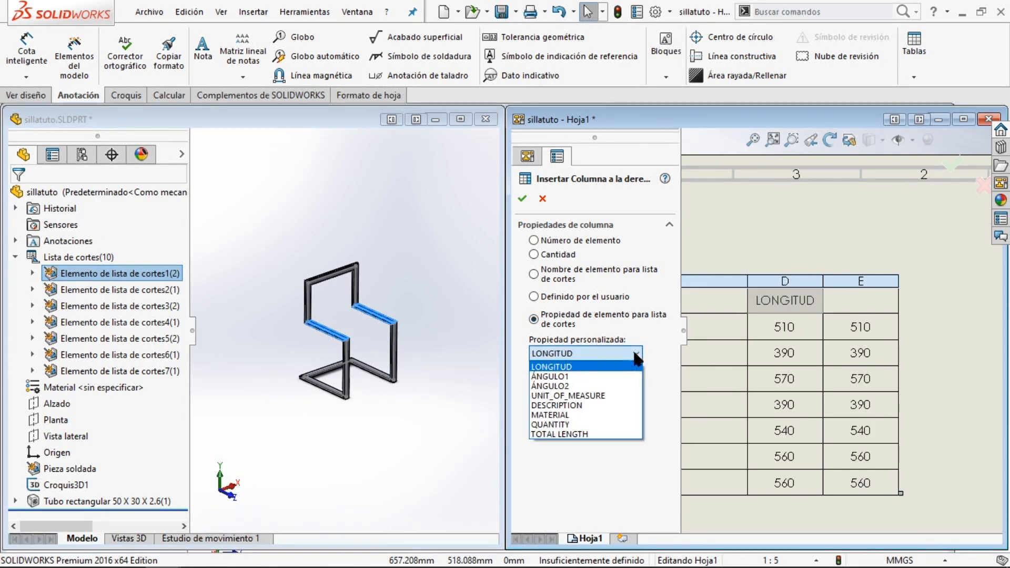
{"action": "left_click", "coordinate": [623, 376]}
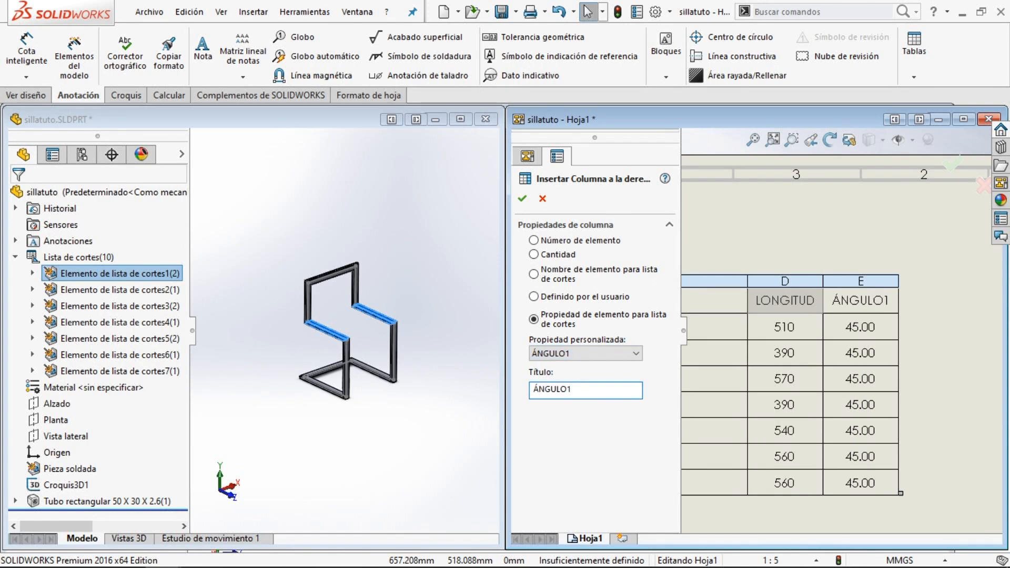
- Add another column to the right of ÁNGULO1 in the cut list table, showing the cut list item property ÁNGULO2
{"action": "left_click", "coordinate": [859, 296]}
{"action": "right_click", "coordinate": [860, 295]}
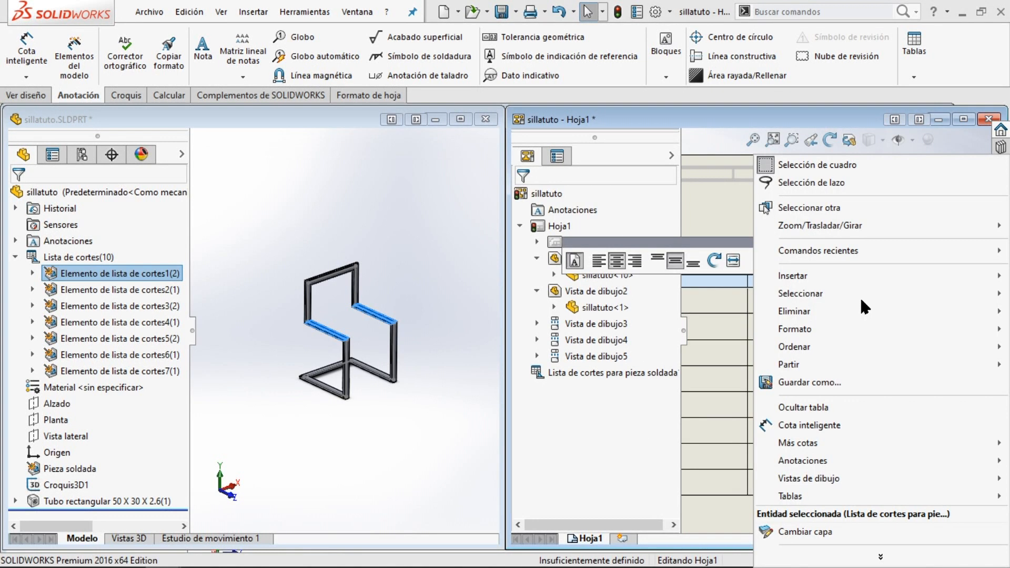
{"action": "mouse_move", "coordinate": [874, 279]}
{"action": "left_click", "coordinate": [642, 269]}
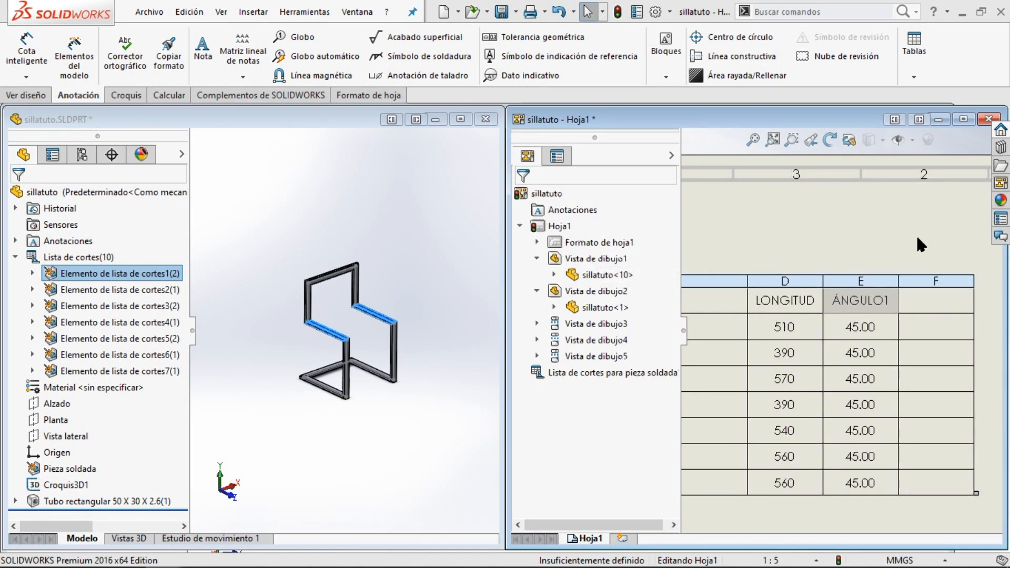
{"action": "left_click", "coordinate": [576, 323]}
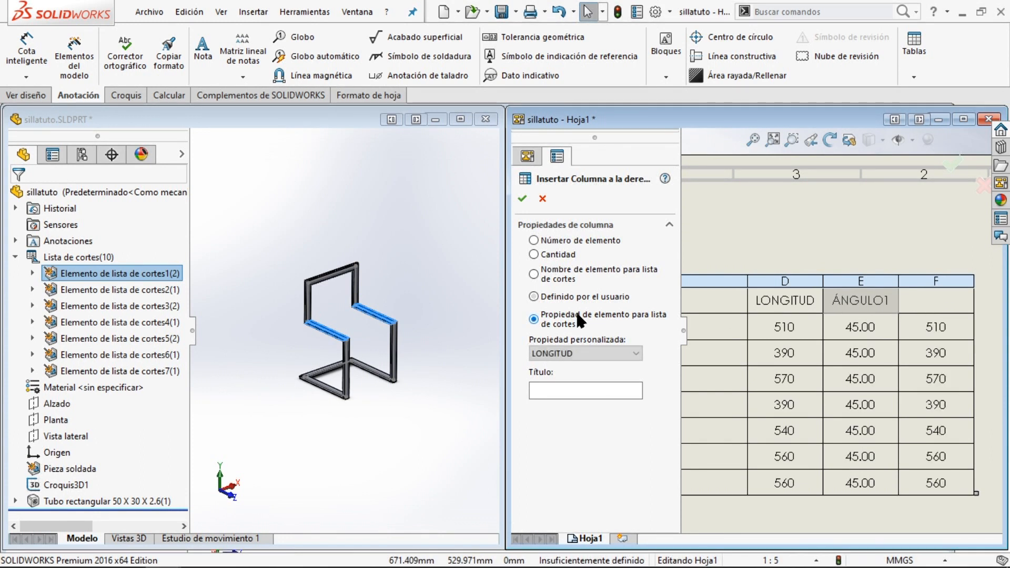
{"action": "left_click", "coordinate": [573, 351]}
{"action": "left_click", "coordinate": [588, 387]}
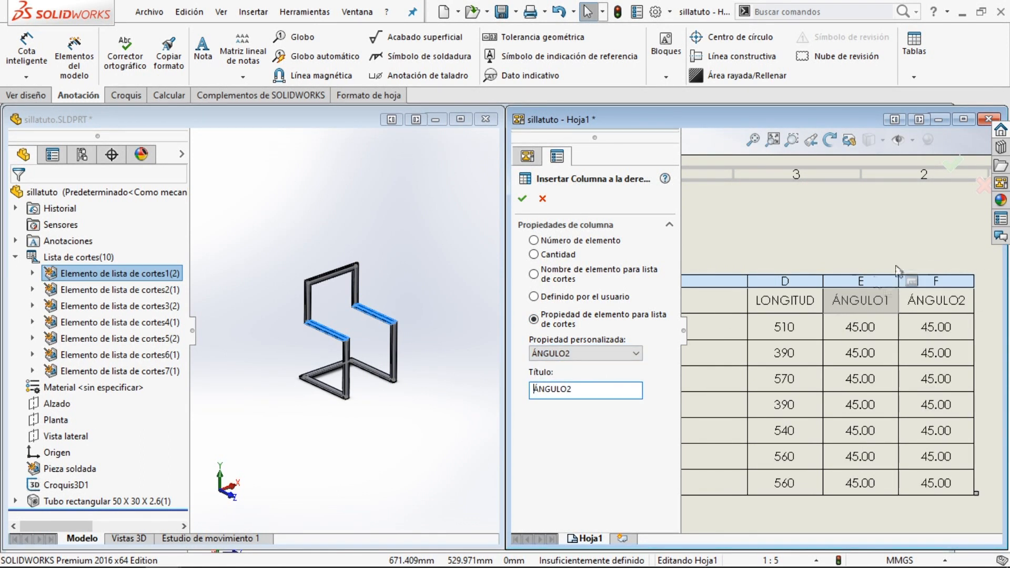
- Examine the length and angle columns of the cut list table together with the dimensions in the side view
{"action": "scroll", "coordinate": [821, 352], "scroll_direction": "up", "scroll_amount": 3}
{"action": "scroll", "coordinate": [824, 344], "scroll_direction": "down", "scroll_amount": 3}
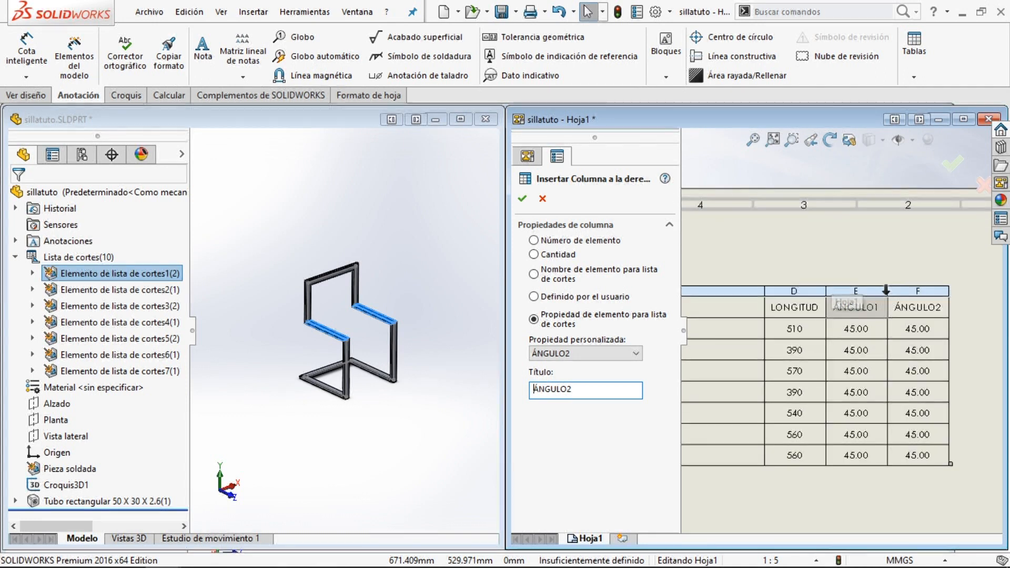
{"action": "scroll", "coordinate": [784, 415], "scroll_direction": "up", "scroll_amount": 5}
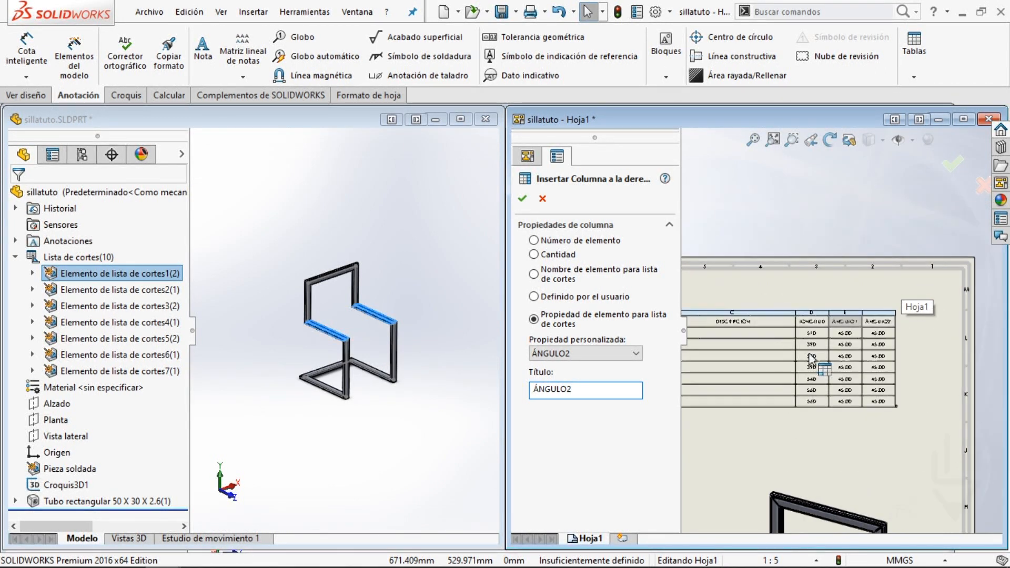
{"action": "scroll", "coordinate": [816, 346], "scroll_direction": "down", "scroll_amount": 5}
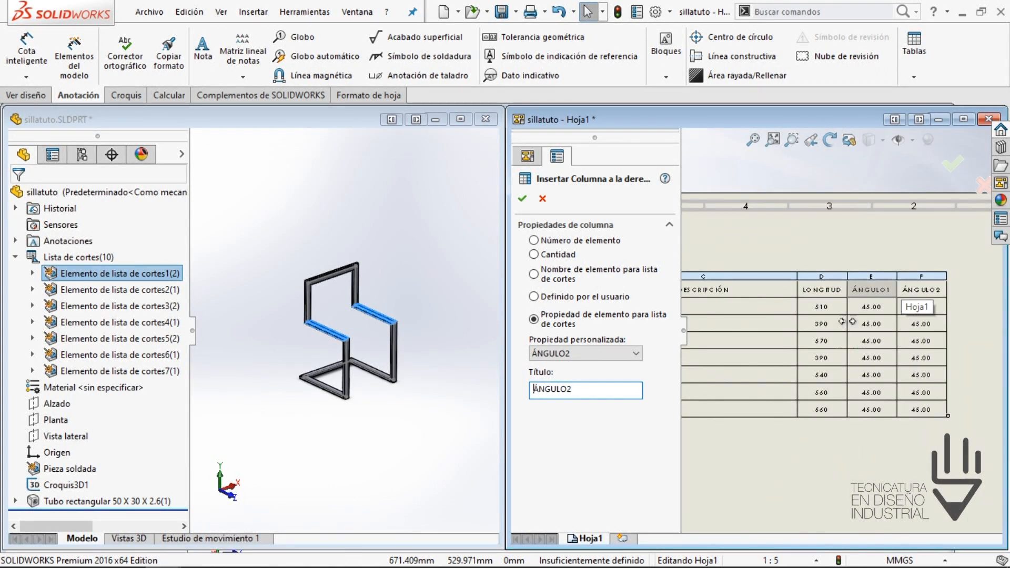
{"action": "scroll", "coordinate": [825, 376], "scroll_direction": "up", "scroll_amount": 4}
{"action": "scroll", "coordinate": [813, 341], "scroll_direction": "down", "scroll_amount": 1}
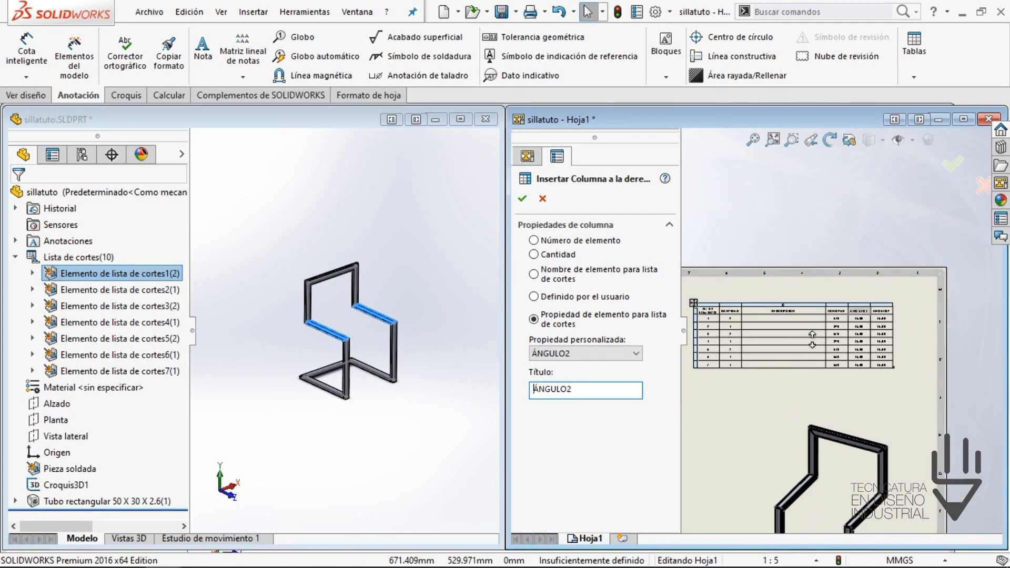
{"action": "scroll", "coordinate": [847, 327], "scroll_direction": "down", "scroll_amount": 4}
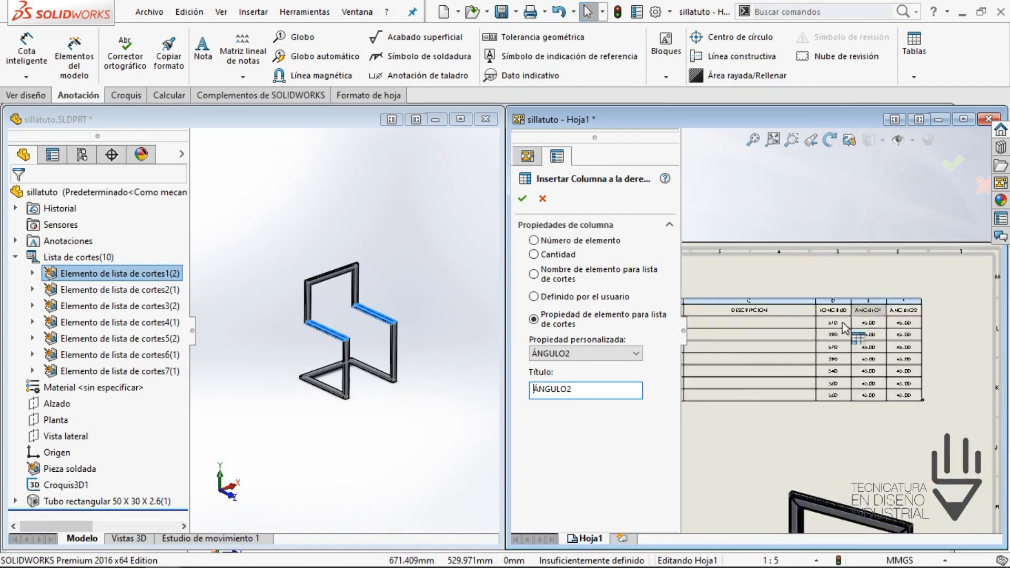
{"action": "scroll", "coordinate": [957, 343], "scroll_direction": "up", "scroll_amount": 1}
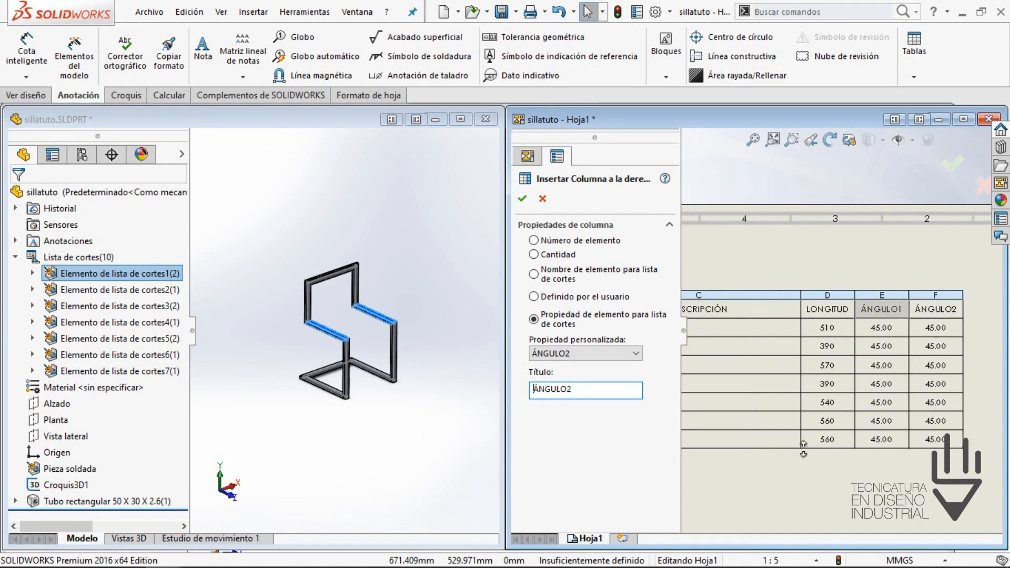
{"action": "scroll", "coordinate": [834, 408], "scroll_direction": "up", "scroll_amount": 3}
{"action": "scroll", "coordinate": [776, 449], "scroll_direction": "up", "scroll_amount": 3}
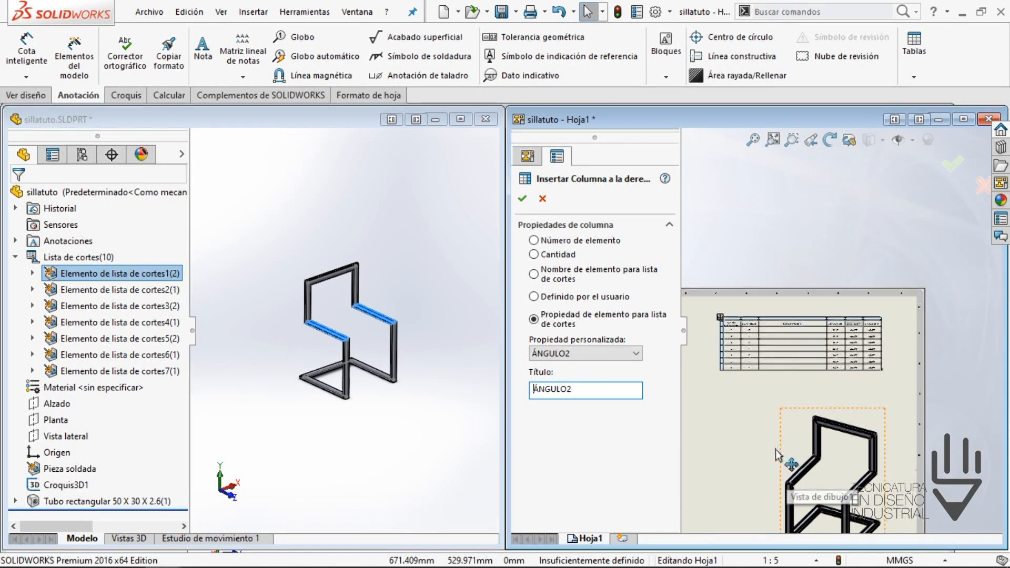
{"action": "scroll", "coordinate": [748, 406], "scroll_direction": "down", "scroll_amount": 7}
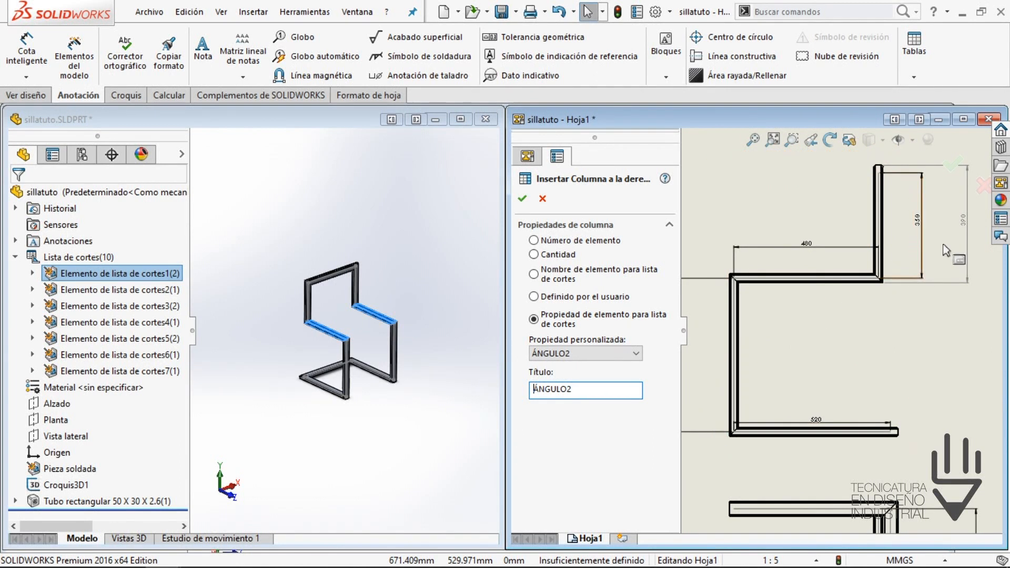
{"action": "scroll", "coordinate": [884, 342], "scroll_direction": "up", "scroll_amount": 2}
{"action": "scroll", "coordinate": [942, 247], "scroll_direction": "up", "scroll_amount": 3}
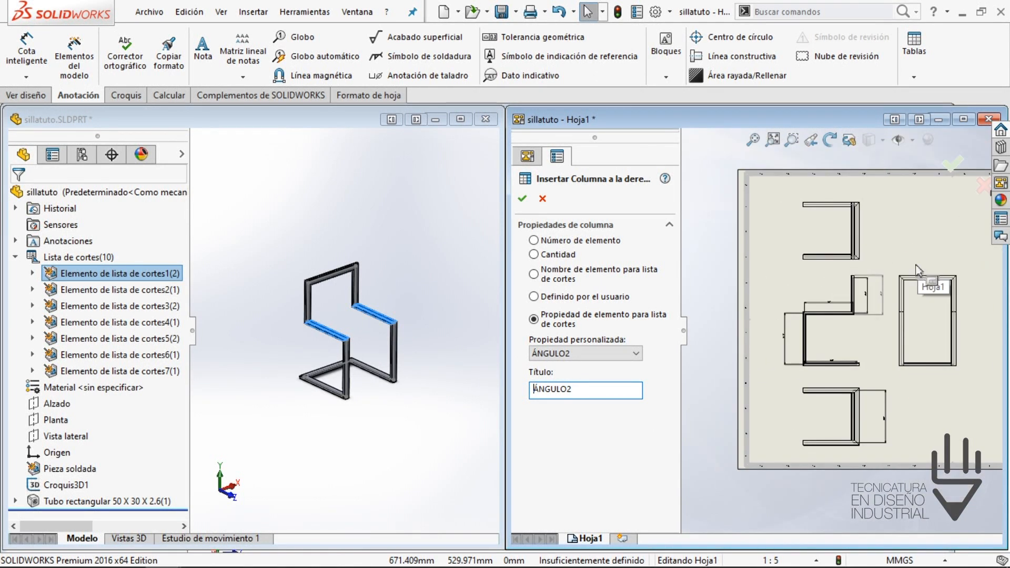
- Highlight the tube of the part's second cut list item and compare it with the backrest dimensions in the side view
{"action": "left_click", "coordinate": [87, 288]}
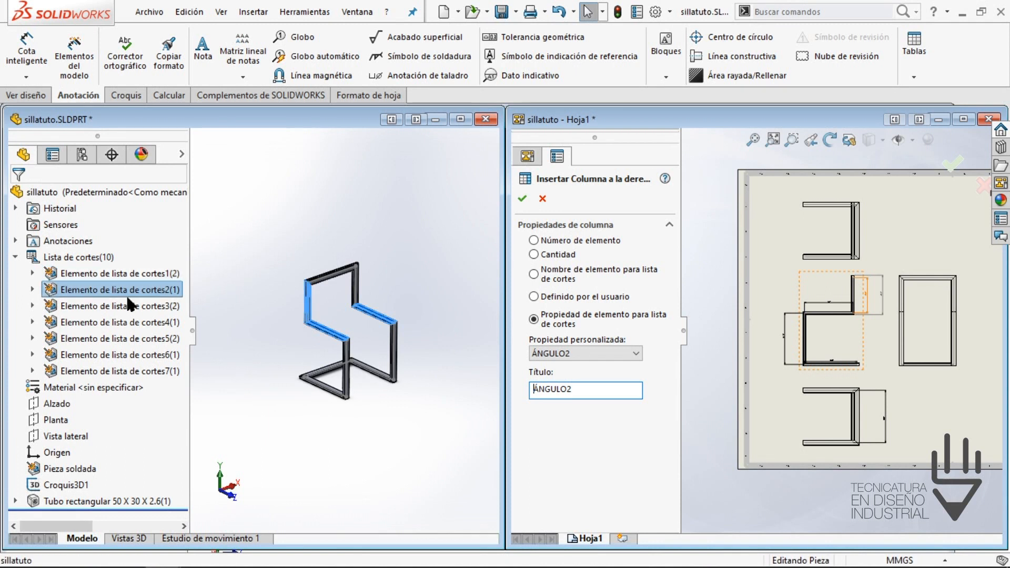
{"action": "scroll", "coordinate": [910, 276], "scroll_direction": "down", "scroll_amount": 2}
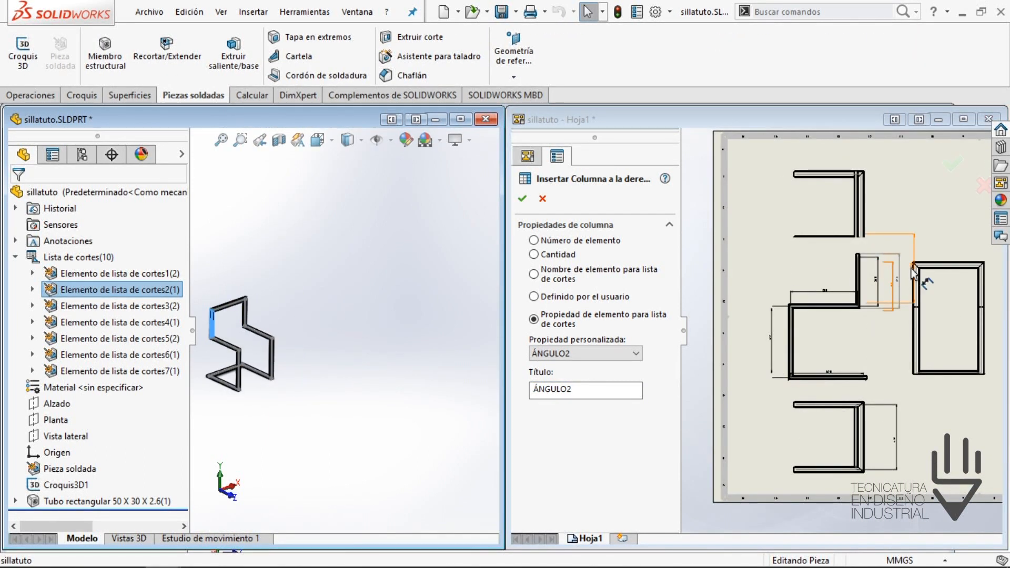
{"action": "scroll", "coordinate": [914, 268], "scroll_direction": "down", "scroll_amount": 2}
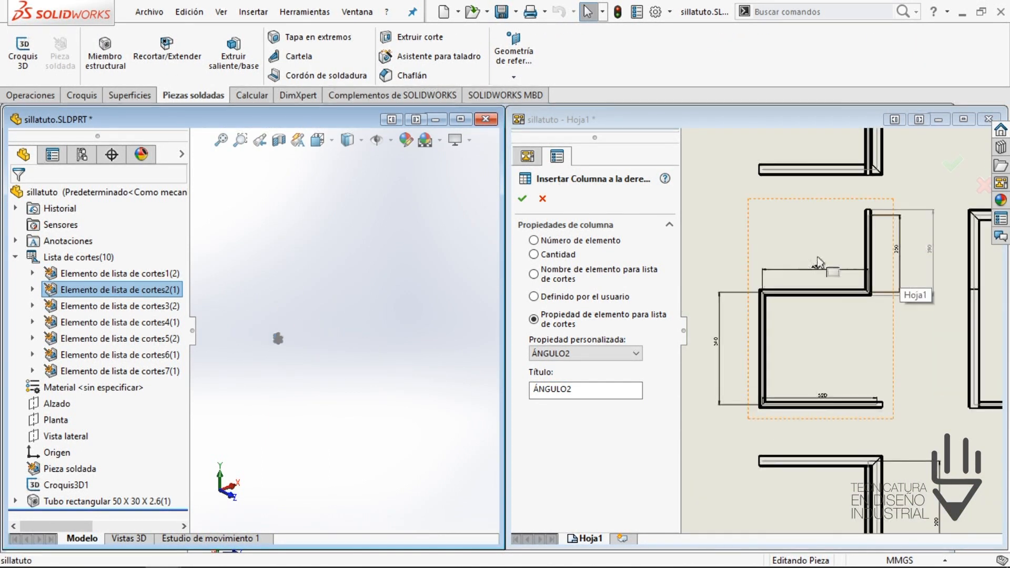
{"action": "scroll", "coordinate": [278, 318], "scroll_direction": "down", "scroll_amount": 5}
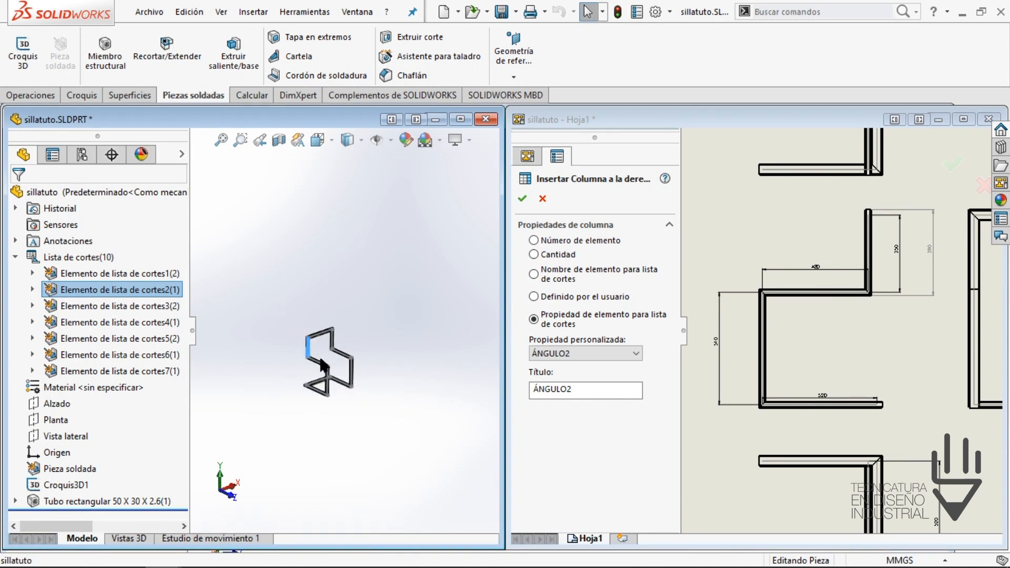
{"action": "scroll", "coordinate": [318, 250], "scroll_direction": "down", "scroll_amount": 2}
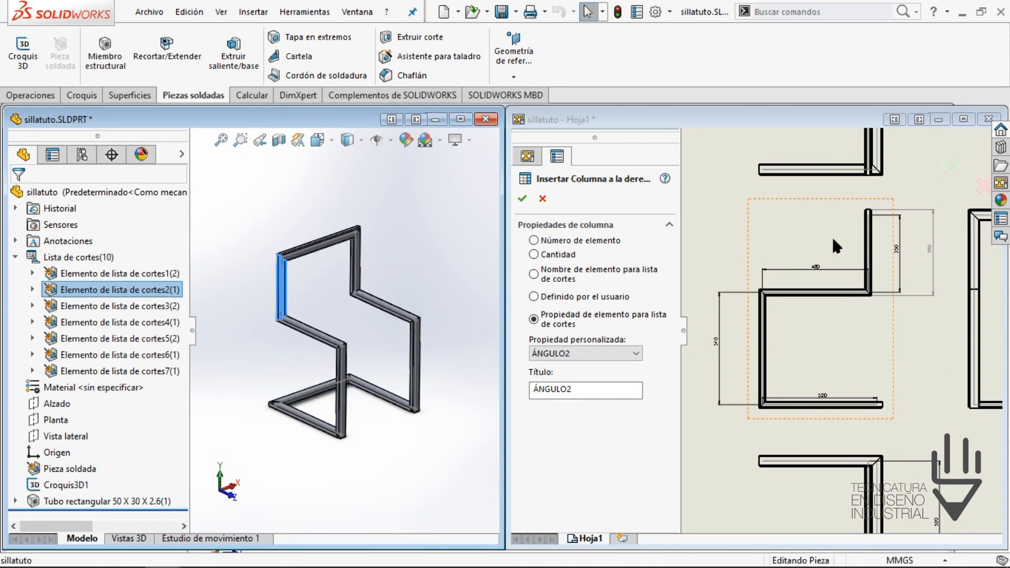
- Review the whole drawing sheet, checking the extended cut list table against the dimensioned views and the trimetric view
{"action": "left_click", "coordinate": [916, 335]}
{"action": "scroll", "coordinate": [927, 302], "scroll_direction": "up", "scroll_amount": 7}
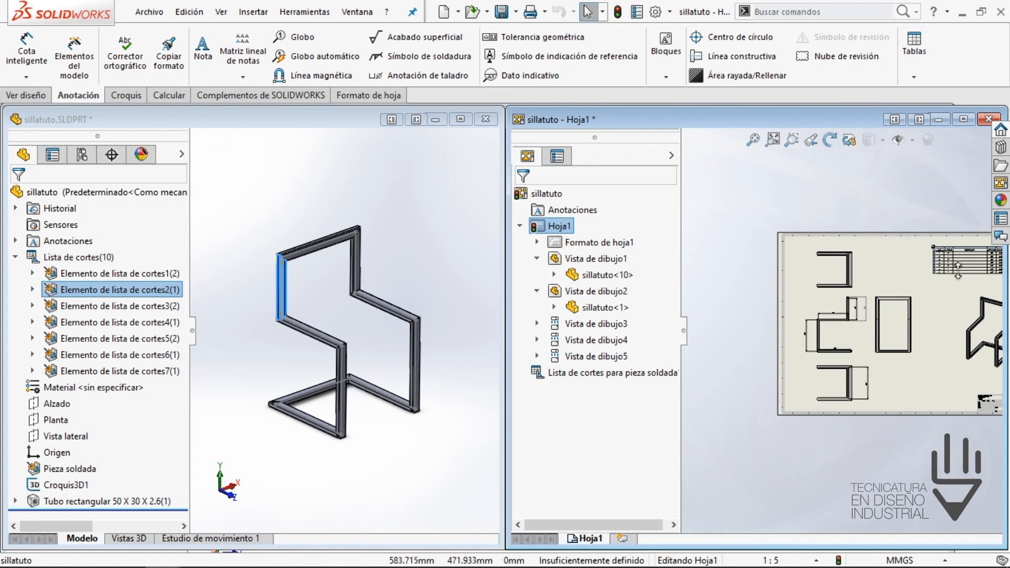
{"action": "scroll", "coordinate": [989, 237], "scroll_direction": "down", "scroll_amount": 1}
{"action": "scroll", "coordinate": [973, 258], "scroll_direction": "up", "scroll_amount": 4}
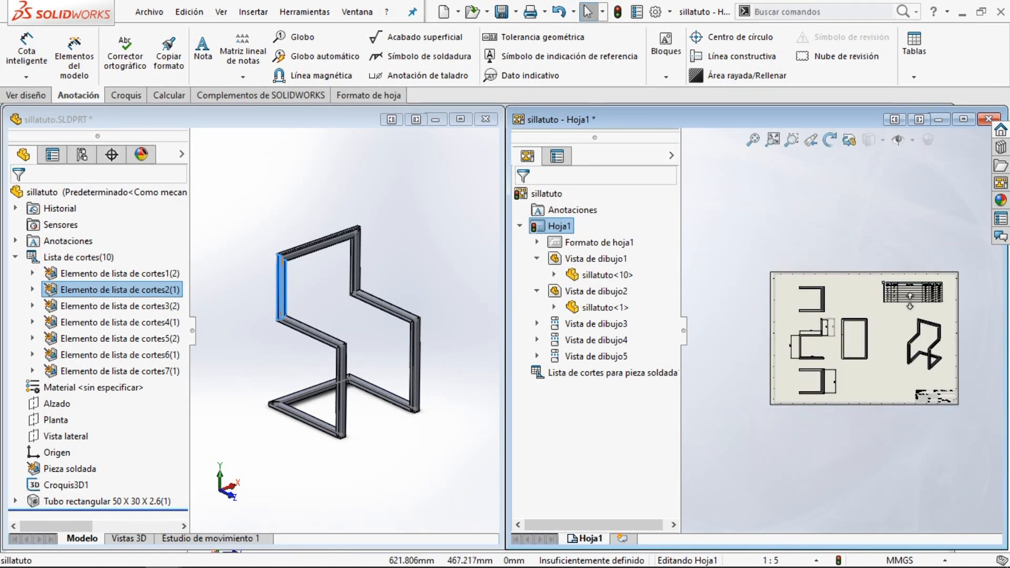
{"action": "scroll", "coordinate": [912, 305], "scroll_direction": "down", "scroll_amount": 7}
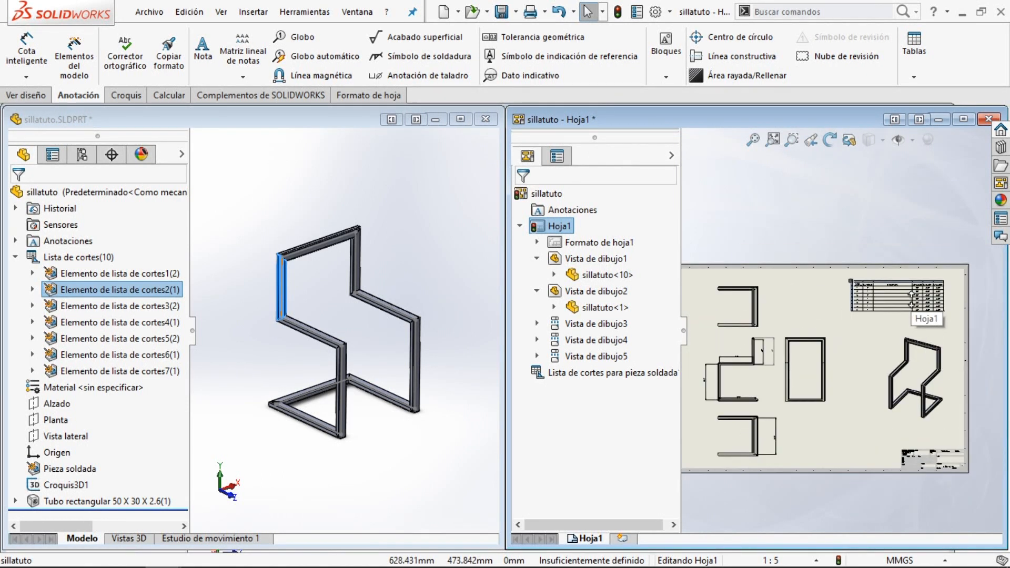
{"action": "scroll", "coordinate": [969, 312], "scroll_direction": "up", "scroll_amount": 5}
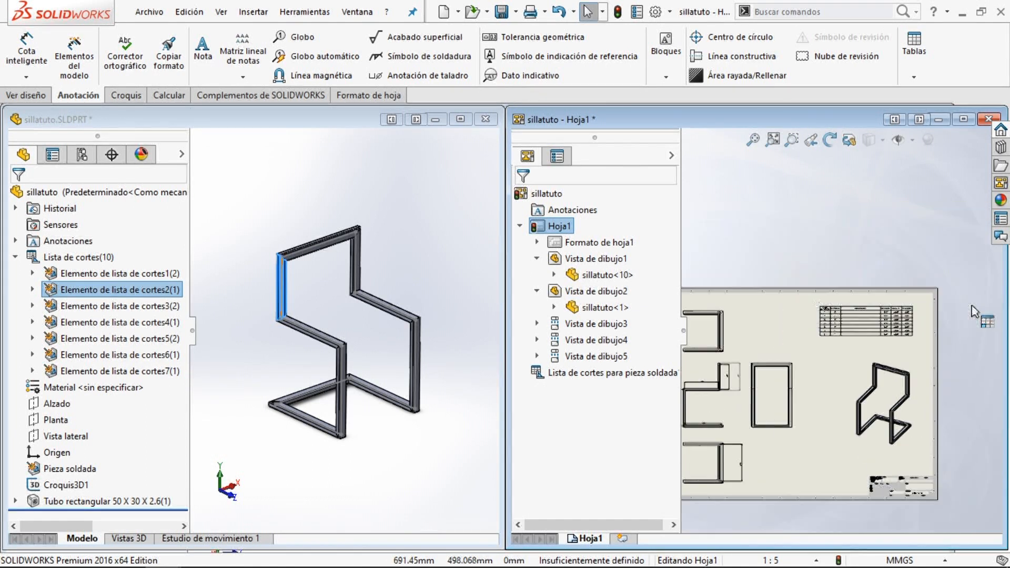
{"action": "scroll", "coordinate": [937, 310], "scroll_direction": "down", "scroll_amount": 4}
{"action": "scroll", "coordinate": [757, 339], "scroll_direction": "up", "scroll_amount": 2}
{"action": "scroll", "coordinate": [771, 340], "scroll_direction": "down", "scroll_amount": 2}
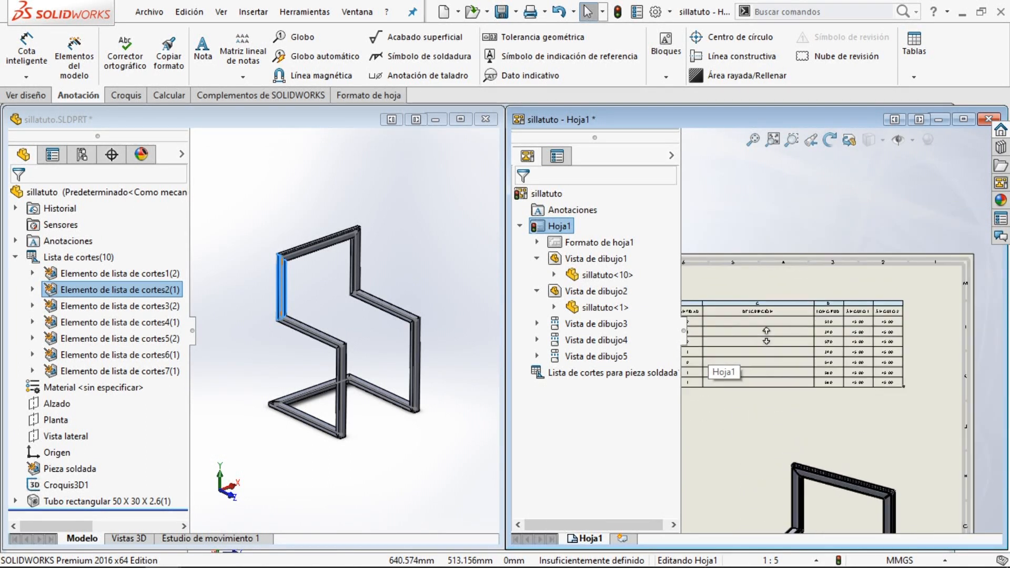
{"action": "scroll", "coordinate": [737, 350], "scroll_direction": "down", "scroll_amount": 3}
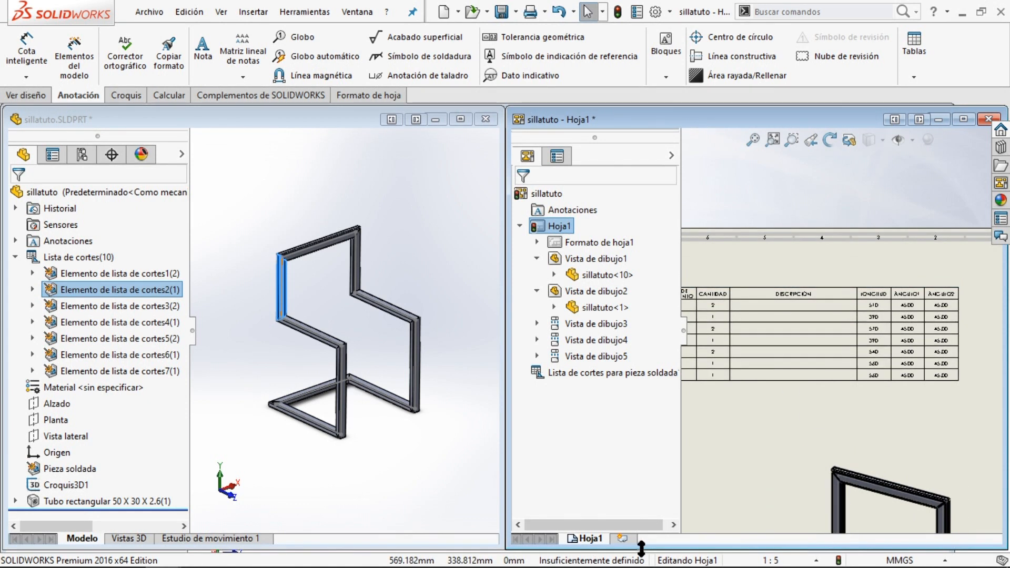
{"action": "scroll", "coordinate": [811, 379], "scroll_direction": "up", "scroll_amount": 2}
{"action": "mouse_move", "coordinate": [793, 376]}
{"action": "middle_mouse_down"}
{"action": "mouse_move", "coordinate": [807, 379]}
{"action": "mouse_move", "coordinate": [805, 370]}
{"action": "middle_mouse_up"}
{"action": "scroll", "coordinate": [797, 326], "scroll_direction": "up", "scroll_amount": 1}
{"action": "scroll", "coordinate": [796, 327], "scroll_direction": "down", "scroll_amount": 5}
{"action": "middle_click_drag", "start_coordinate": [804, 413], "coordinate": [812, 404]}
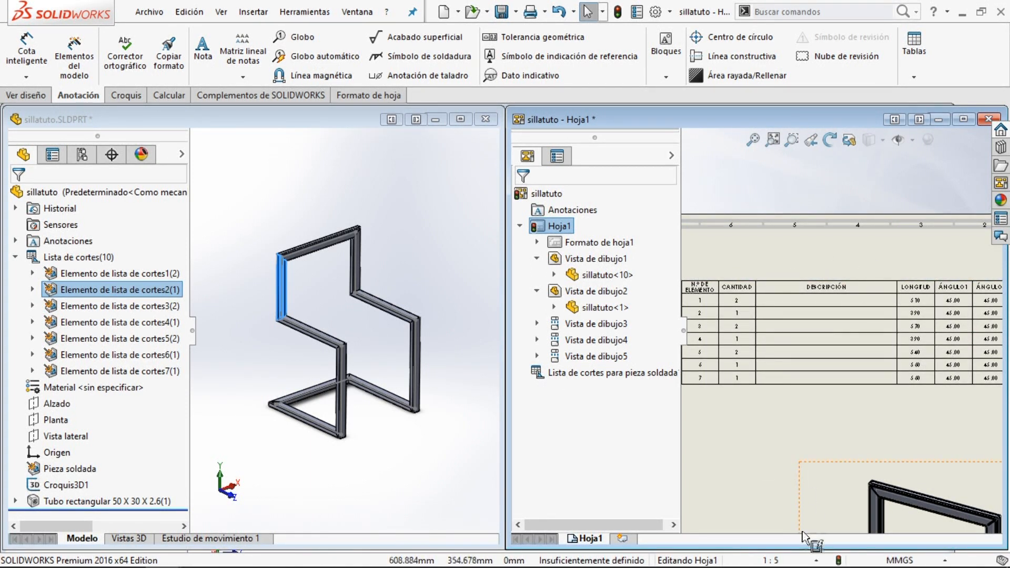
{"action": "scroll", "coordinate": [863, 437], "scroll_direction": "up", "scroll_amount": 3}
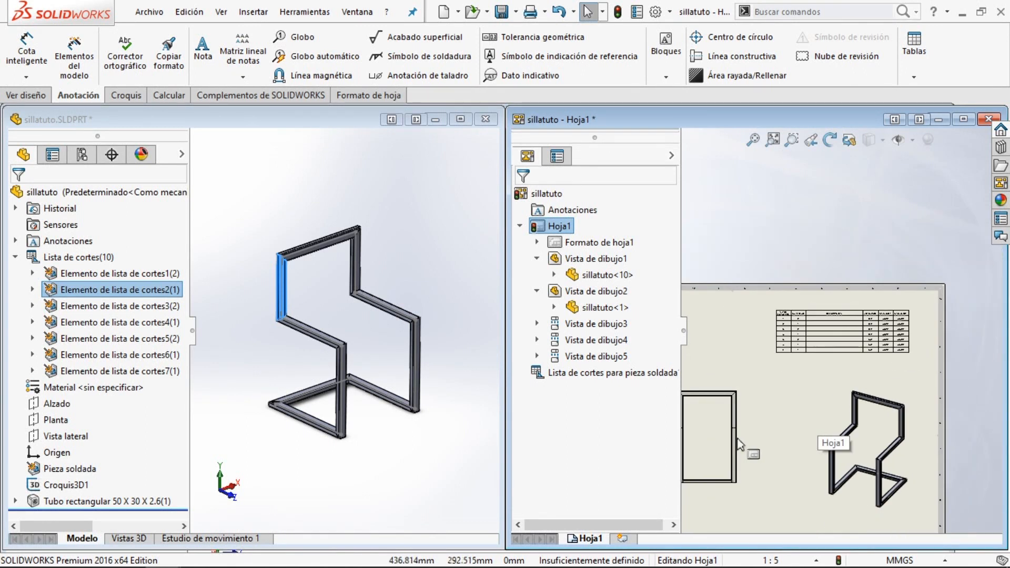
{"action": "scroll", "coordinate": [711, 444], "scroll_direction": "down", "scroll_amount": 5}
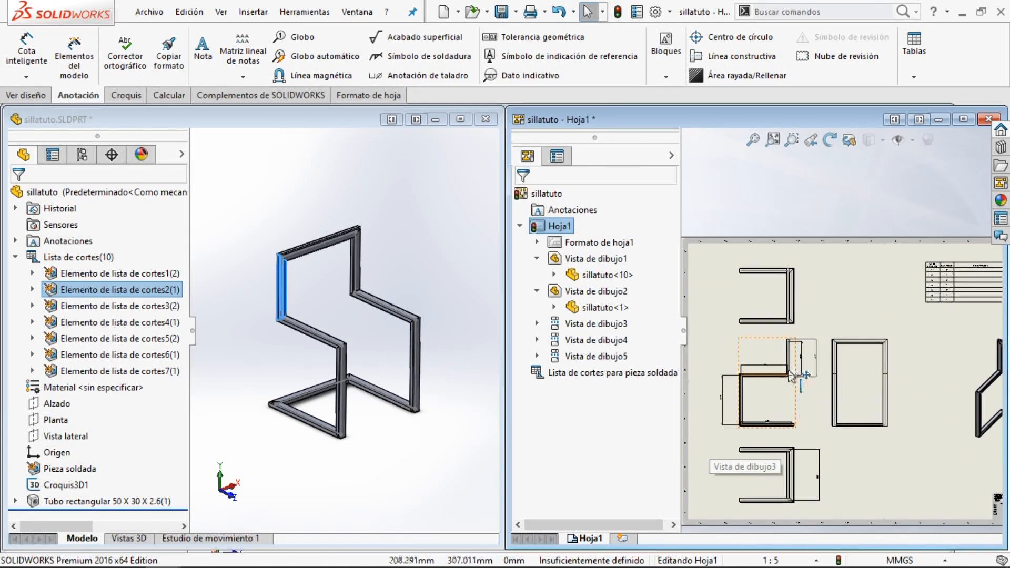
- Examine the mitred tube corner and backrest dimensions in the side view, and the corner joint in the neighbouring frame view
{"action": "scroll", "coordinate": [807, 367], "scroll_direction": "down", "scroll_amount": 5}
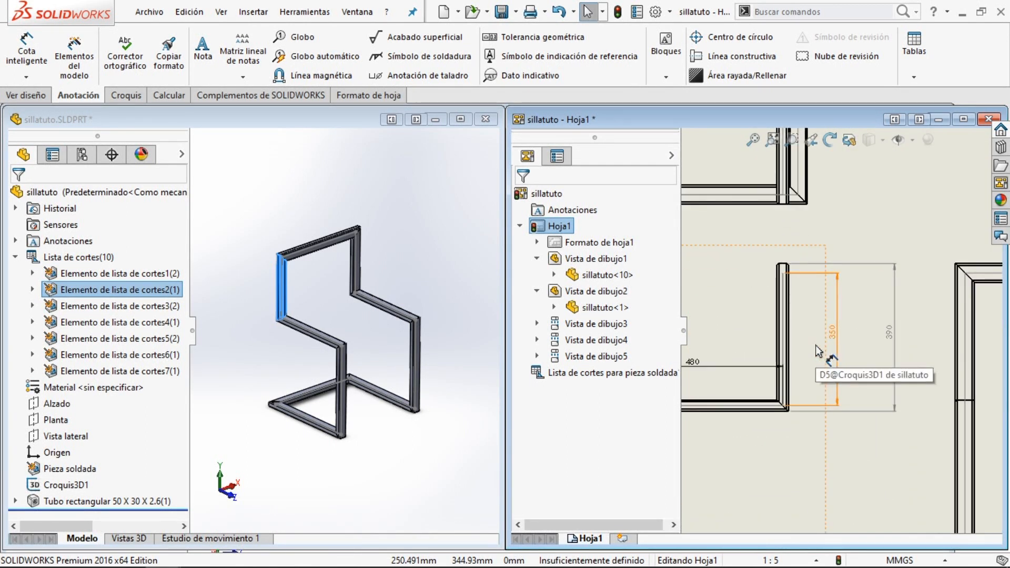
{"action": "scroll", "coordinate": [801, 378], "scroll_direction": "down", "scroll_amount": 5}
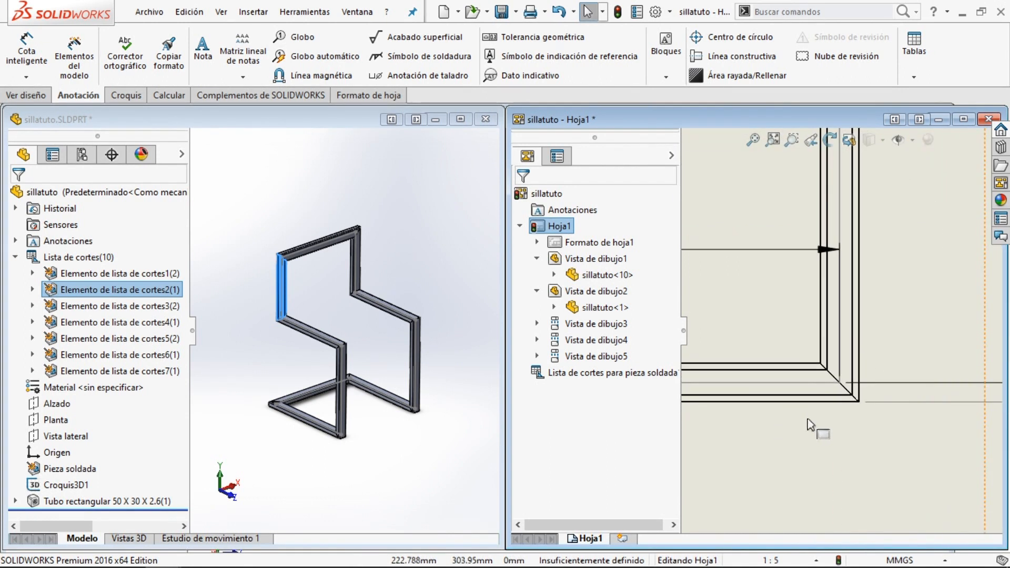
{"action": "scroll", "coordinate": [842, 342], "scroll_direction": "up", "scroll_amount": 3}
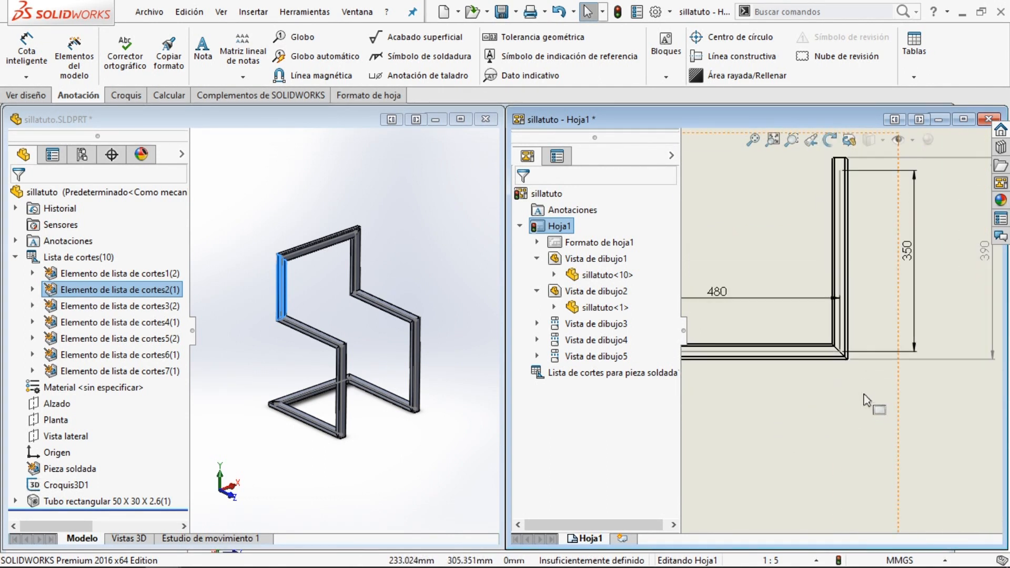
{"action": "scroll", "coordinate": [840, 337], "scroll_direction": "down", "scroll_amount": 3}
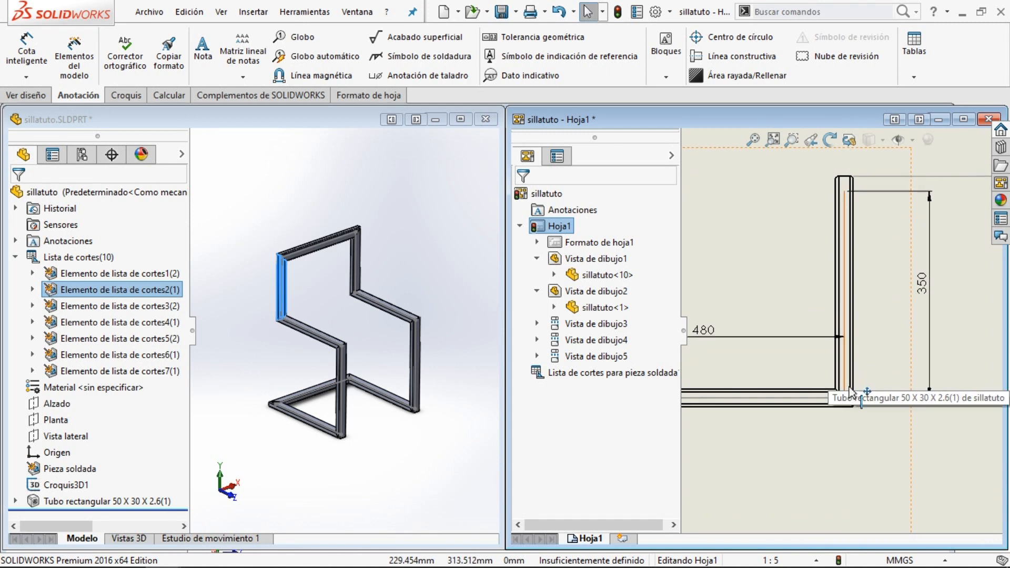
{"action": "scroll", "coordinate": [851, 391], "scroll_direction": "up", "scroll_amount": 8}
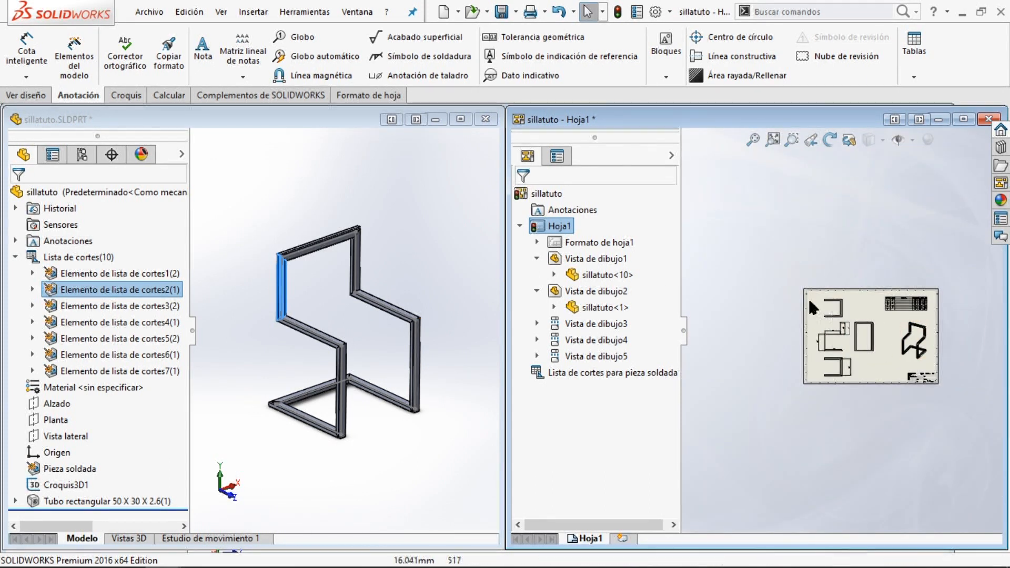
{"action": "scroll", "coordinate": [866, 330], "scroll_direction": "down", "scroll_amount": 5}
{"action": "scroll", "coordinate": [866, 330], "scroll_direction": "down", "scroll_amount": 4}
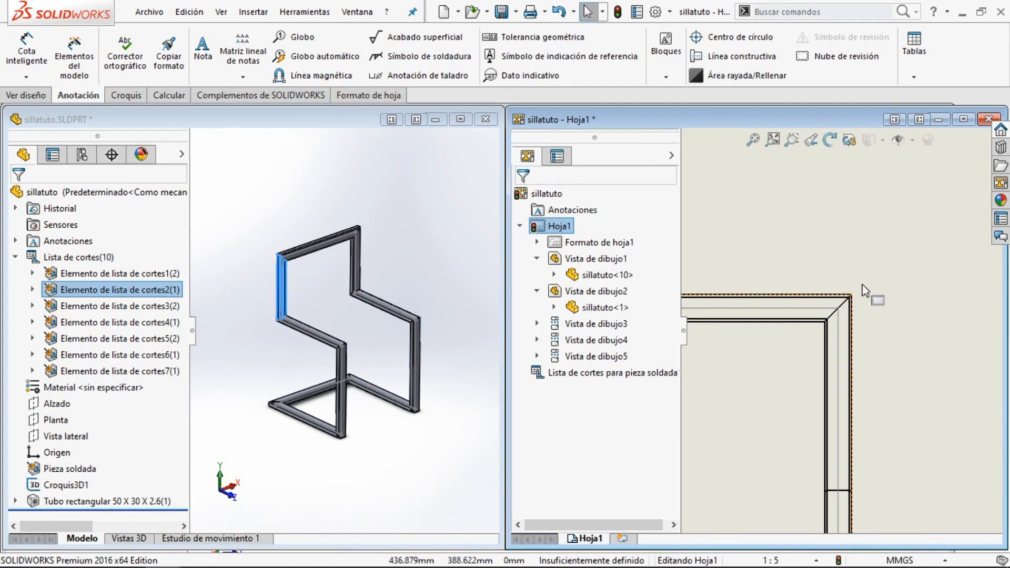
{"action": "scroll", "coordinate": [920, 362], "scroll_direction": "up", "scroll_amount": 6}
{"action": "scroll", "coordinate": [968, 286], "scroll_direction": "down", "scroll_amount": 3}
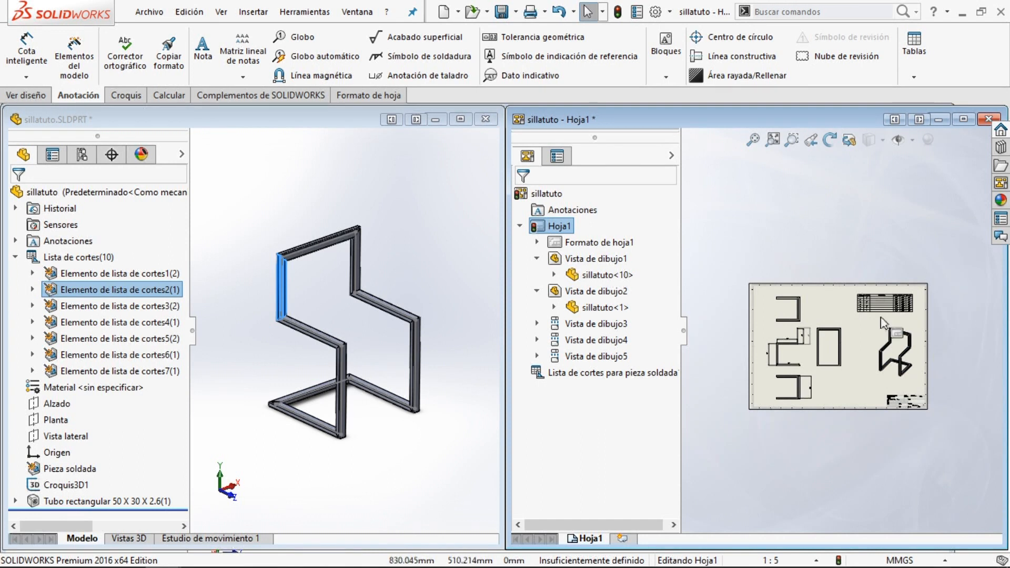
- Compare the length and angle columns of the cut list table with the dimensioned views across the sheet
{"action": "scroll", "coordinate": [875, 312], "scroll_direction": "down", "scroll_amount": 5}
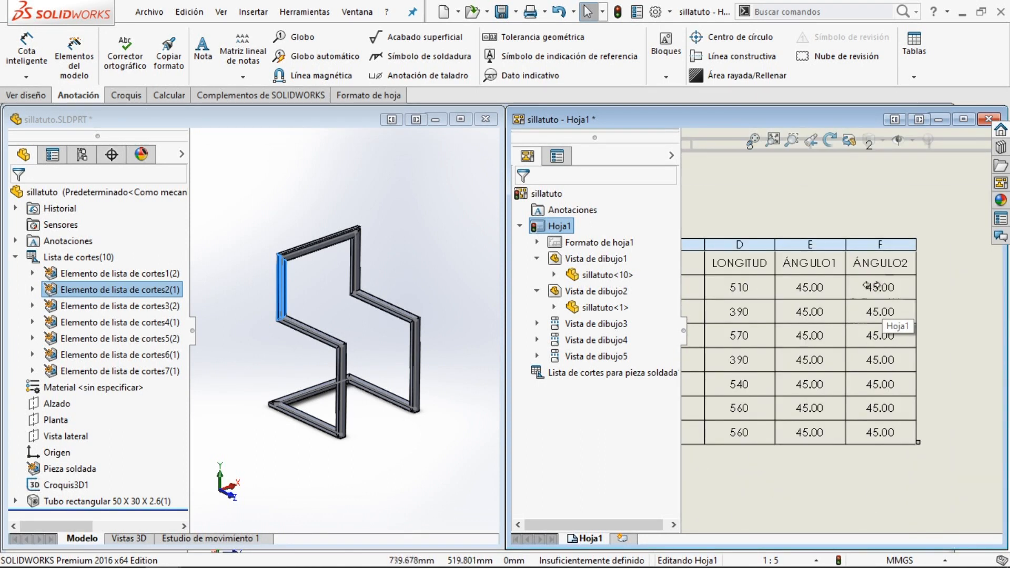
{"action": "scroll", "coordinate": [840, 331], "scroll_direction": "up", "scroll_amount": 4}
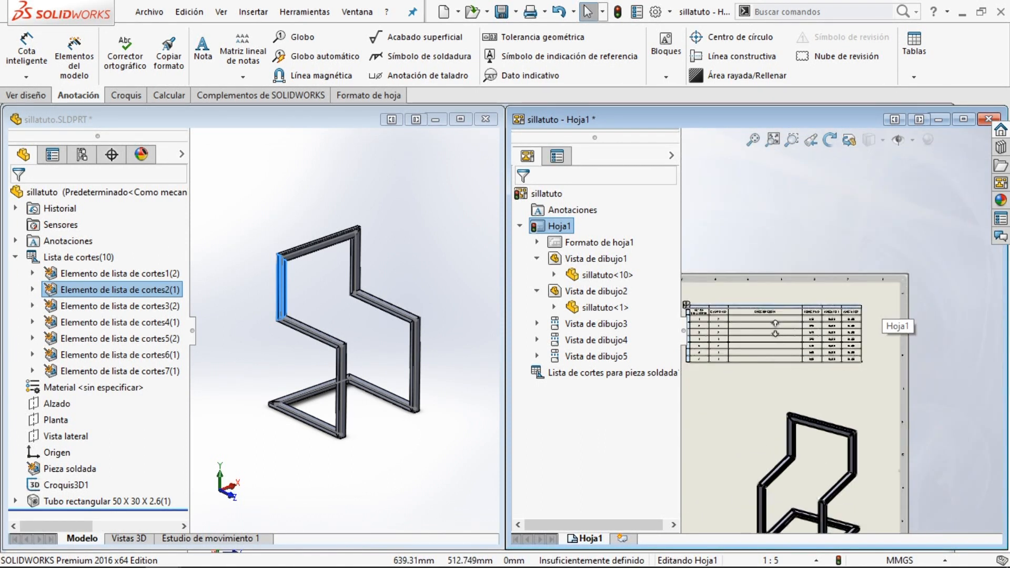
{"action": "scroll", "coordinate": [776, 328], "scroll_direction": "up", "scroll_amount": 3}
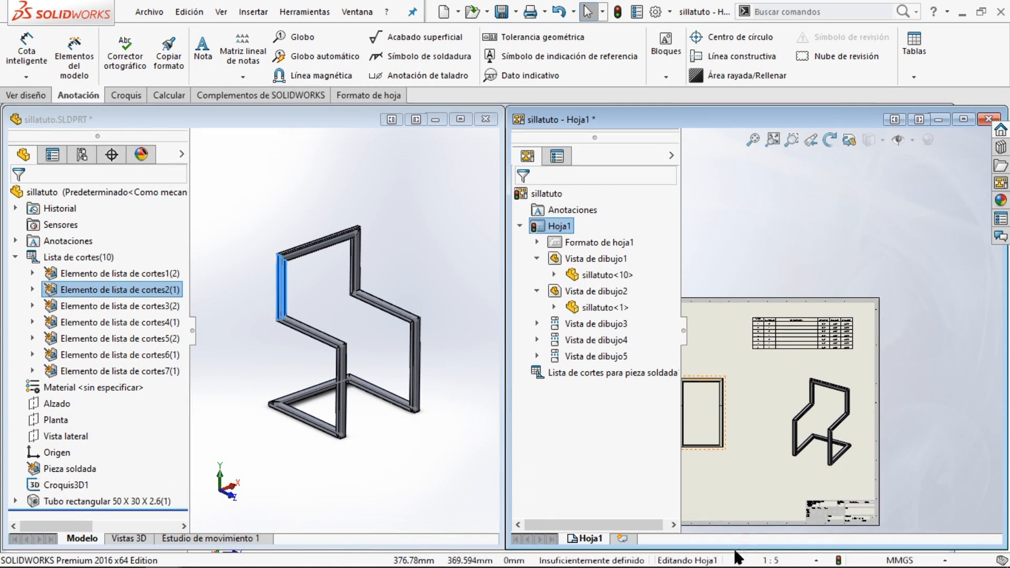
{"action": "scroll", "coordinate": [762, 428], "scroll_direction": "up", "scroll_amount": 2}
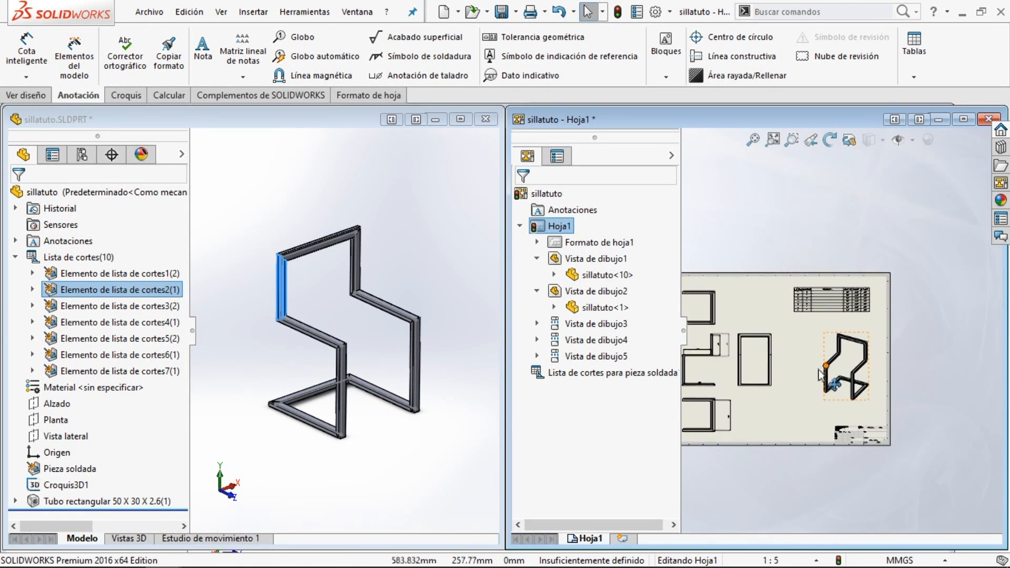
{"action": "scroll", "coordinate": [810, 369], "scroll_direction": "up", "scroll_amount": 2}
{"action": "scroll", "coordinate": [762, 350], "scroll_direction": "up", "scroll_amount": 2}
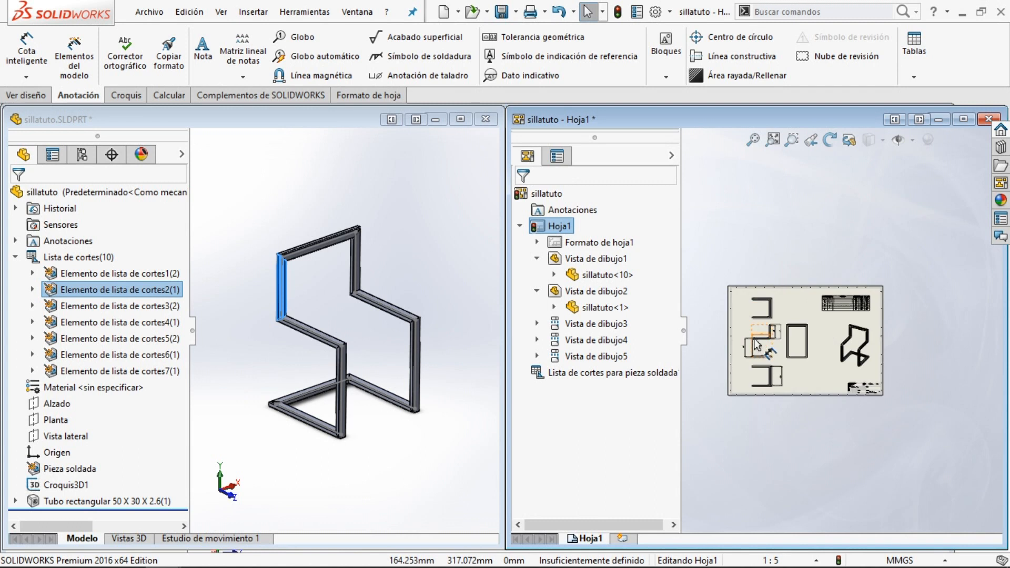
{"action": "scroll", "coordinate": [758, 345], "scroll_direction": "down", "scroll_amount": 3}
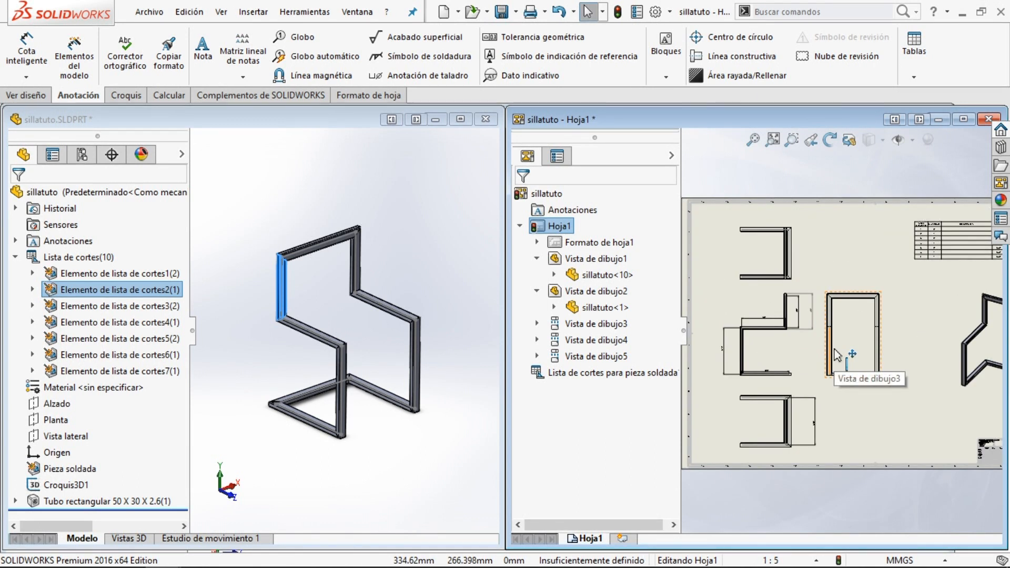
{"action": "scroll", "coordinate": [834, 346], "scroll_direction": "down", "scroll_amount": 2}
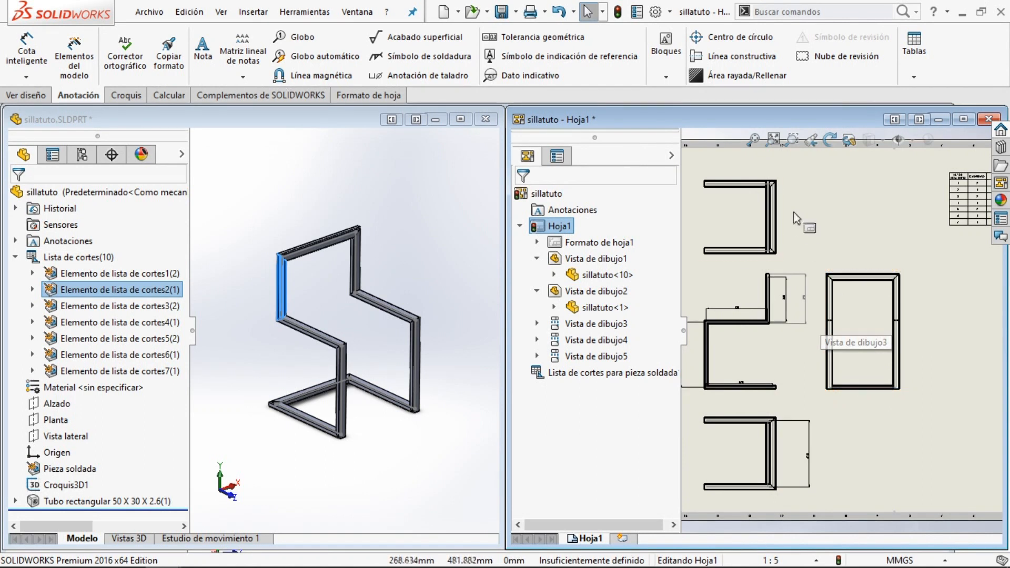
{"action": "scroll", "coordinate": [846, 281], "scroll_direction": "up", "scroll_amount": 3}
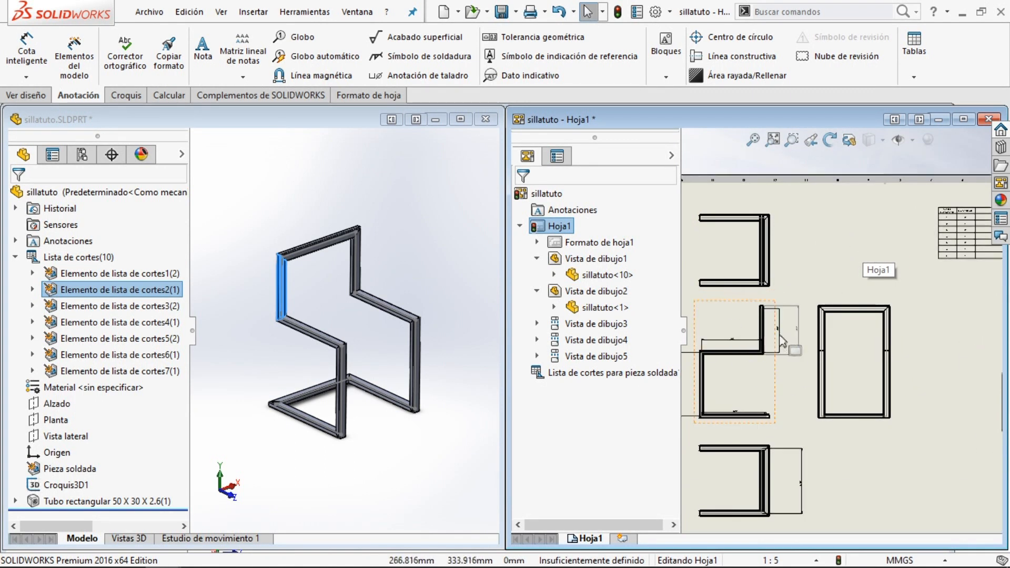
{"action": "scroll", "coordinate": [805, 310], "scroll_direction": "down", "scroll_amount": 3}
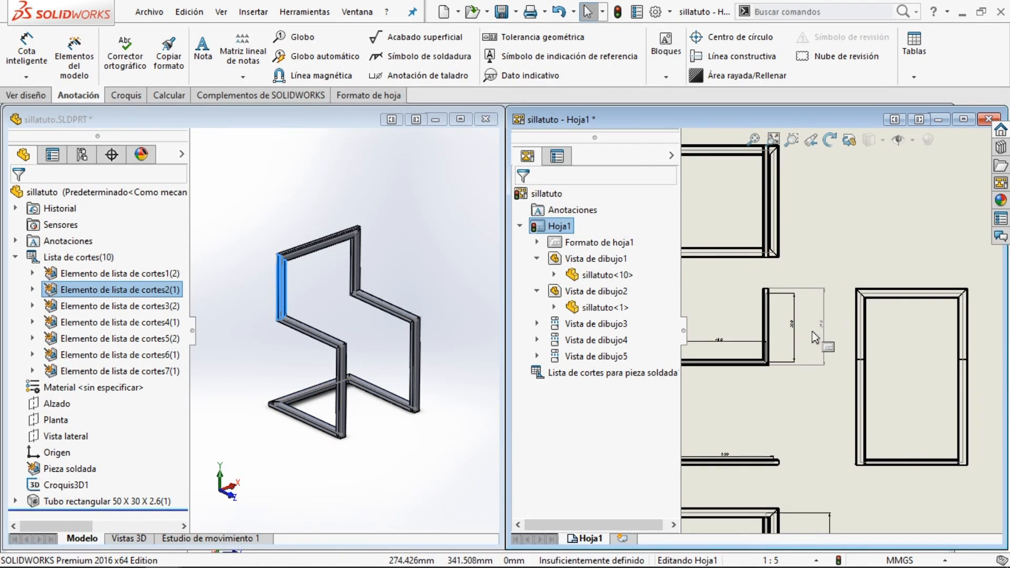
{"action": "scroll", "coordinate": [815, 336], "scroll_direction": "up", "scroll_amount": 3}
{"action": "scroll", "coordinate": [951, 330], "scroll_direction": "up", "scroll_amount": 3}
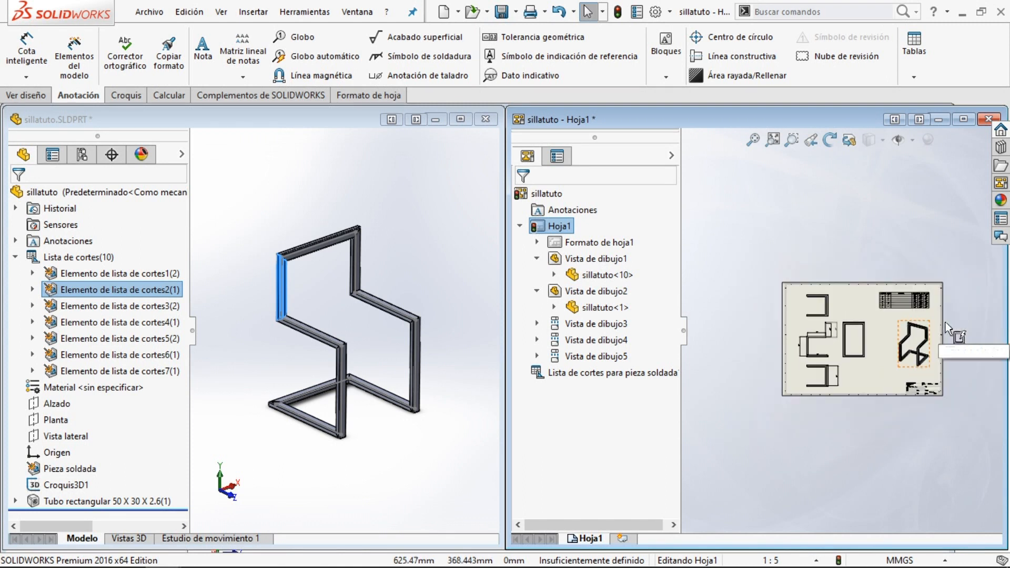
- Inspect the cut list table's rows, focusing on the DESCRIPCIÓN column between the quantity and length columns
{"action": "scroll", "coordinate": [905, 322], "scroll_direction": "down", "scroll_amount": 2}
{"action": "scroll", "coordinate": [807, 327], "scroll_direction": "down", "scroll_amount": 5}
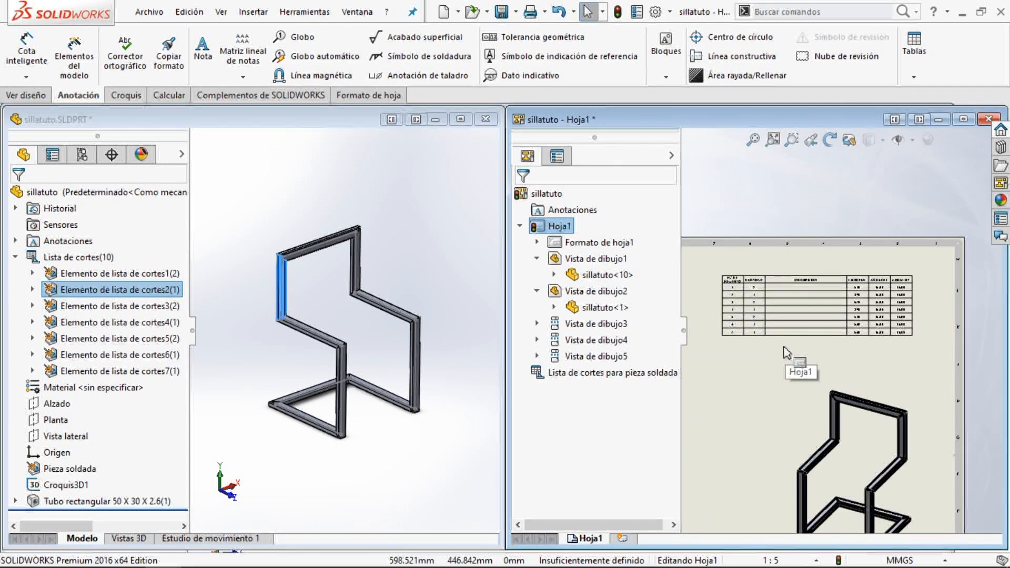
{"action": "scroll", "coordinate": [792, 305], "scroll_direction": "down", "scroll_amount": 4}
{"action": "left_click", "coordinate": [926, 293]}
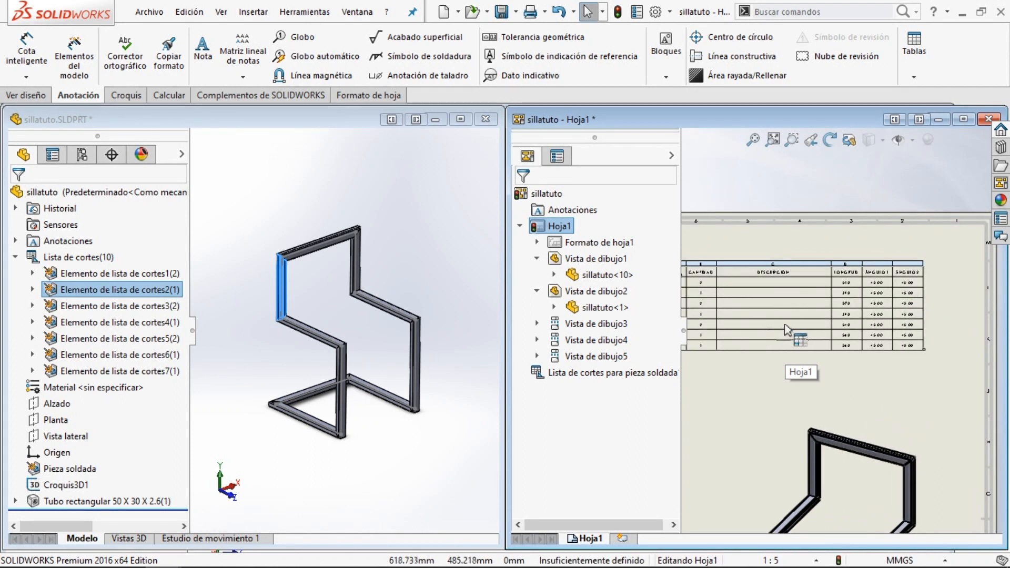
{"action": "scroll", "coordinate": [778, 310], "scroll_direction": "up", "scroll_amount": 4}
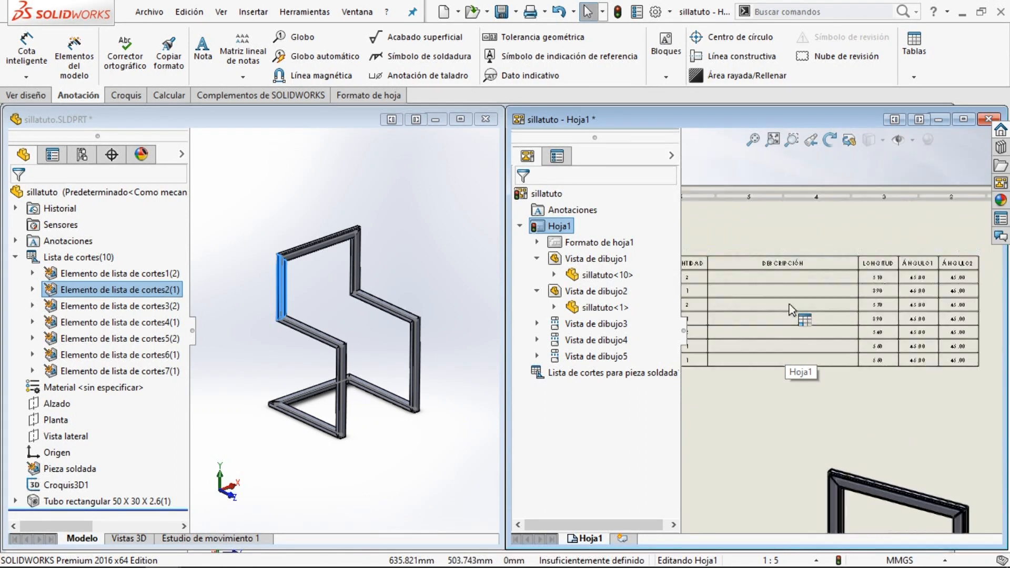
{"action": "scroll", "coordinate": [800, 316], "scroll_direction": "down", "scroll_amount": 4}
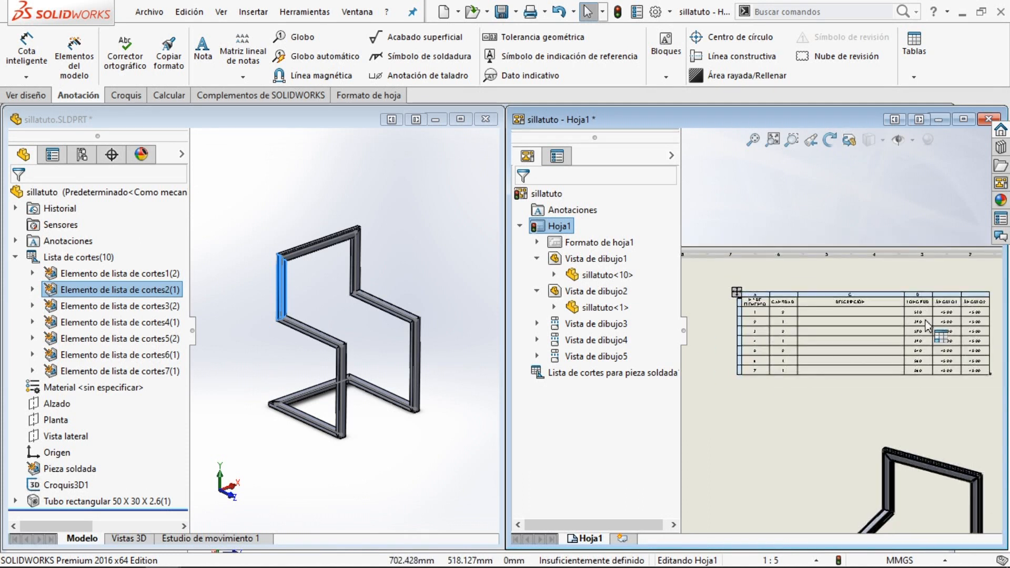
{"action": "scroll", "coordinate": [845, 324], "scroll_direction": "down", "scroll_amount": 1}
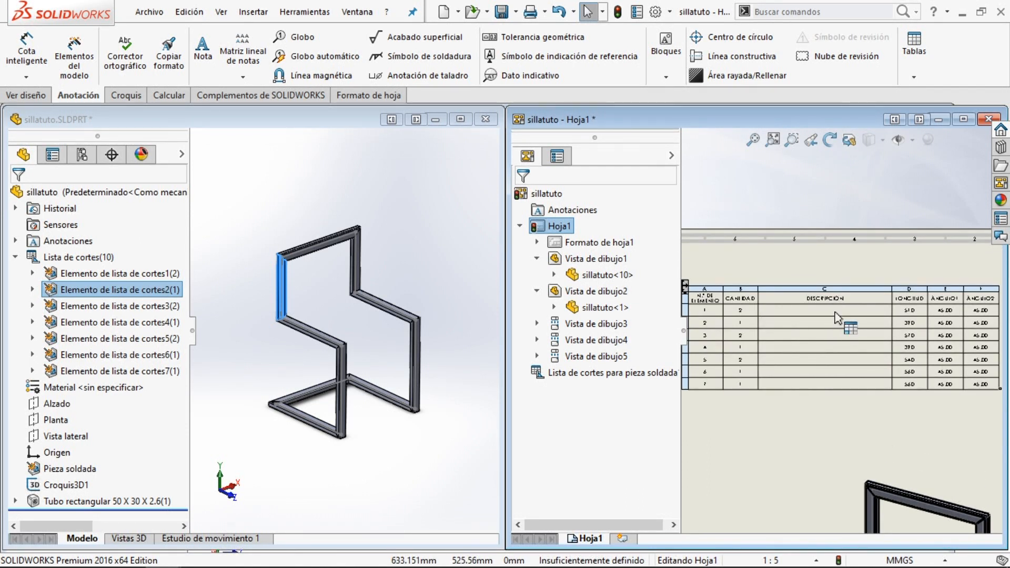
{"action": "scroll", "coordinate": [832, 316], "scroll_direction": "down", "scroll_amount": 4}
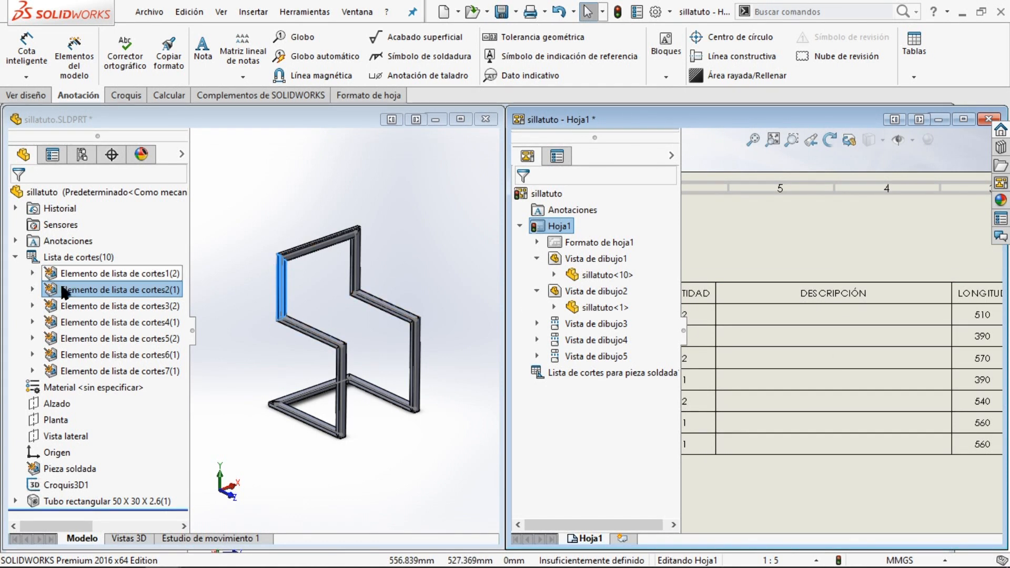
- Collapse the part's cut list and open the rectangular tube structural member 50 X 30 X 2.6 for editing
{"action": "left_click", "coordinate": [15, 256]}
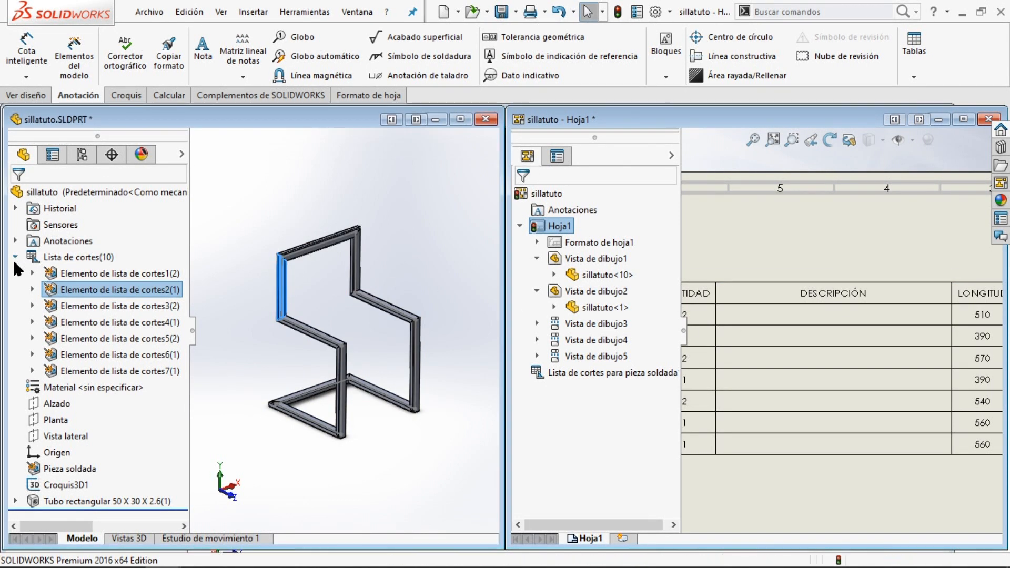
{"action": "left_click", "coordinate": [77, 389]}
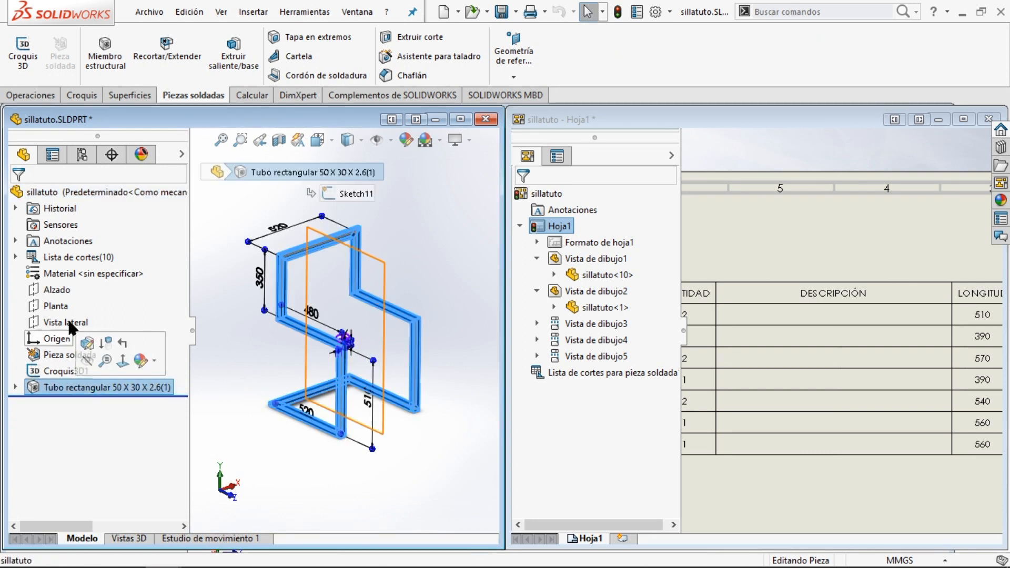
{"action": "left_click", "coordinate": [79, 337]}
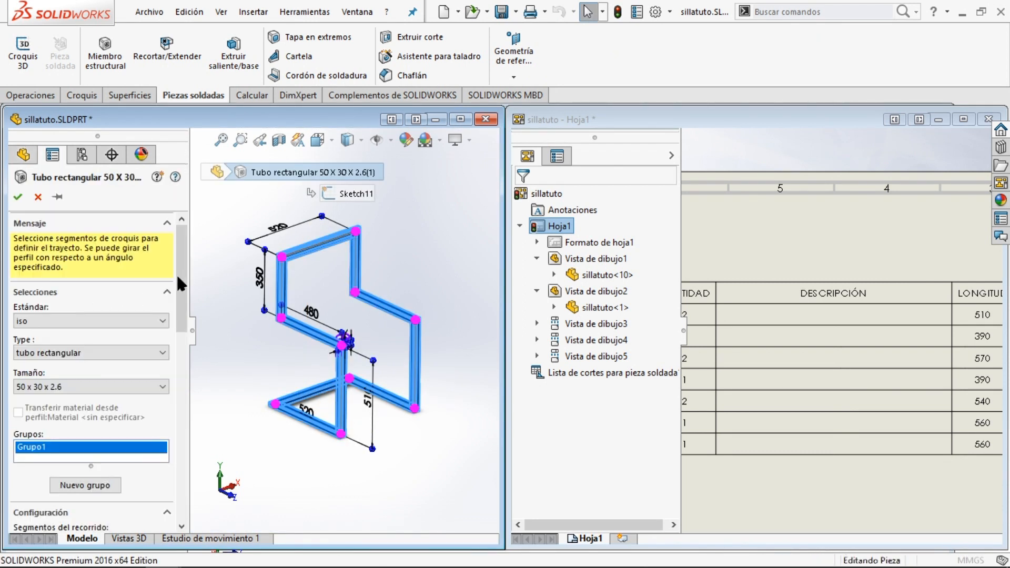
- Try the Perfils standard and then the Unistrut standard with type Unistrut for the frame's profile, checking for available sizes
{"action": "scroll", "coordinate": [182, 266], "scroll_direction": "down", "scroll_amount": 1}
{"action": "left_click", "coordinate": [152, 277]}
{"action": "left_click", "coordinate": [130, 309]}
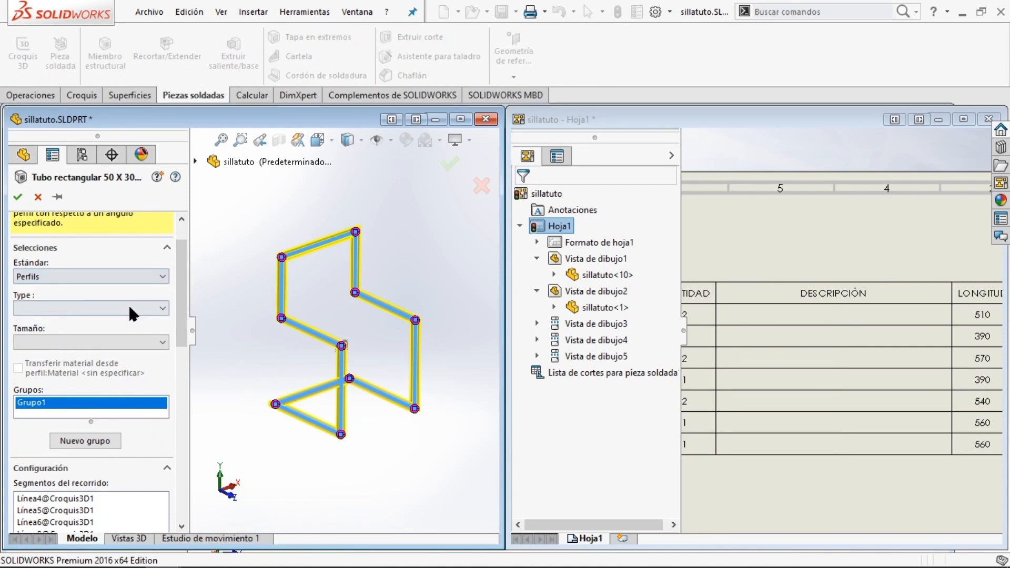
{"action": "left_click", "coordinate": [159, 275]}
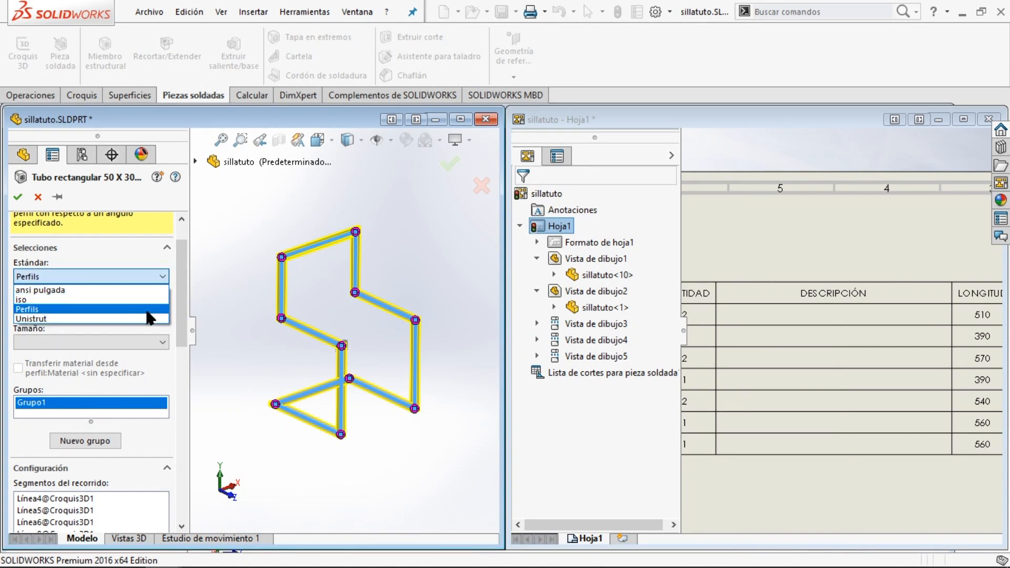
{"action": "left_click", "coordinate": [143, 311]}
{"action": "left_click", "coordinate": [149, 307]}
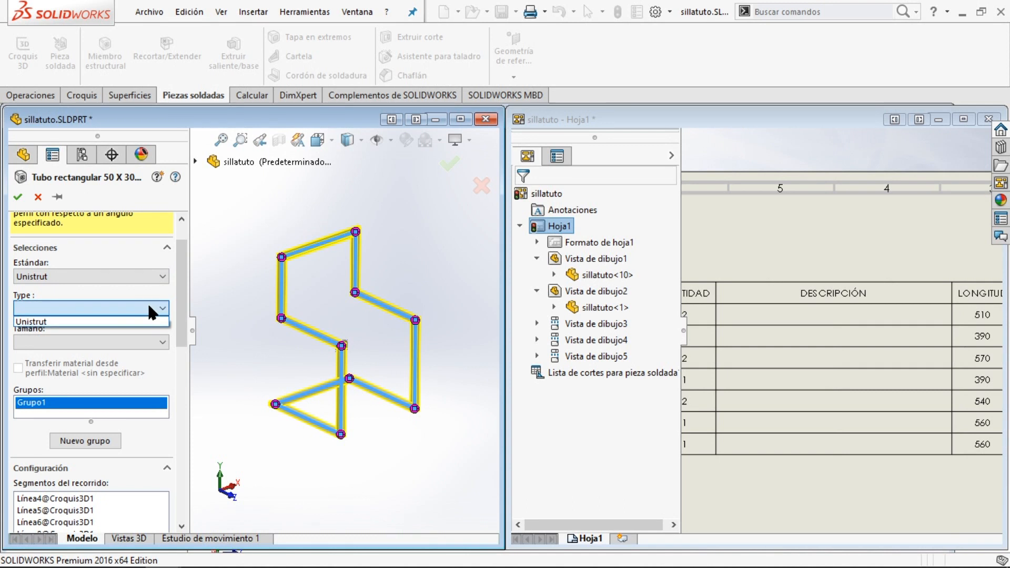
{"action": "left_click", "coordinate": [143, 316]}
{"action": "left_click", "coordinate": [154, 342]}
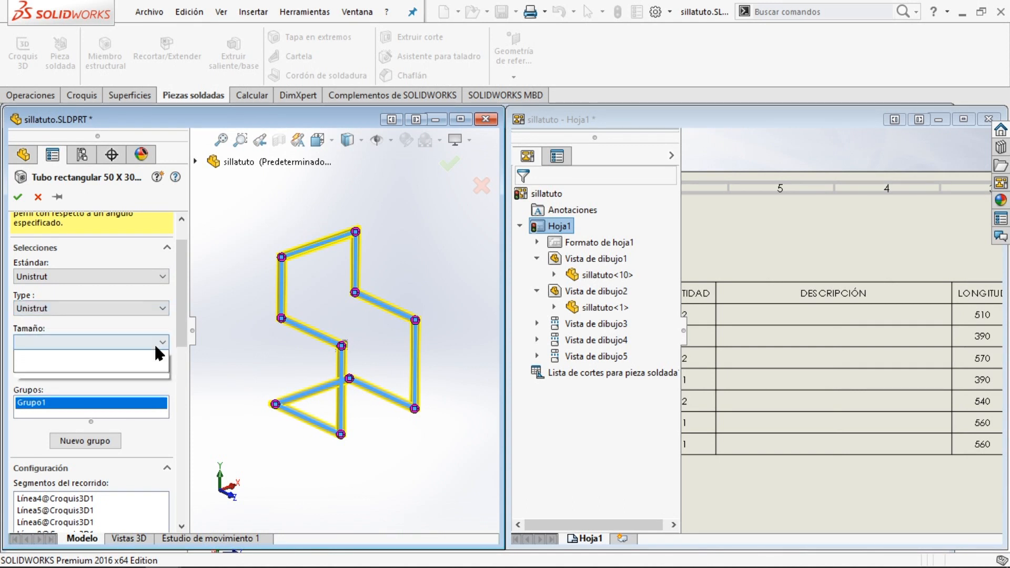
{"action": "left_click", "coordinate": [155, 339]}
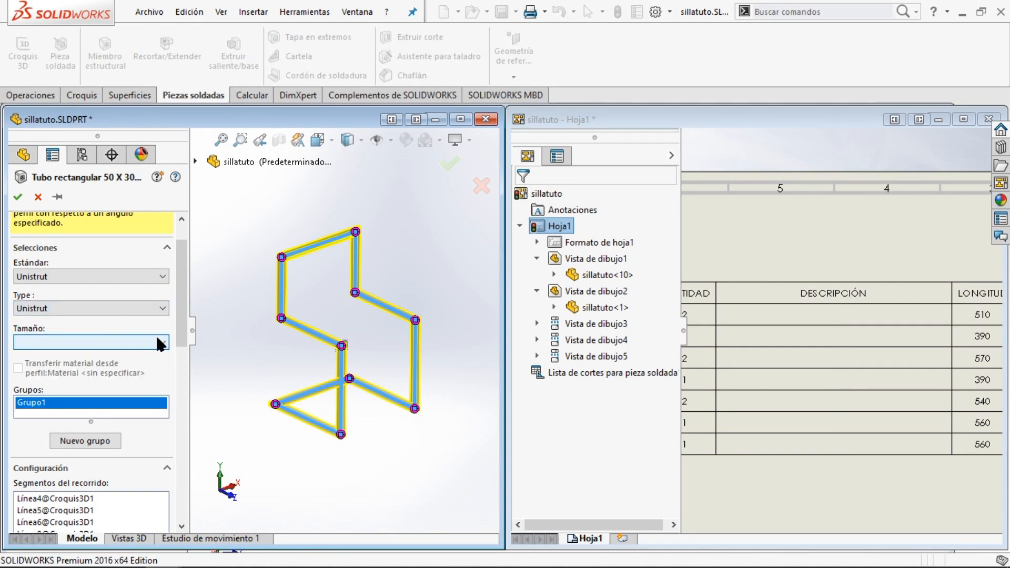
- Set the structural member's profile to the iso standard, type tubo rectangular, size 50 x 30 x 2.6
{"action": "left_click", "coordinate": [163, 272]}
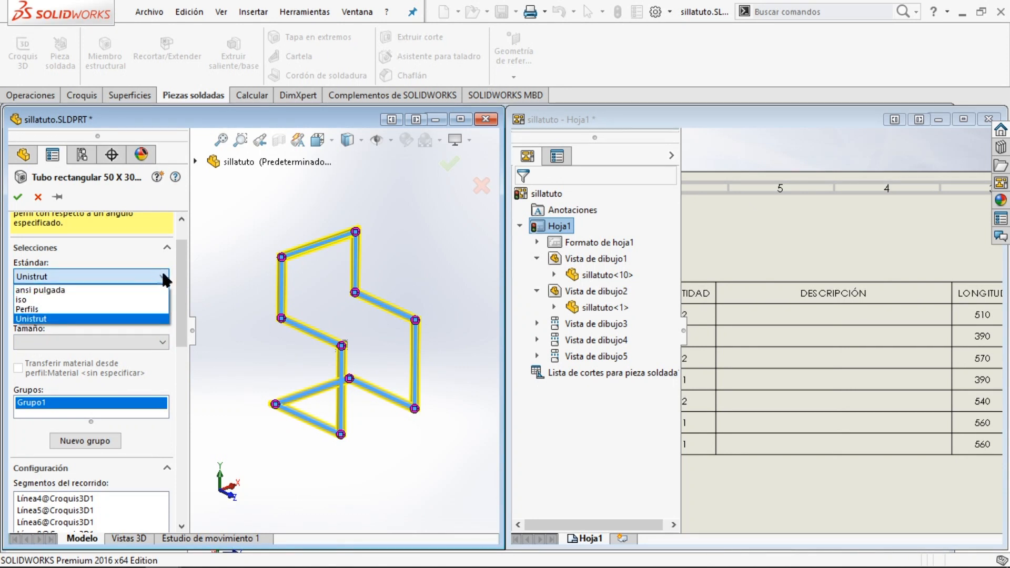
{"action": "left_click", "coordinate": [149, 299]}
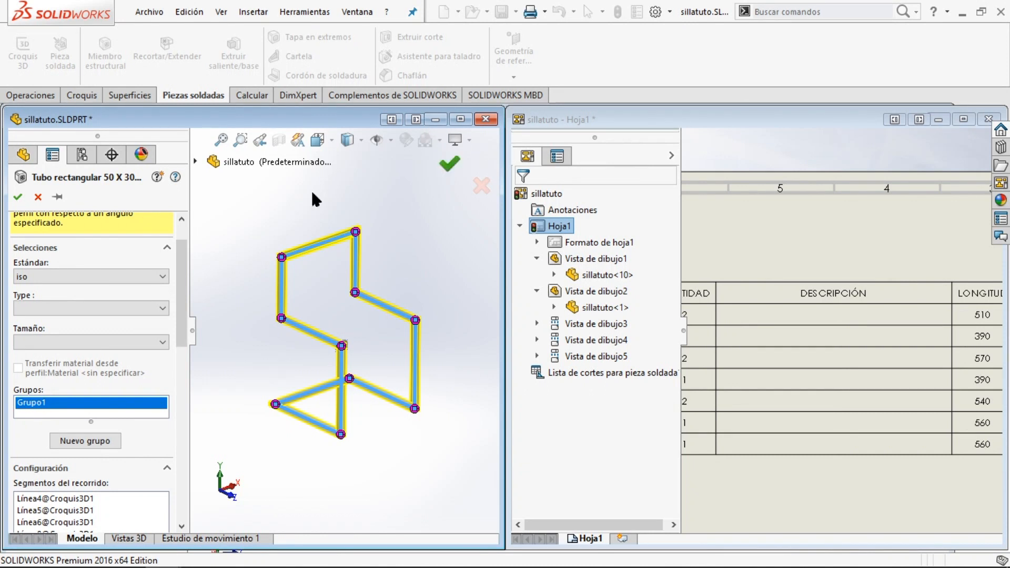
{"action": "left_click", "coordinate": [18, 198]}
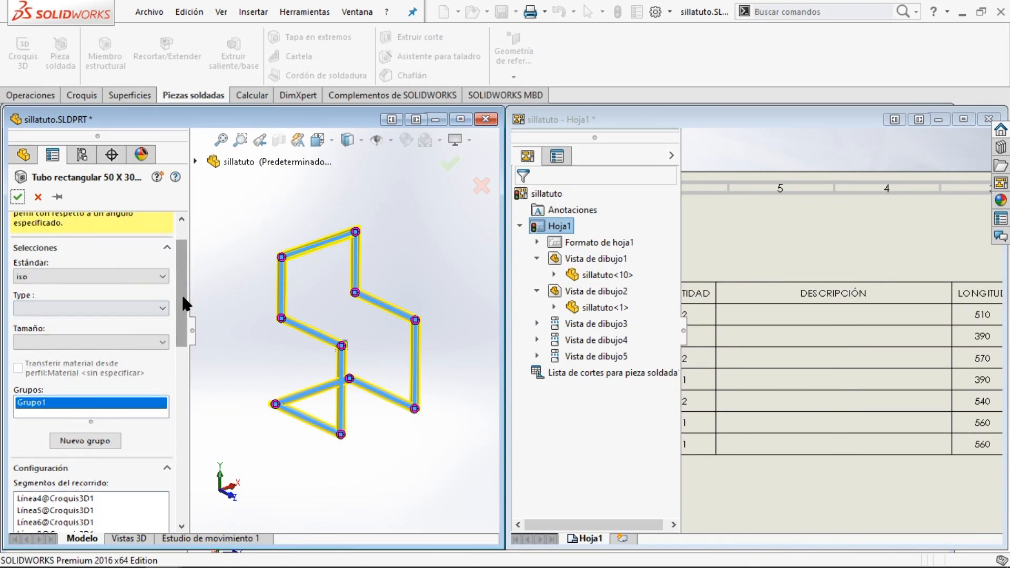
{"action": "scroll", "coordinate": [153, 311], "scroll_direction": "up", "scroll_amount": 1}
{"action": "left_click", "coordinate": [154, 316]}
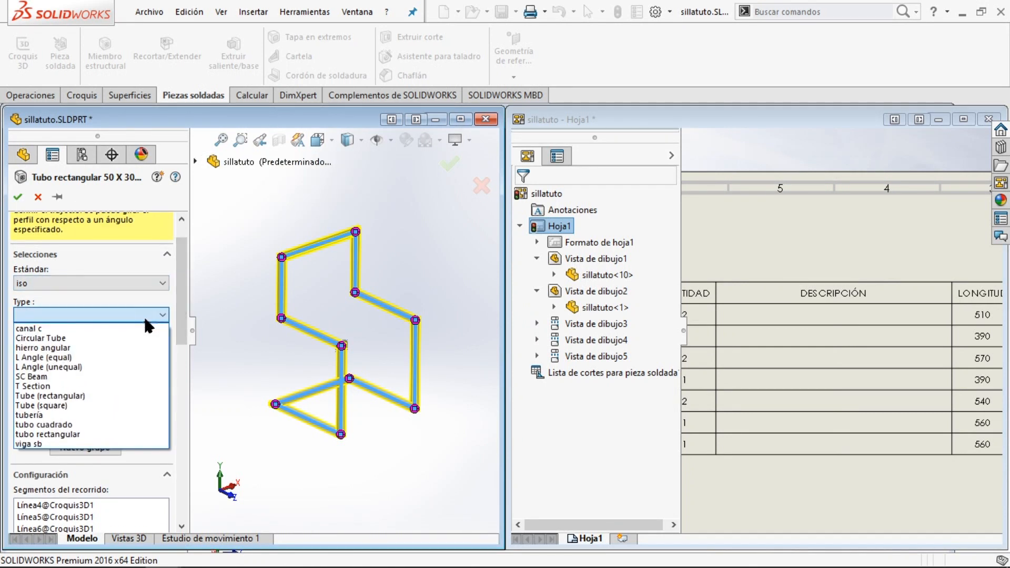
{"action": "left_click", "coordinate": [123, 435]}
{"action": "left_click", "coordinate": [123, 348]}
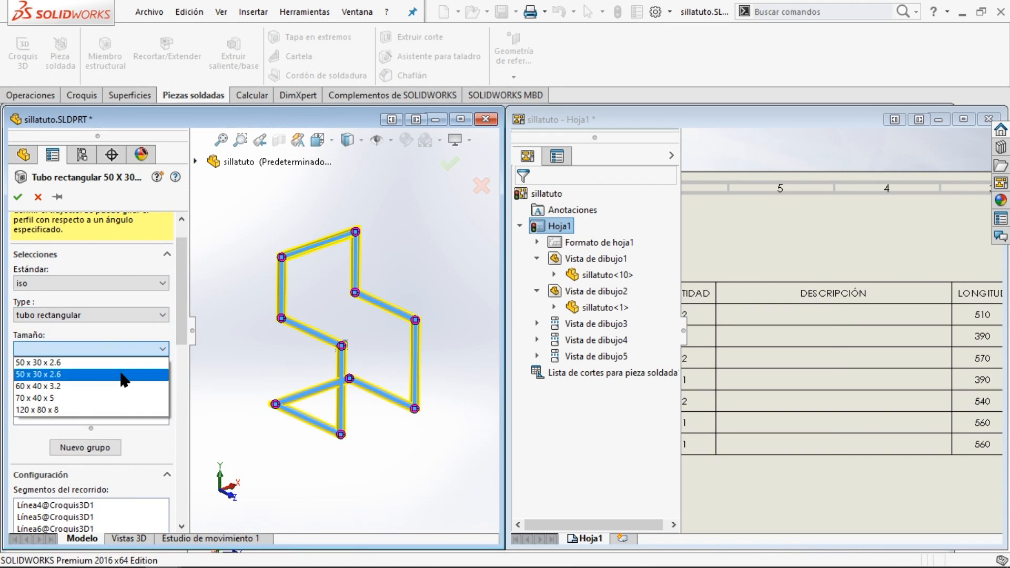
{"action": "left_click", "coordinate": [121, 374]}
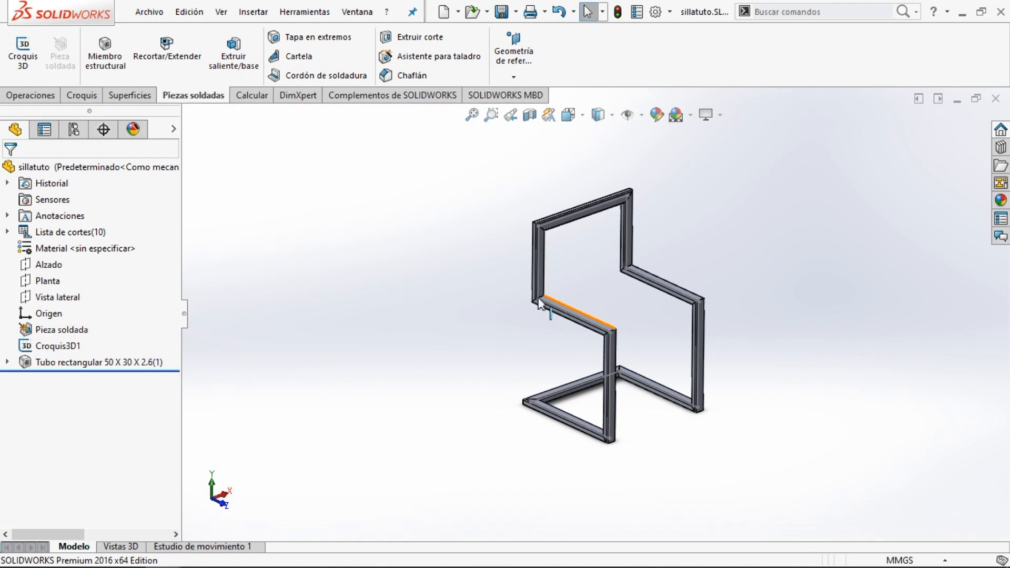
- Examine the rectangular tube chair frame and its corner joints in the part from several angles and distances
{"action": "scroll", "coordinate": [608, 293], "scroll_direction": "down", "scroll_amount": 4}
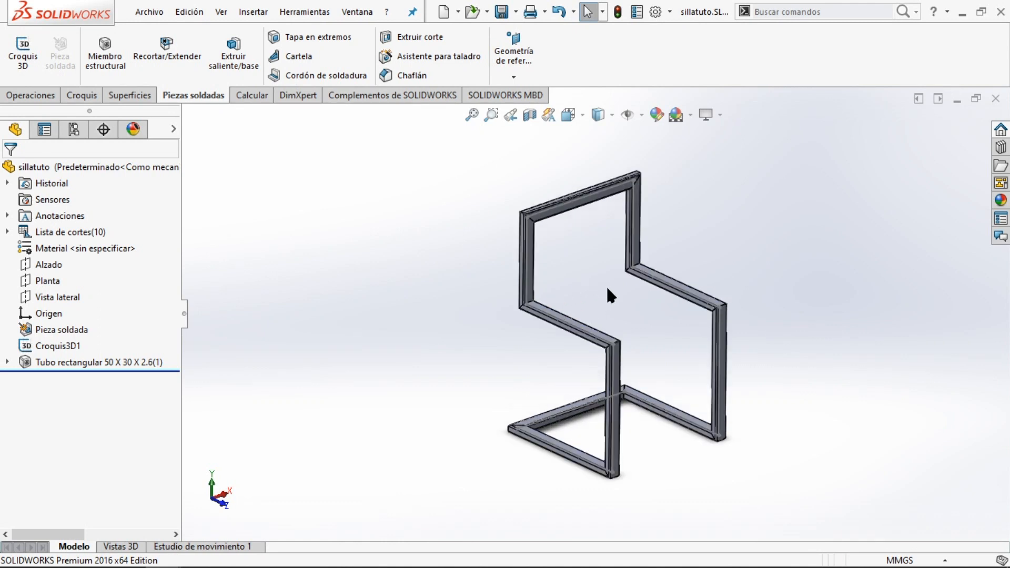
{"action": "scroll", "coordinate": [683, 354], "scroll_direction": "up", "scroll_amount": 2}
{"action": "scroll", "coordinate": [641, 364], "scroll_direction": "down", "scroll_amount": 1}
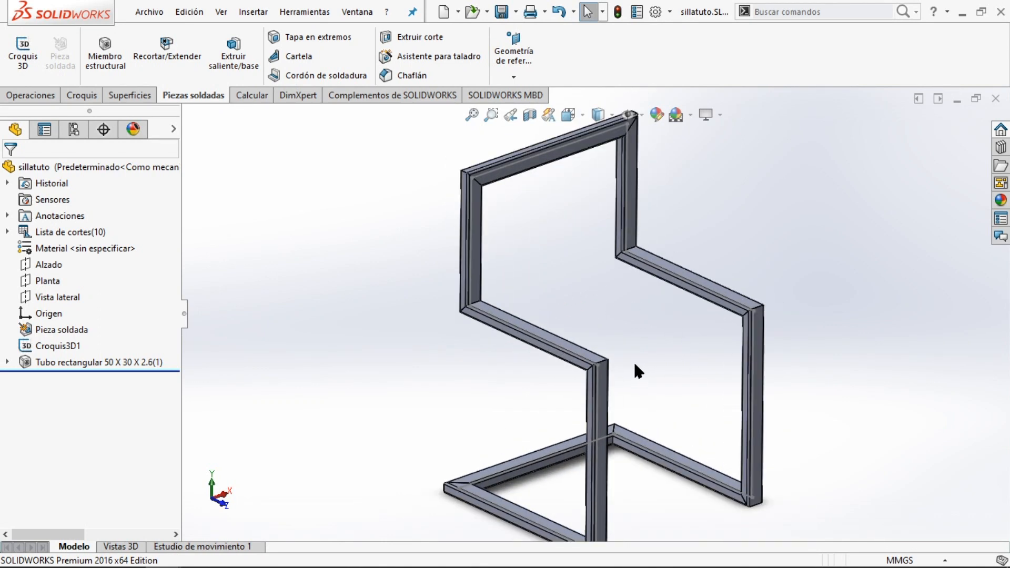
{"action": "scroll", "coordinate": [633, 359], "scroll_direction": "up", "scroll_amount": 1}
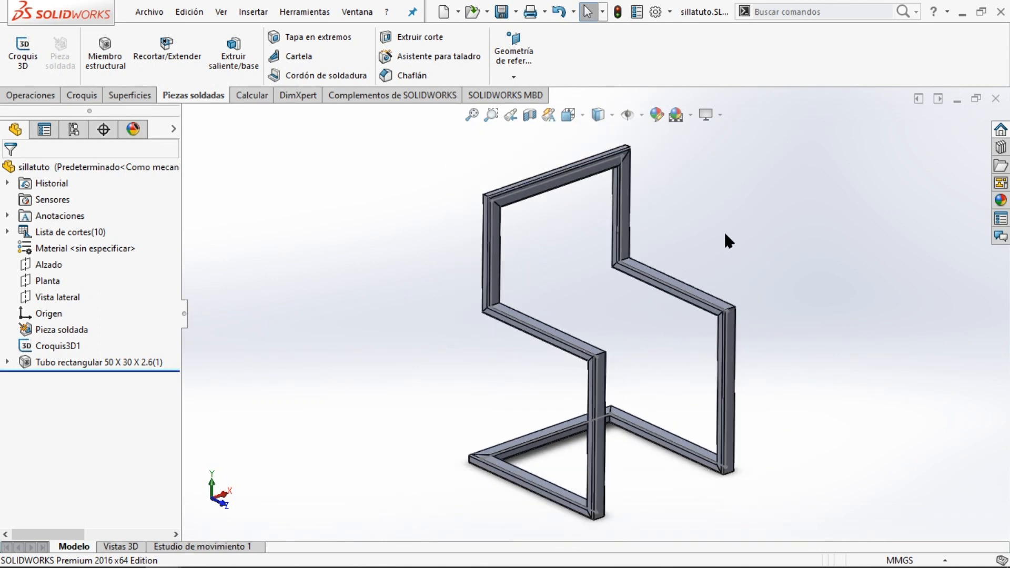
{"action": "middle_click_drag", "start_coordinate": [601, 427], "coordinate": [562, 353]}
{"action": "key", "text": "alt"}
{"action": "middle_click_drag", "start_coordinate": [642, 345], "coordinate": [621, 345], "text": "ctrl"}
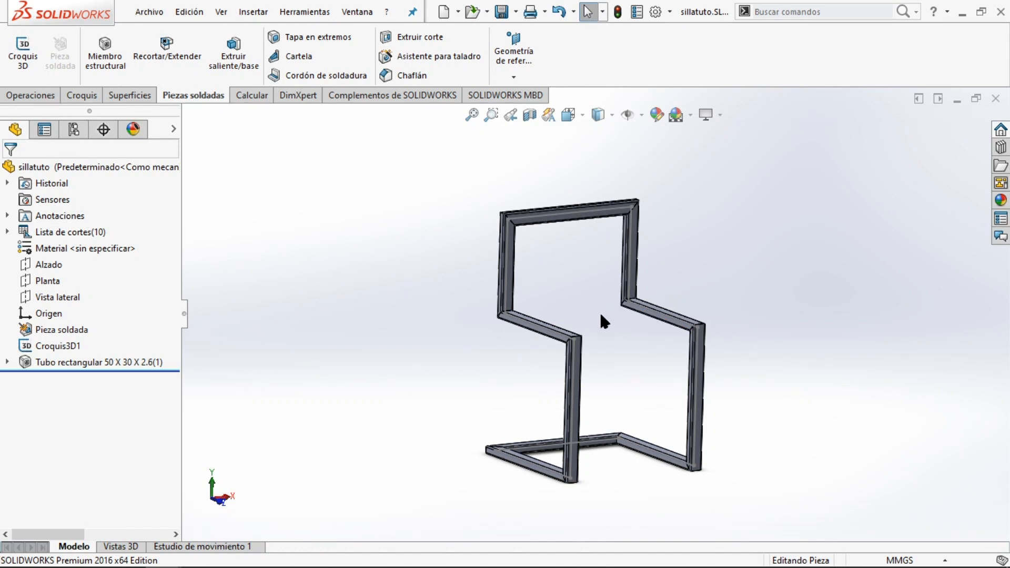
{"action": "scroll", "coordinate": [600, 317], "scroll_direction": "down", "scroll_amount": 2}
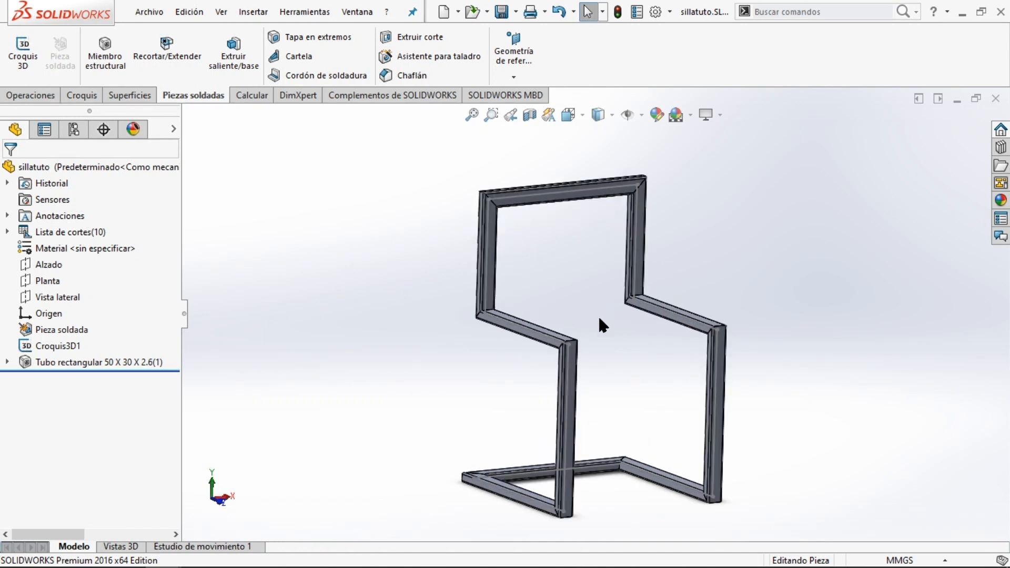
{"action": "left_click", "coordinate": [33, 96]}
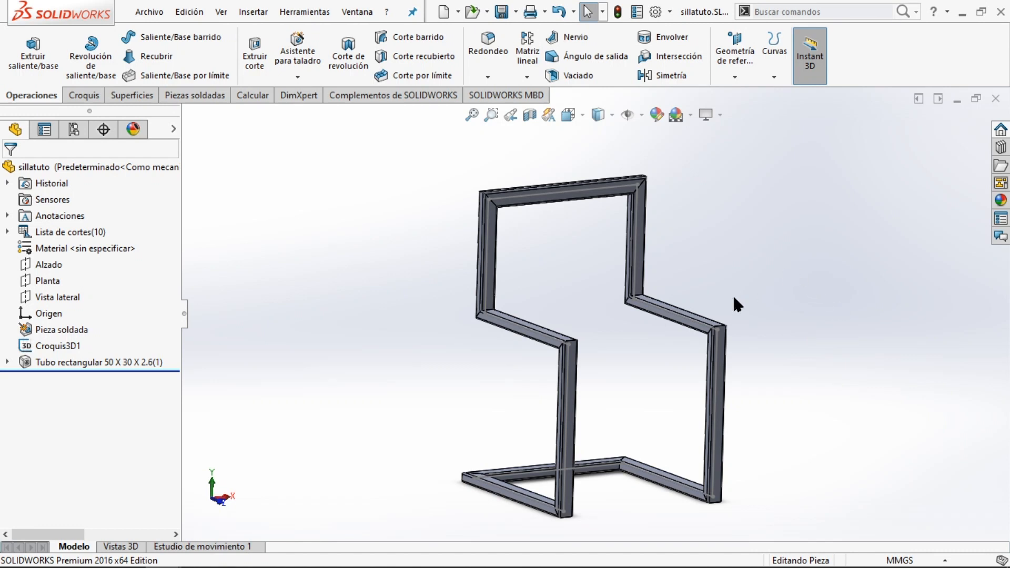
- Return to the drawing sheet and review its dimensioned views, the isometric chair view and the cut list table
{"action": "left_click", "coordinate": [955, 98]}
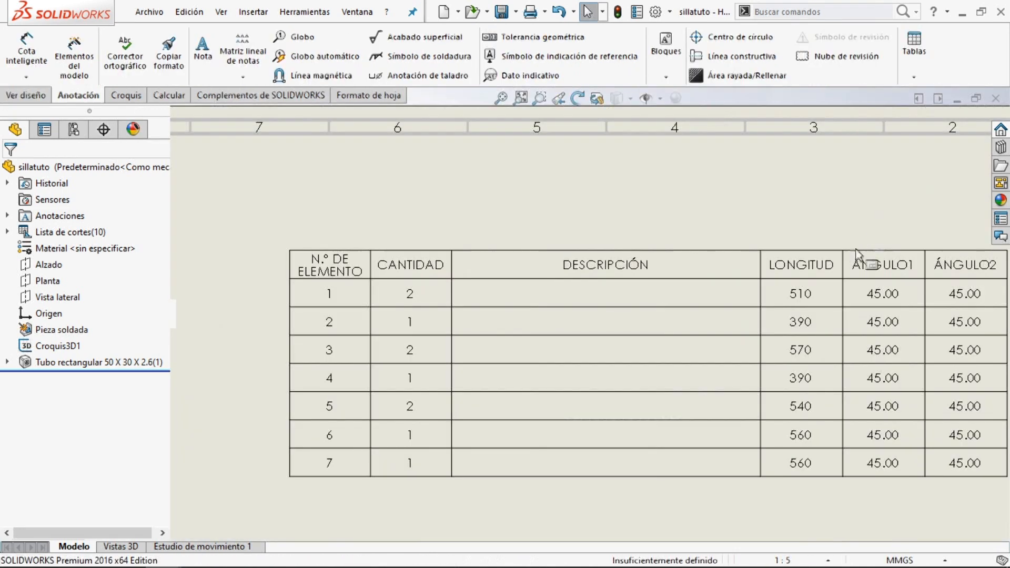
{"action": "scroll", "coordinate": [554, 389], "scroll_direction": "up", "scroll_amount": 5}
{"action": "scroll", "coordinate": [556, 392], "scroll_direction": "up", "scroll_amount": 3}
{"action": "scroll", "coordinate": [415, 466], "scroll_direction": "up", "scroll_amount": 4}
{"action": "scroll", "coordinate": [715, 429], "scroll_direction": "down", "scroll_amount": 3}
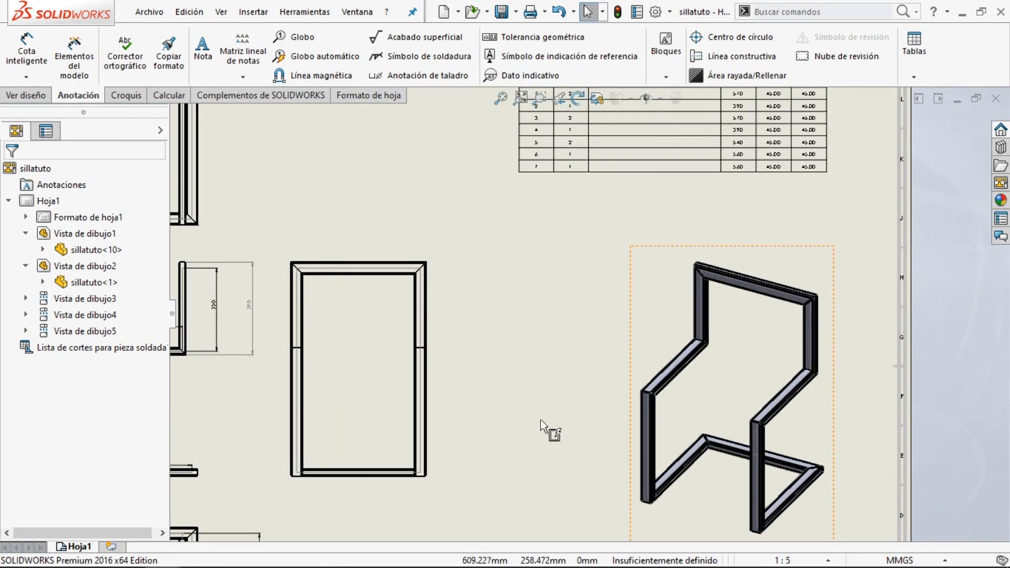
{"action": "scroll", "coordinate": [540, 424], "scroll_direction": "up", "scroll_amount": 6}
{"action": "scroll", "coordinate": [491, 435], "scroll_direction": "down", "scroll_amount": 2}
{"action": "scroll", "coordinate": [703, 289], "scroll_direction": "down", "scroll_amount": 2}
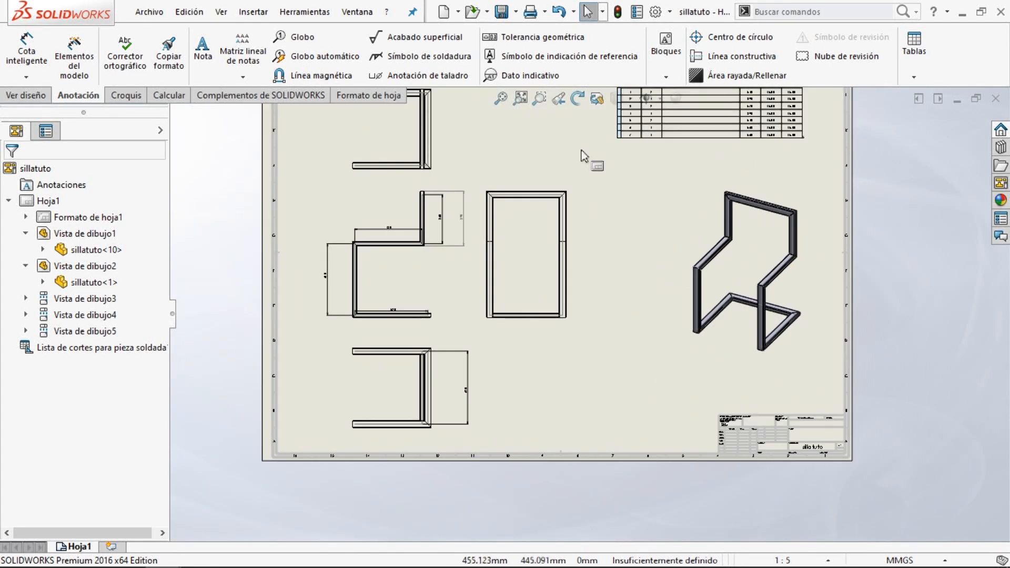
{"action": "scroll", "coordinate": [635, 193], "scroll_direction": "up", "scroll_amount": 4}
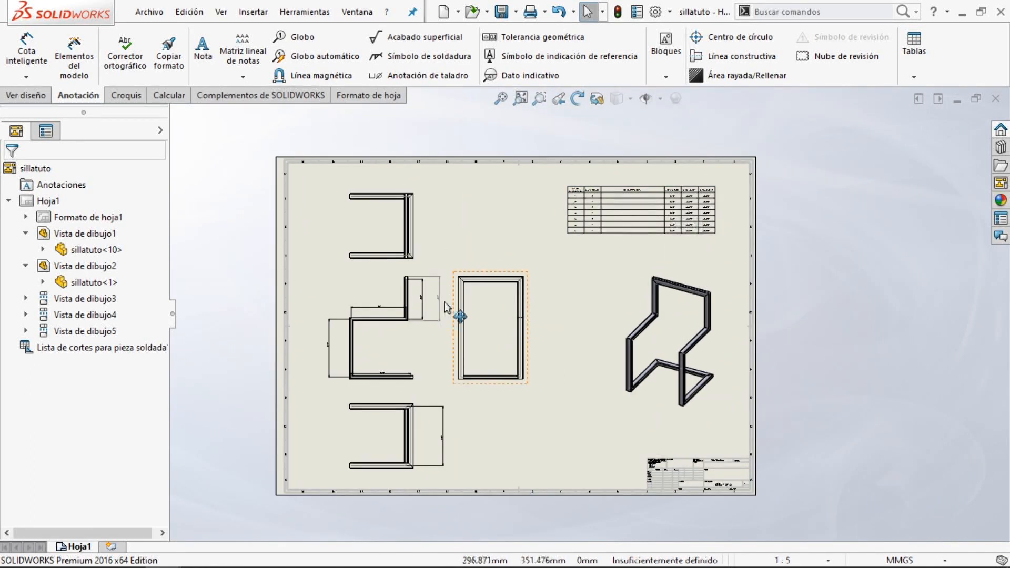
{"action": "scroll", "coordinate": [488, 388], "scroll_direction": "down", "scroll_amount": 2}
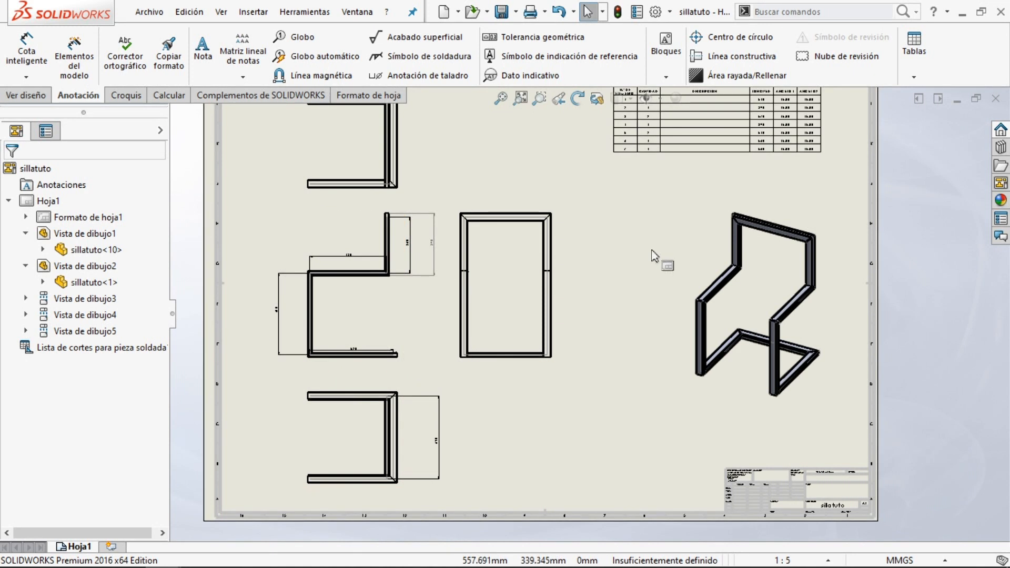
{"action": "scroll", "coordinate": [816, 277], "scroll_direction": "down", "scroll_amount": 4}
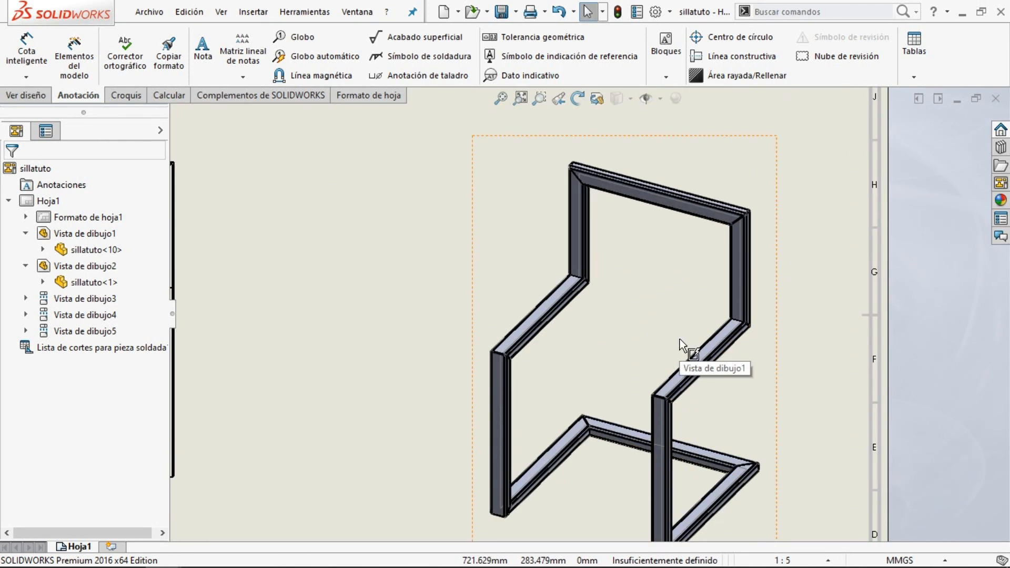
{"action": "scroll", "coordinate": [682, 345], "scroll_direction": "up", "scroll_amount": 5}
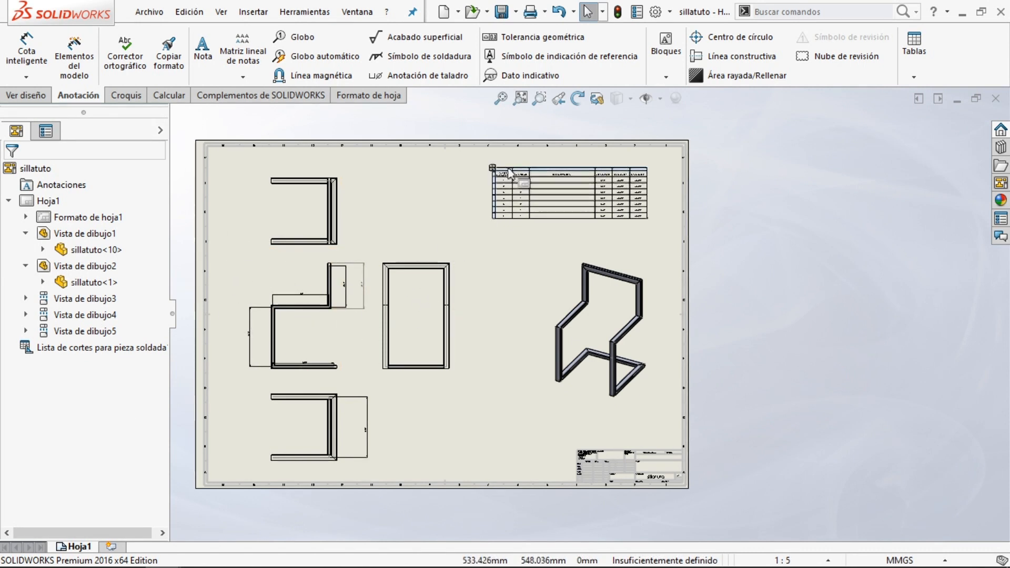
{"action": "scroll", "coordinate": [510, 173], "scroll_direction": "down", "scroll_amount": 6}
{"action": "left_click", "coordinate": [526, 247]}
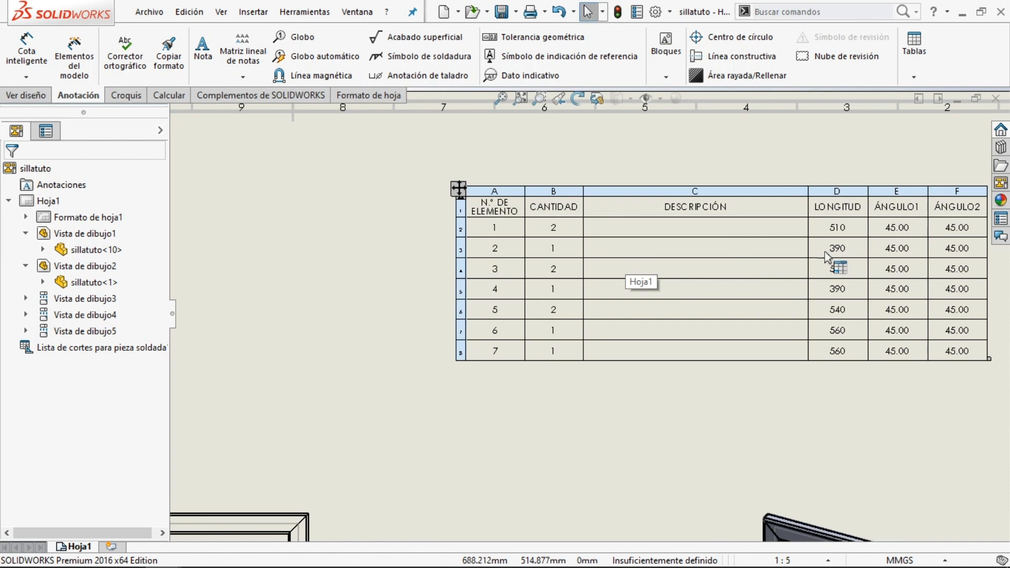
{"action": "scroll", "coordinate": [672, 311], "scroll_direction": "up", "scroll_amount": 4}
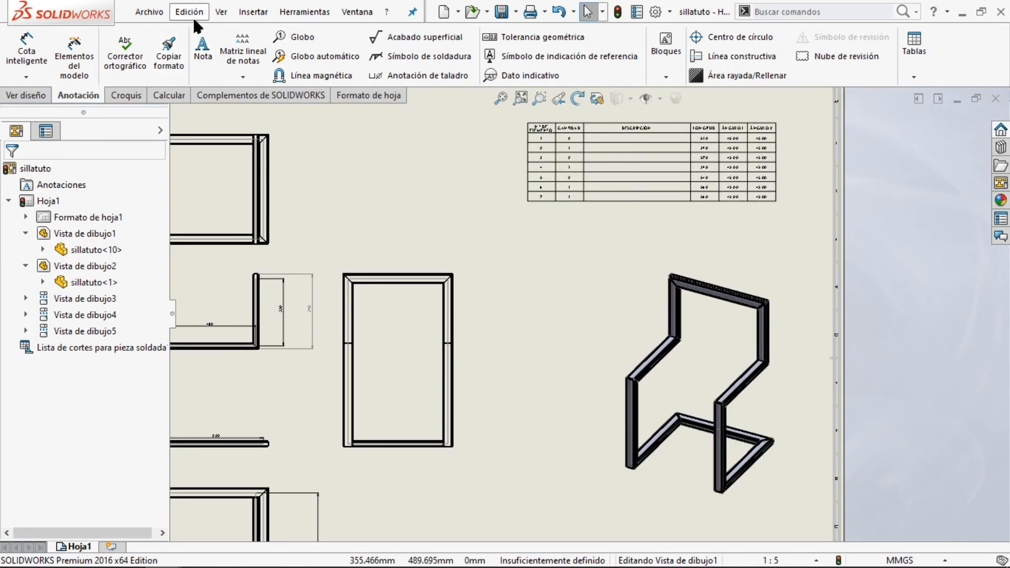
- Attach a circular item-number balloon to the vertical backrest tube nearest the cut list side's outer corner in the isometric view
{"action": "left_click", "coordinate": [291, 38]}
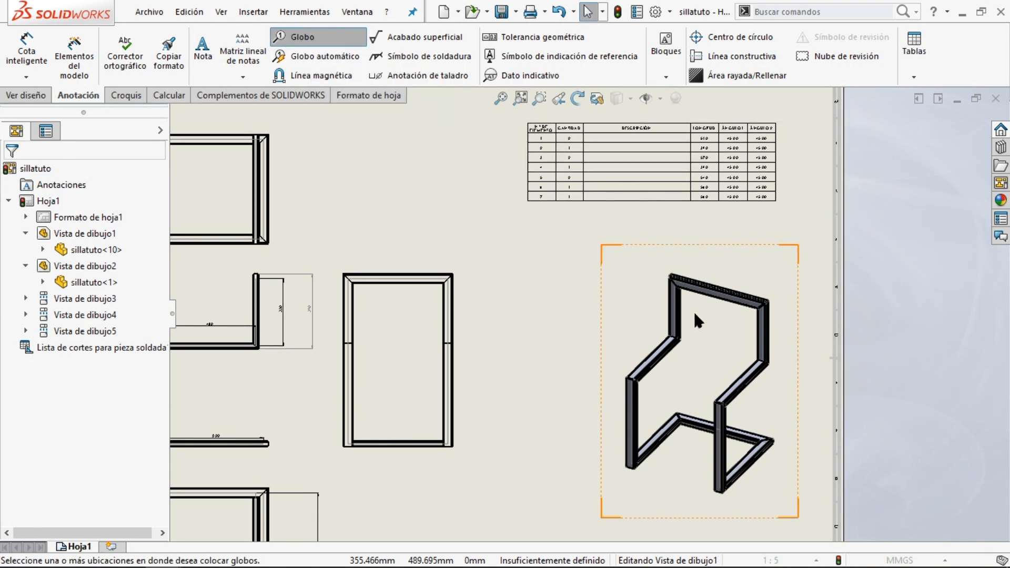
{"action": "scroll", "coordinate": [684, 316], "scroll_direction": "down", "scroll_amount": 5}
{"action": "scroll", "coordinate": [658, 302], "scroll_direction": "down", "scroll_amount": 2}
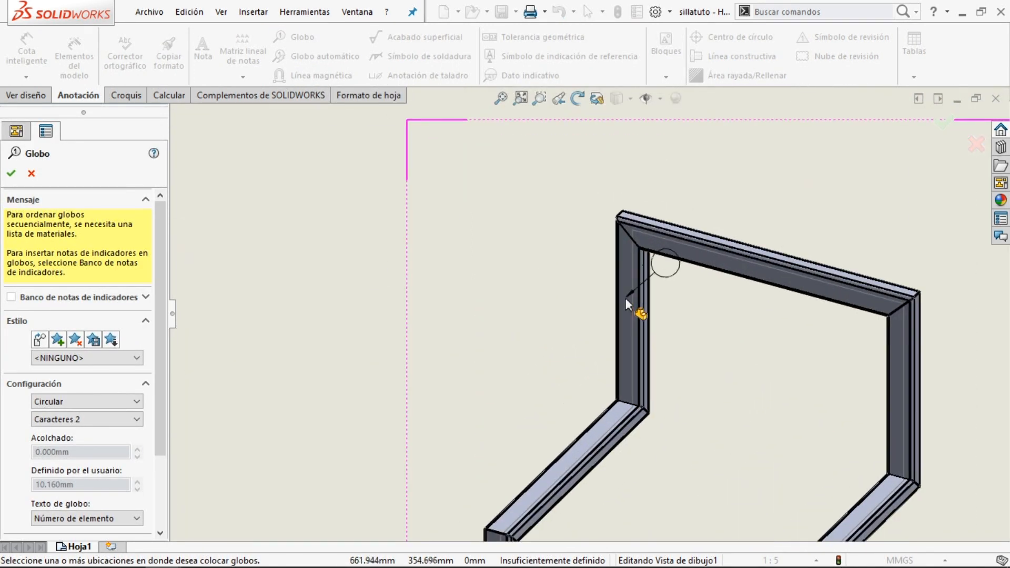
{"action": "left_click", "coordinate": [625, 298]}
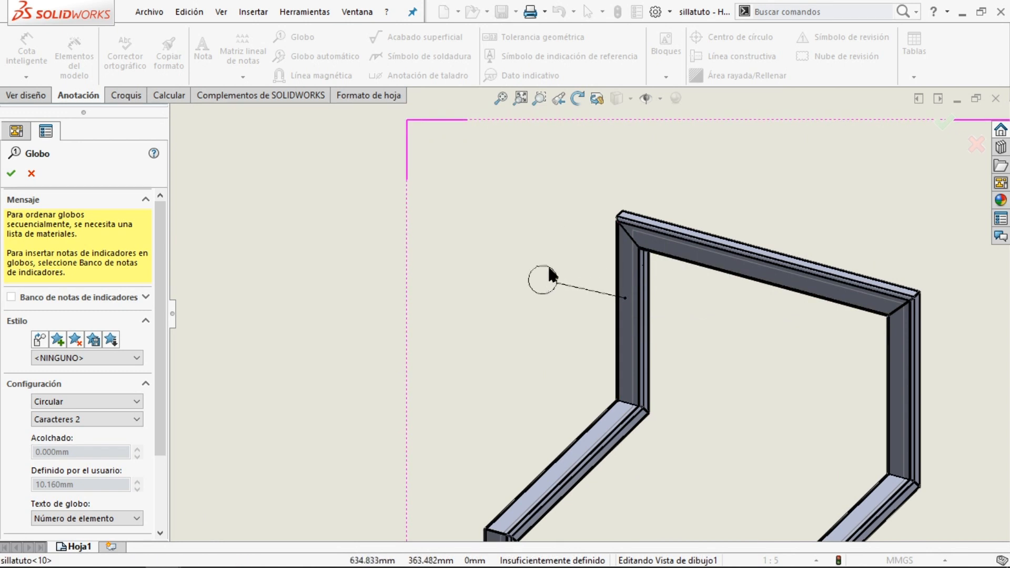
{"action": "left_click", "coordinate": [547, 211]}
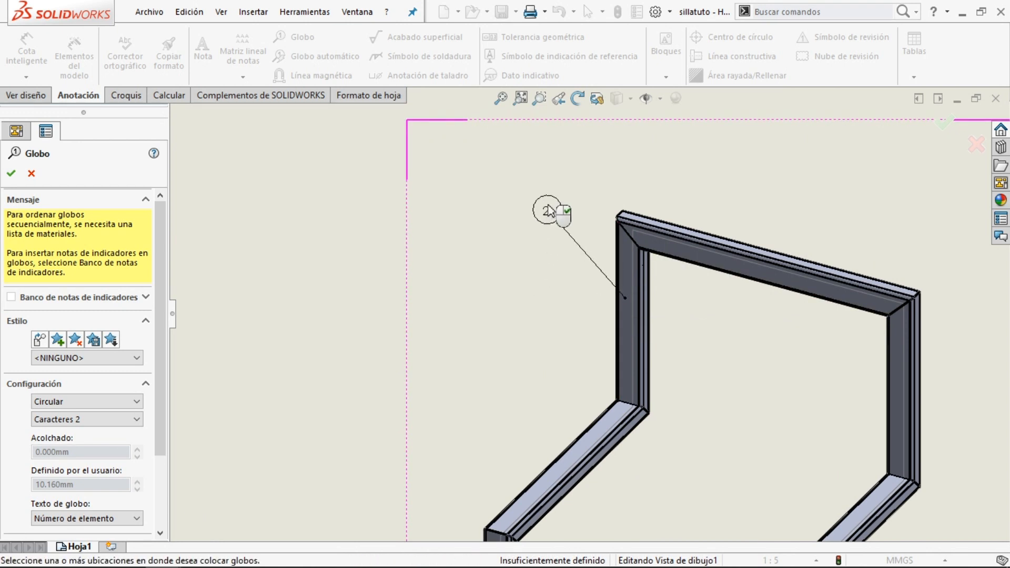
{"action": "scroll", "coordinate": [658, 210], "scroll_direction": "up", "scroll_amount": 3}
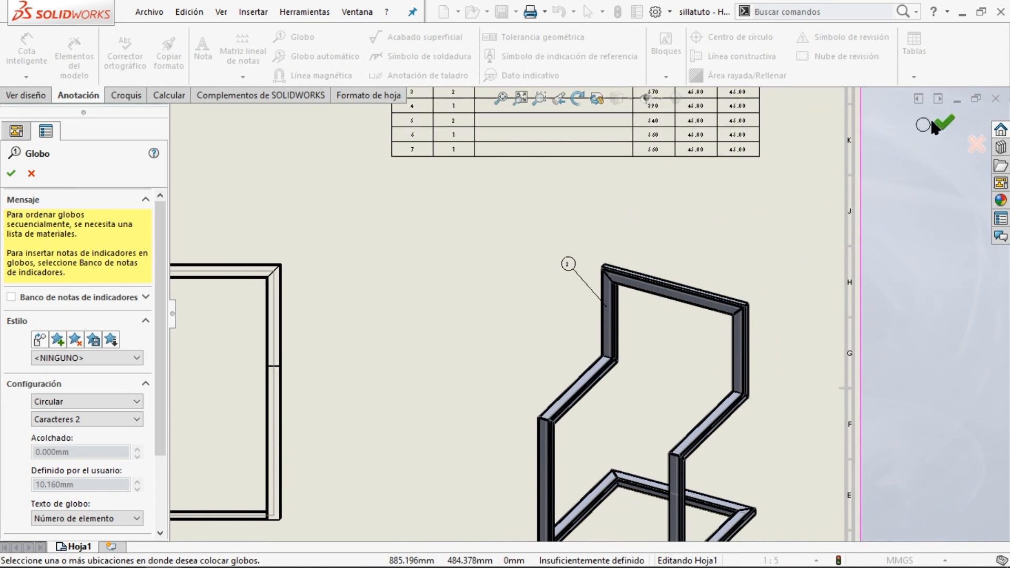
{"action": "left_click", "coordinate": [936, 122]}
- Compare the balloon on the isometric view's backrest tube with the element numbers in the cut list table
{"action": "scroll", "coordinate": [594, 285], "scroll_direction": "up", "scroll_amount": 3}
{"action": "scroll", "coordinate": [523, 174], "scroll_direction": "down", "scroll_amount": 3}
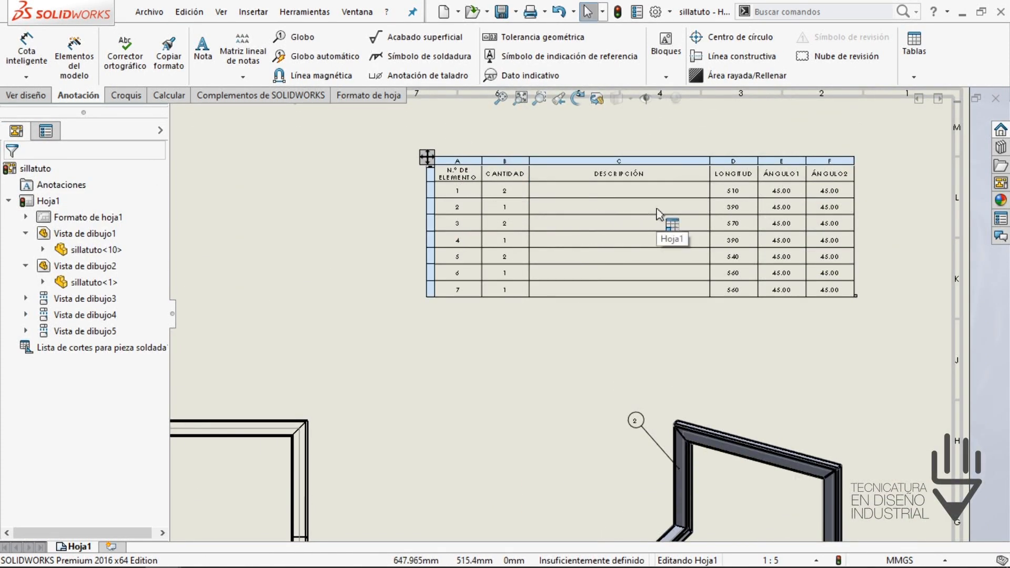
{"action": "scroll", "coordinate": [684, 323], "scroll_direction": "down", "scroll_amount": 1}
{"action": "scroll", "coordinate": [503, 213], "scroll_direction": "up", "scroll_amount": 3}
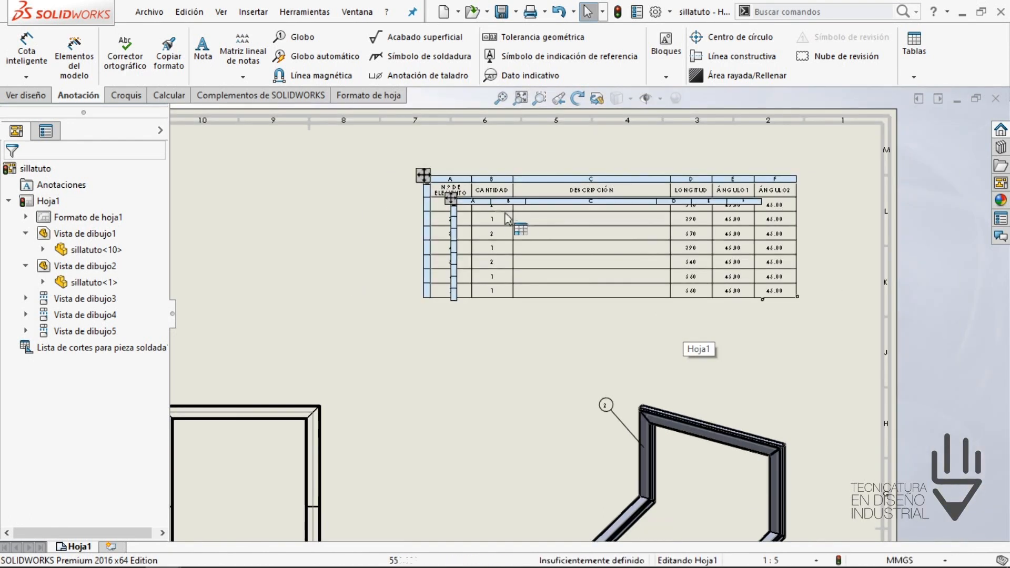
{"action": "scroll", "coordinate": [658, 379], "scroll_direction": "down", "scroll_amount": 4}
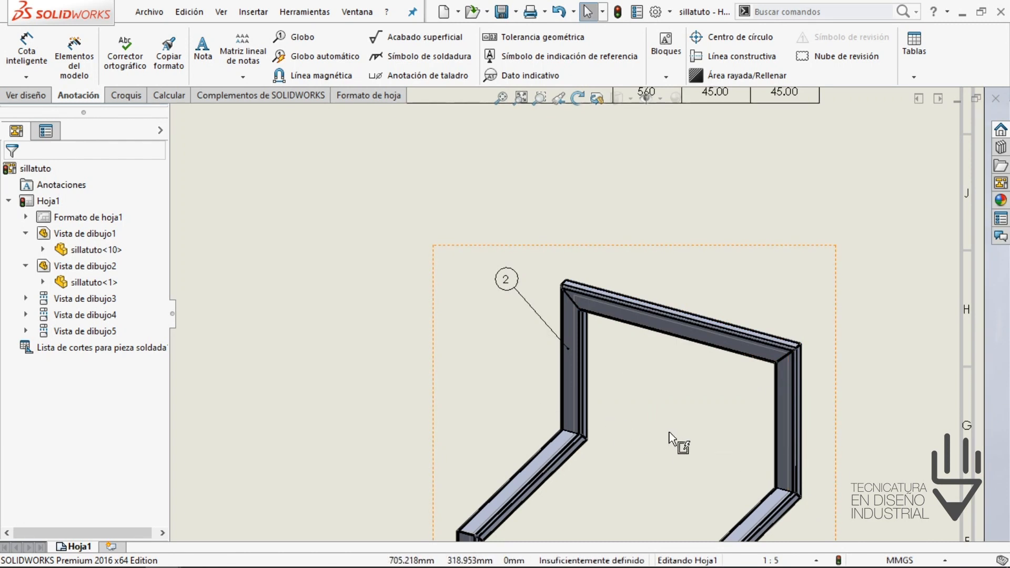
{"action": "scroll", "coordinate": [670, 433], "scroll_direction": "up", "scroll_amount": 1}
{"action": "scroll", "coordinate": [422, 286], "scroll_direction": "up", "scroll_amount": 4}
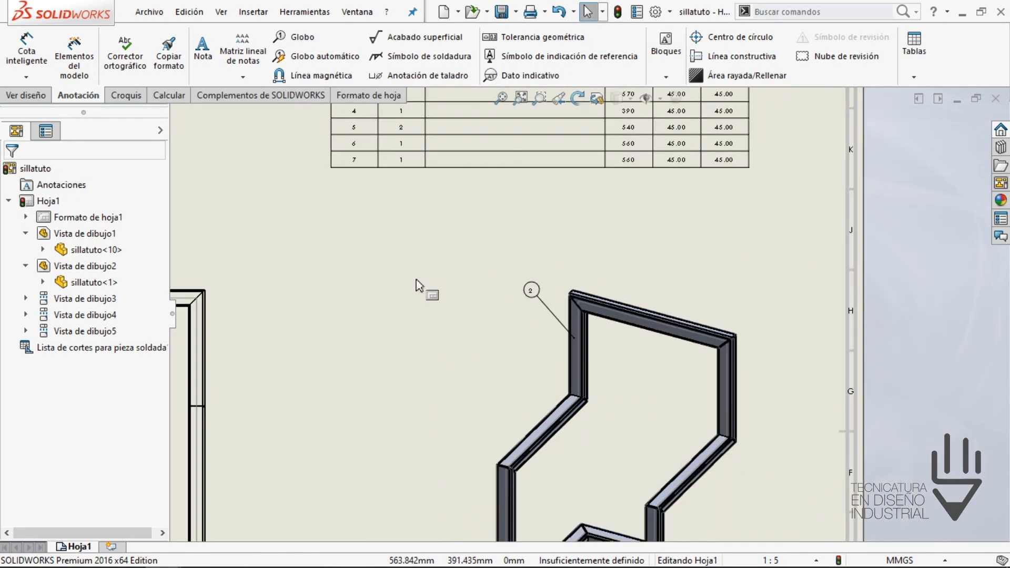
{"action": "scroll", "coordinate": [542, 290], "scroll_direction": "down", "scroll_amount": 1}
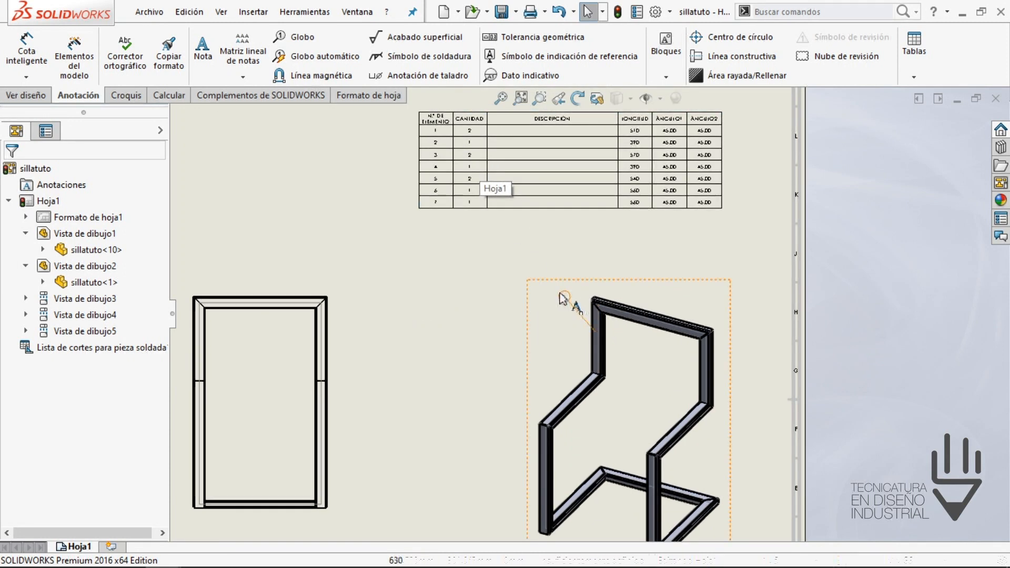
{"action": "scroll", "coordinate": [581, 298], "scroll_direction": "down", "scroll_amount": 2}
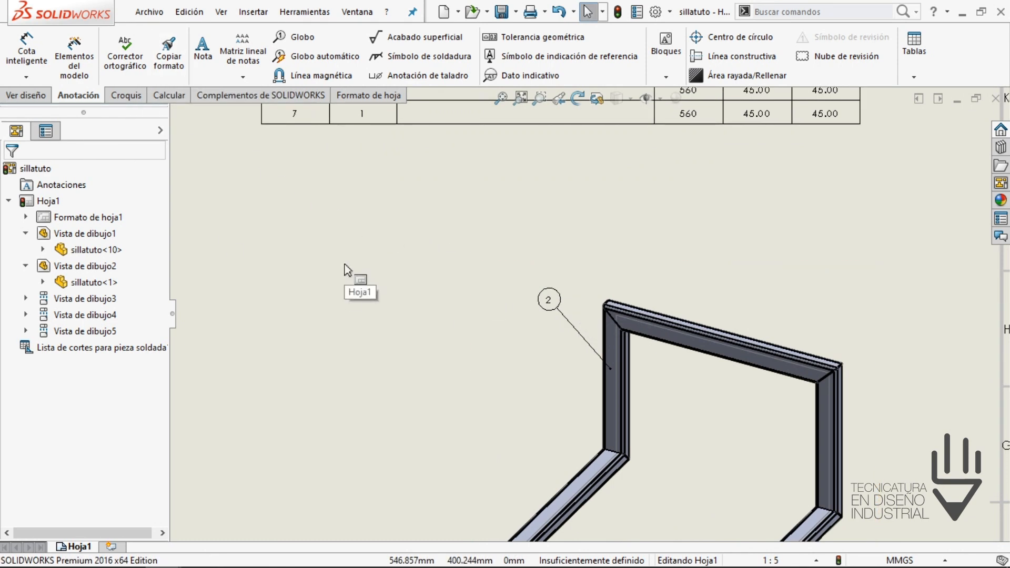
{"action": "key", "text": "z"}
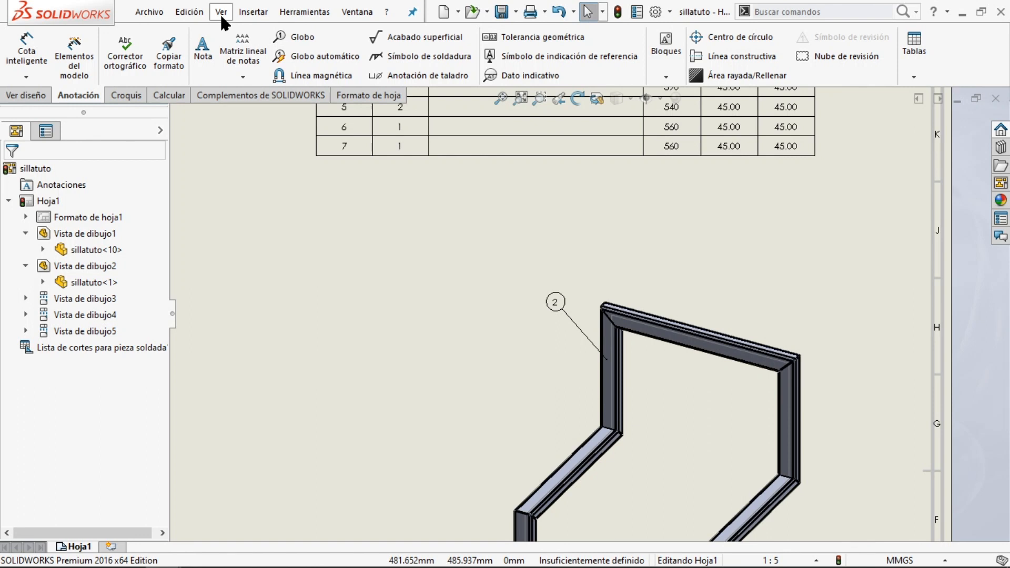
- Start a relative-to-model view of the chair frame and limit its scope to the ballooned vertical backrest tube as the selected body
{"action": "left_click", "coordinate": [251, 11]}
{"action": "mouse_move", "coordinate": [298, 60]}
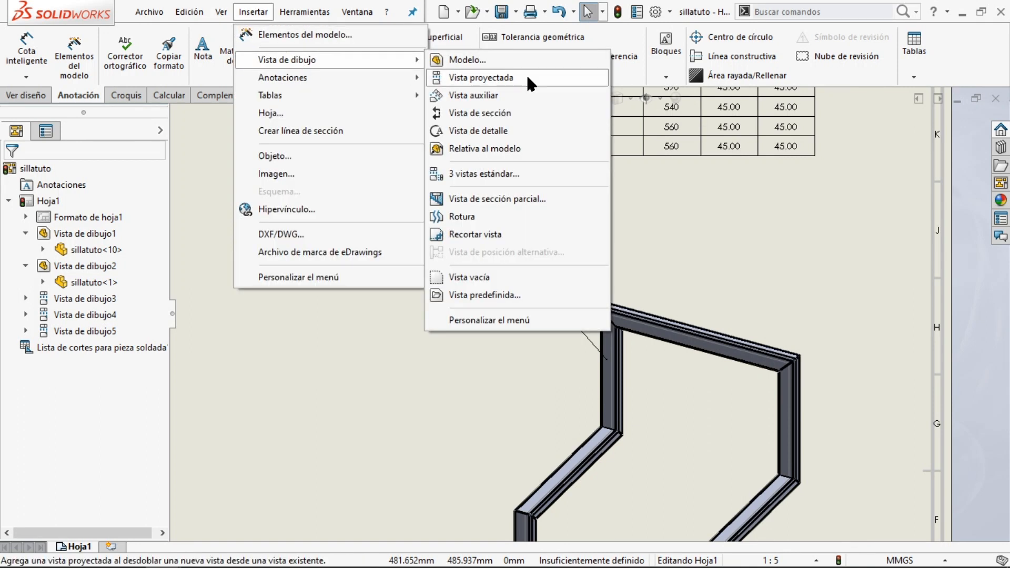
{"action": "left_click", "coordinate": [547, 146]}
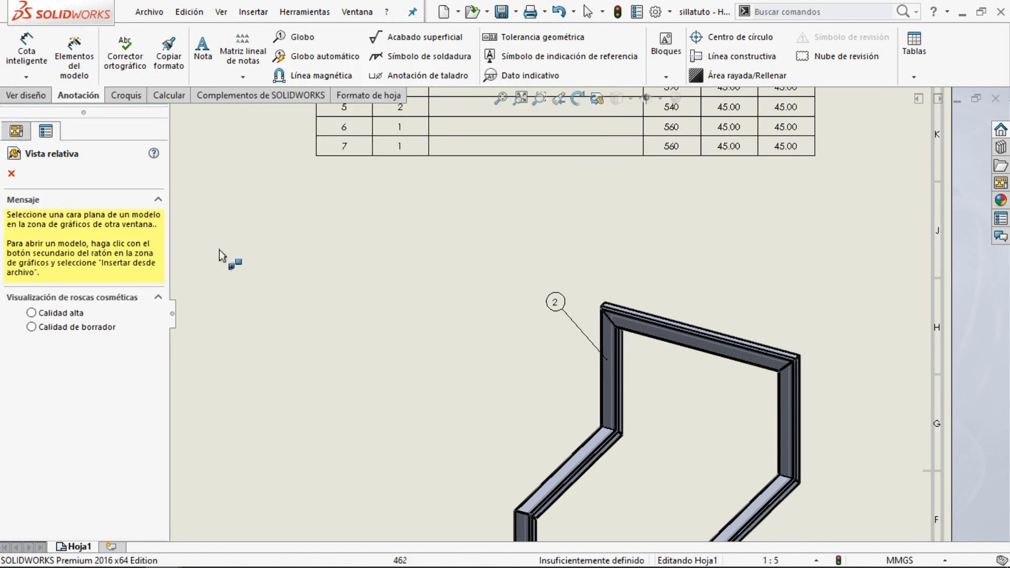
{"action": "left_click", "coordinate": [609, 372]}
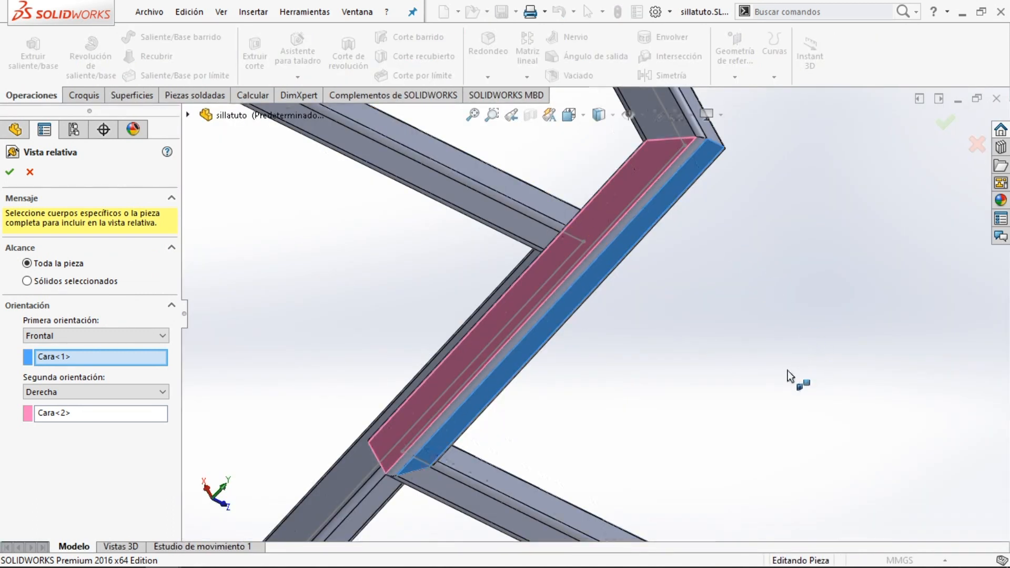
{"action": "middle_click_drag", "start_coordinate": [664, 287], "coordinate": [627, 365]}
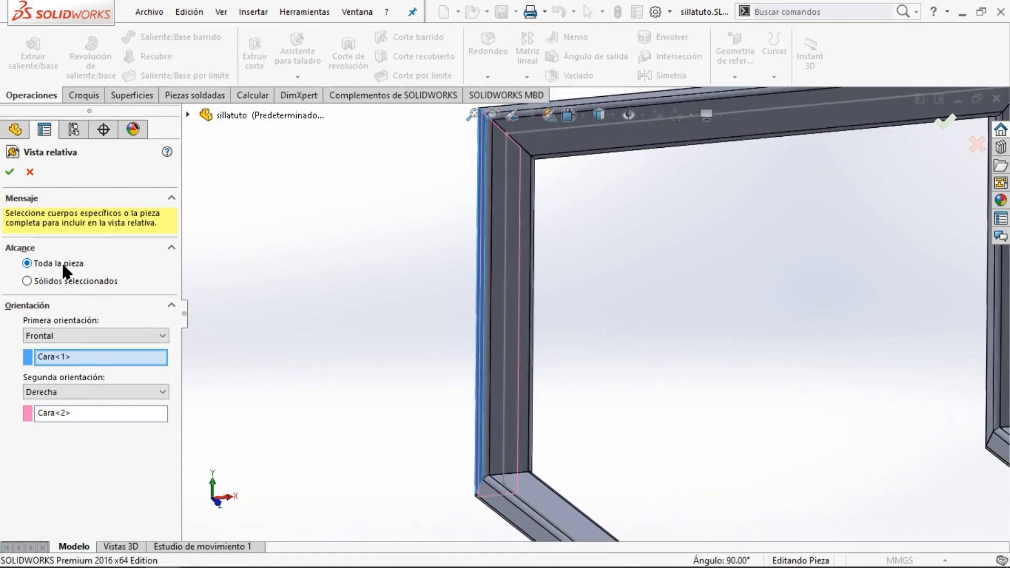
{"action": "left_click", "coordinate": [69, 281]}
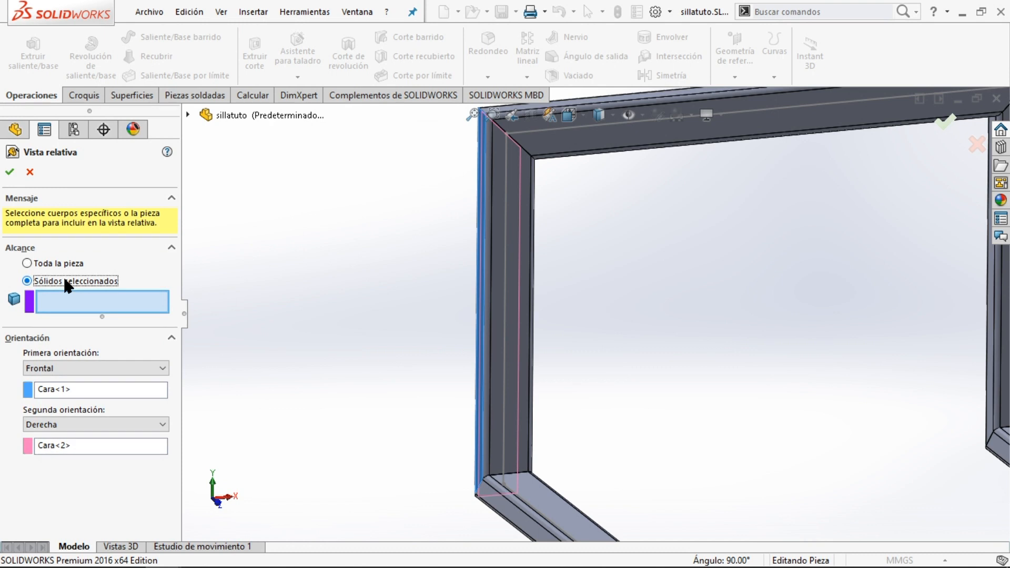
{"action": "left_click", "coordinate": [505, 309]}
{"action": "middle_click_drag", "start_coordinate": [675, 410], "coordinate": [648, 374]}
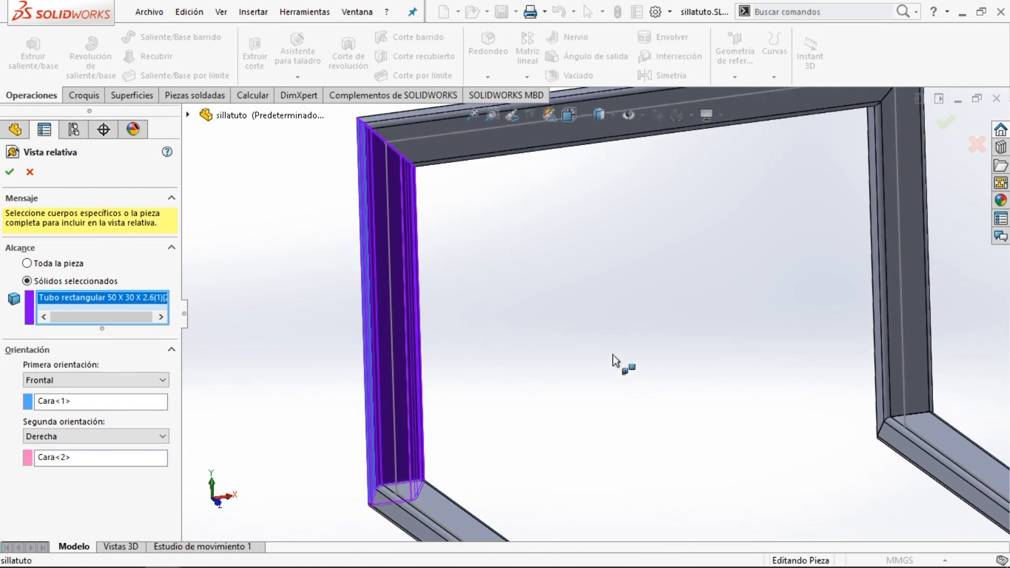
{"action": "scroll", "coordinate": [497, 343], "scroll_direction": "up", "scroll_amount": 2}
{"action": "scroll", "coordinate": [497, 343], "scroll_direction": "down", "scroll_amount": 2}
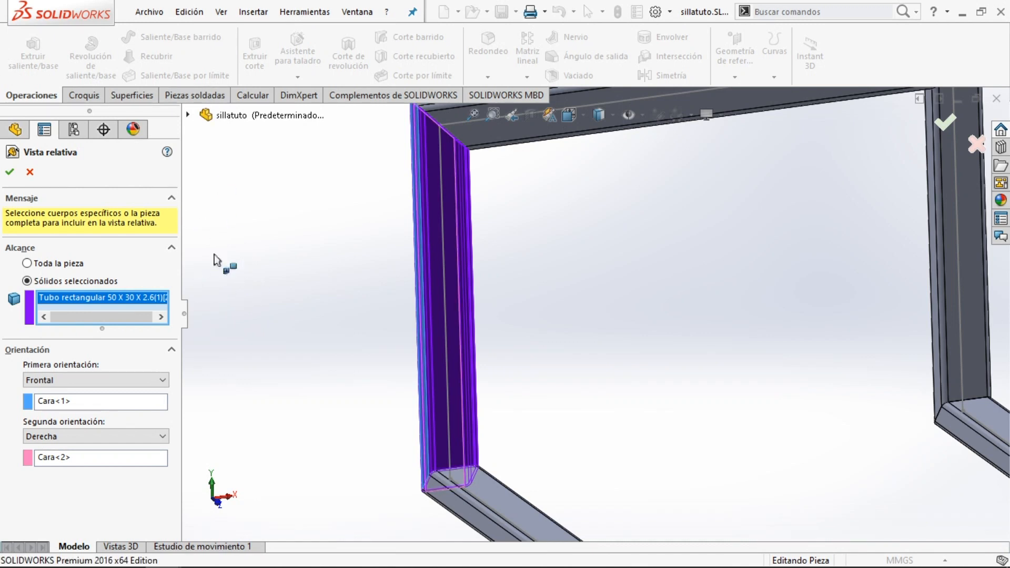
- Try to replace the first (Front) orientation reference with the wide face of the backrest tube
{"action": "left_click", "coordinate": [108, 377]}
{"action": "left_click", "coordinate": [106, 375]}
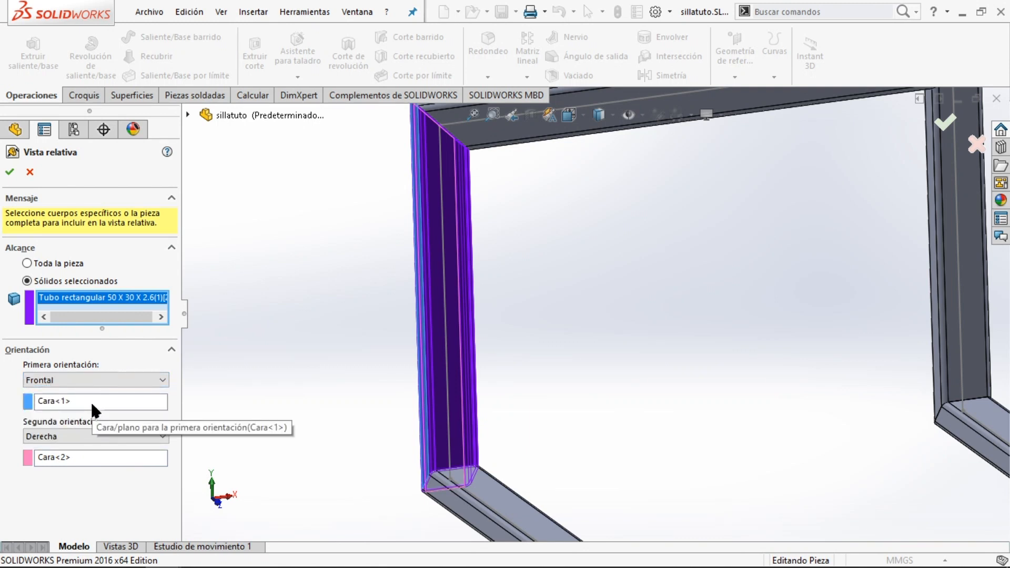
{"action": "left_click", "coordinate": [94, 402]}
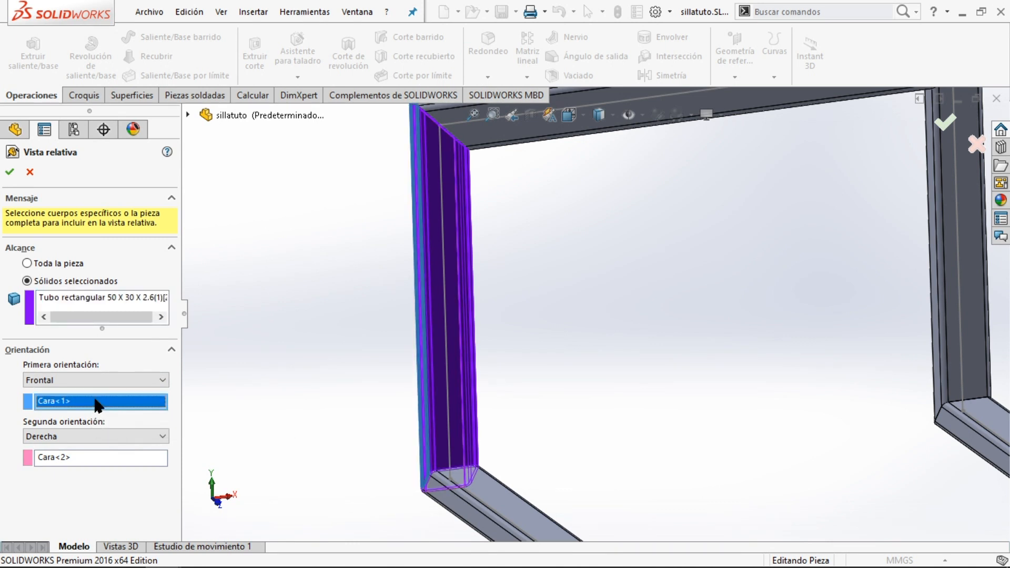
{"action": "left_click", "coordinate": [449, 263]}
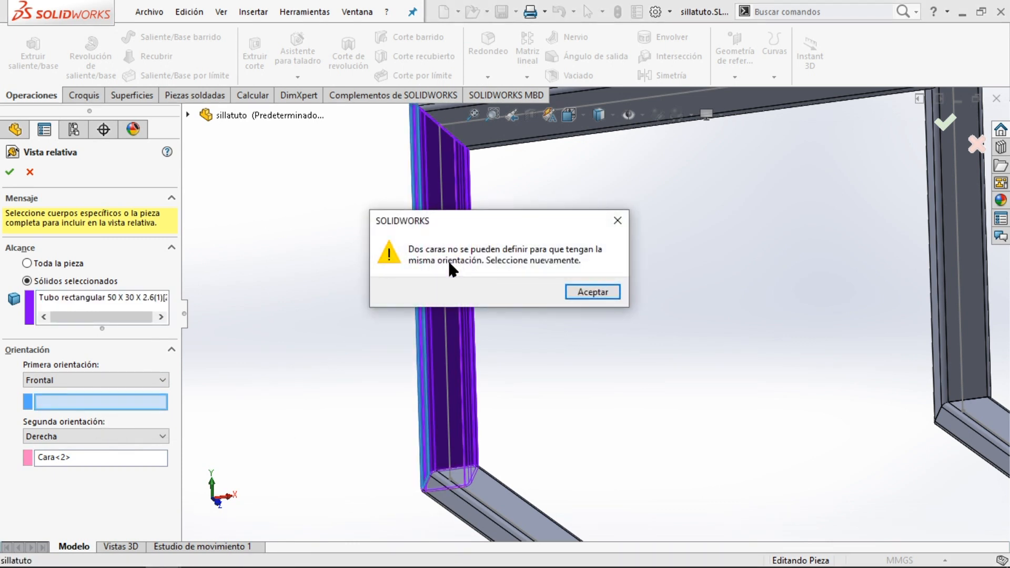
{"action": "left_click", "coordinate": [601, 290]}
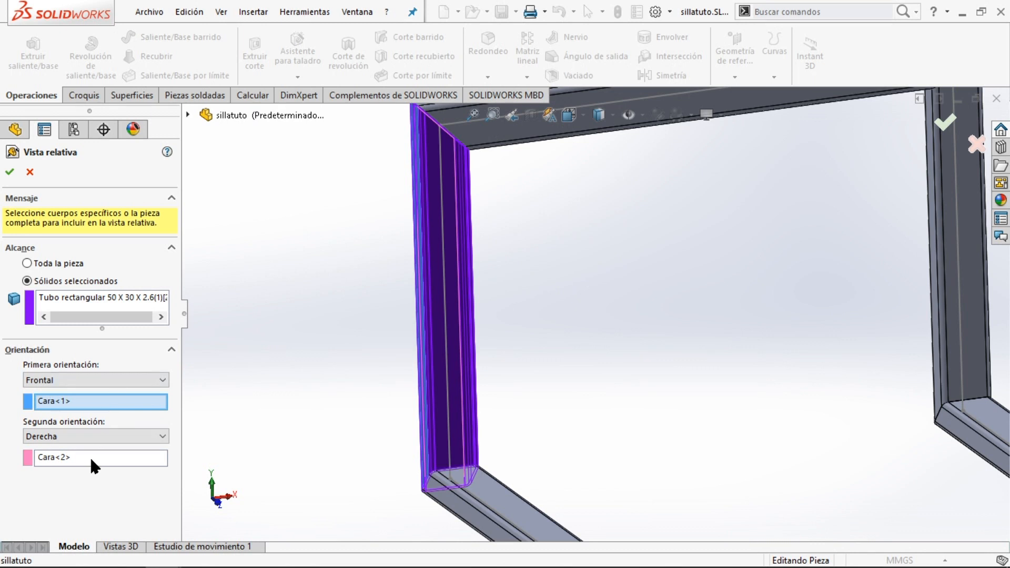
- Clear the face references of both the first and the second orientation of the relative view
{"action": "middle_click_drag", "start_coordinate": [475, 273], "coordinate": [634, 337]}
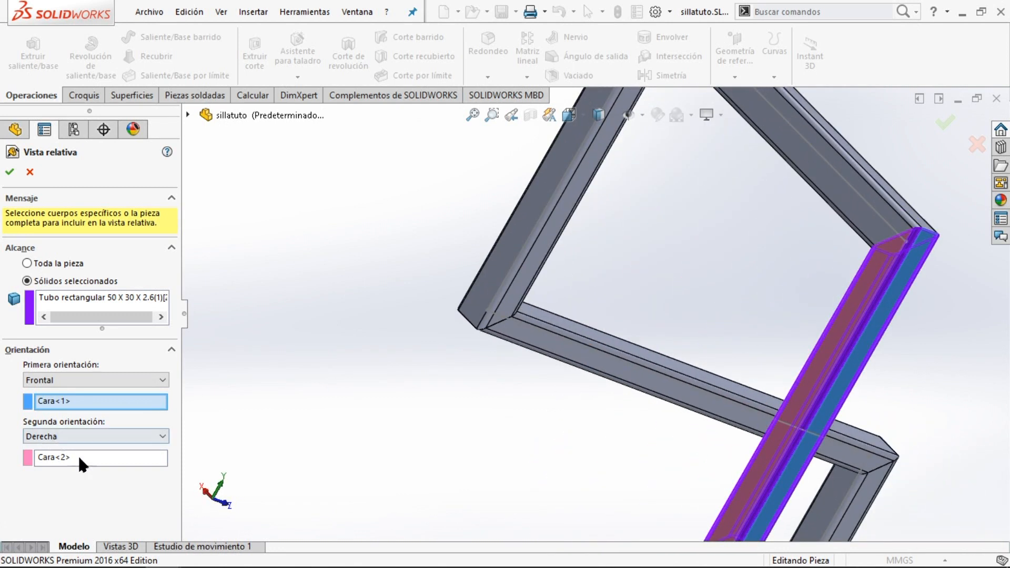
{"action": "left_click", "coordinate": [109, 456]}
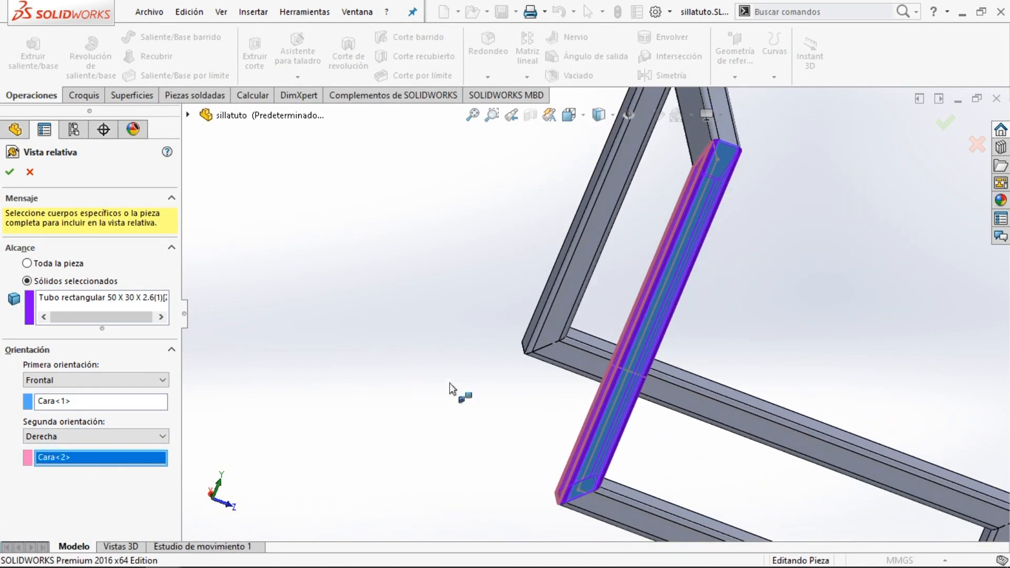
{"action": "left_click", "coordinate": [102, 402]}
{"action": "key", "text": "Delete"}
{"action": "left_click", "coordinate": [66, 457]}
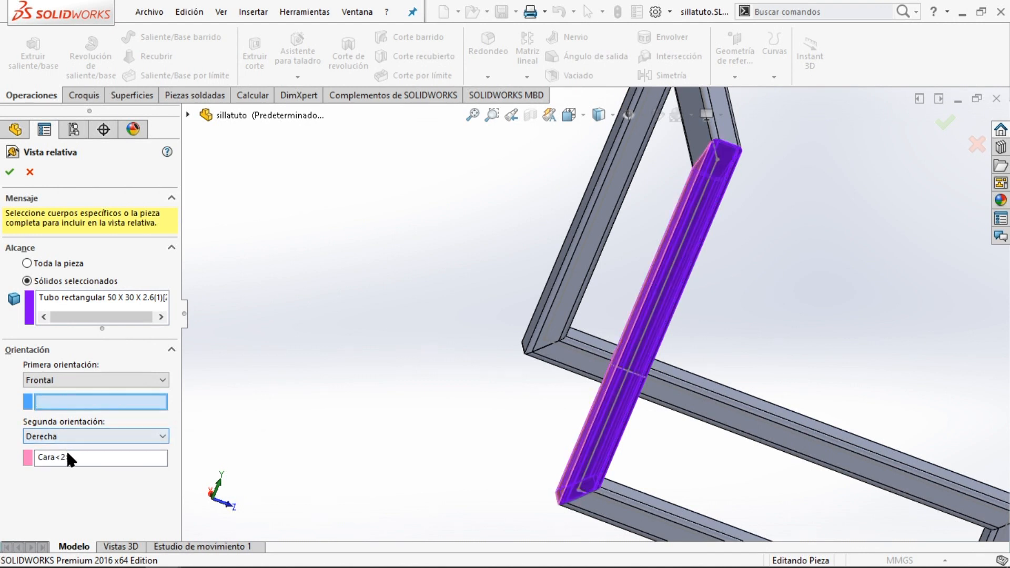
{"action": "key", "text": "Delete"}
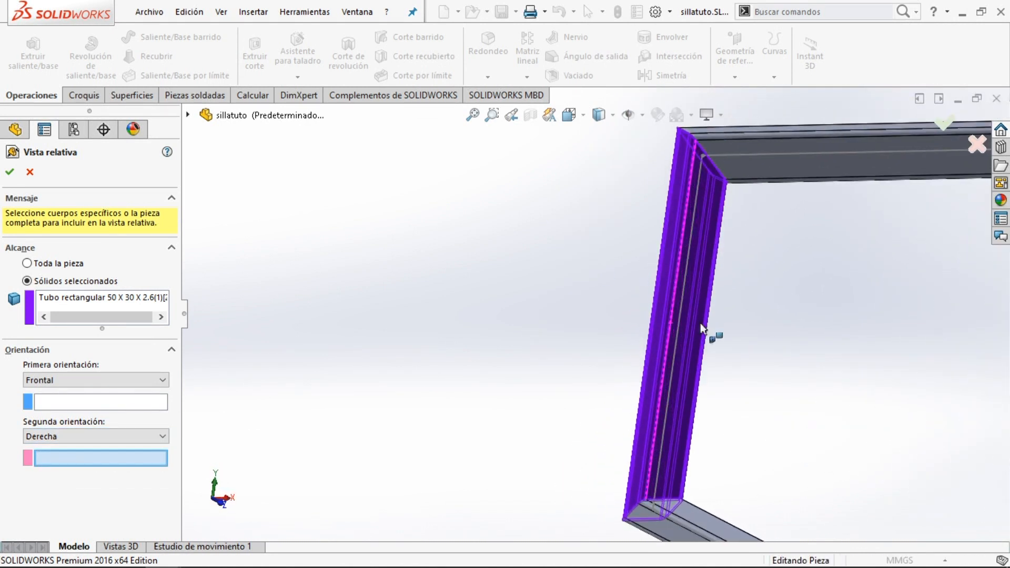
- Try the tube's wide face as the second (Right) orientation reference and remove it again
{"action": "scroll", "coordinate": [721, 339], "scroll_direction": "up", "scroll_amount": 2}
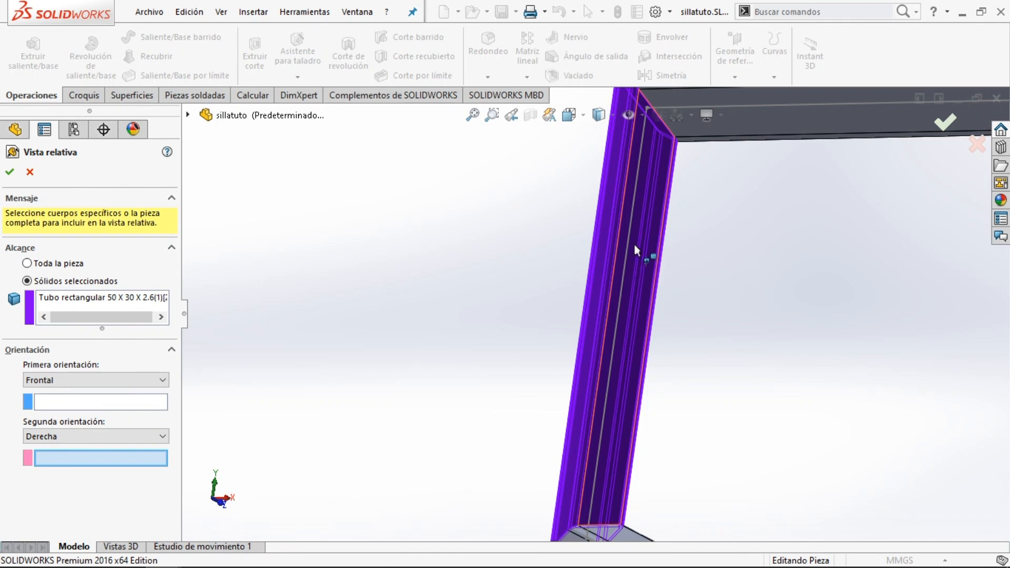
{"action": "middle_click_drag", "start_coordinate": [750, 285], "coordinate": [705, 255]}
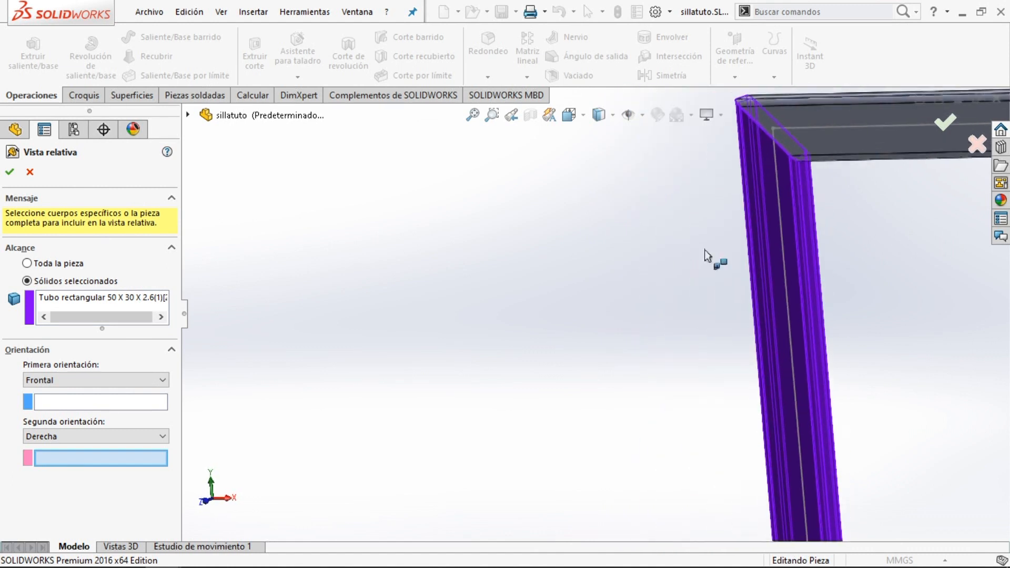
{"action": "left_click", "coordinate": [753, 149]}
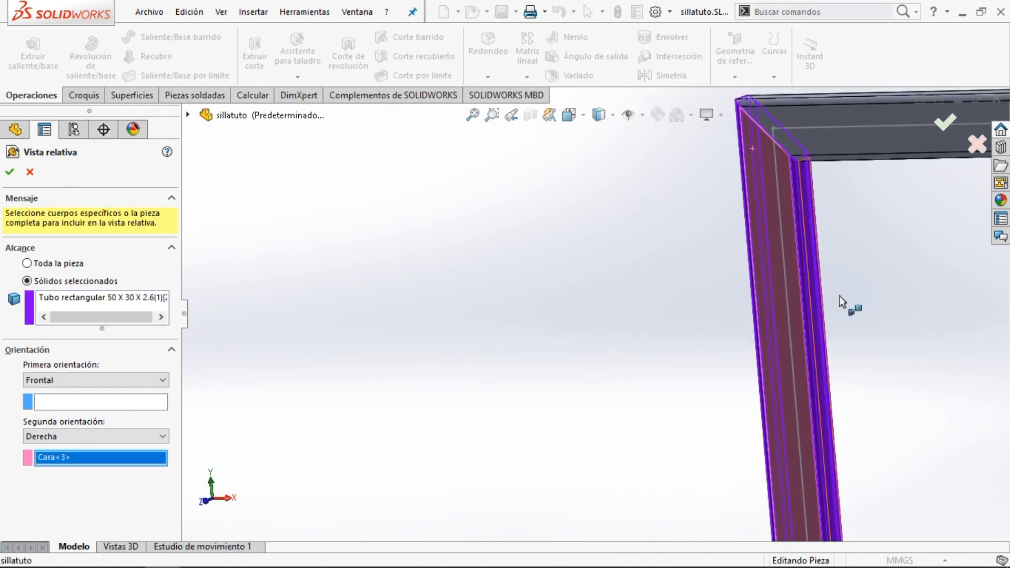
{"action": "scroll", "coordinate": [828, 406], "scroll_direction": "up", "scroll_amount": 4}
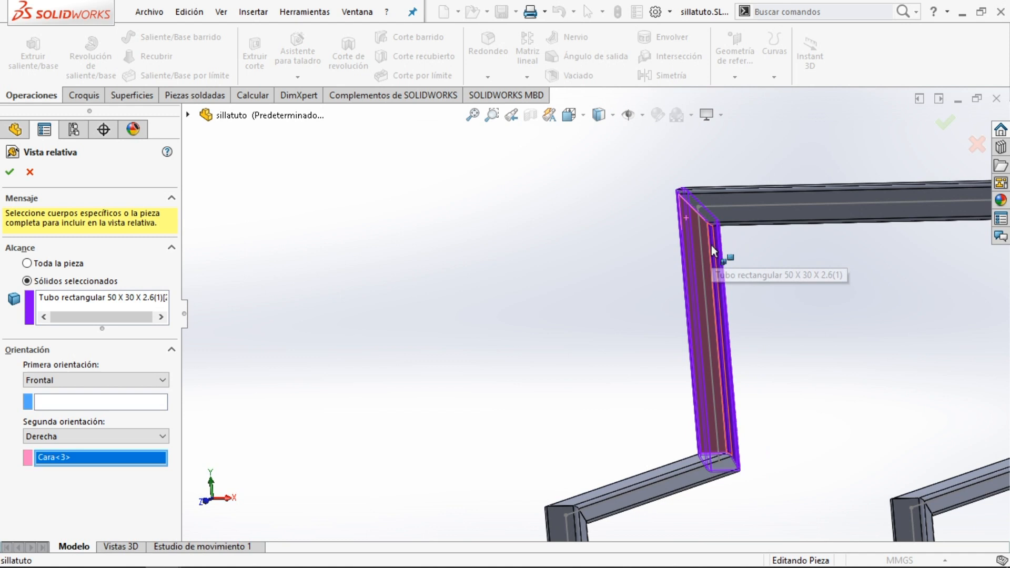
{"action": "left_click", "coordinate": [111, 458]}
{"action": "key", "text": "Delete"}
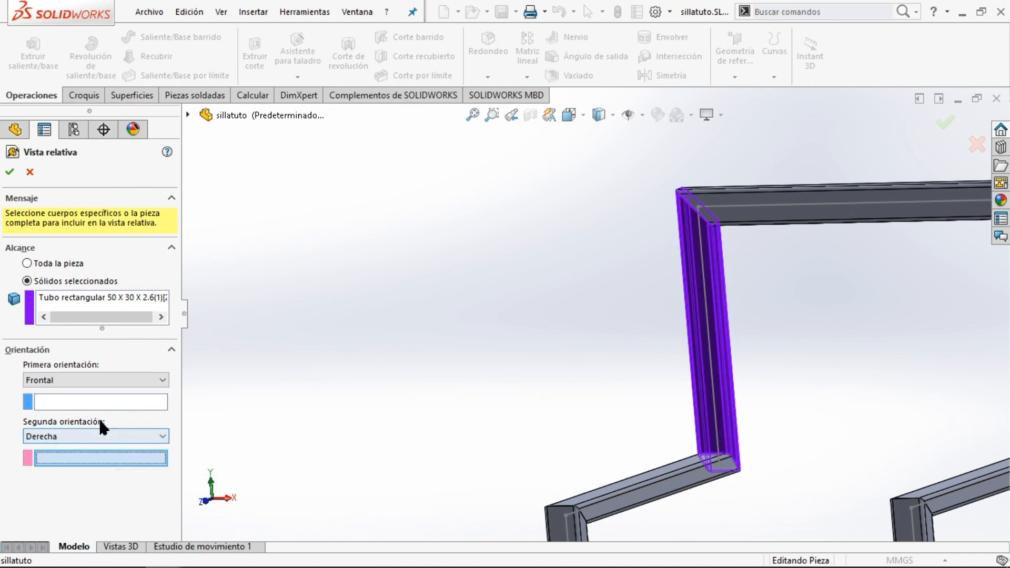
- Orient the relative view with the tube's wide face as Front and its narrow outer face as Right, and place it beside the balloon
{"action": "left_click", "coordinate": [108, 402]}
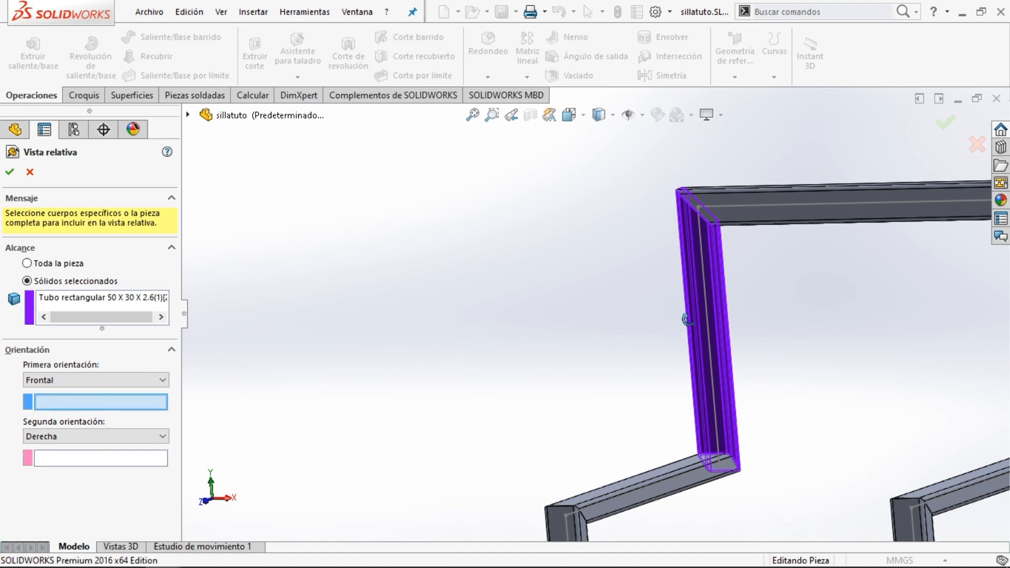
{"action": "middle_click_drag", "start_coordinate": [687, 322], "coordinate": [699, 312]}
{"action": "scroll", "coordinate": [699, 291], "scroll_direction": "down", "scroll_amount": 4}
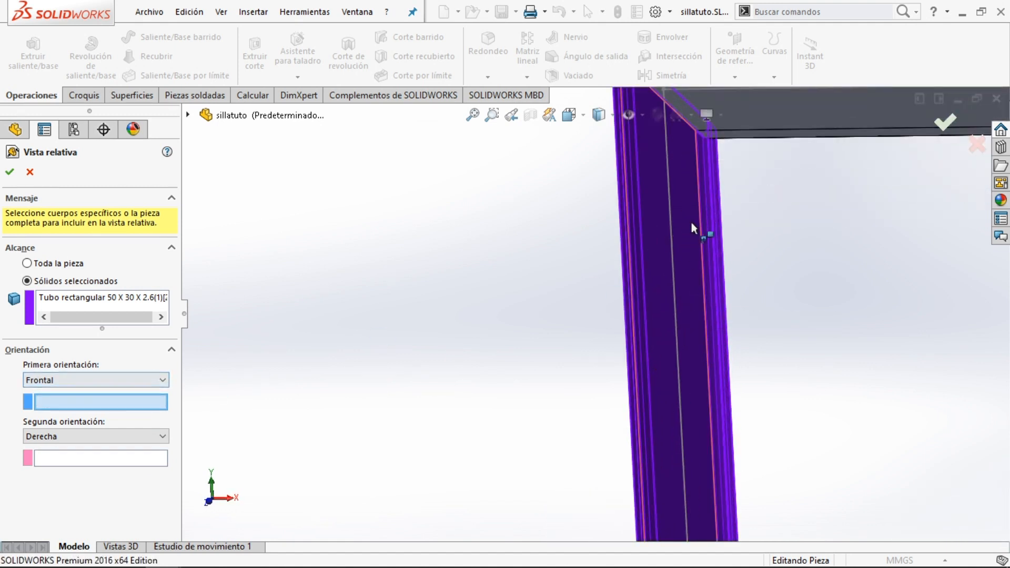
{"action": "left_click", "coordinate": [687, 227]}
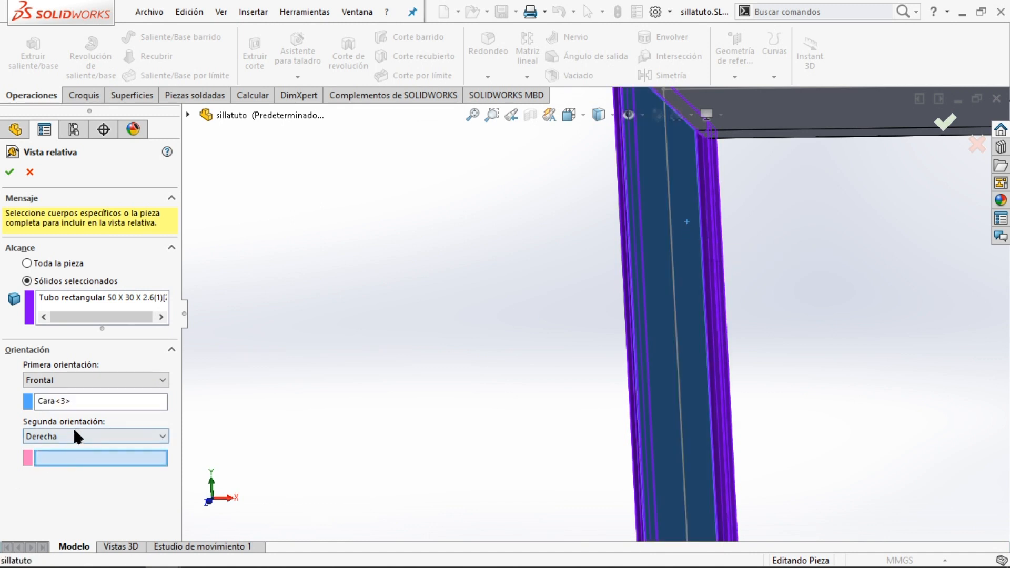
{"action": "middle_click_drag", "start_coordinate": [613, 372], "coordinate": [627, 263]}
{"action": "left_click", "coordinate": [624, 259]}
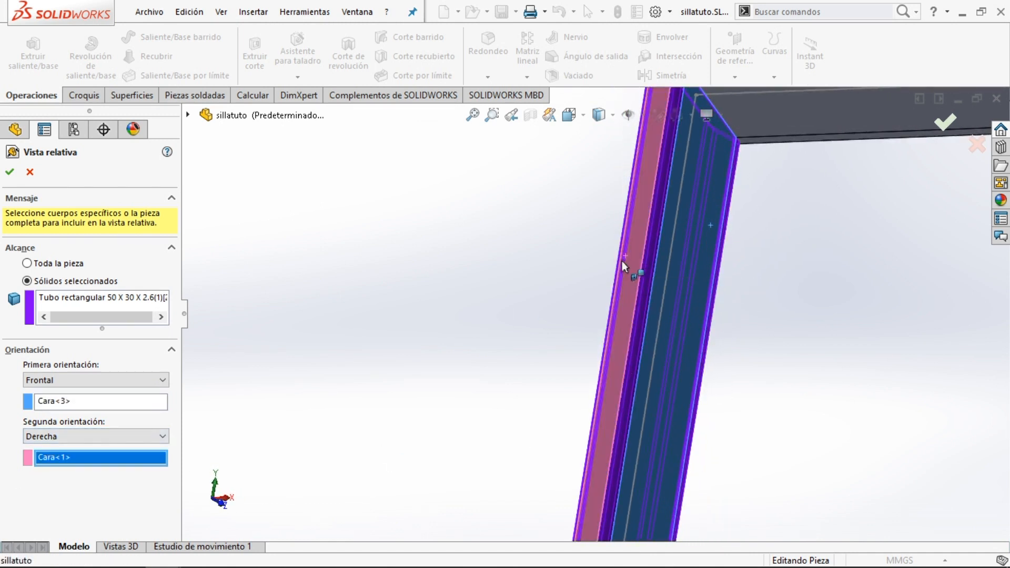
{"action": "left_click", "coordinate": [10, 173]}
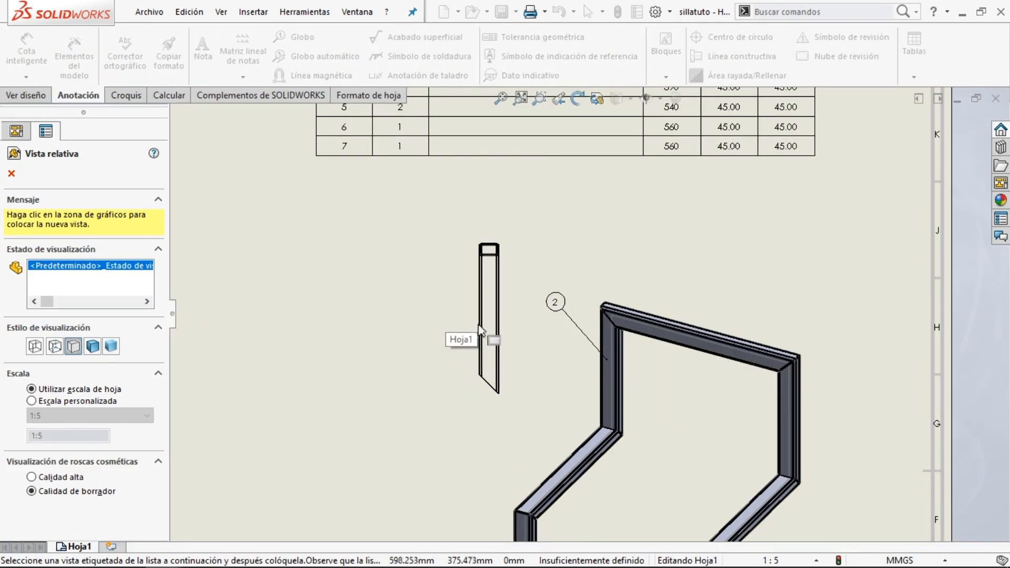
{"action": "left_click", "coordinate": [468, 340]}
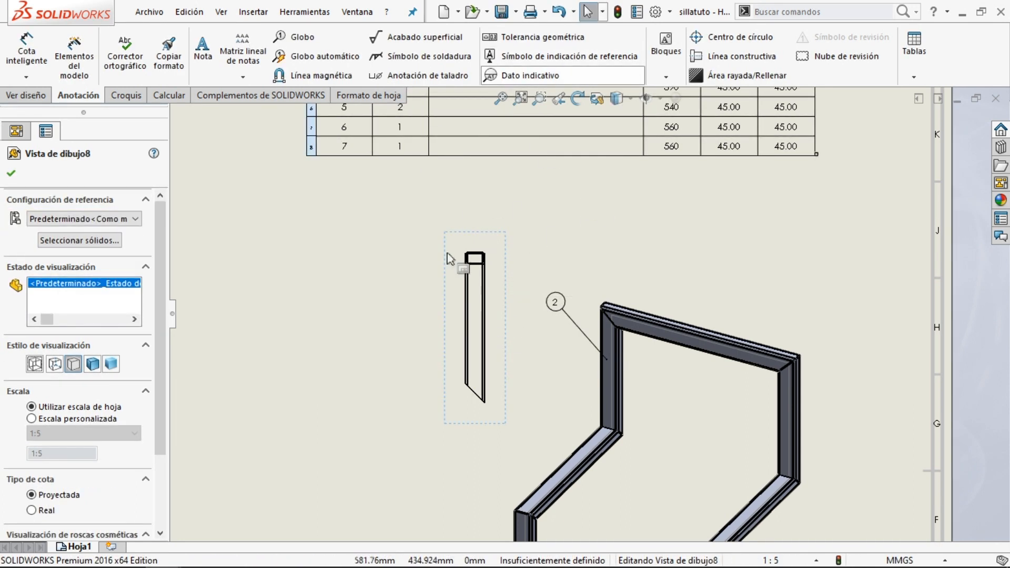
- Rotate the backrest tube's relative view to 90° and position it between the cut list table and the isometric chair view
{"action": "right_click", "coordinate": [479, 234]}
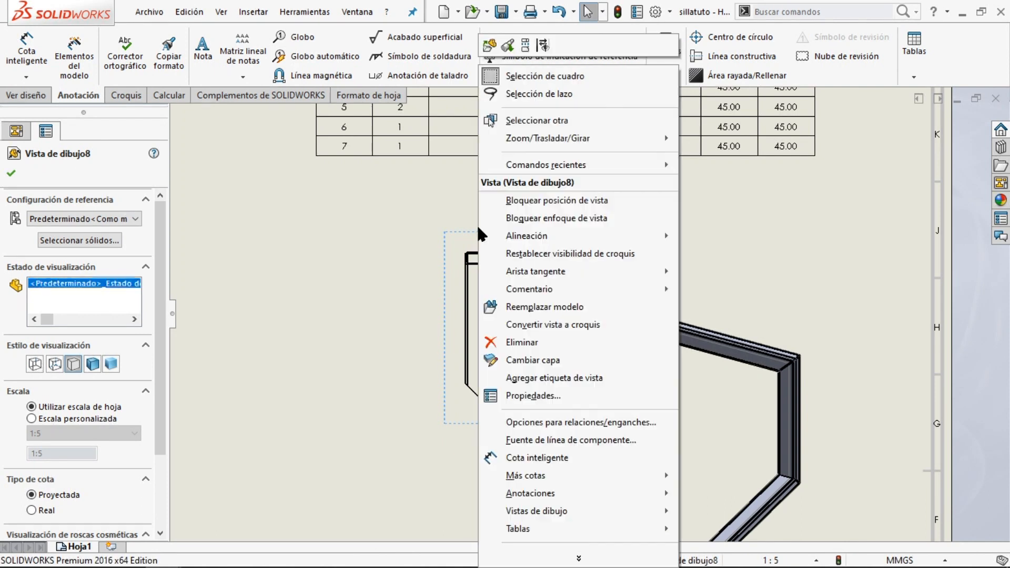
{"action": "right_click", "coordinate": [456, 250]}
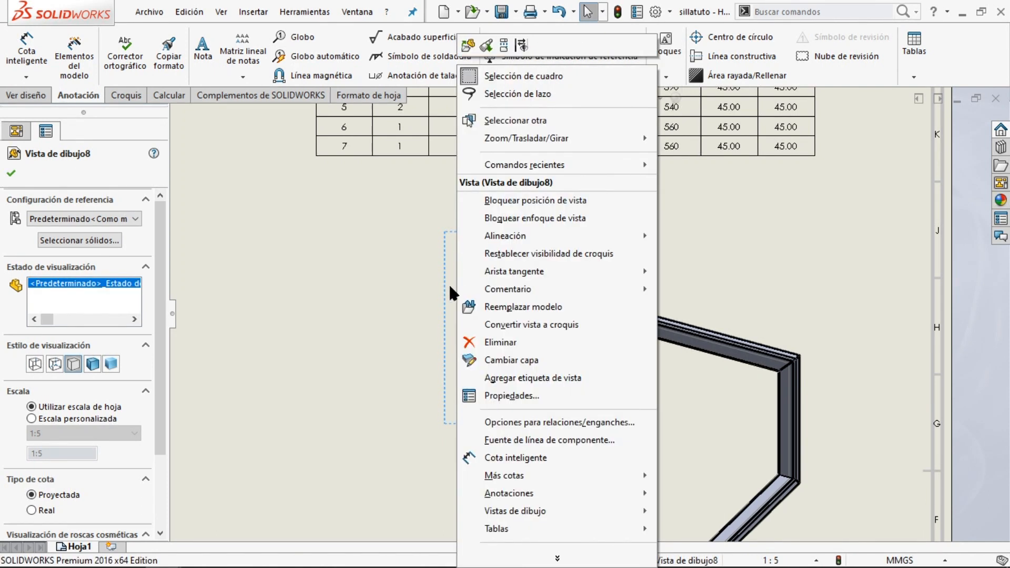
{"action": "left_click", "coordinate": [415, 293]}
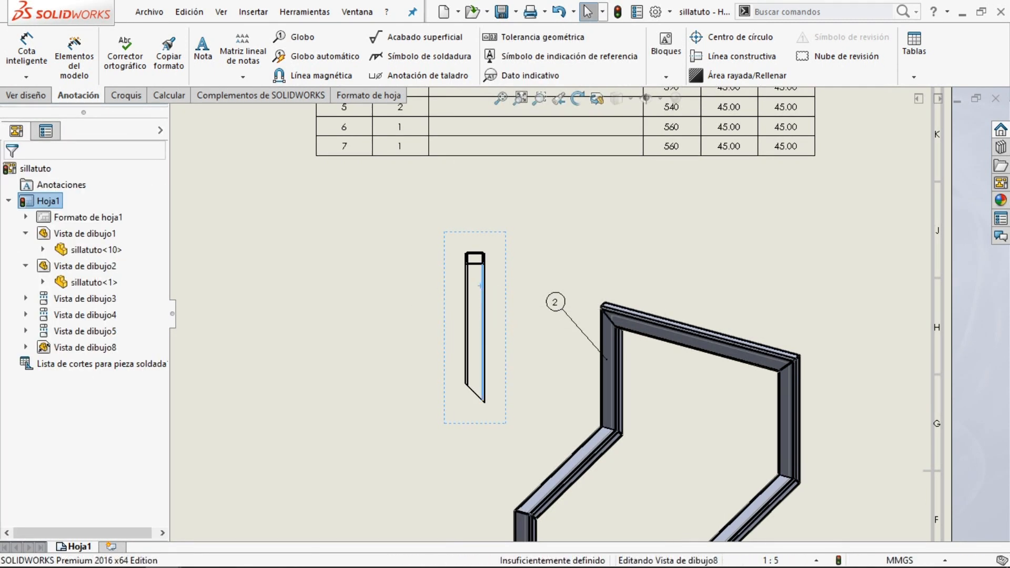
{"action": "left_click", "coordinate": [480, 285]}
{"action": "right_click", "coordinate": [479, 282]}
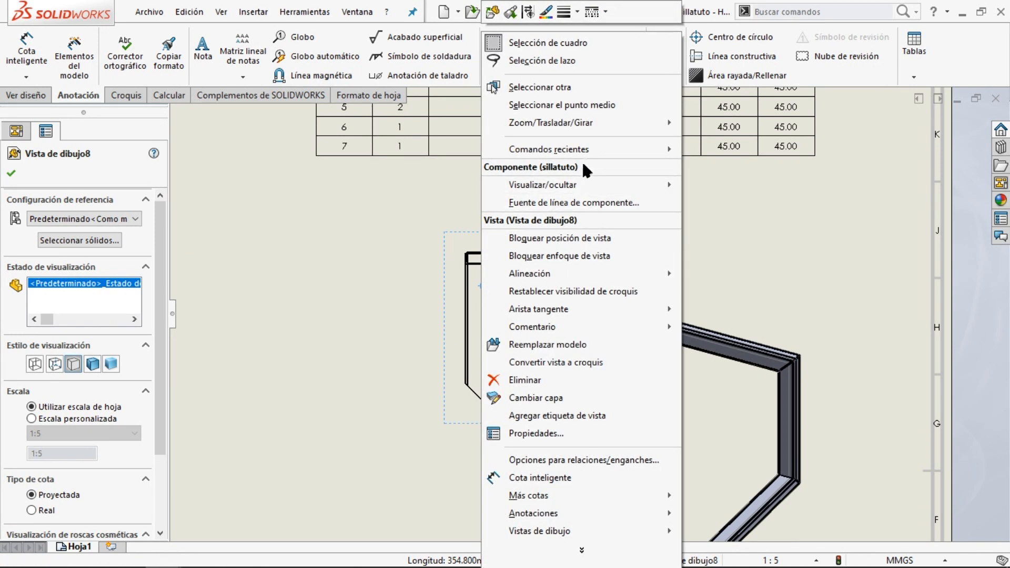
{"action": "mouse_move", "coordinate": [591, 122]}
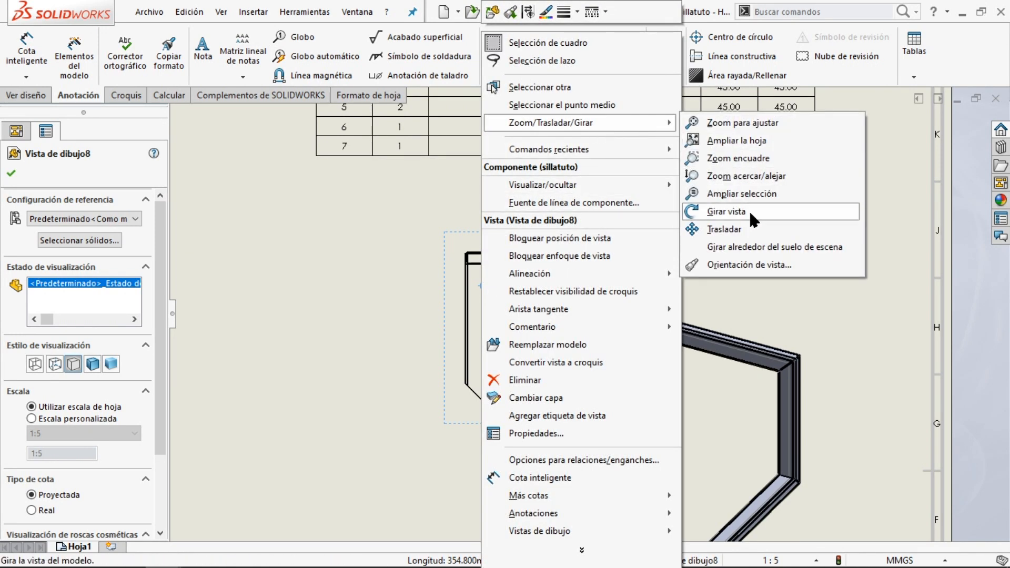
{"action": "left_click", "coordinate": [726, 211]}
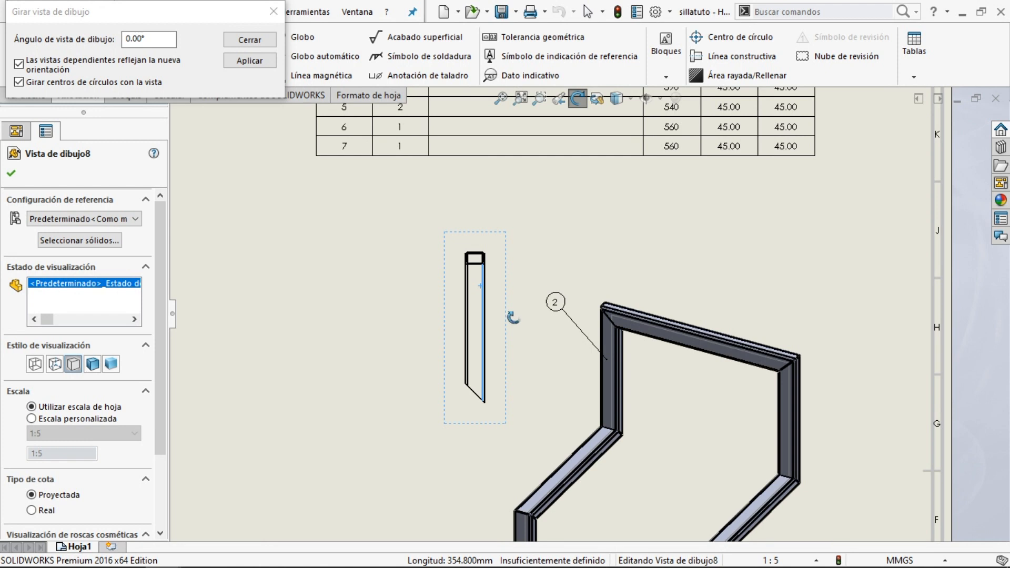
{"action": "mouse_move", "coordinate": [510, 336]}
{"action": "left_mouse_down"}
{"action": "mouse_move", "coordinate": [570, 279]}
{"action": "mouse_move", "coordinate": [581, 236]}
{"action": "mouse_move", "coordinate": [574, 187]}
{"action": "mouse_move", "coordinate": [524, 151]}
{"action": "mouse_move", "coordinate": [482, 144]}
{"action": "left_mouse_up"}
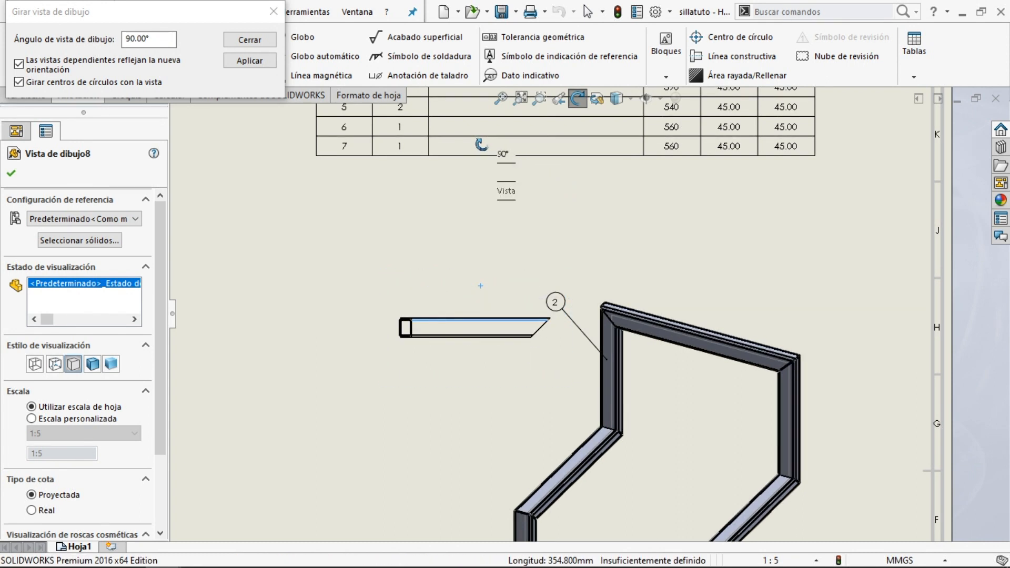
{"action": "left_click", "coordinate": [249, 40]}
{"action": "left_click_drag", "start_coordinate": [450, 330], "coordinate": [439, 322]}
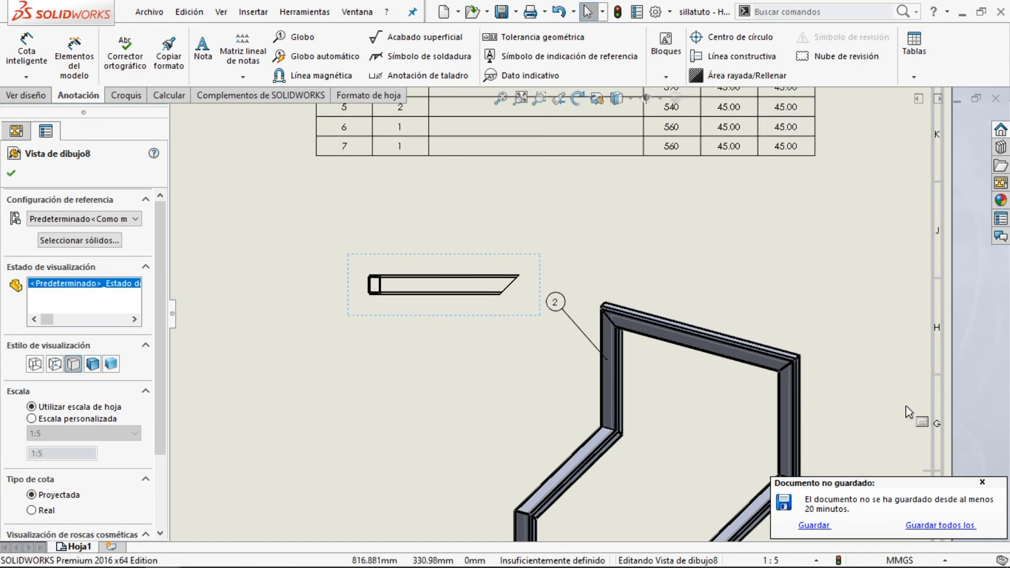
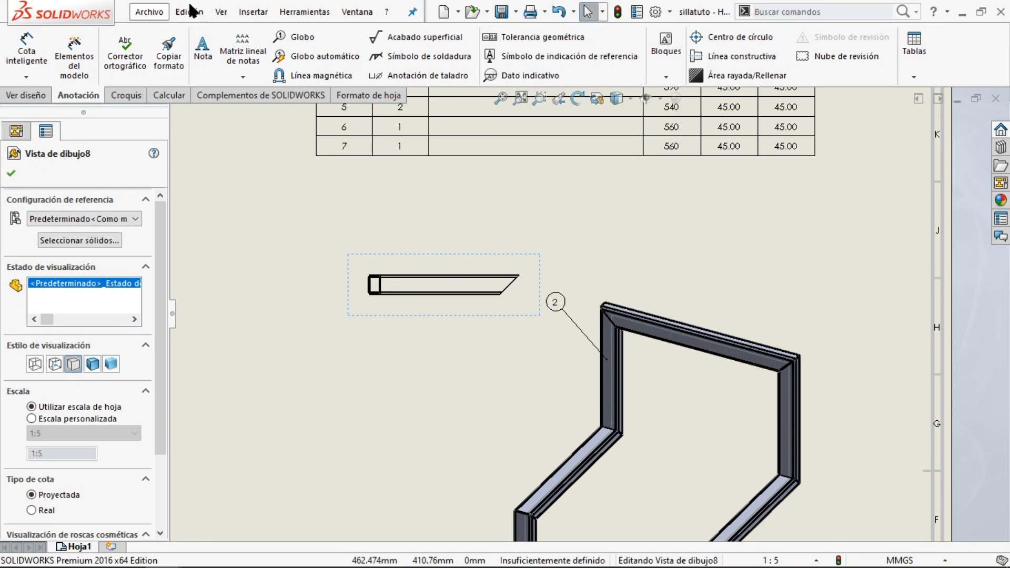
- Start another relative view from the drawing and limit its scope to the vertical backrest tube's solid body
{"action": "left_click", "coordinate": [255, 12]}
{"action": "mouse_move", "coordinate": [294, 61]}
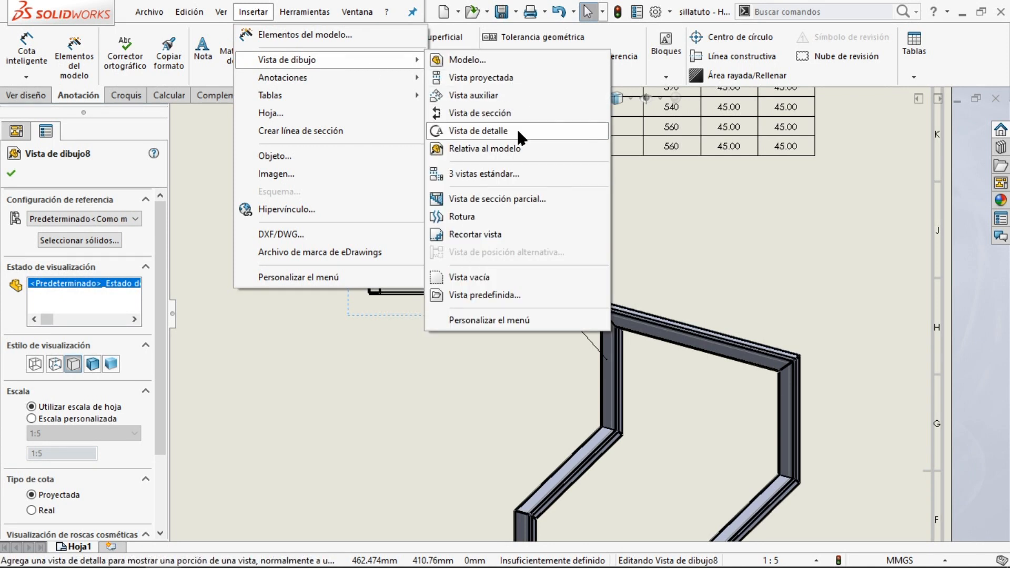
{"action": "left_click", "coordinate": [509, 148]}
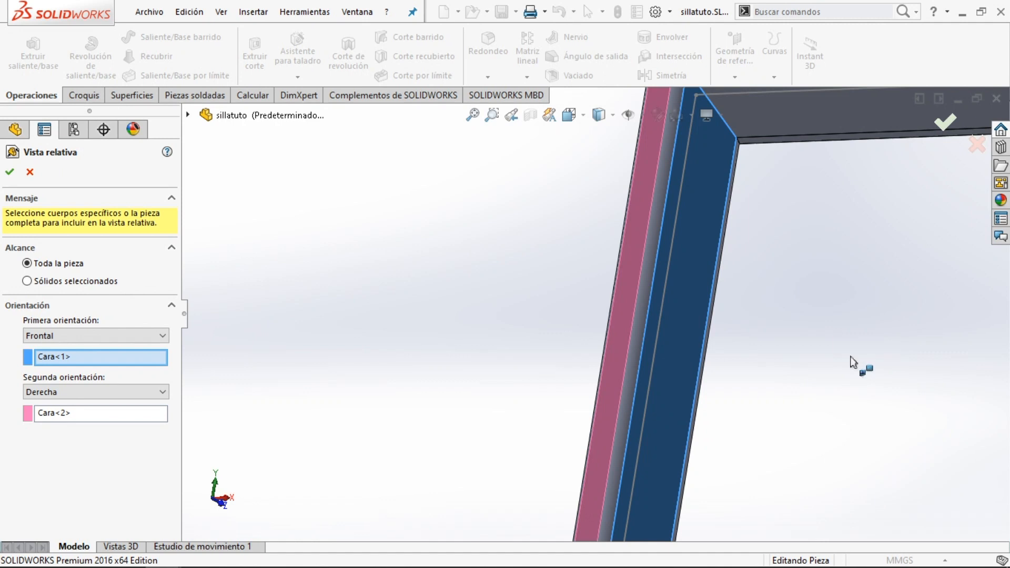
{"action": "left_click", "coordinate": [78, 279]}
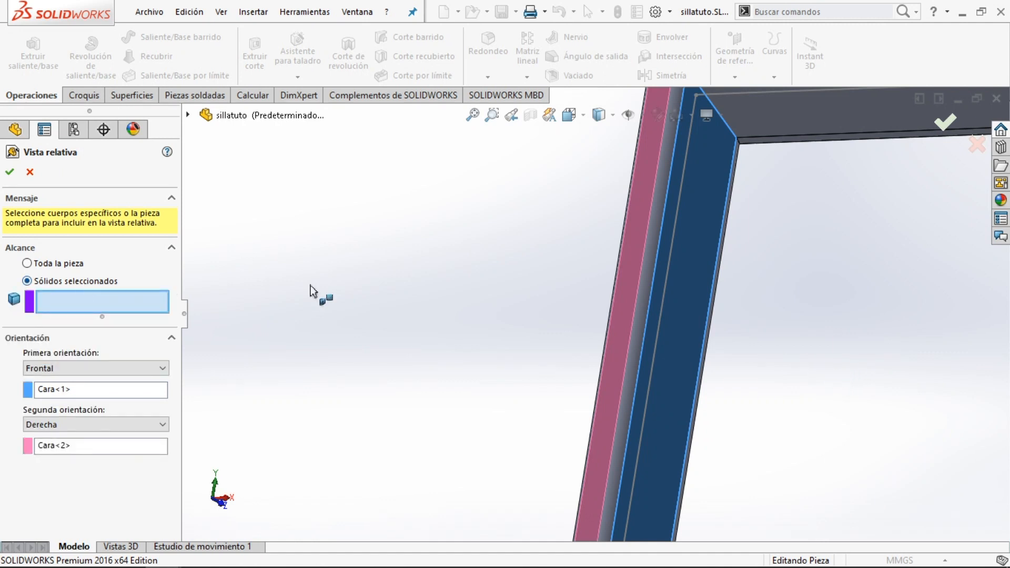
{"action": "left_click", "coordinate": [664, 326]}
{"action": "middle_click_drag", "start_coordinate": [854, 452], "coordinate": [805, 409]}
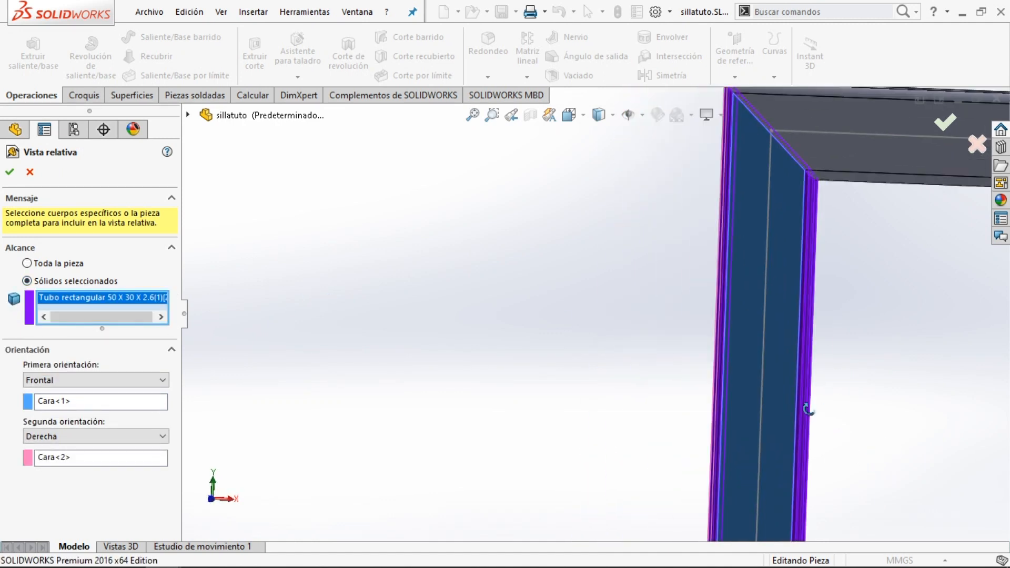
{"action": "scroll", "coordinate": [808, 411], "scroll_direction": "up", "scroll_amount": 3}
{"action": "scroll", "coordinate": [670, 456], "scroll_direction": "down", "scroll_amount": 2}
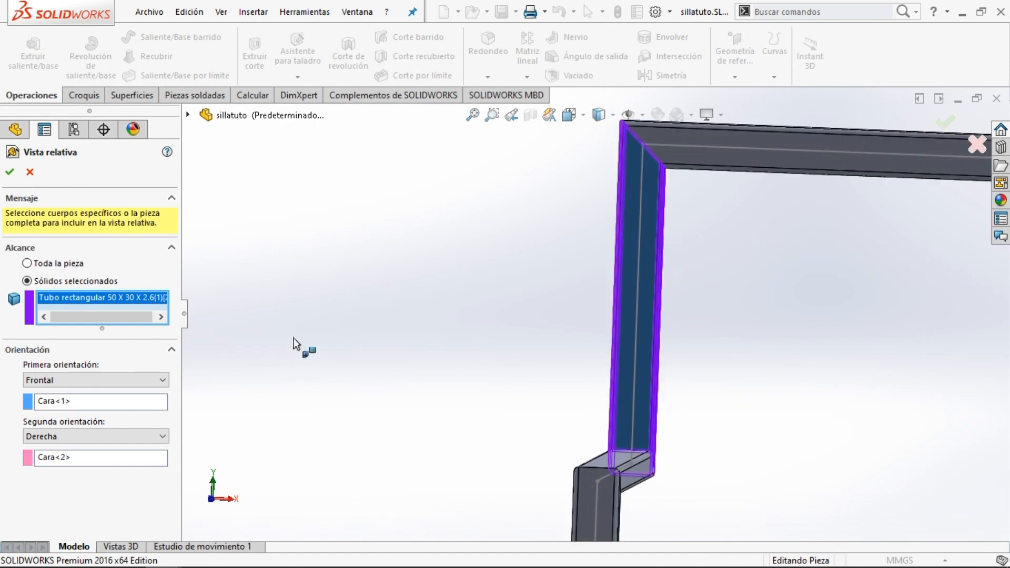
{"action": "mouse_move", "coordinate": [530, 316]}
{"action": "middle_mouse_down"}
{"action": "mouse_move", "coordinate": [552, 318]}
{"action": "mouse_move", "coordinate": [532, 323]}
{"action": "middle_mouse_up"}
- Try to change the first orientation to Right (Derecha) and clear the face references of both orientations
{"action": "left_click", "coordinate": [67, 377]}
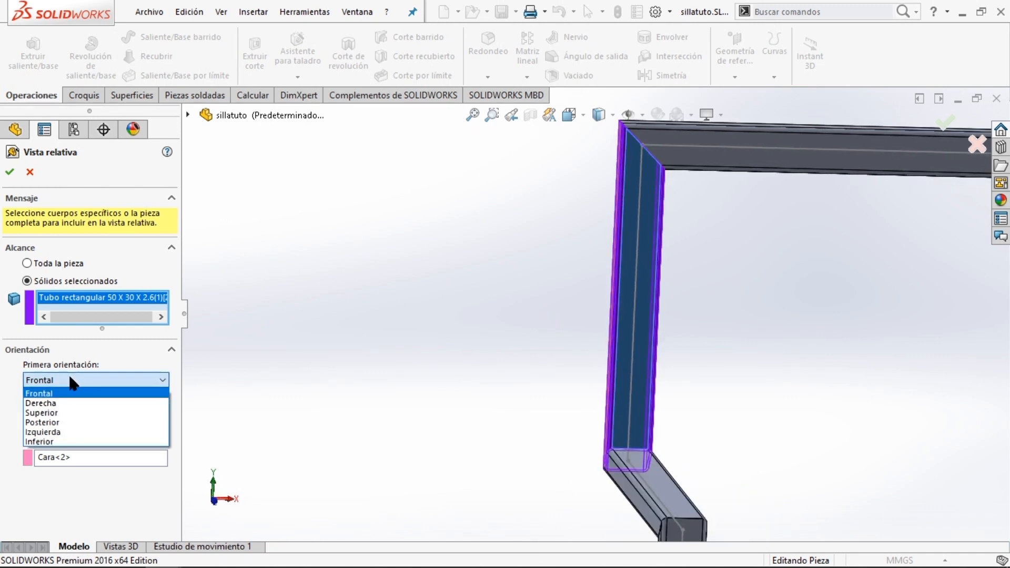
{"action": "left_click", "coordinate": [62, 405]}
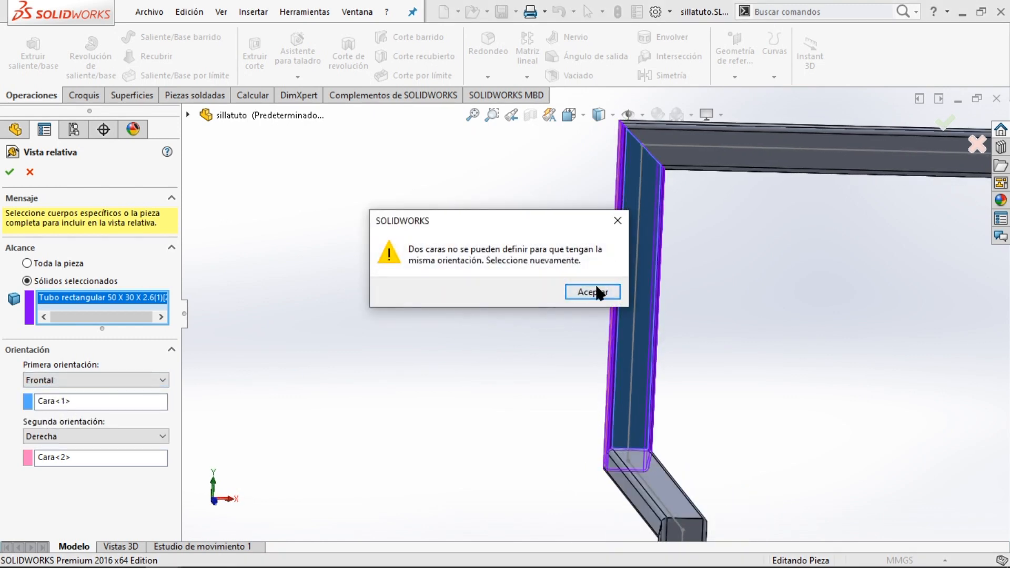
{"action": "left_click", "coordinate": [599, 292]}
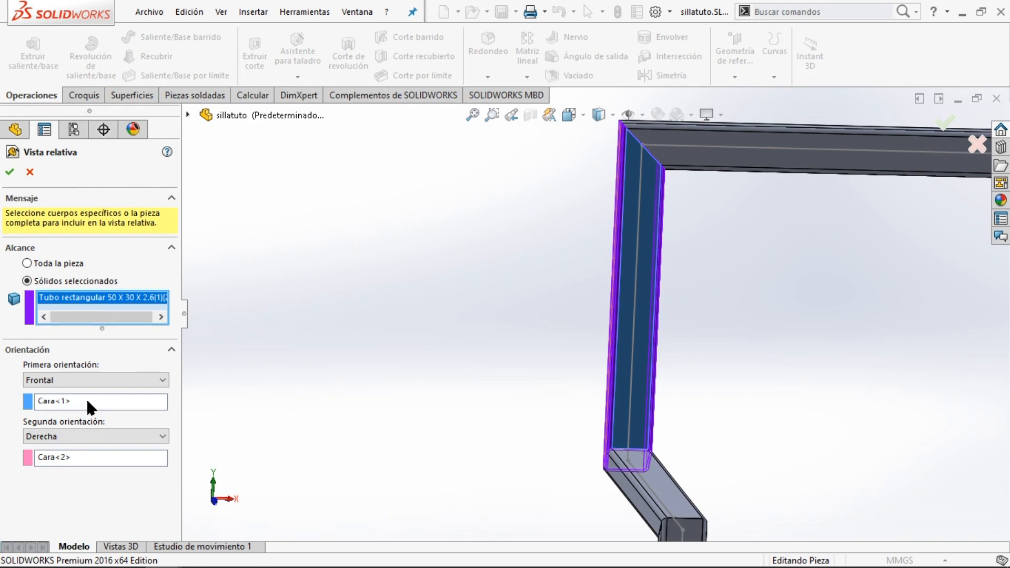
{"action": "left_click", "coordinate": [86, 401]}
{"action": "key", "text": "Delete"}
{"action": "left_click", "coordinate": [69, 454]}
{"action": "left_click", "coordinate": [97, 387]}
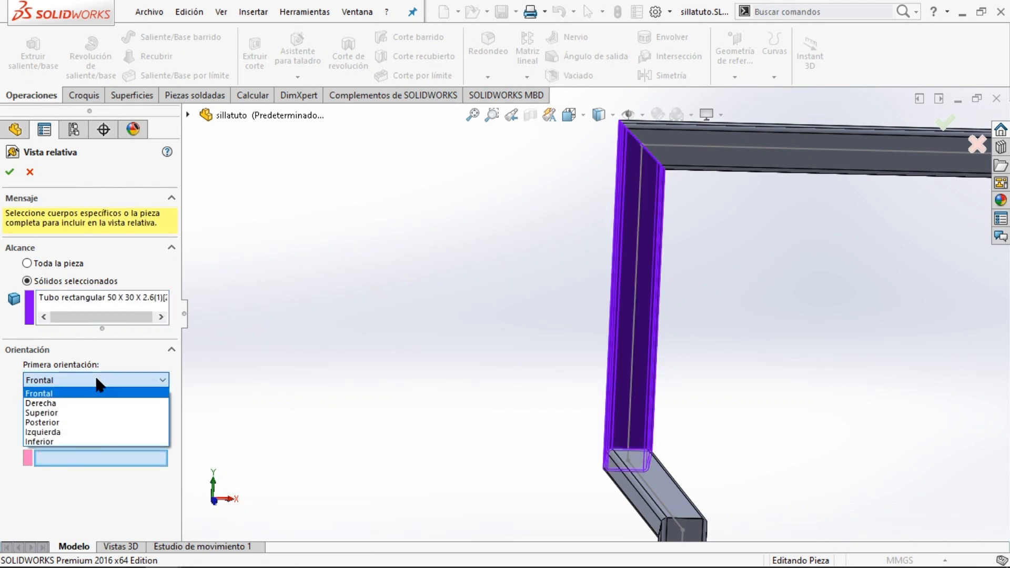
{"action": "left_click", "coordinate": [93, 407]}
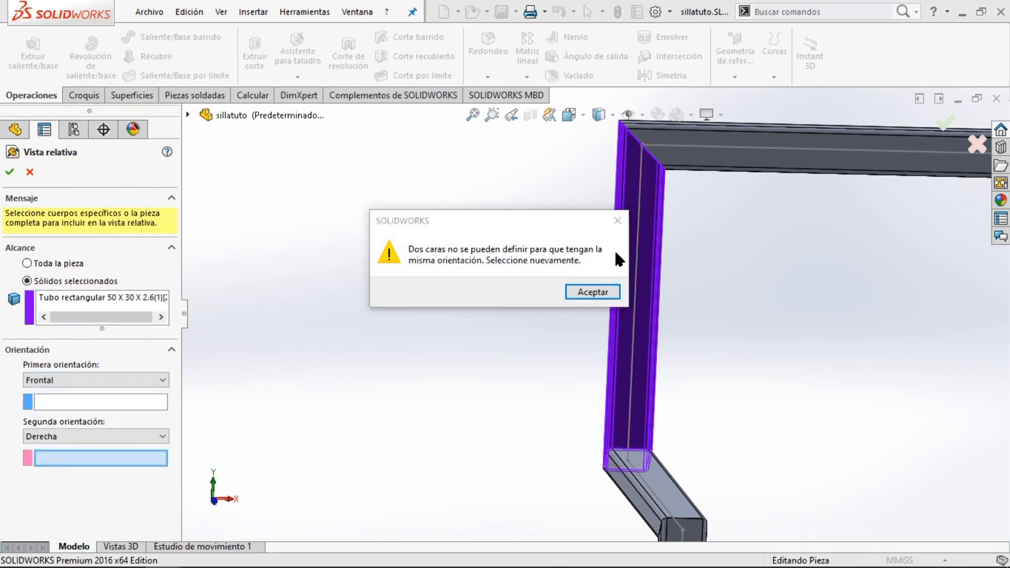
{"action": "key", "text": "Return"}
- Set the relative view's first orientation to Right (Derecha) and its second orientation to Front (Frontal)
{"action": "left_click", "coordinate": [108, 438]}
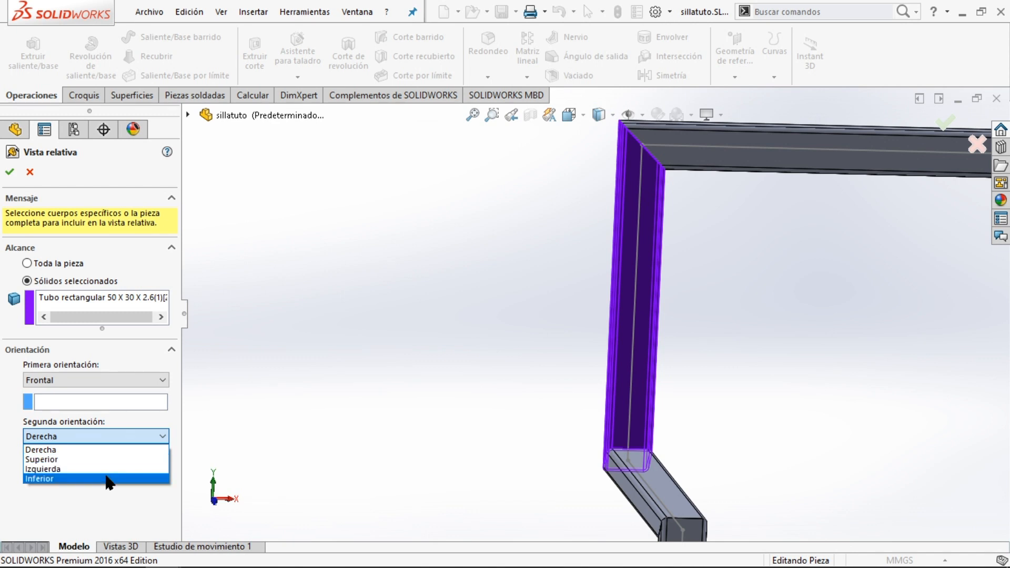
{"action": "left_click", "coordinate": [123, 415]}
{"action": "left_click", "coordinate": [104, 429]}
{"action": "left_click", "coordinate": [108, 436]}
{"action": "left_click", "coordinate": [141, 379]}
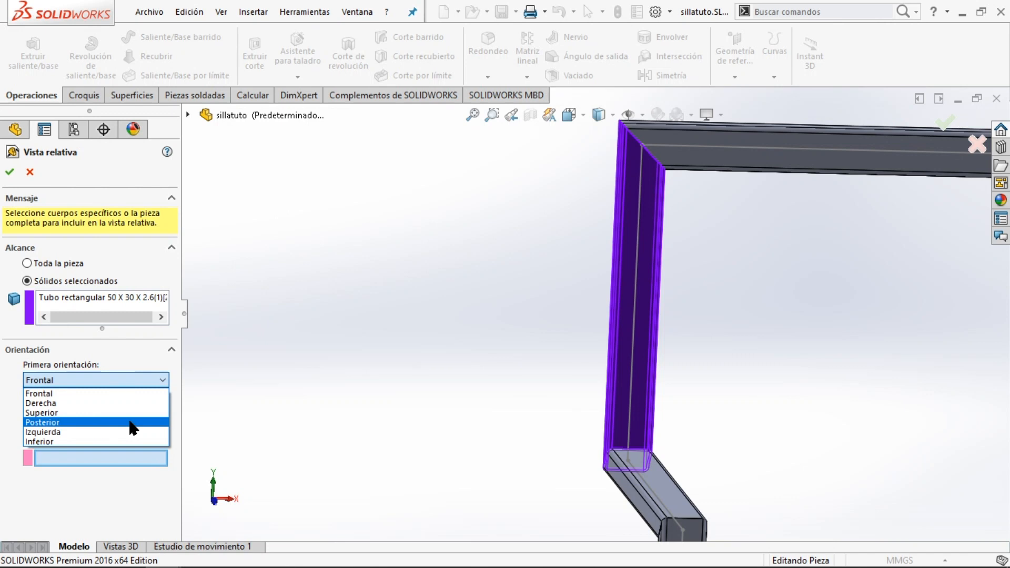
{"action": "left_click", "coordinate": [132, 403]}
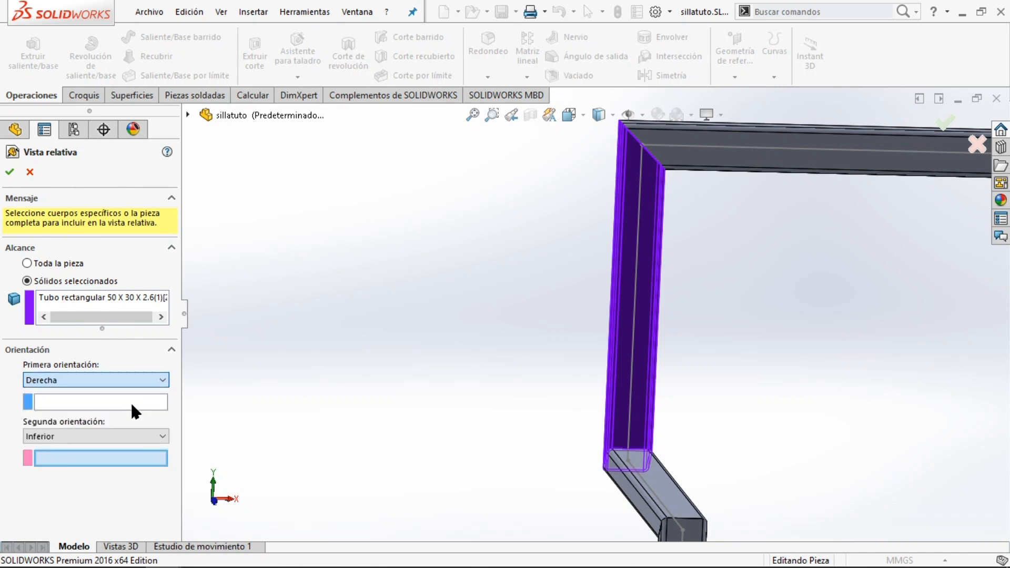
{"action": "left_click", "coordinate": [118, 436]}
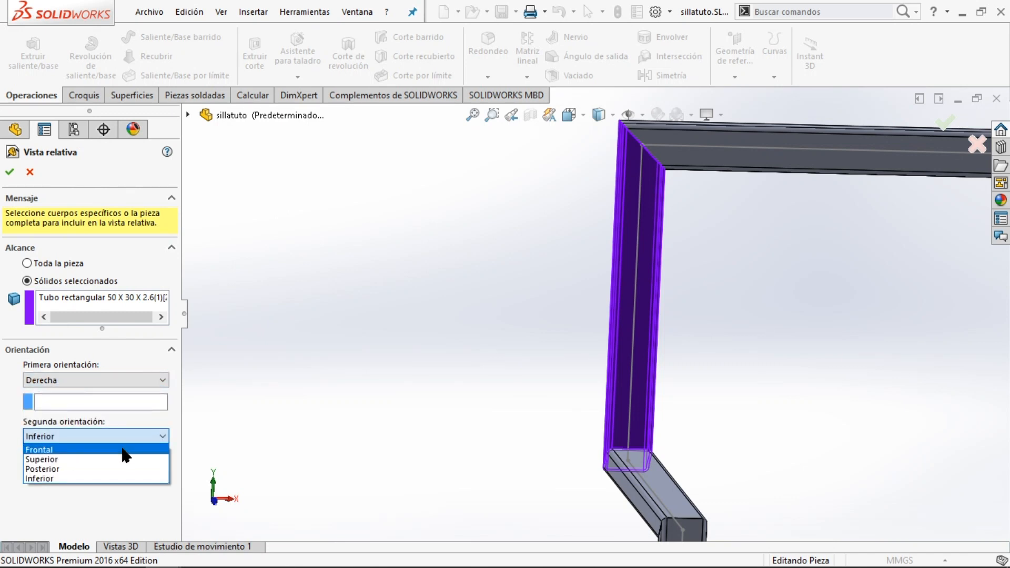
{"action": "left_click", "coordinate": [125, 452]}
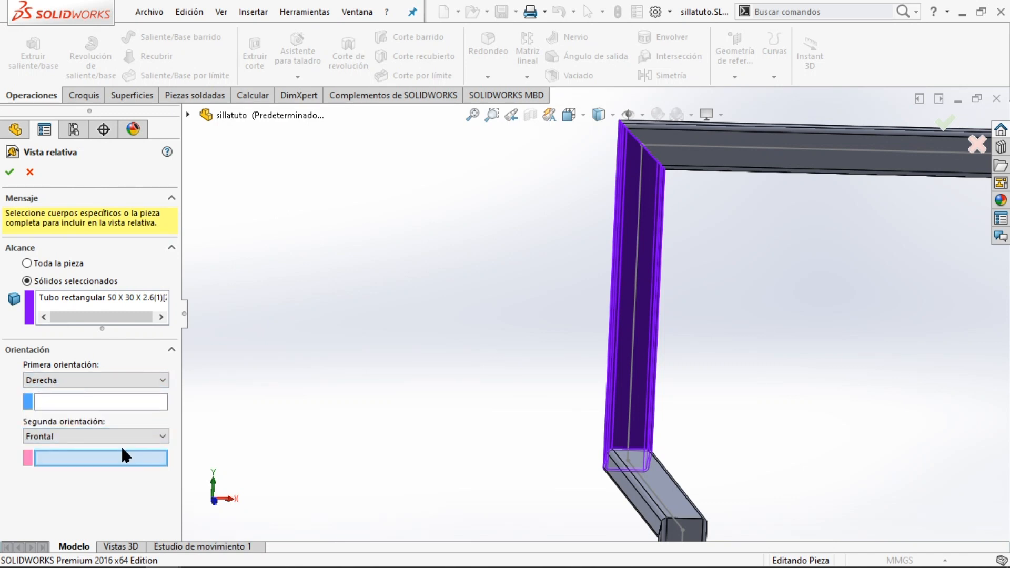
- Try the tube's narrow outer face as Right and its wide face as Front, then cancel the view's placement
{"action": "left_click", "coordinate": [102, 402]}
{"action": "middle_click_drag", "start_coordinate": [625, 247], "coordinate": [620, 185]}
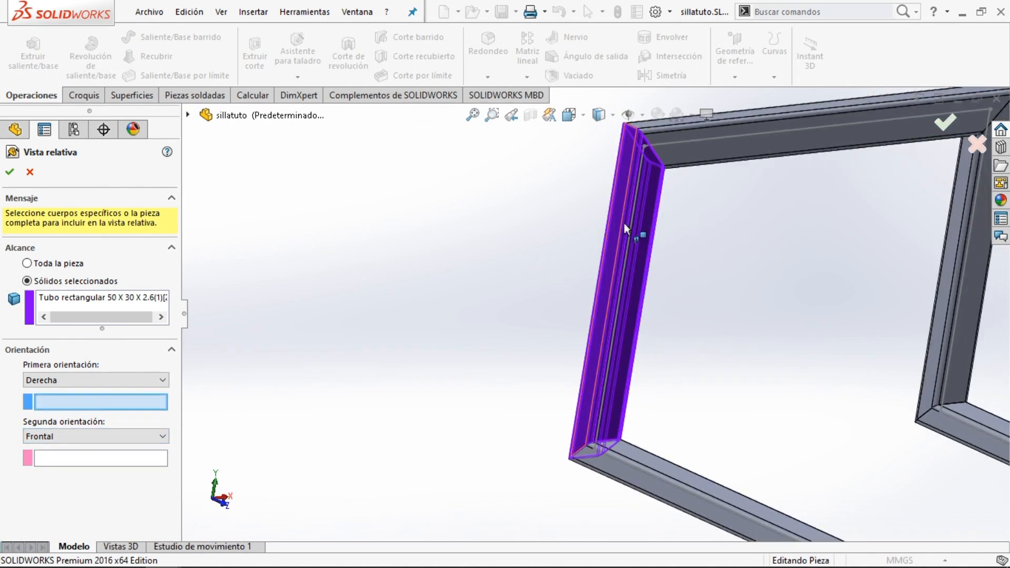
{"action": "left_click", "coordinate": [618, 183]}
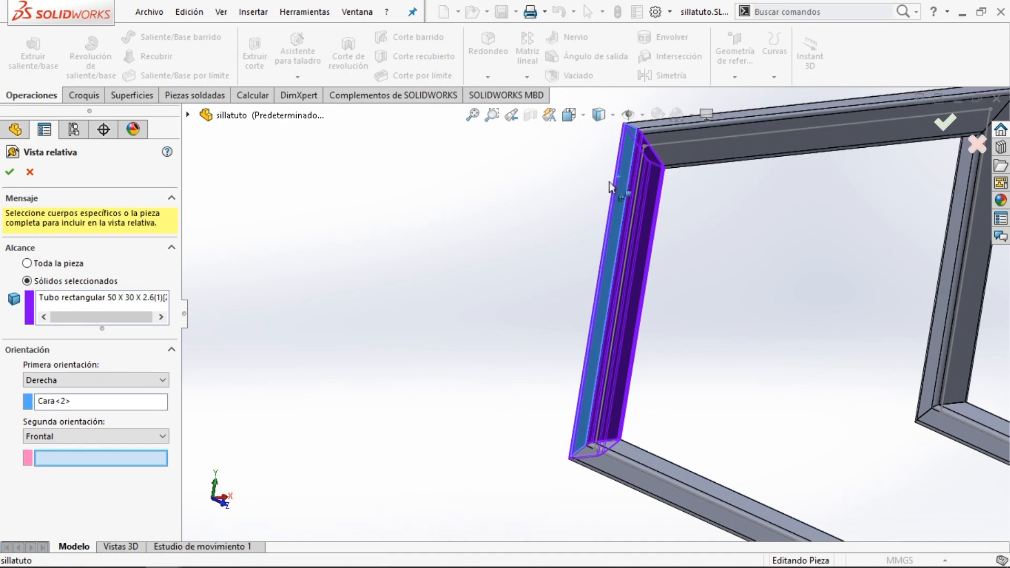
{"action": "left_click", "coordinate": [642, 280]}
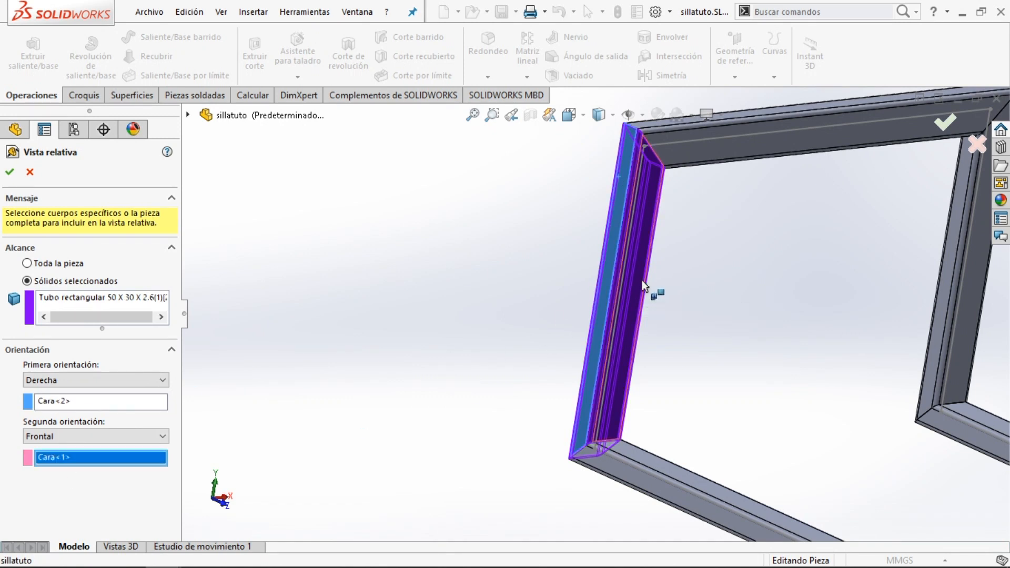
{"action": "left_click", "coordinate": [10, 172]}
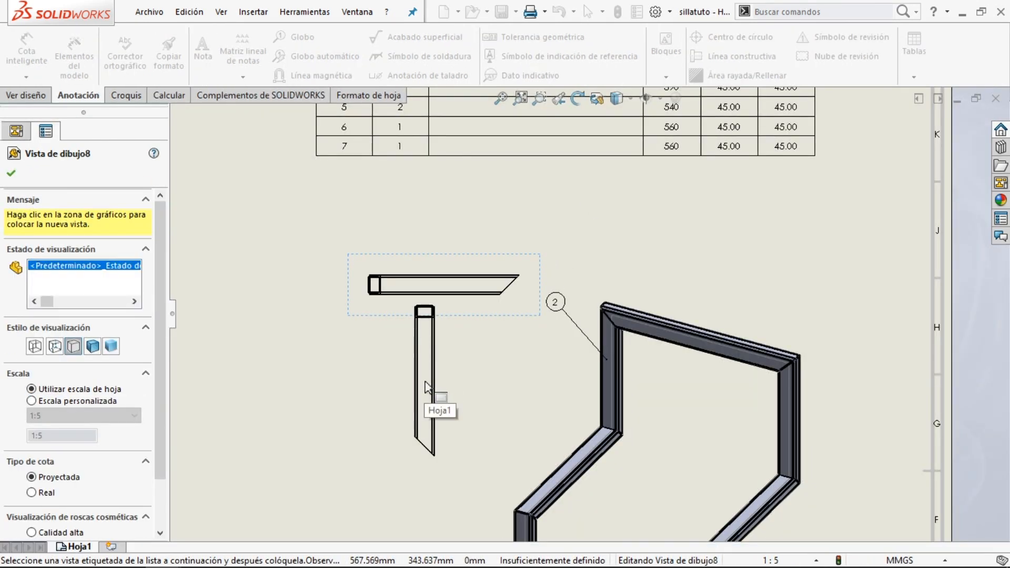
{"action": "key", "text": "Escape"}
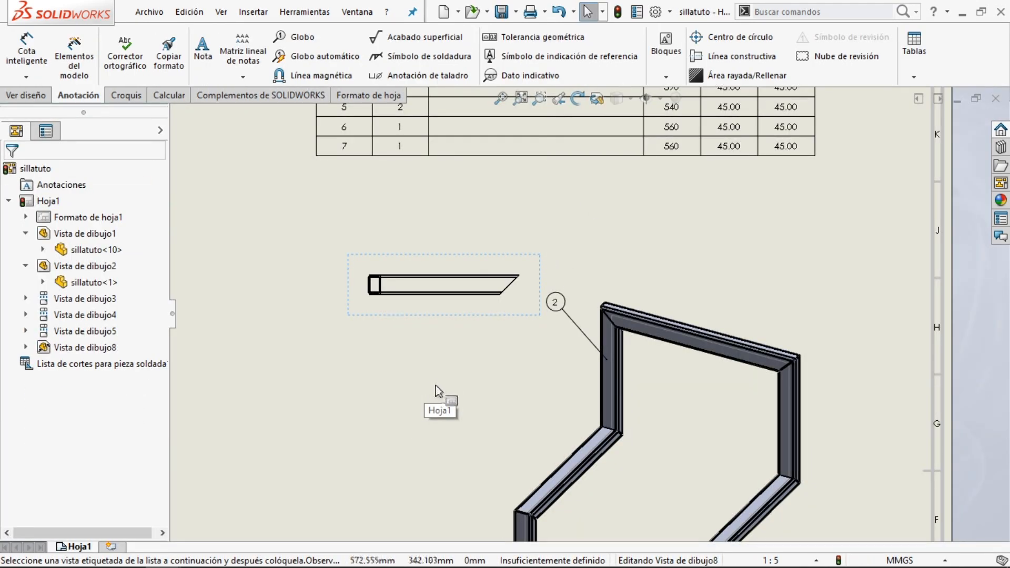
- Restart the relative view from the backrest tube and clear the face references of both orientations
{"action": "left_click", "coordinate": [221, 13]}
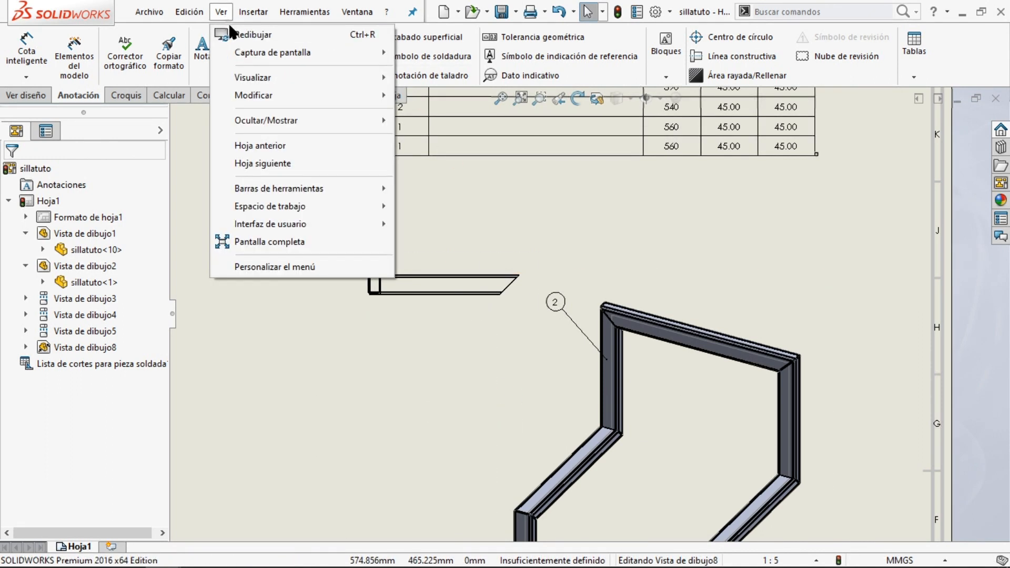
{"action": "mouse_move", "coordinate": [261, 17]}
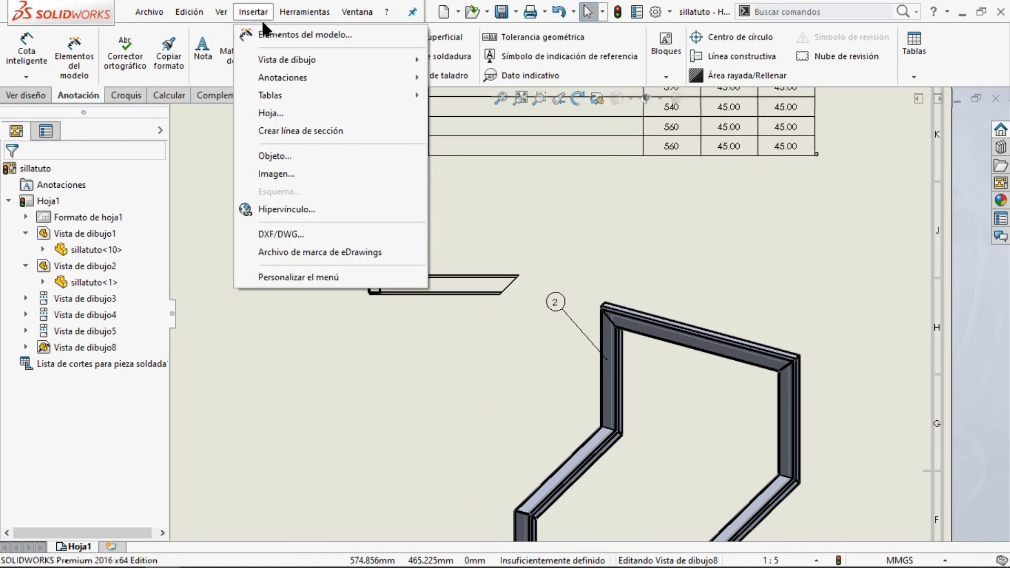
{"action": "mouse_move", "coordinate": [316, 60]}
{"action": "left_click", "coordinate": [484, 150]}
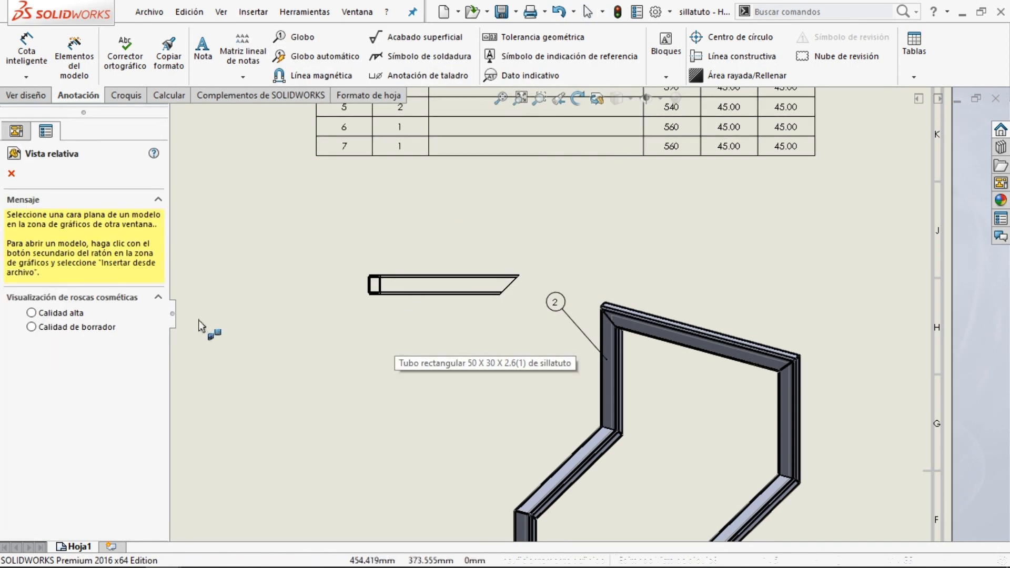
{"action": "left_click", "coordinate": [603, 382]}
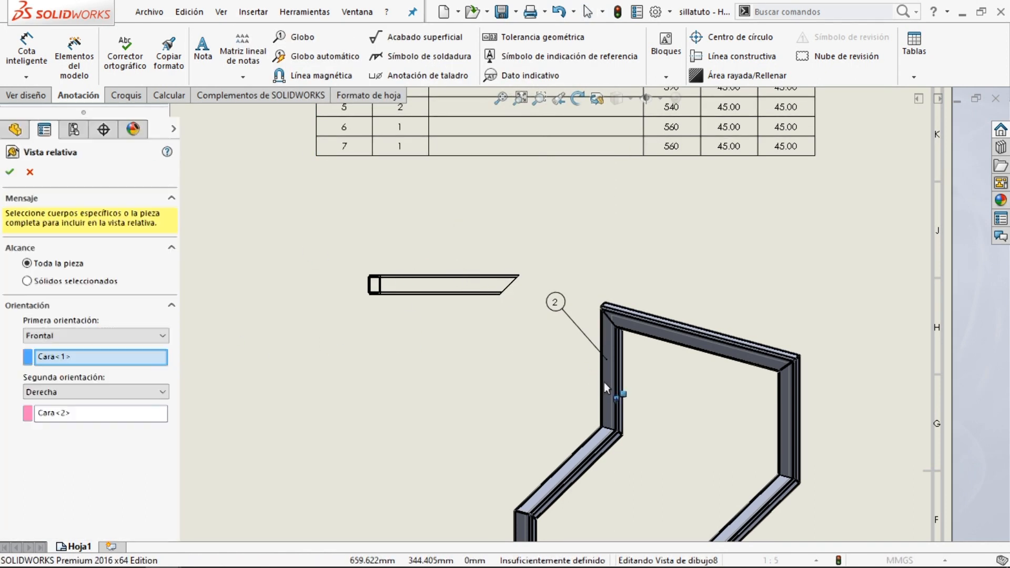
{"action": "left_click", "coordinate": [83, 332]}
{"action": "left_click", "coordinate": [84, 333]}
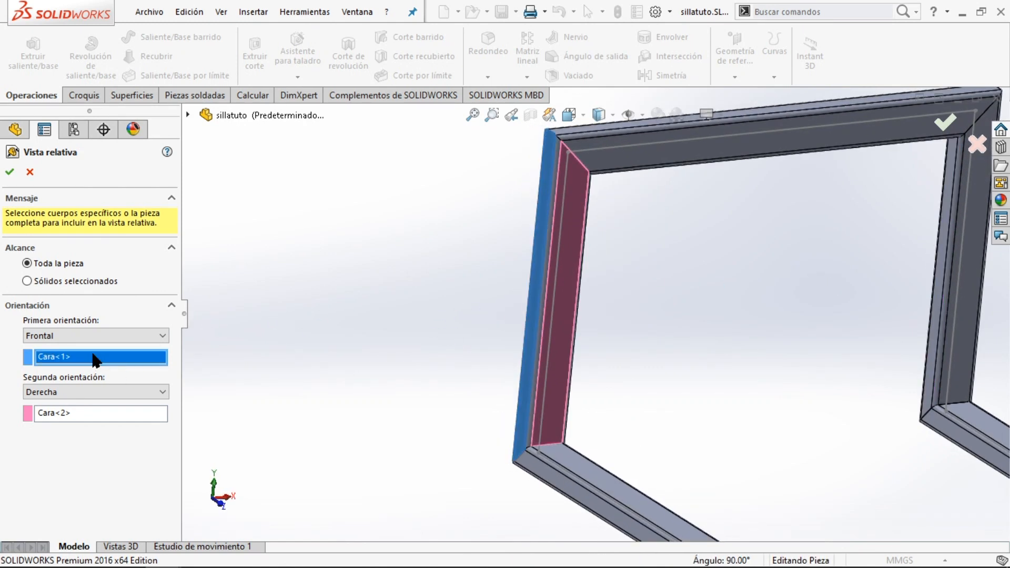
{"action": "key", "text": "Delete"}
{"action": "left_click", "coordinate": [108, 407]}
{"action": "key", "text": "Delete"}
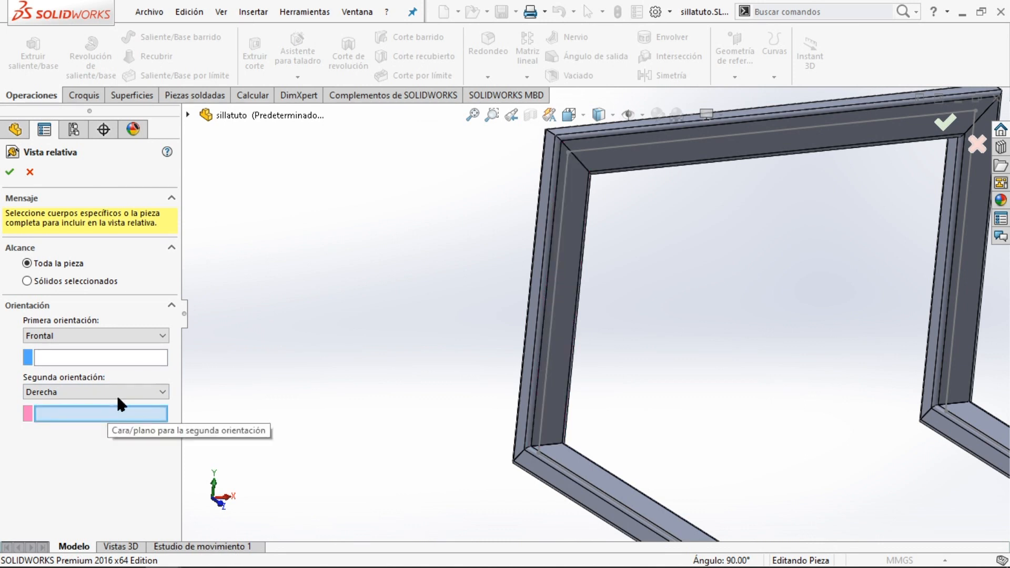
- Try a whole-part relative view with the narrow outer face as Front and the wide face as Right, then abandon its placement
{"action": "left_click", "coordinate": [114, 336]}
{"action": "left_click", "coordinate": [240, 331]}
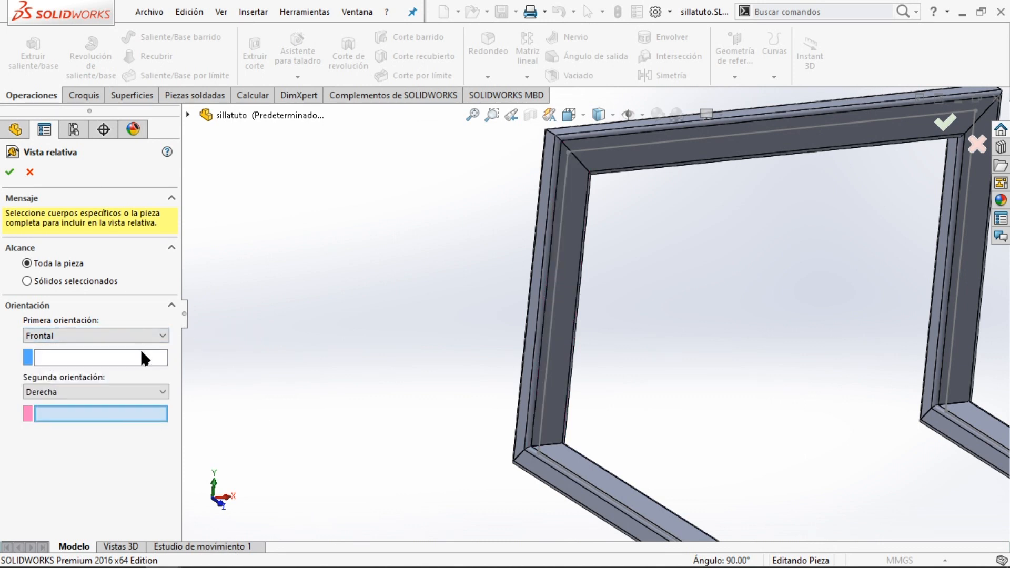
{"action": "left_click", "coordinate": [140, 357]}
{"action": "left_click", "coordinate": [544, 218]}
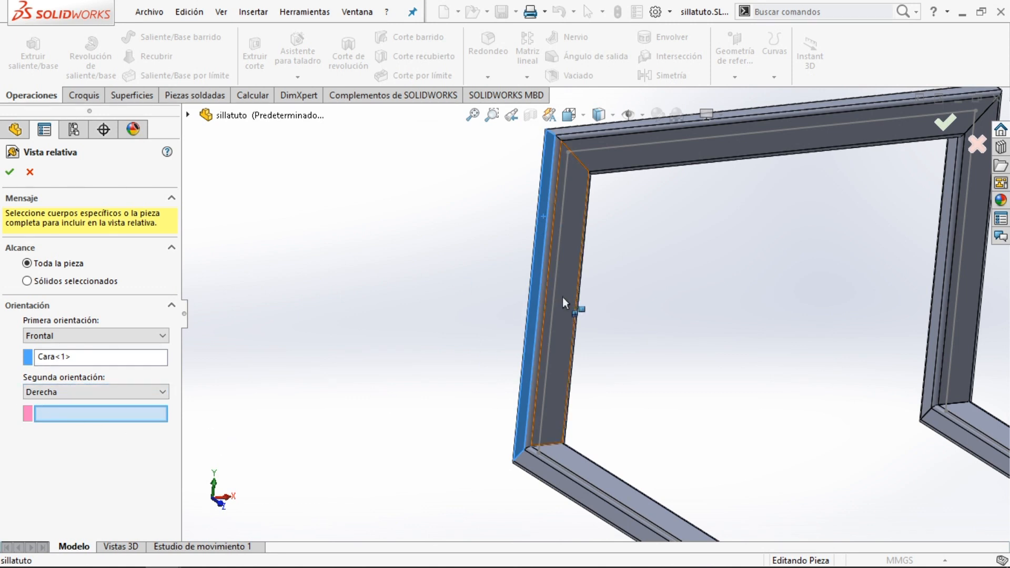
{"action": "left_click", "coordinate": [578, 308]}
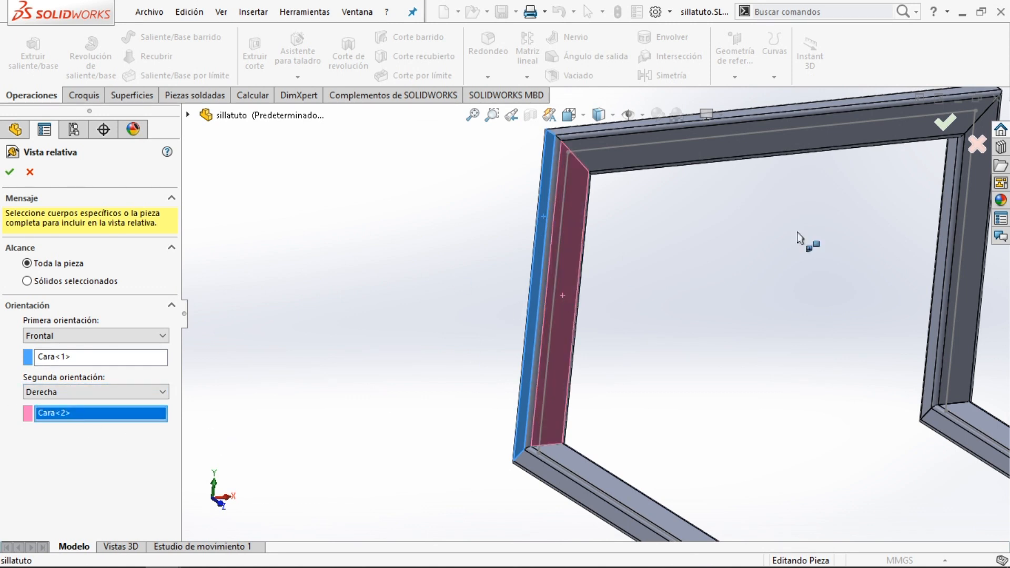
{"action": "left_click", "coordinate": [947, 125]}
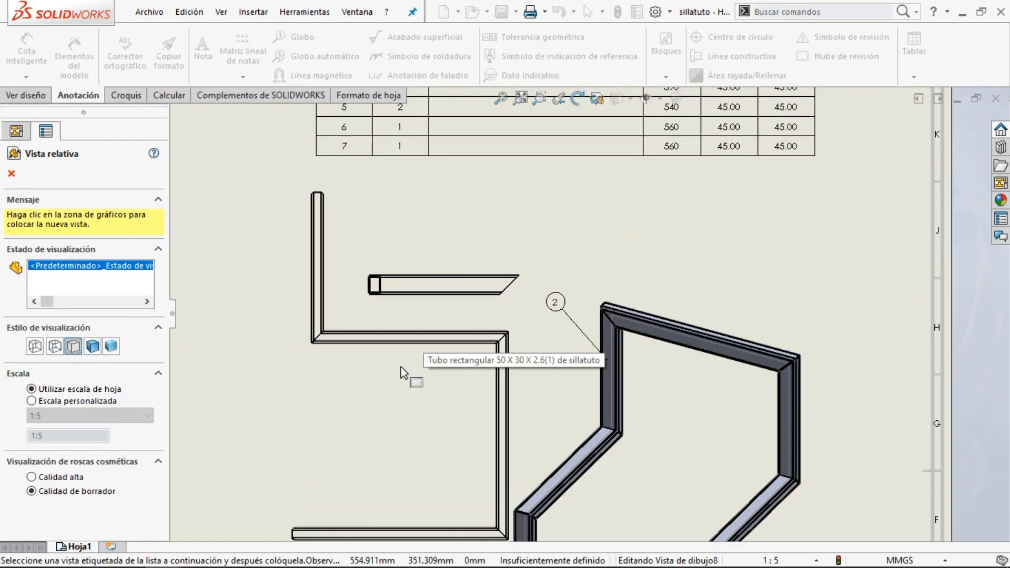
{"action": "left_click", "coordinate": [241, 343]}
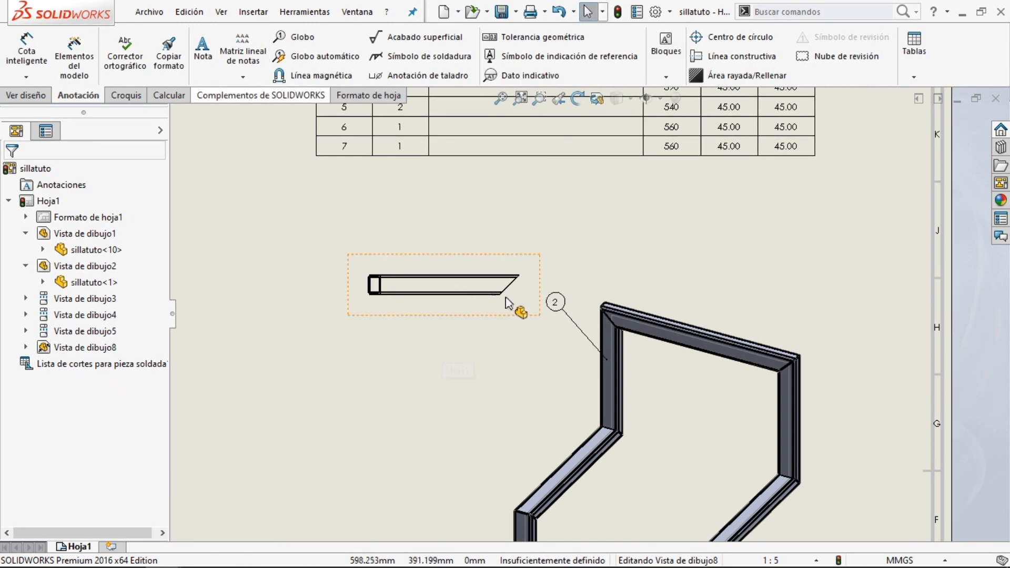
- Start a relative-to-model view from the backrest's side tube, limiting the scope to selected bodies and choosing that tube
{"action": "left_click", "coordinate": [245, 12]}
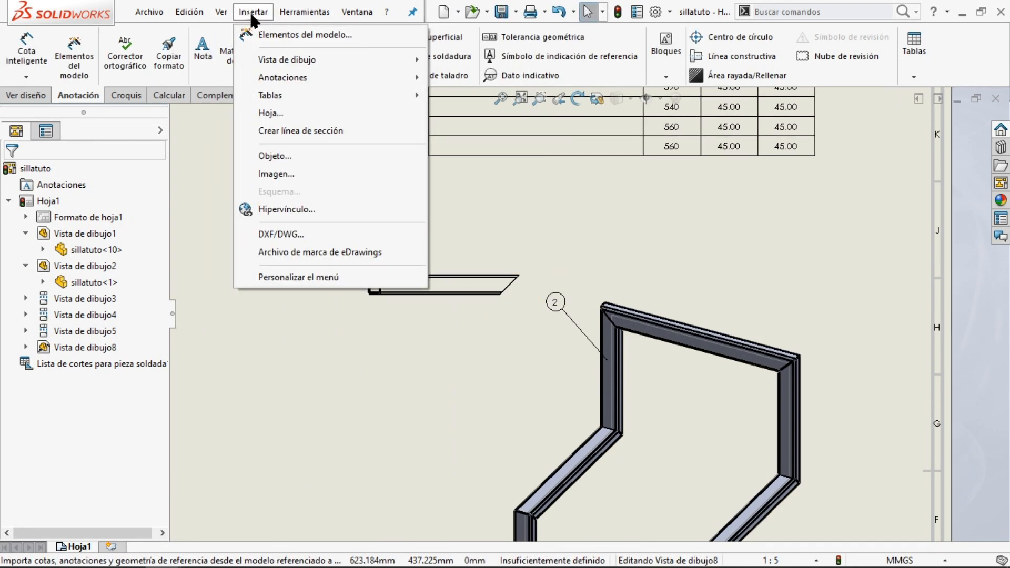
{"action": "mouse_move", "coordinate": [286, 60]}
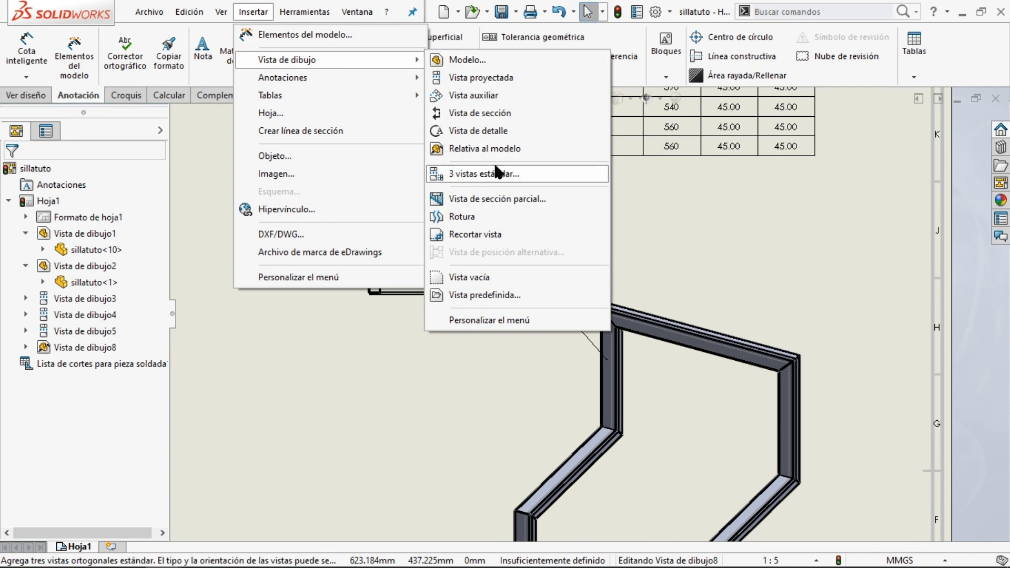
{"action": "left_click", "coordinate": [503, 150]}
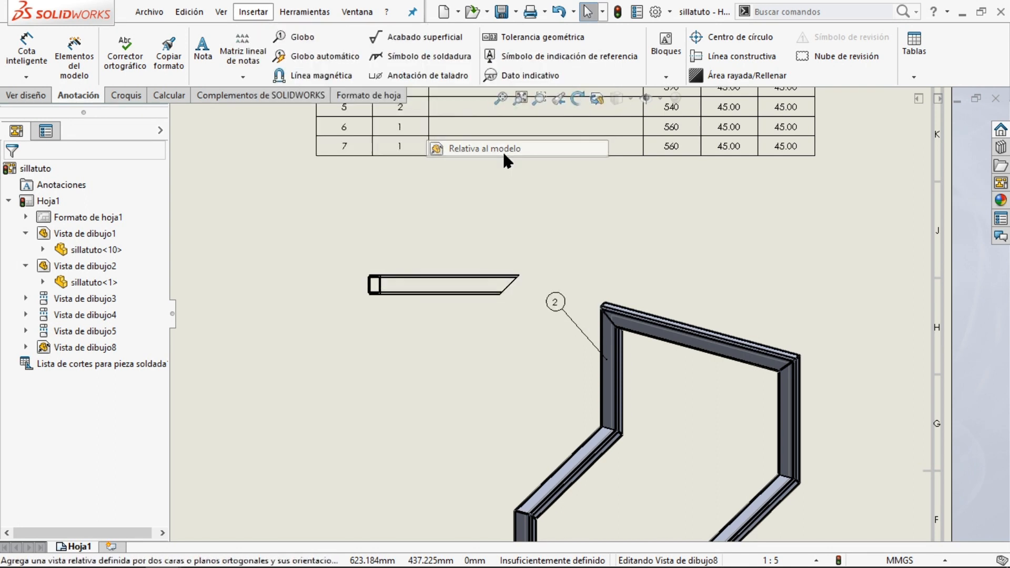
{"action": "left_click", "coordinate": [610, 397]}
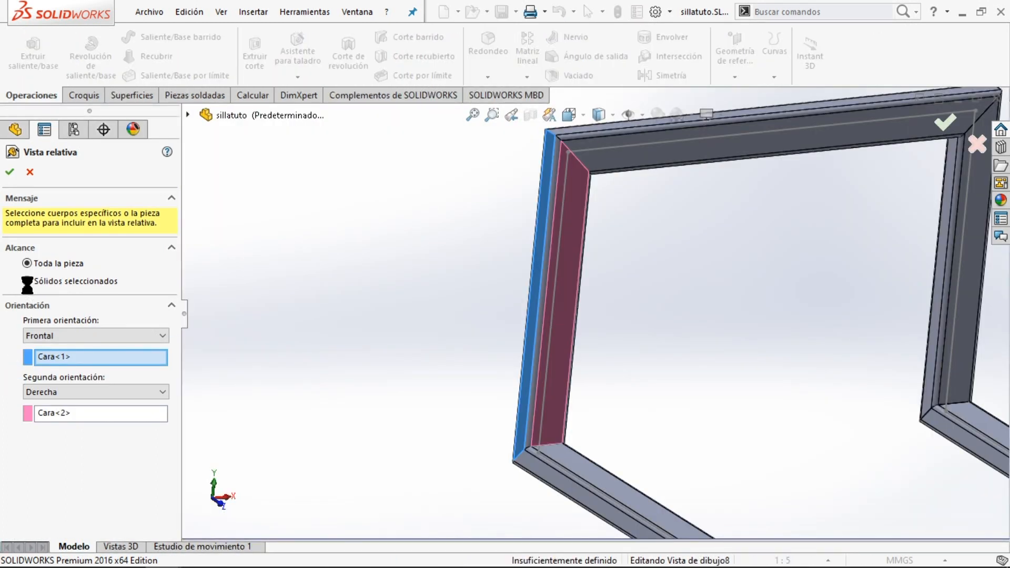
{"action": "left_click", "coordinate": [27, 281]}
{"action": "left_click", "coordinate": [526, 330]}
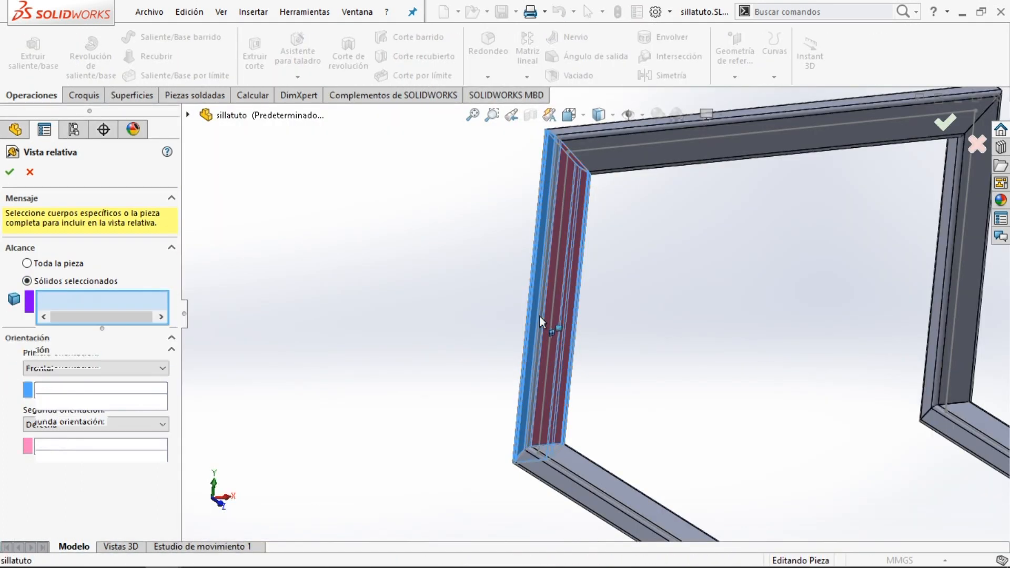
- Clear both face references of the relative view, keeping Front (Frontal) as the first orientation
{"action": "left_click", "coordinate": [87, 400]}
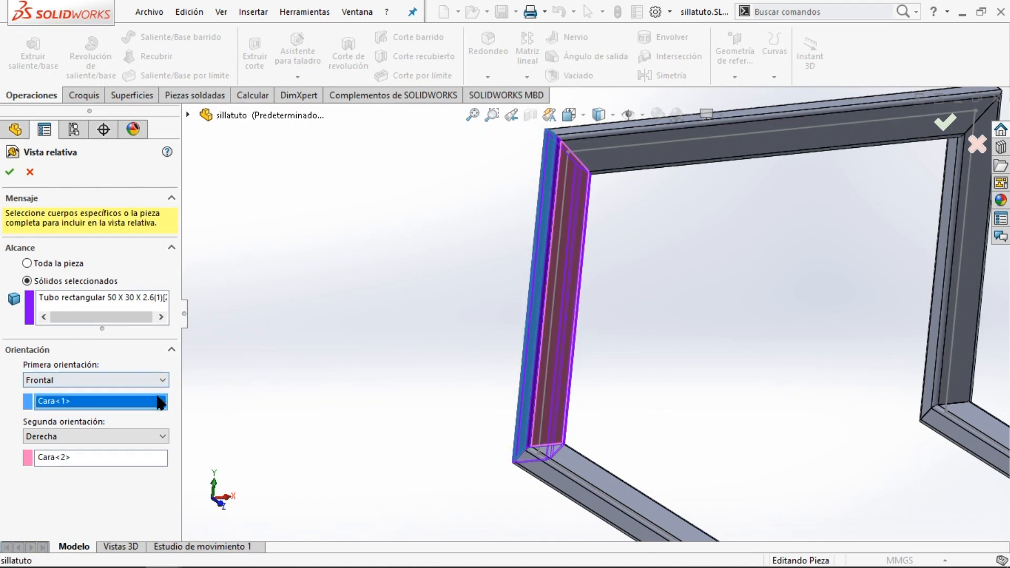
{"action": "key", "text": "Delete"}
{"action": "left_click", "coordinate": [80, 459]}
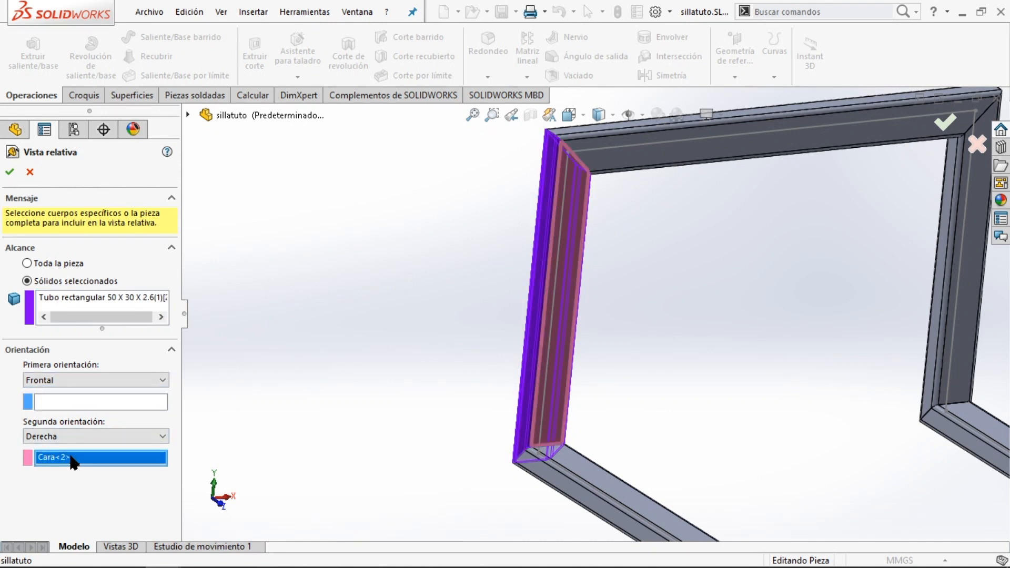
{"action": "key", "text": "Delete"}
{"action": "left_click", "coordinate": [56, 379]}
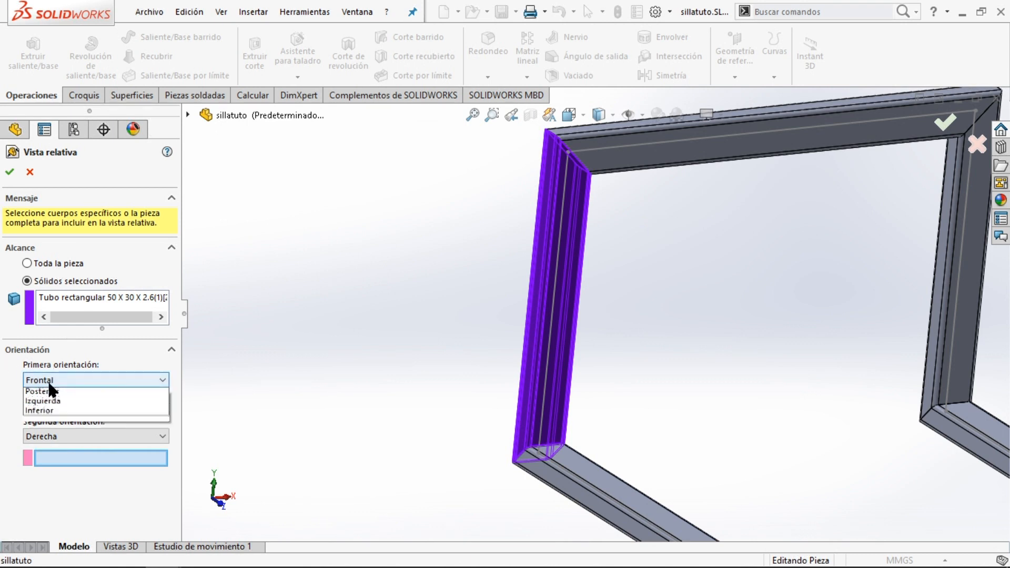
{"action": "left_click", "coordinate": [286, 352]}
- Assign the tube's narrow outer face as Front and its wide face as Right, and place the view below the existing tube view
{"action": "left_click", "coordinate": [106, 400]}
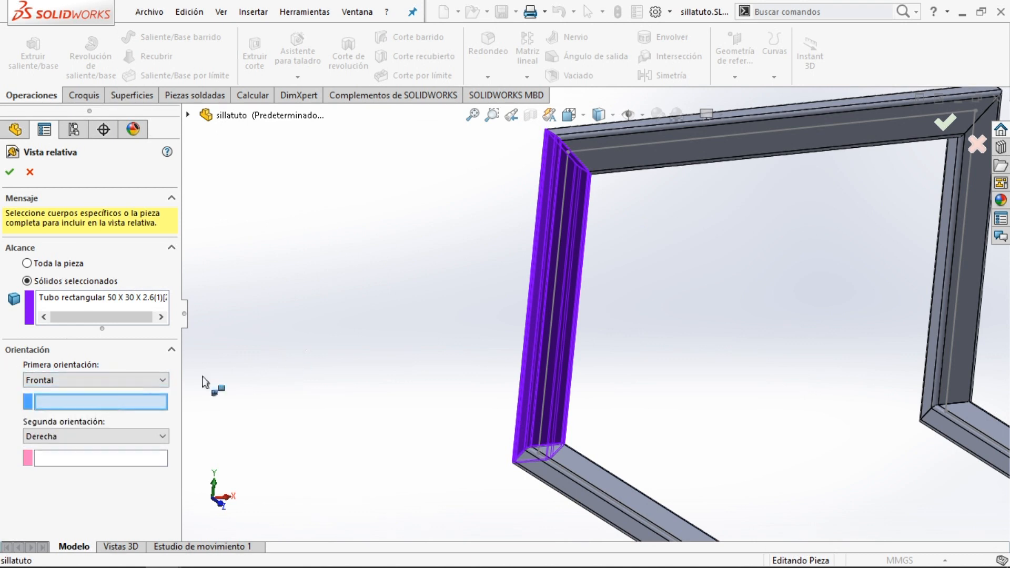
{"action": "left_click", "coordinate": [544, 230]}
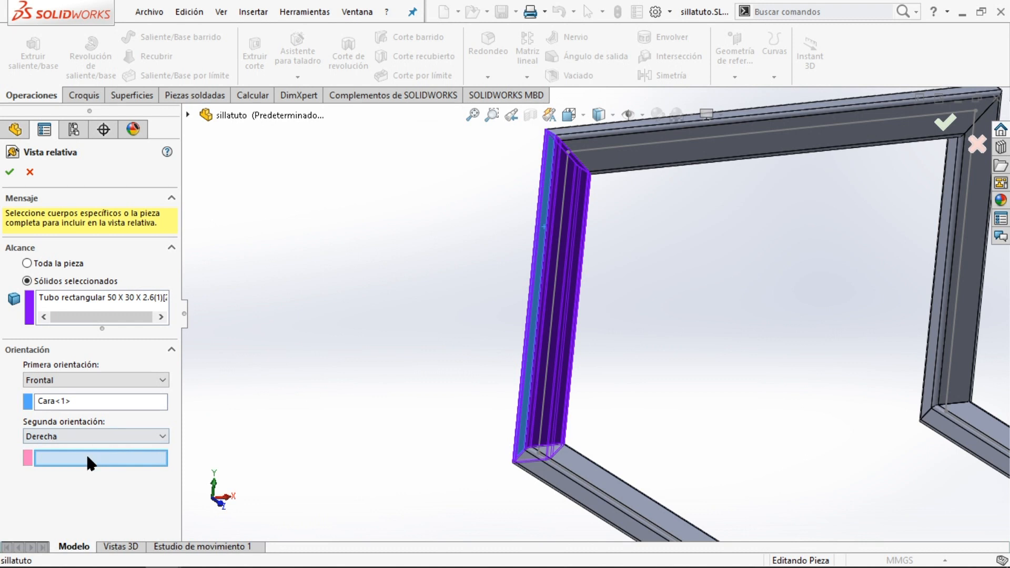
{"action": "left_click", "coordinate": [572, 245]}
{"action": "left_click", "coordinate": [944, 124]}
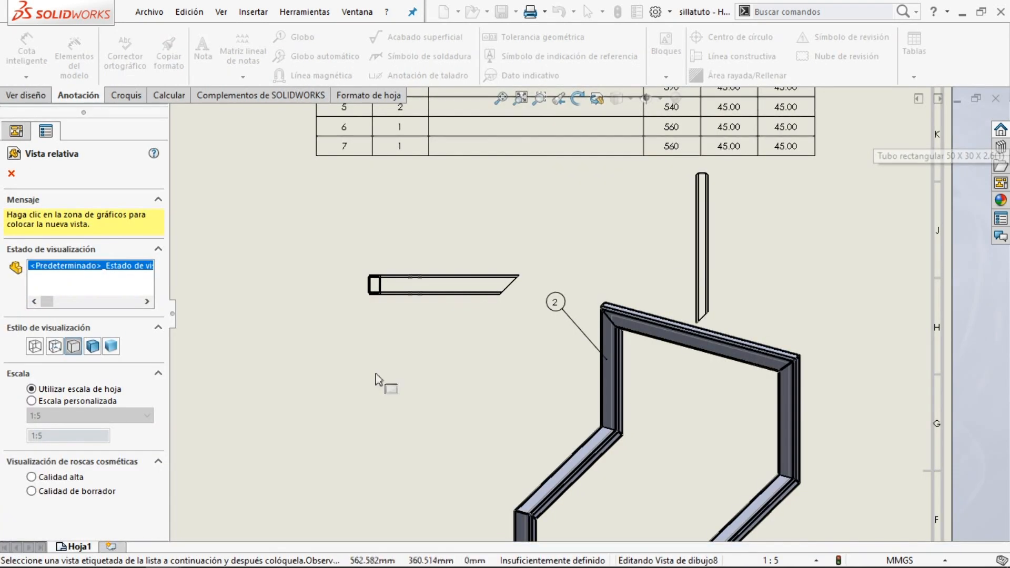
{"action": "left_click", "coordinate": [409, 411]}
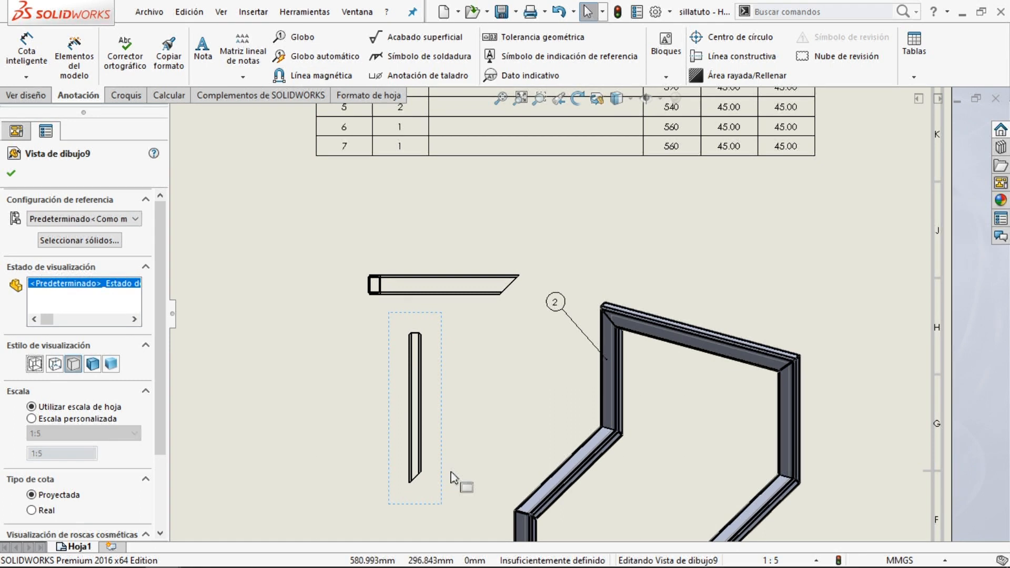
- Rotate the new tube view to -90° and move it directly beneath the first tube view
{"action": "left_click", "coordinate": [446, 448]}
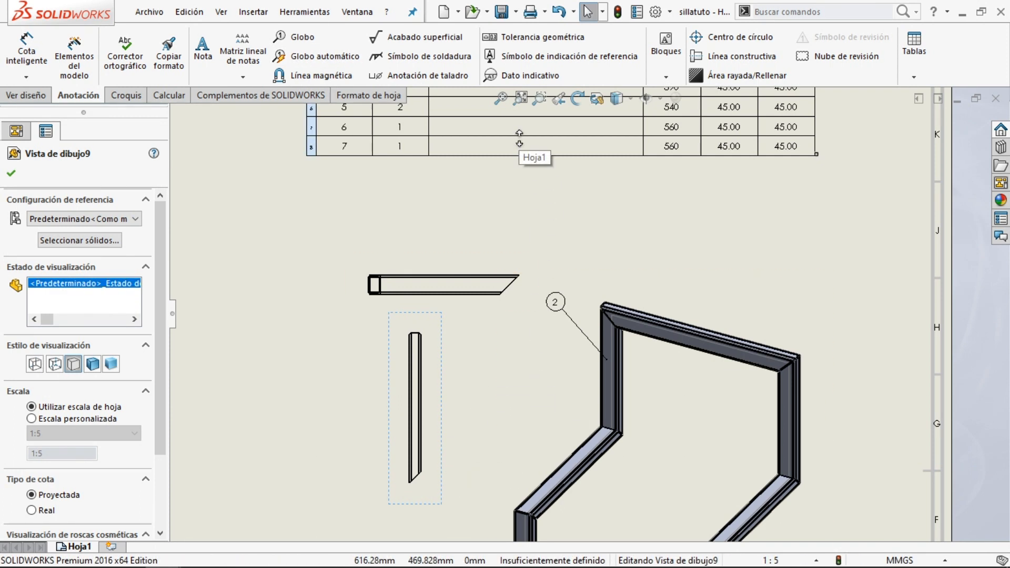
{"action": "right_click", "coordinate": [445, 368]}
{"action": "mouse_move", "coordinate": [547, 139]}
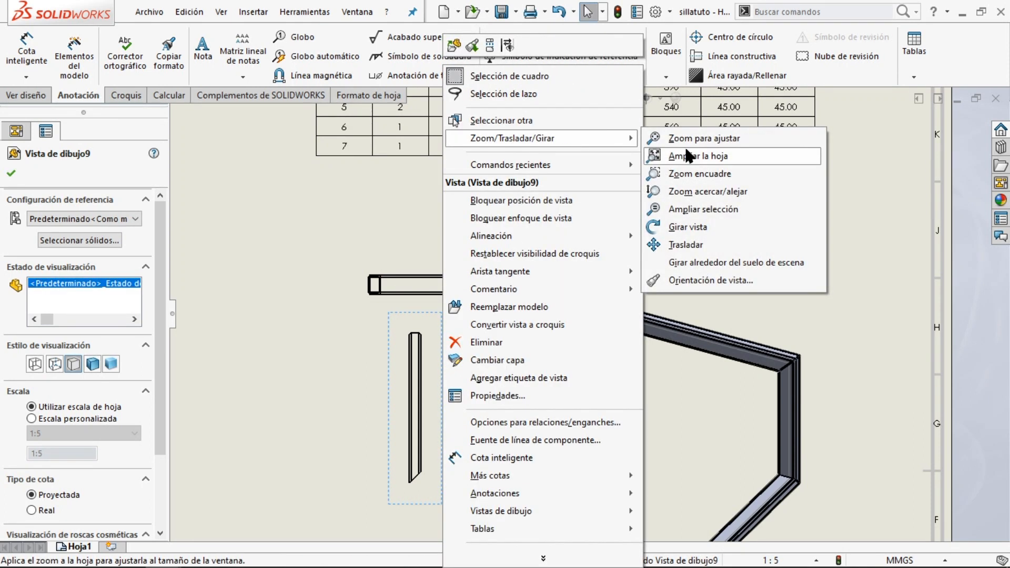
{"action": "left_click", "coordinate": [667, 227]}
{"action": "left_click_drag", "start_coordinate": [466, 341], "coordinate": [444, 84]}
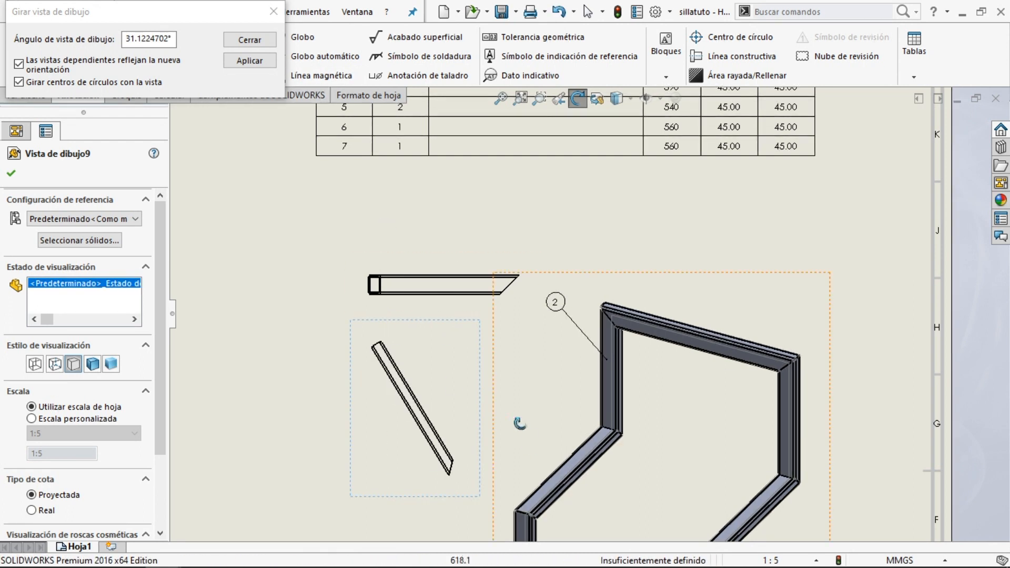
{"action": "mouse_move", "coordinate": [454, 334]}
{"action": "left_mouse_down"}
{"action": "mouse_move", "coordinate": [505, 457]}
{"action": "mouse_move", "coordinate": [396, 530]}
{"action": "mouse_move", "coordinate": [286, 482]}
{"action": "mouse_move", "coordinate": [253, 489]}
{"action": "mouse_move", "coordinate": [243, 521]}
{"action": "mouse_move", "coordinate": [316, 521]}
{"action": "mouse_move", "coordinate": [315, 503]}
{"action": "mouse_move", "coordinate": [402, 491]}
{"action": "mouse_move", "coordinate": [416, 504]}
{"action": "left_mouse_up"}
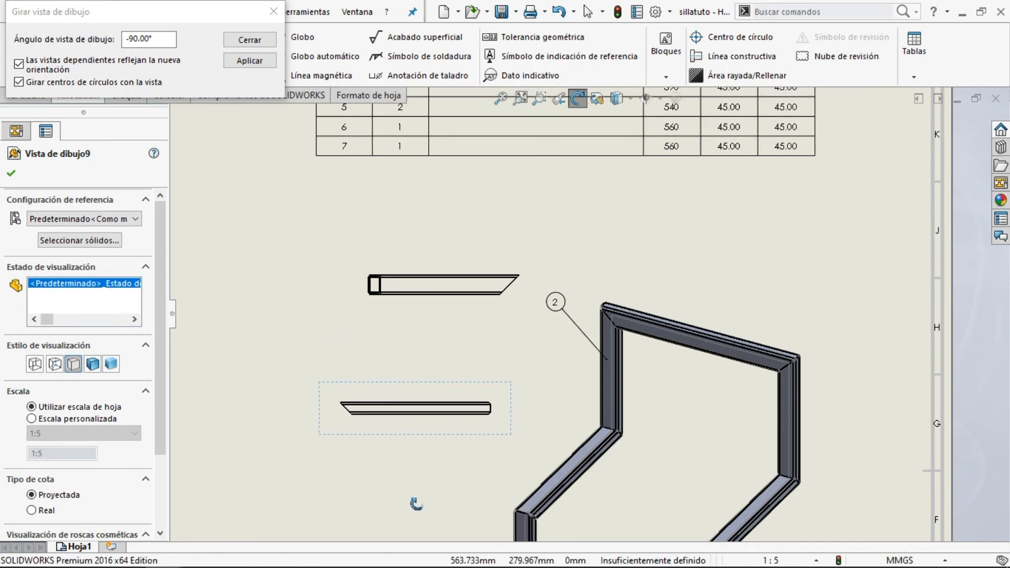
{"action": "left_click", "coordinate": [251, 40]}
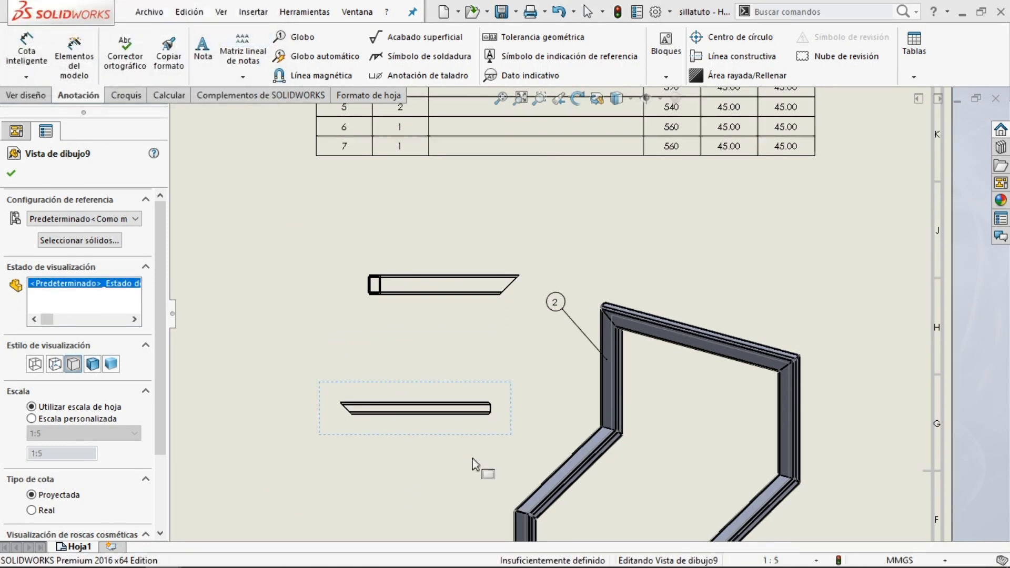
{"action": "mouse_move", "coordinate": [440, 388]}
{"action": "left_mouse_down"}
{"action": "mouse_move", "coordinate": [458, 356]}
{"action": "mouse_move", "coordinate": [458, 316]}
{"action": "mouse_move", "coordinate": [466, 317]}
{"action": "left_mouse_up"}
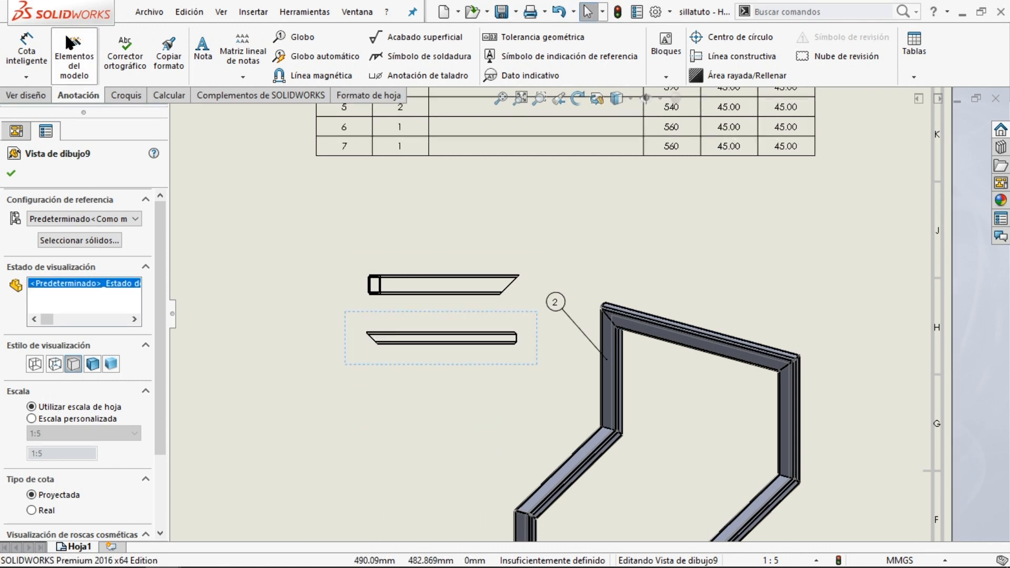
- Dimension the overall length of the upper tube view, from its square end to the mitred tip, placing the dimension above it
{"action": "left_click", "coordinate": [42, 48]}
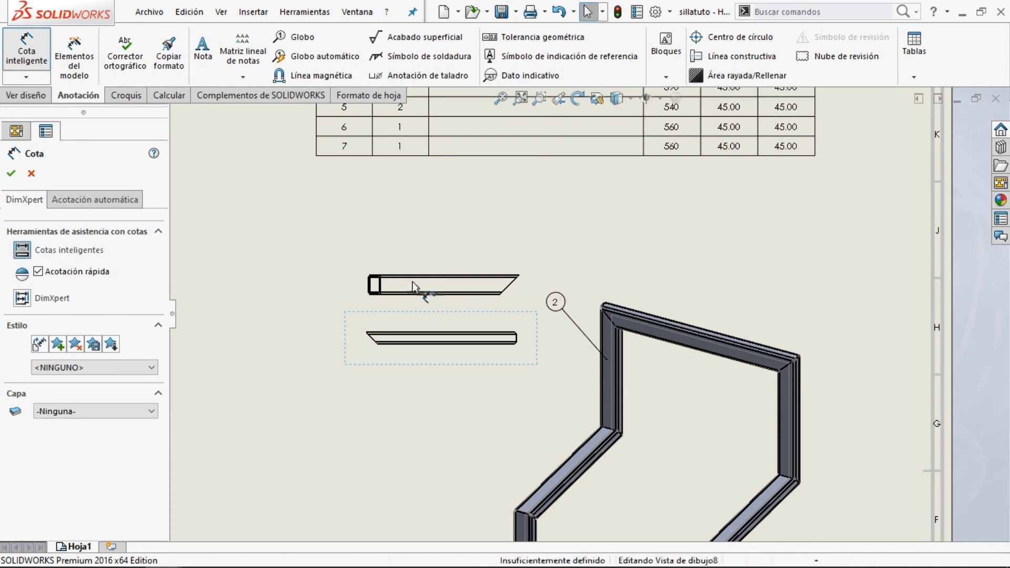
{"action": "scroll", "coordinate": [505, 283], "scroll_direction": "down", "scroll_amount": 5}
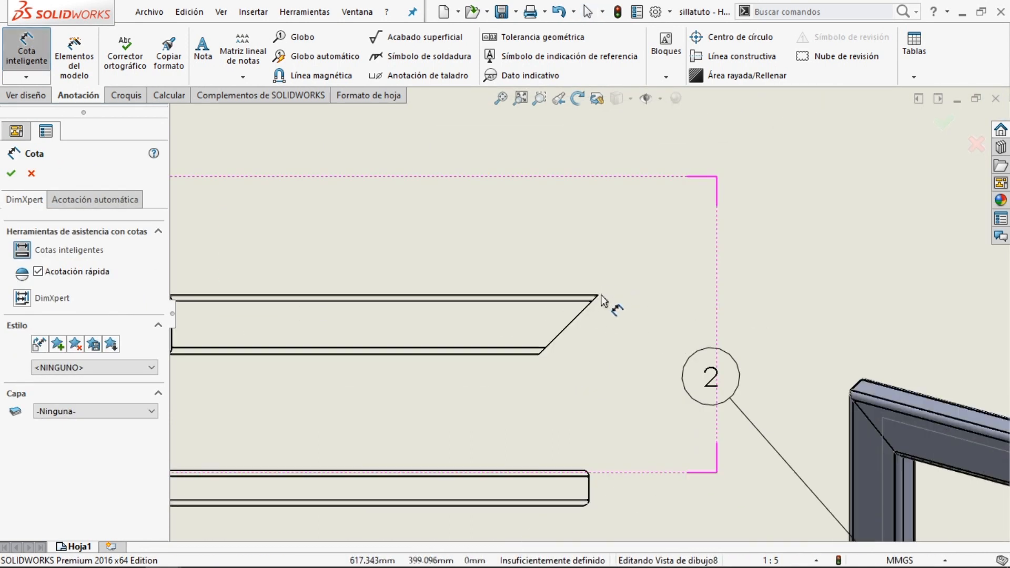
{"action": "left_click", "coordinate": [599, 296]}
{"action": "scroll", "coordinate": [526, 316], "scroll_direction": "up", "scroll_amount": 5}
{"action": "scroll", "coordinate": [499, 322], "scroll_direction": "down", "scroll_amount": 4}
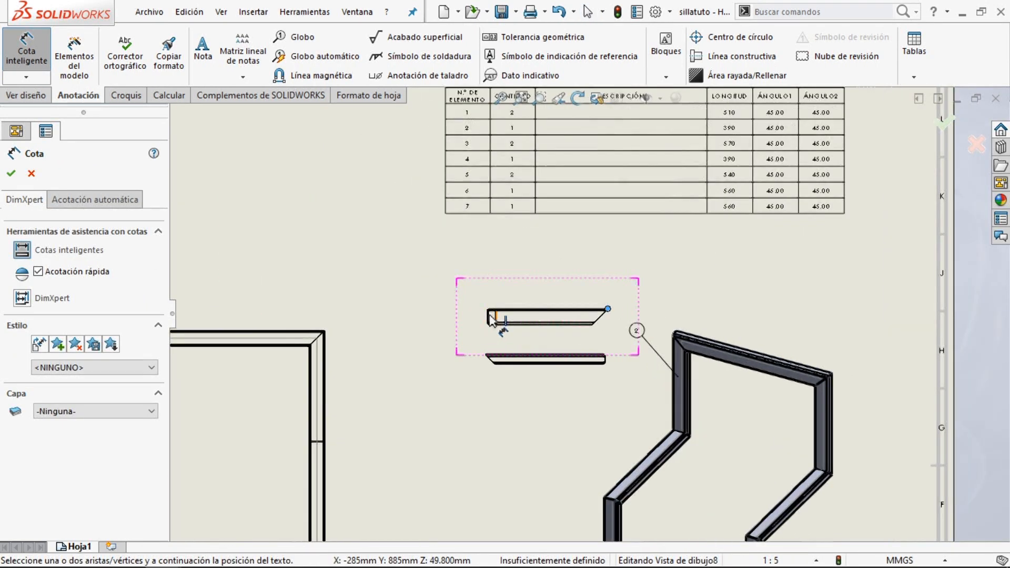
{"action": "left_click", "coordinate": [521, 321]}
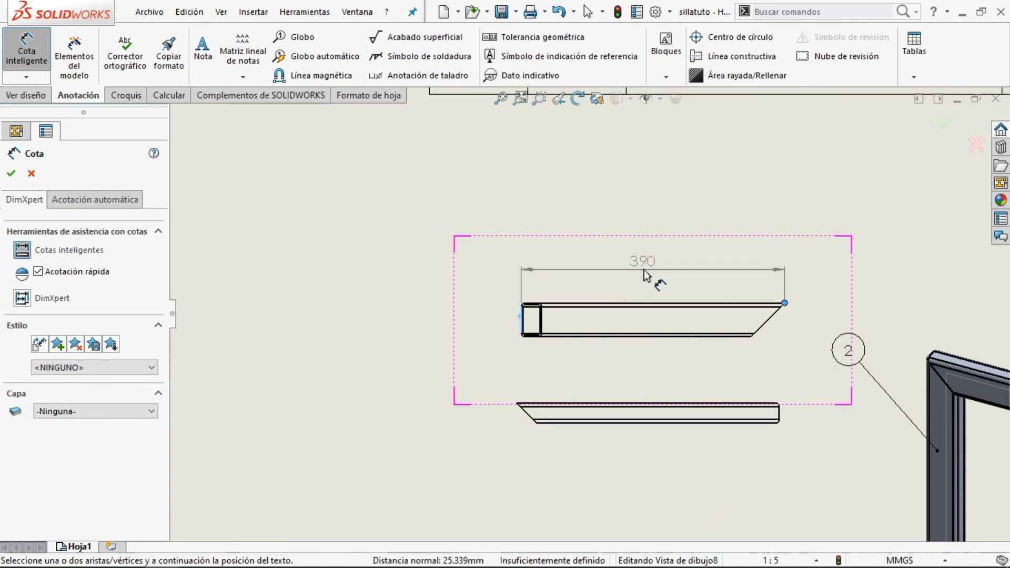
{"action": "left_click", "coordinate": [802, 272]}
- Insert a note reading "ELEMENTO DE CORTE 2" above the dimensioned tube view
{"action": "scroll", "coordinate": [832, 259], "scroll_direction": "up", "scroll_amount": 5}
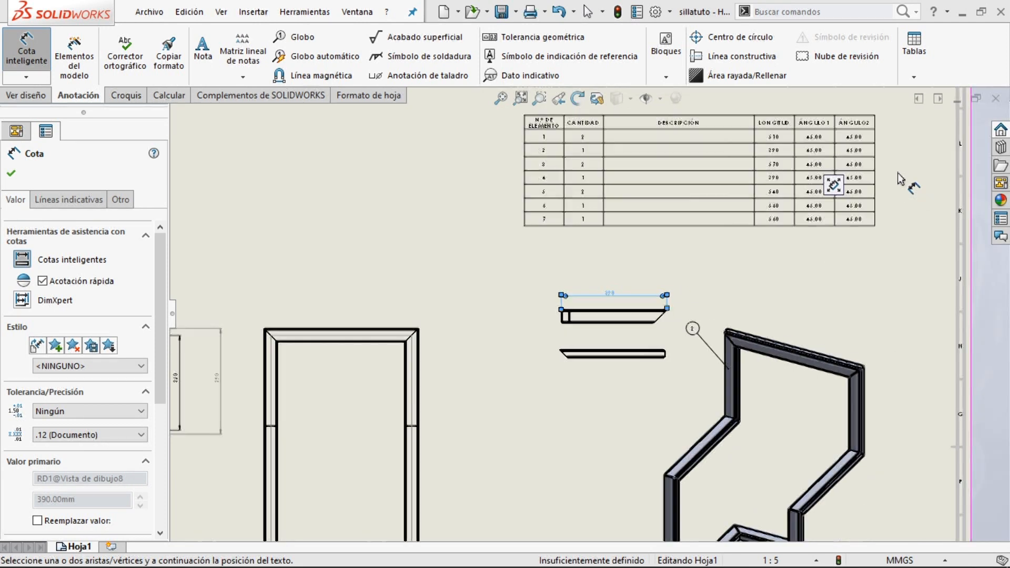
{"action": "scroll", "coordinate": [526, 294], "scroll_direction": "up", "scroll_amount": 2}
{"action": "scroll", "coordinate": [646, 235], "scroll_direction": "down", "scroll_amount": 4}
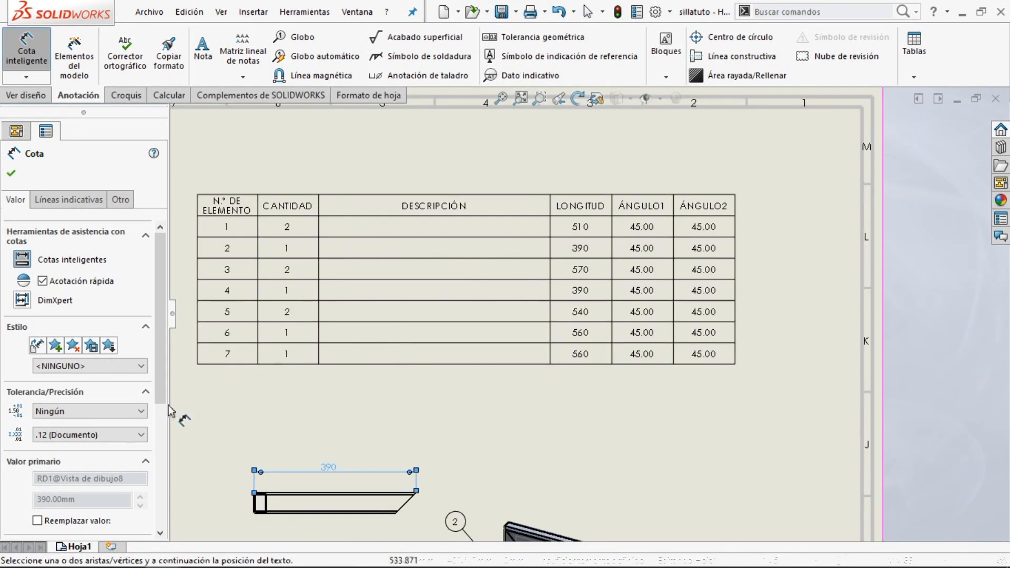
{"action": "scroll", "coordinate": [295, 489], "scroll_direction": "up", "scroll_amount": 3}
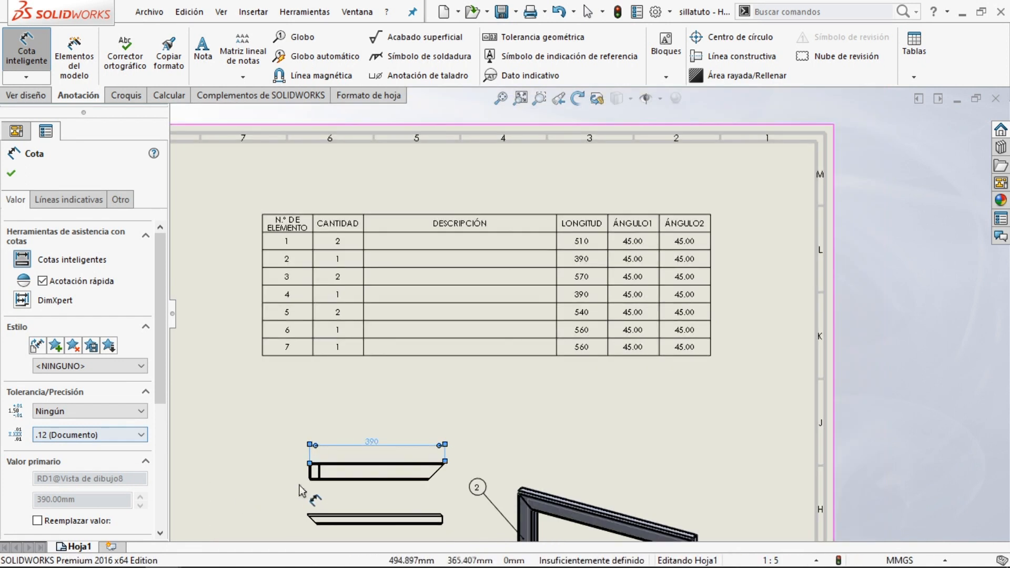
{"action": "scroll", "coordinate": [394, 437], "scroll_direction": "down", "scroll_amount": 2}
{"action": "scroll", "coordinate": [448, 506], "scroll_direction": "down", "scroll_amount": 2}
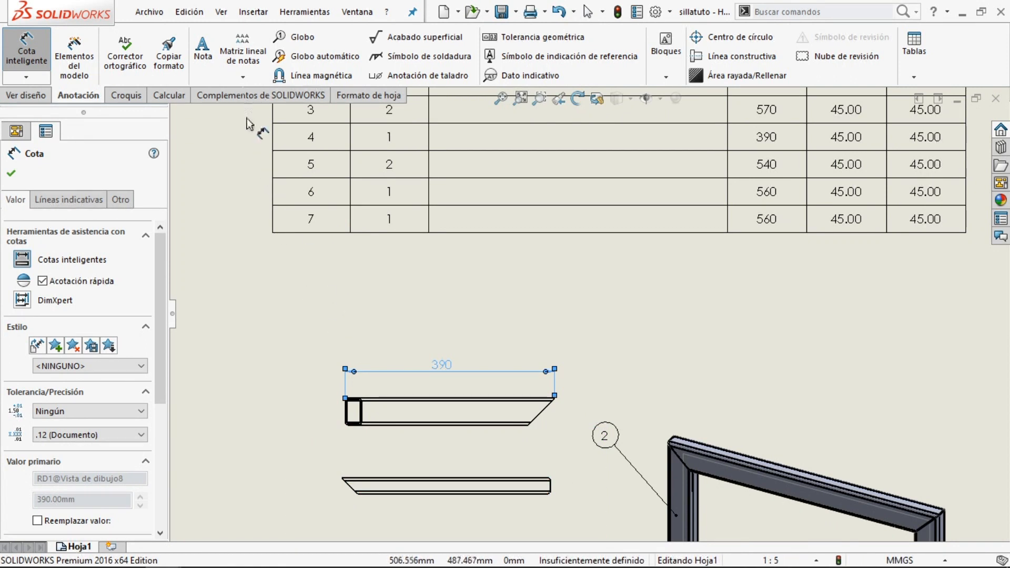
{"action": "left_click", "coordinate": [205, 52]}
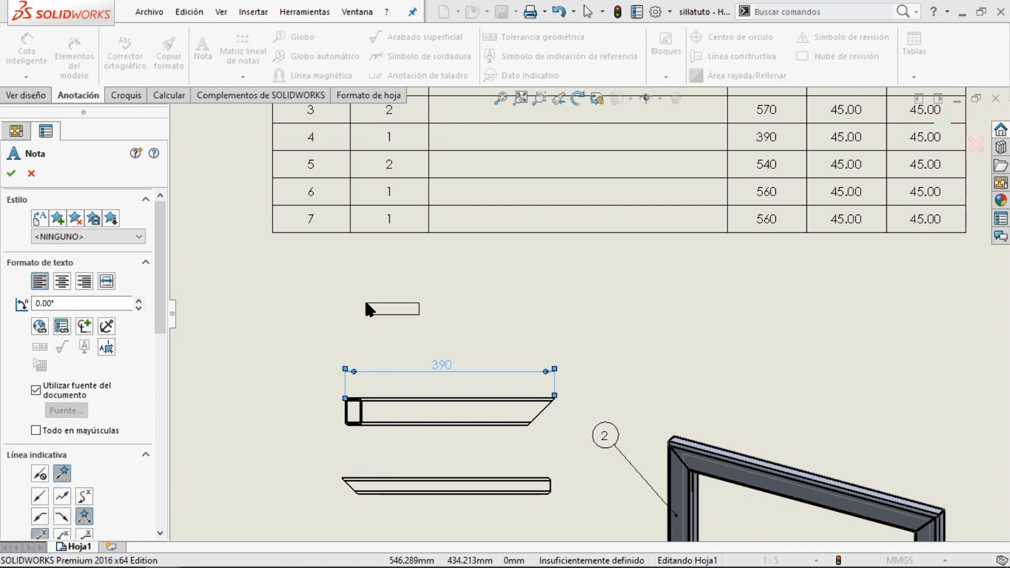
{"action": "left_click", "coordinate": [343, 331]}
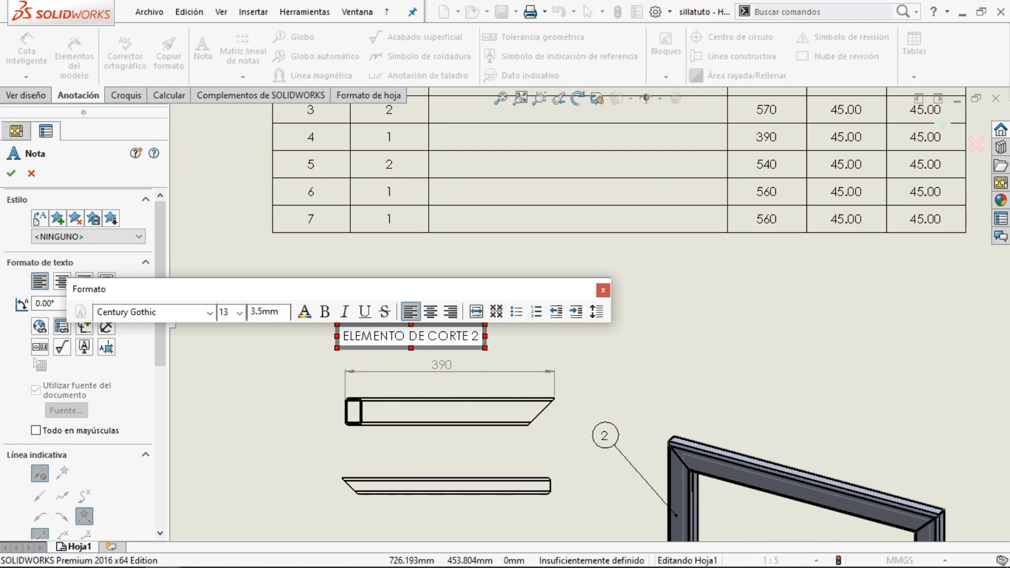
- Change the note's text to "DETALLE VISTAS ELEMENTO DE CORTE 2" and finish the note command without placing another copy
{"action": "key", "text": "BackSpace"}
{"action": "key", "text": "BackSpace"}
{"action": "key", "text": "BackSpace"}
{"action": "key", "text": "BackSpace"}
{"action": "key", "text": "BackSpace"}
{"action": "key", "text": "BackSpace"}
{"action": "key", "text": "BackSpace"}
{"action": "key", "text": "BackSpace"}
{"action": "key", "text": "BackSpace"}
{"action": "key", "text": "BackSpace"}
{"action": "key", "text": "BackSpace"}
{"action": "key", "text": "BackSpace"}
{"action": "key", "text": "BackSpace"}
{"action": "key", "text": "BackSpace"}
{"action": "key", "text": "BackSpace"}
{"action": "key", "text": "BackSpace"}
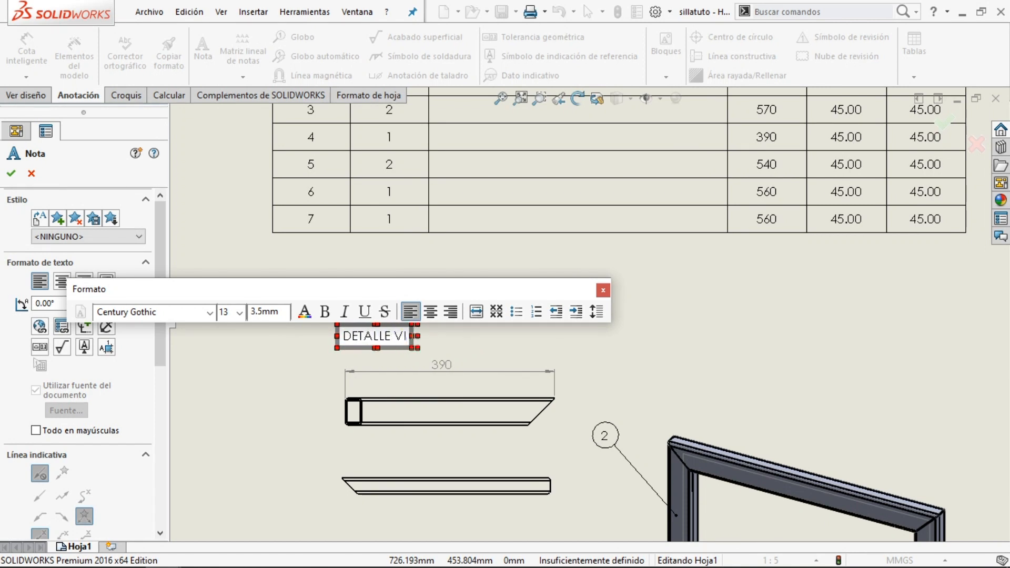
{"action": "type", "text": "MENTO DE CORT"}
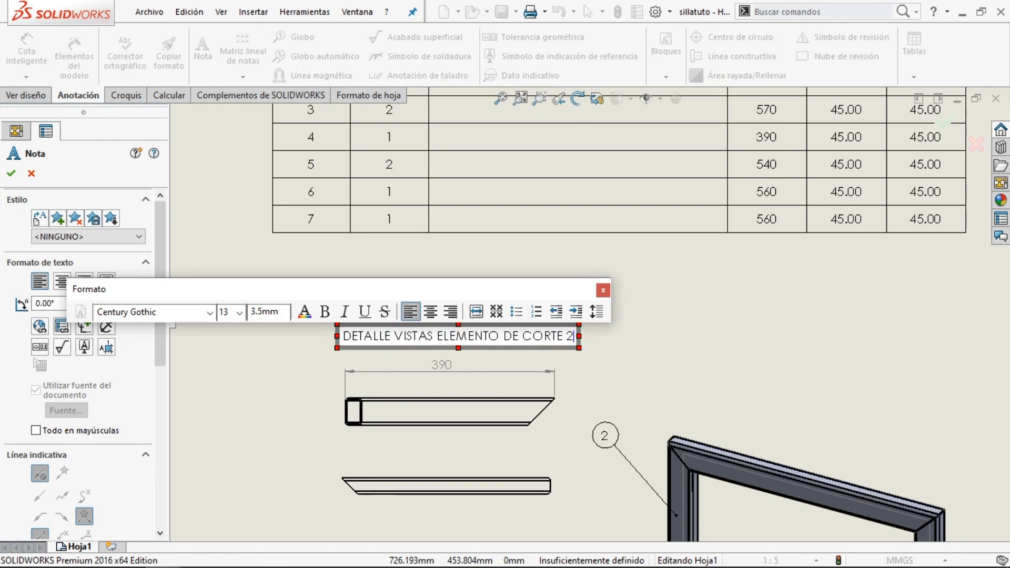
{"action": "type", "text": "E 2"}
{"action": "key", "text": "Return"}
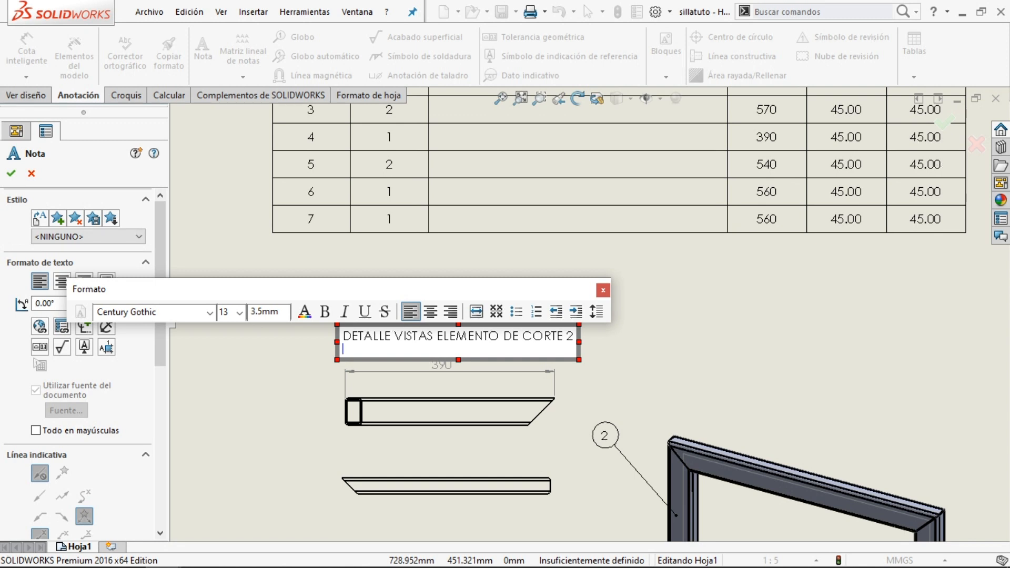
{"action": "key", "text": "BackSpace"}
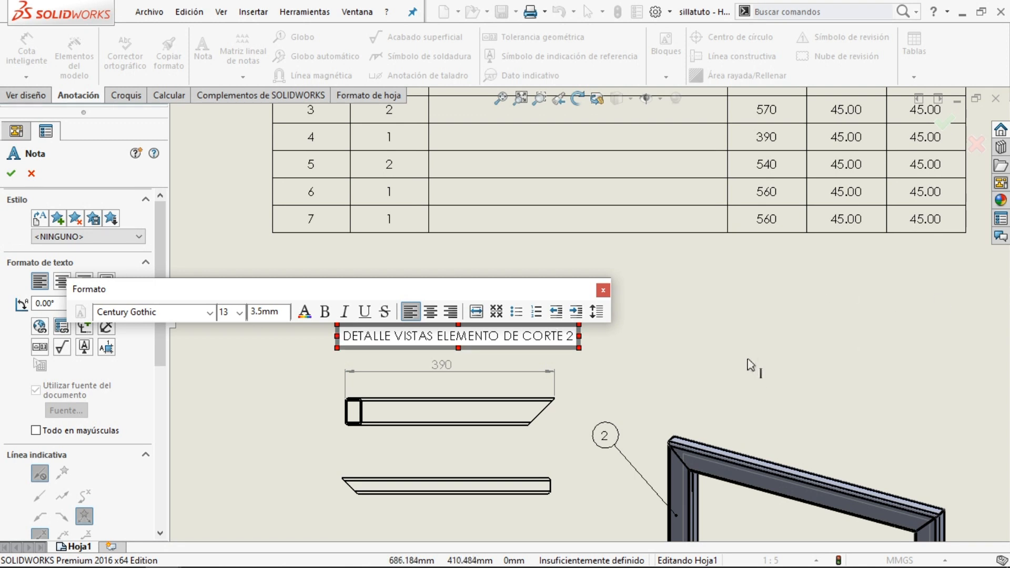
{"action": "left_click", "coordinate": [755, 343]}
{"action": "key", "text": "z"}
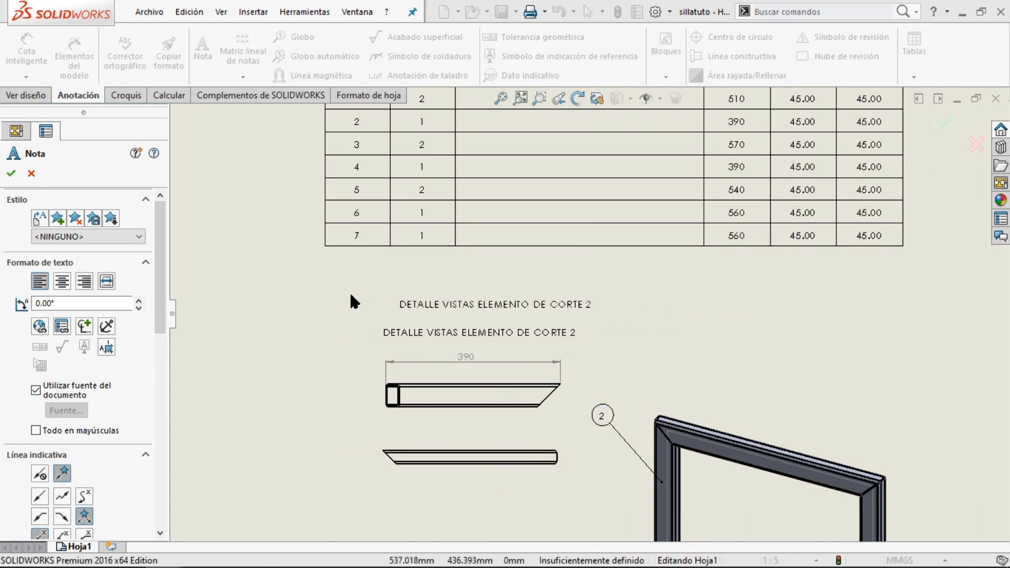
{"action": "key", "text": "Escape"}
- Move the detail views note slightly closer to the tube's length dimension
{"action": "key", "text": "z"}
{"action": "scroll", "coordinate": [448, 379], "scroll_direction": "down", "scroll_amount": 2}
{"action": "left_click", "coordinate": [636, 271]}
{"action": "left_click_drag", "start_coordinate": [635, 271], "coordinate": [633, 276]}
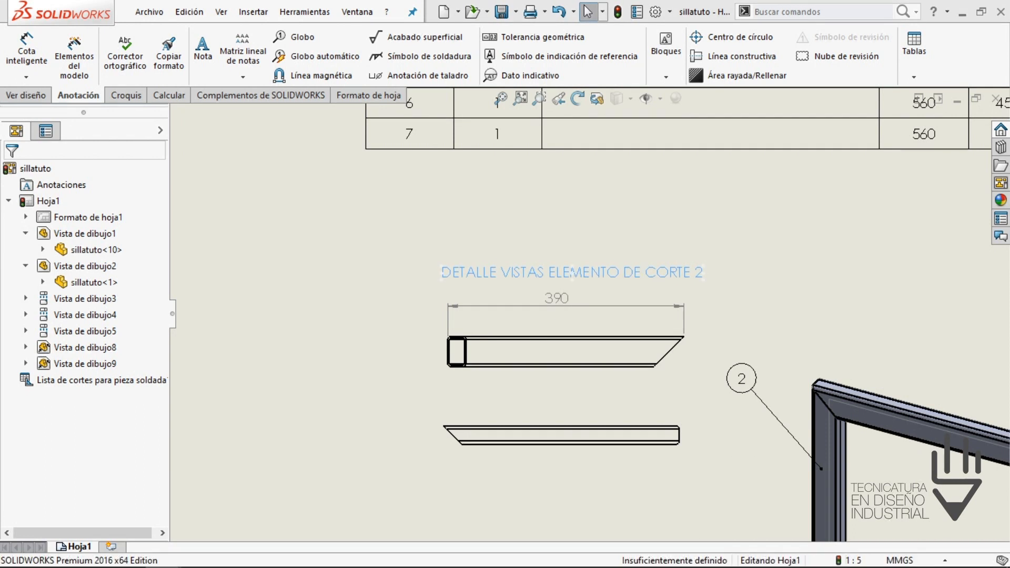
{"action": "scroll", "coordinate": [566, 368], "scroll_direction": "up", "scroll_amount": 4}
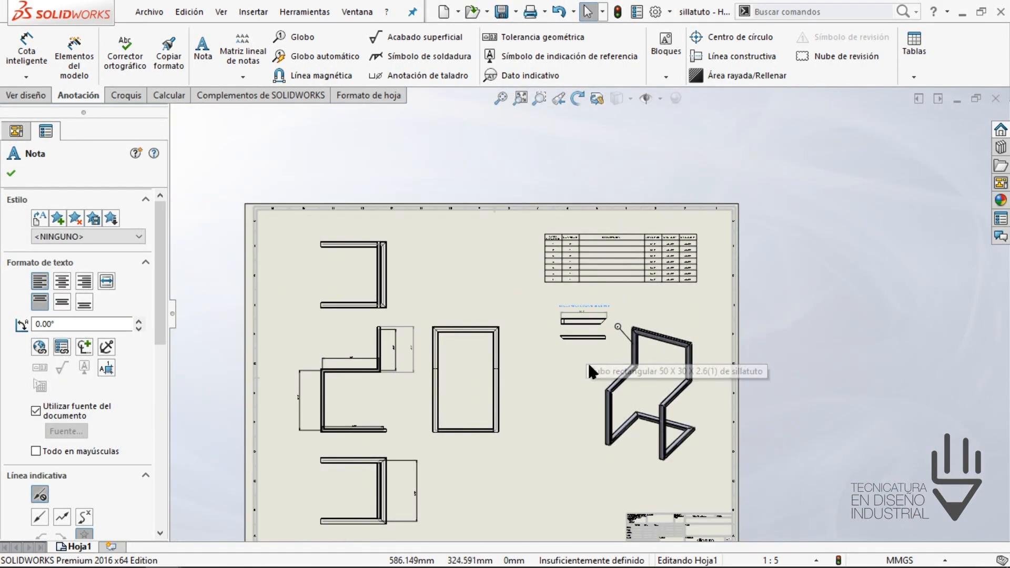
- Review the drawing sheet, checking the element 2 detail views and note, the chair's dimensioned side view, the isometric view and the cut list table
{"action": "scroll", "coordinate": [602, 342], "scroll_direction": "down", "scroll_amount": 5}
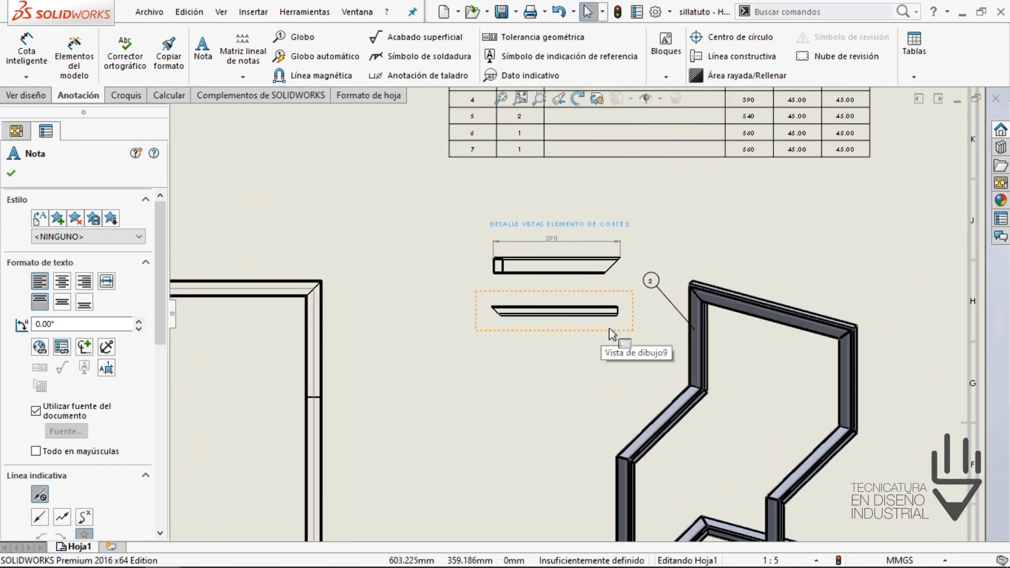
{"action": "scroll", "coordinate": [611, 315], "scroll_direction": "up", "scroll_amount": 8}
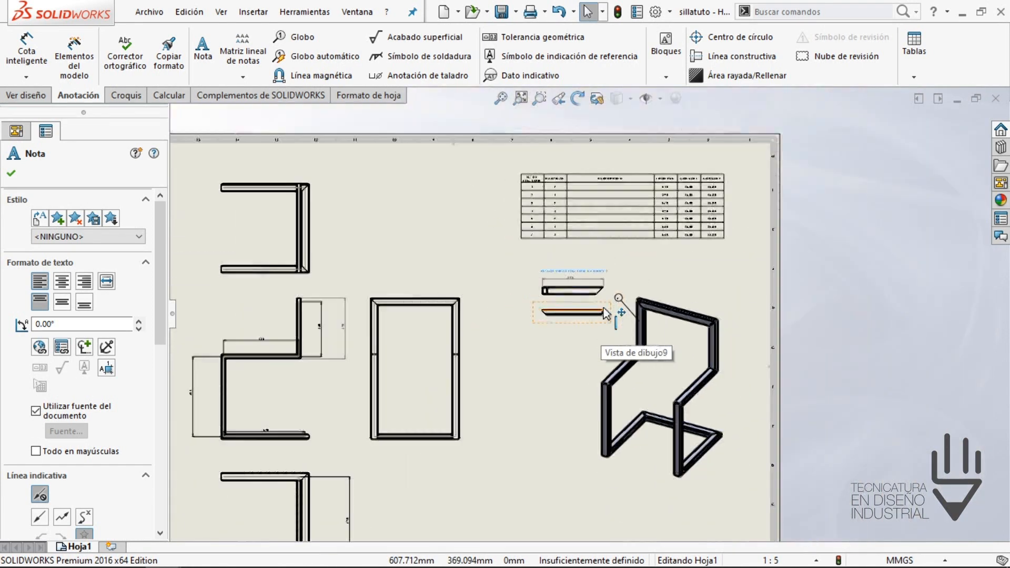
{"action": "scroll", "coordinate": [439, 437], "scroll_direction": "down", "scroll_amount": 2}
{"action": "scroll", "coordinate": [750, 263], "scroll_direction": "down", "scroll_amount": 4}
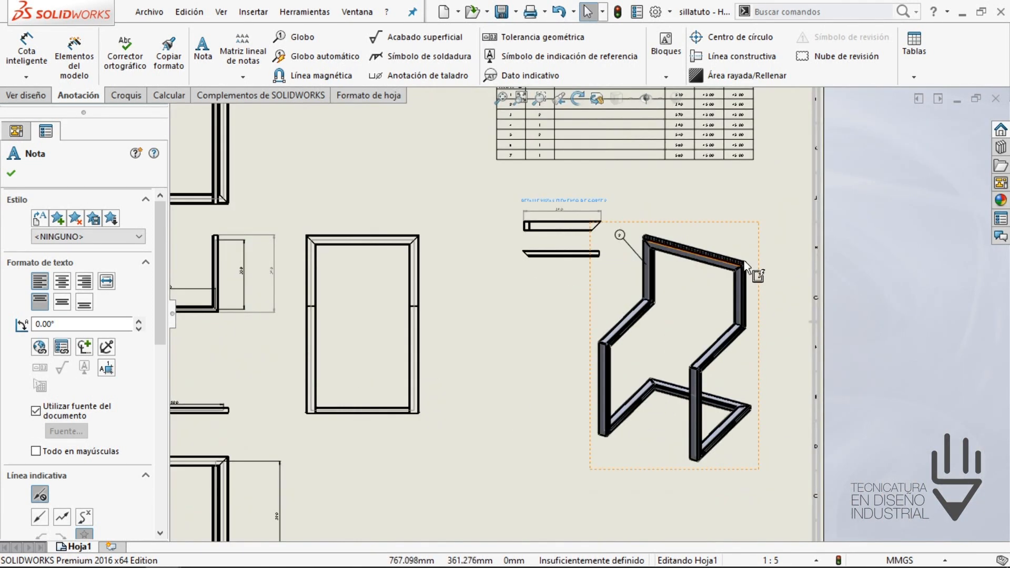
{"action": "scroll", "coordinate": [610, 314], "scroll_direction": "up", "scroll_amount": 2}
{"action": "scroll", "coordinate": [330, 359], "scroll_direction": "up", "scroll_amount": 4}
{"action": "scroll", "coordinate": [498, 284], "scroll_direction": "down", "scroll_amount": 5}
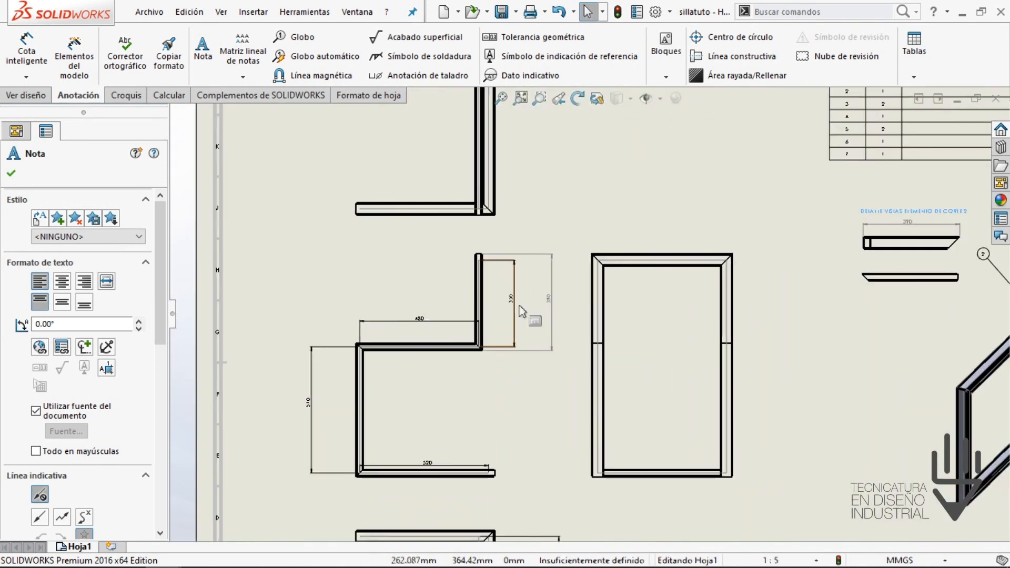
{"action": "scroll", "coordinate": [500, 360], "scroll_direction": "down", "scroll_amount": 1}
{"action": "scroll", "coordinate": [526, 356], "scroll_direction": "down", "scroll_amount": 2}
{"action": "scroll", "coordinate": [547, 345], "scroll_direction": "up", "scroll_amount": 2}
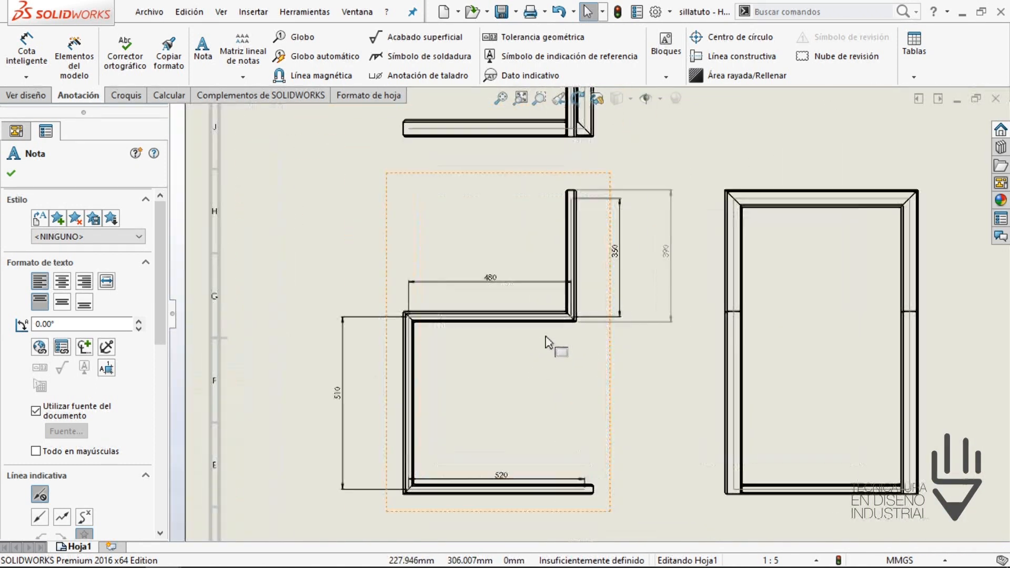
{"action": "scroll", "coordinate": [781, 358], "scroll_direction": "up", "scroll_amount": 5}
{"action": "scroll", "coordinate": [778, 353], "scroll_direction": "down", "scroll_amount": 2}
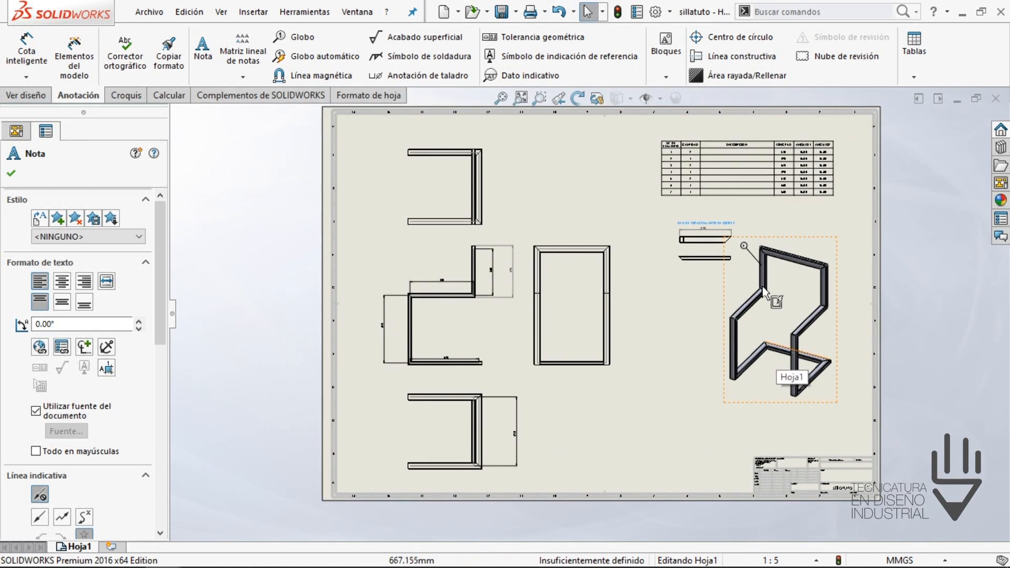
{"action": "scroll", "coordinate": [777, 268], "scroll_direction": "down", "scroll_amount": 2}
{"action": "scroll", "coordinate": [710, 240], "scroll_direction": "up", "scroll_amount": 3}
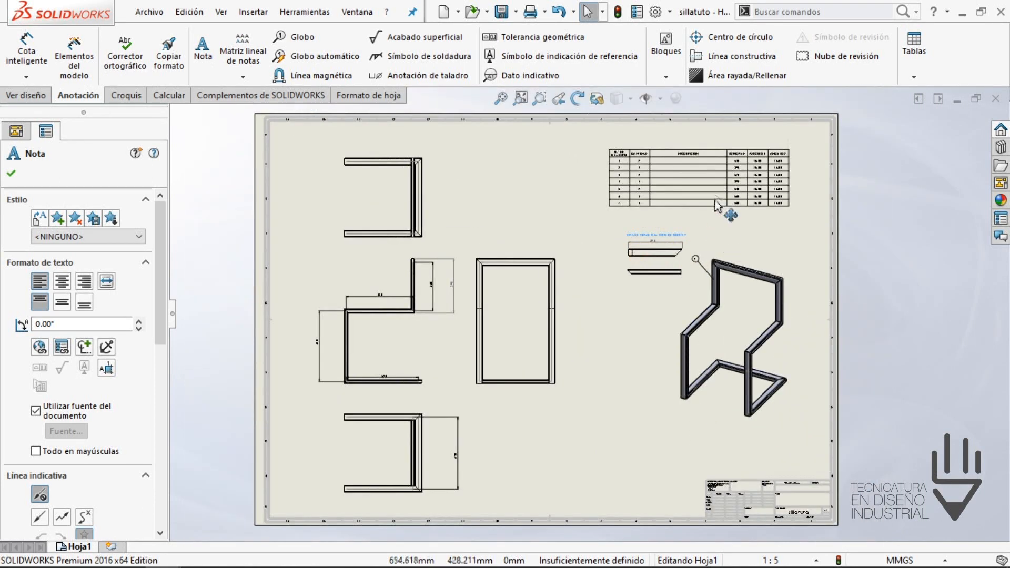
{"action": "scroll", "coordinate": [622, 292], "scroll_direction": "down", "scroll_amount": 5}
{"action": "scroll", "coordinate": [623, 292], "scroll_direction": "up", "scroll_amount": 4}
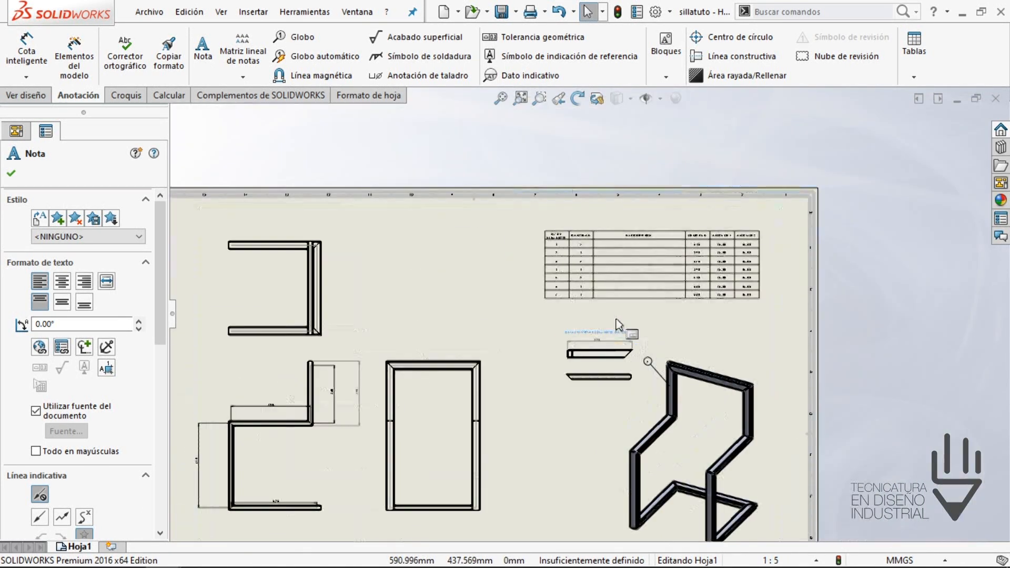
{"action": "scroll", "coordinate": [506, 418], "scroll_direction": "up", "scroll_amount": 1}
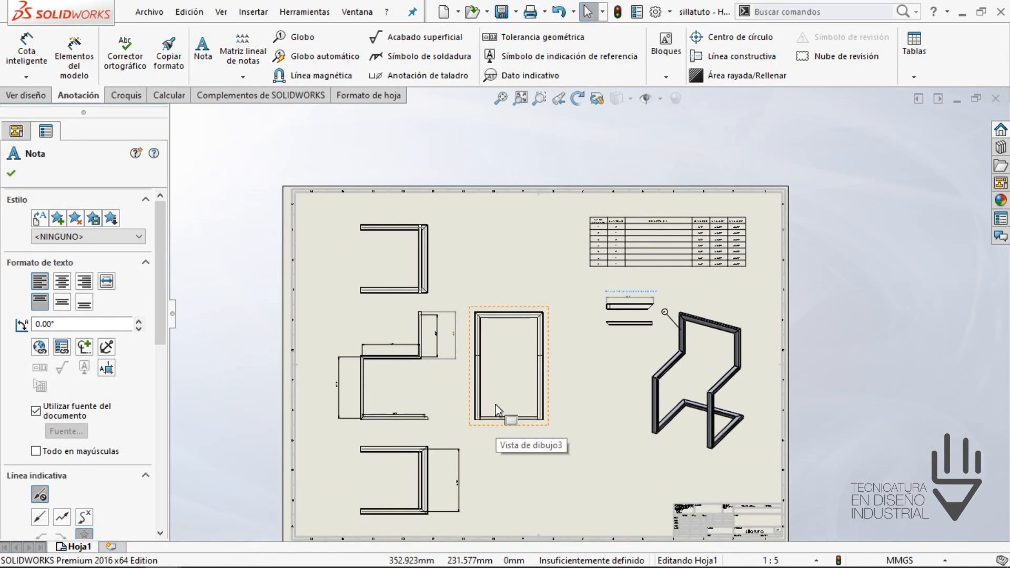